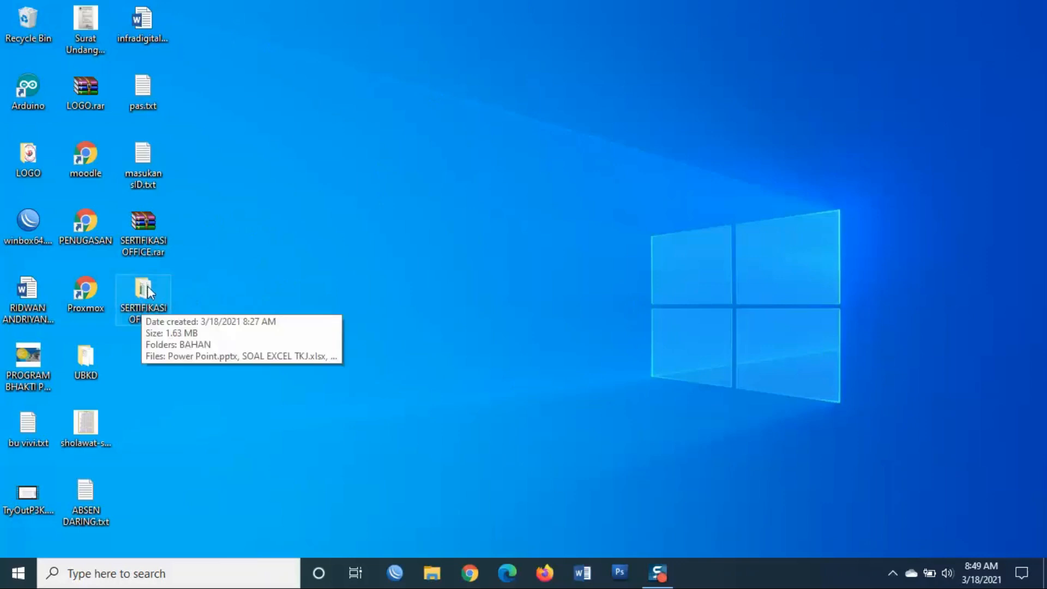
- Open the desktop SERTIFIKASI OFFICE folder to view its BAHAN folder and exam files
double_click(151, 292)
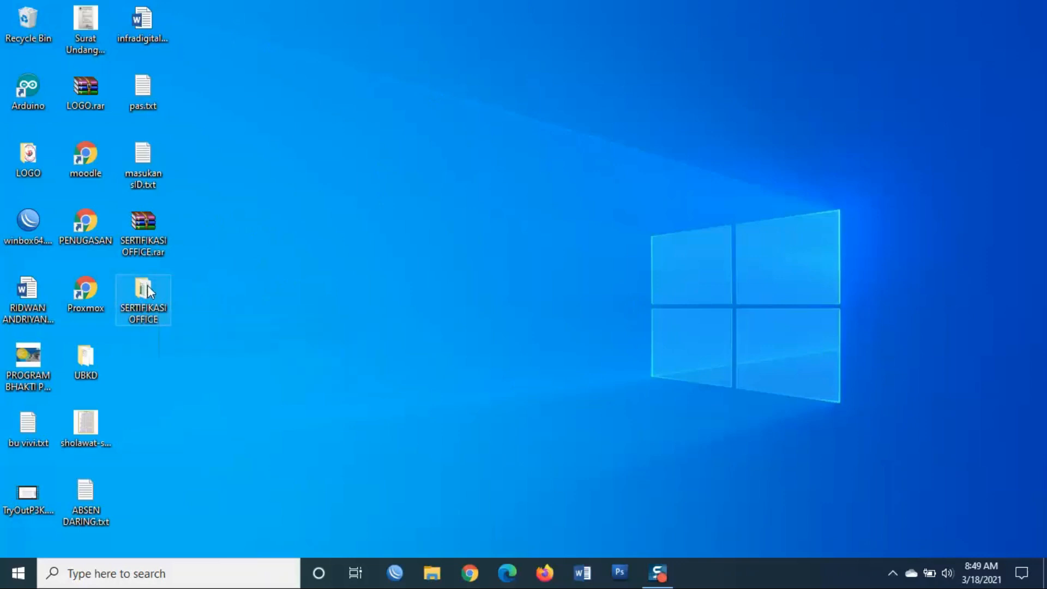
drag(430, 40, 422, 63)
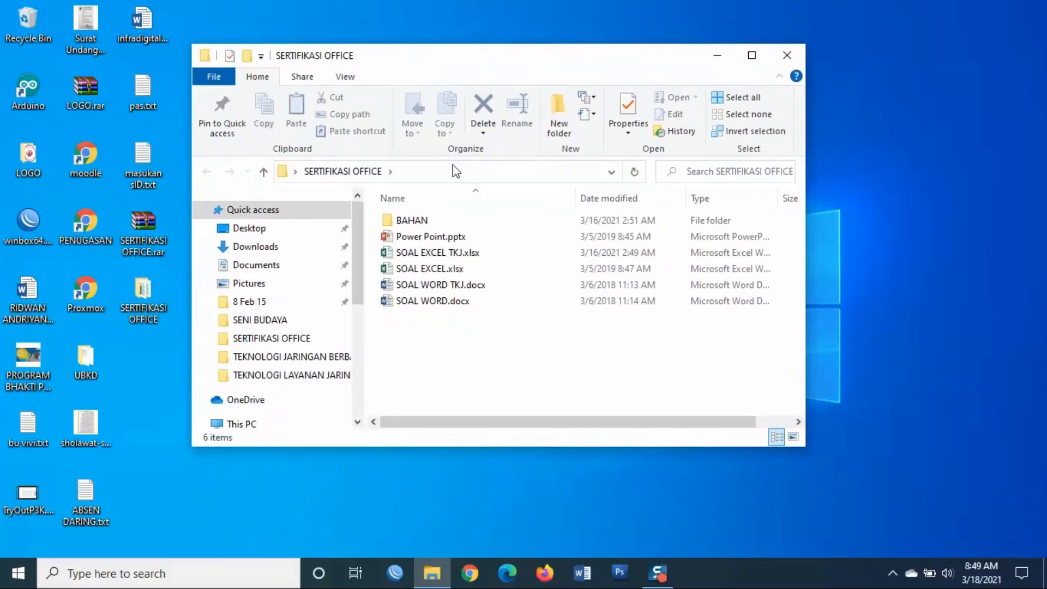
click(434, 238)
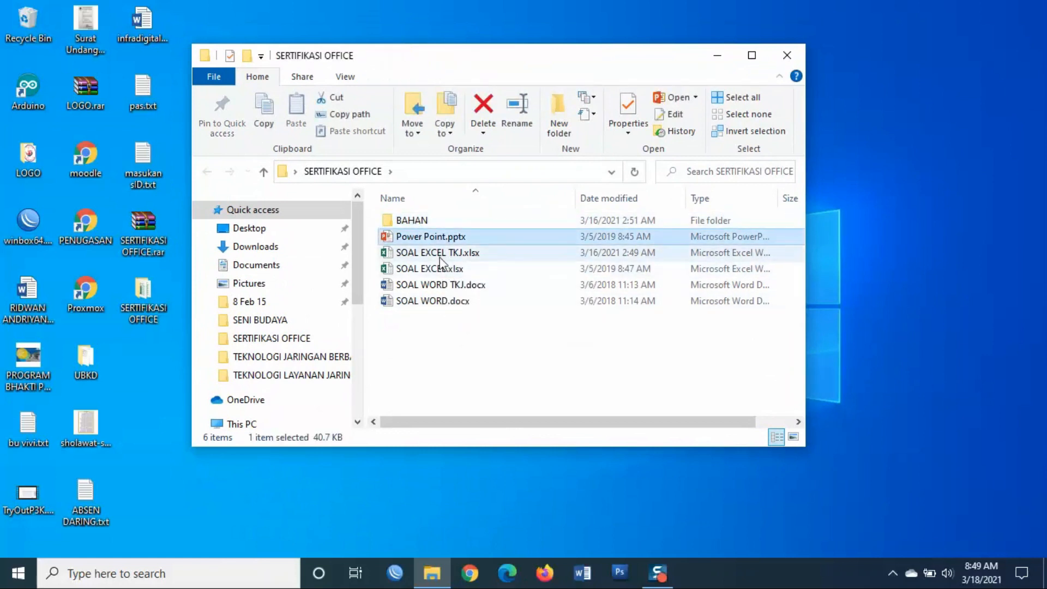
click(462, 343)
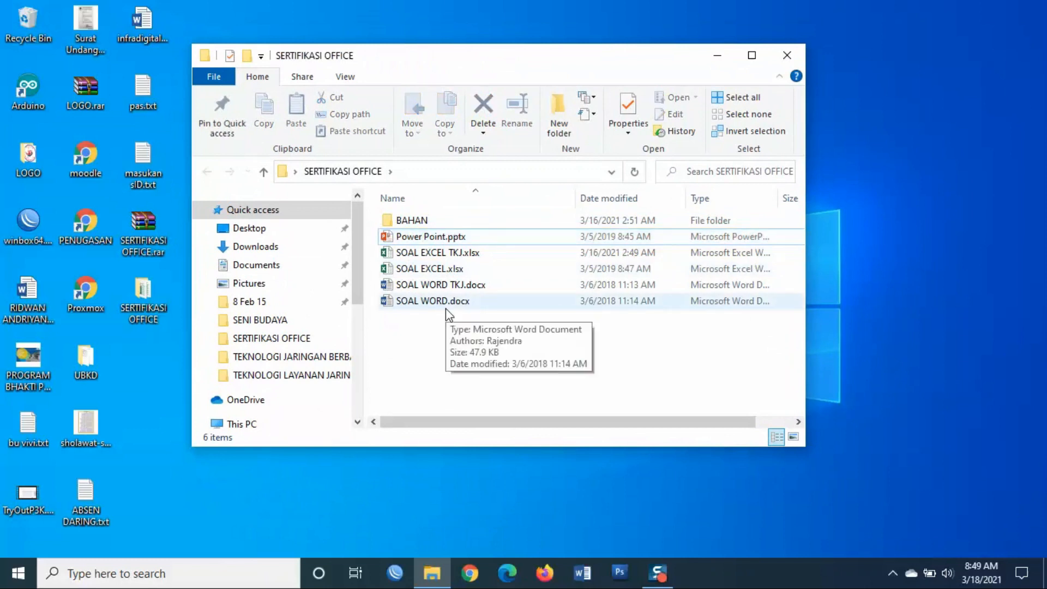
double_click(412, 223)
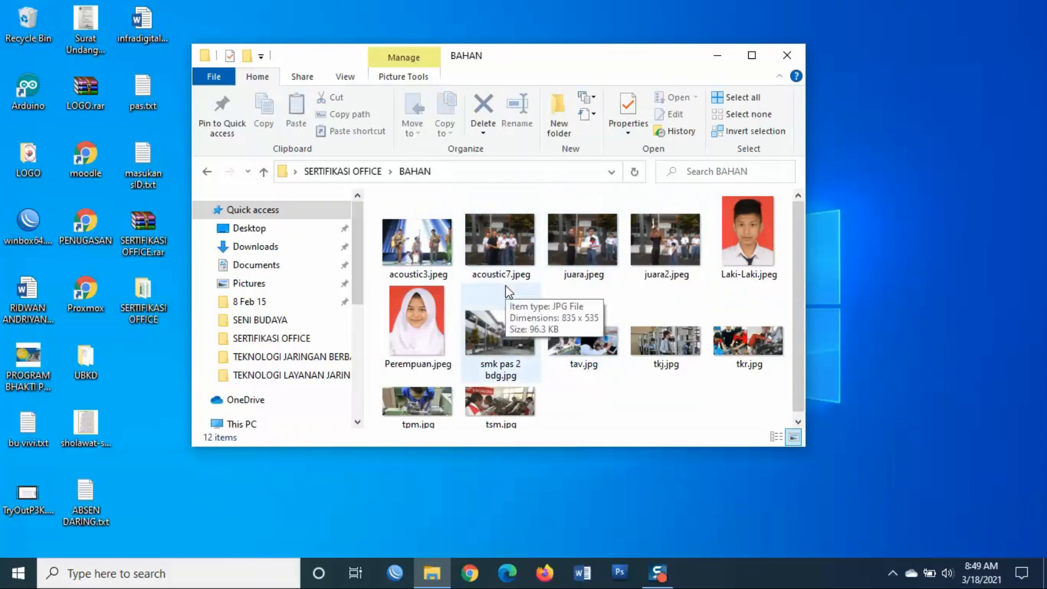
click(370, 172)
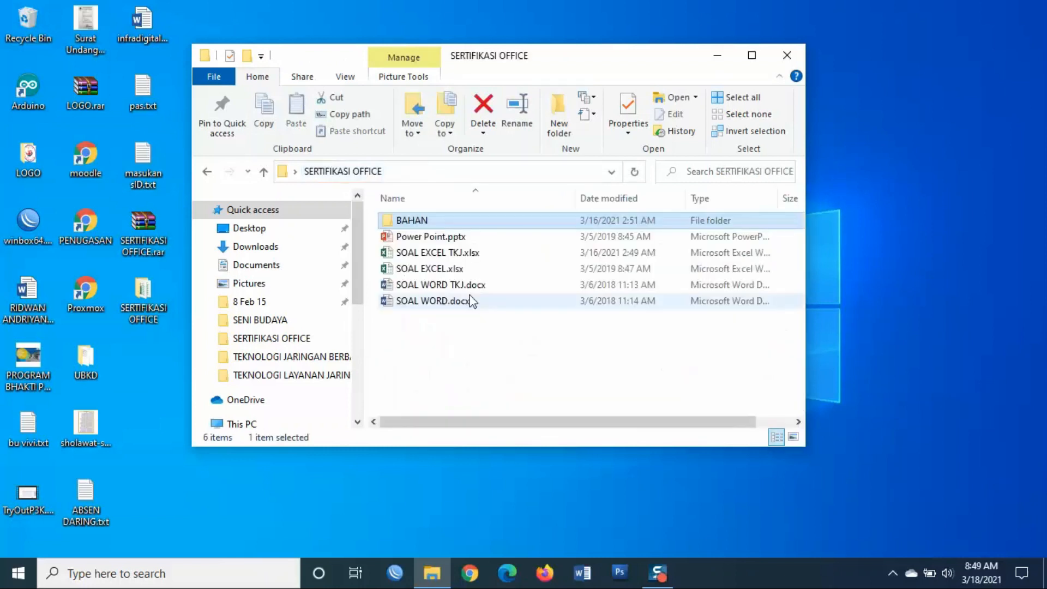
drag(457, 330, 418, 292)
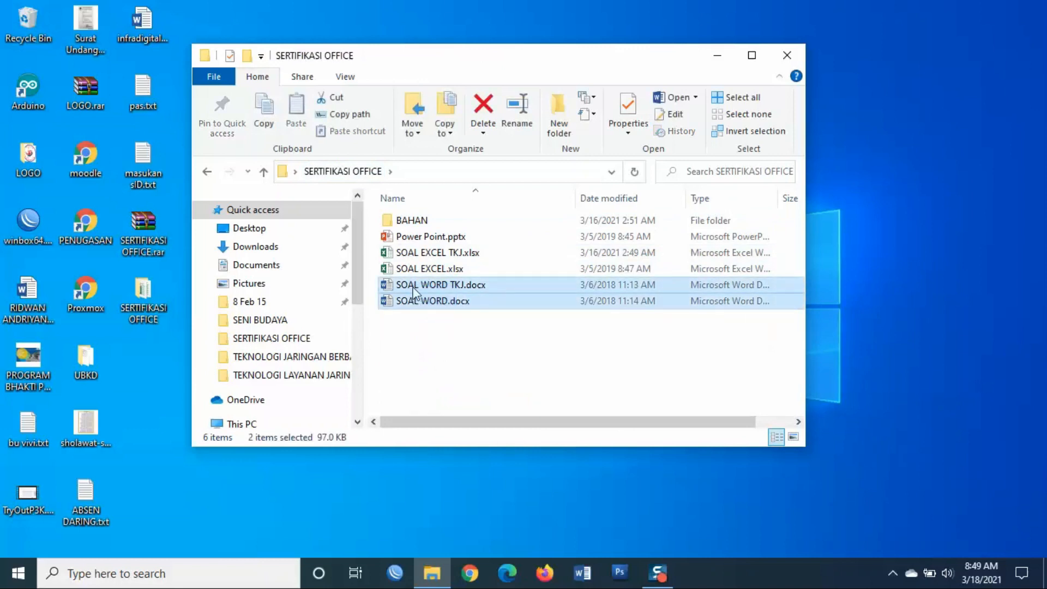
click(429, 271)
click(423, 252)
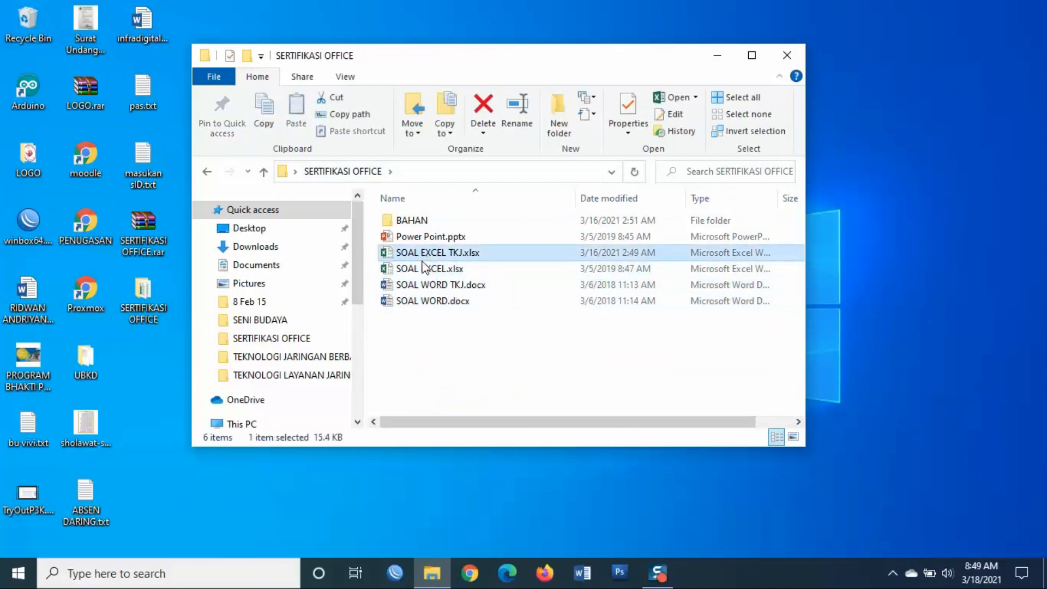
click(413, 237)
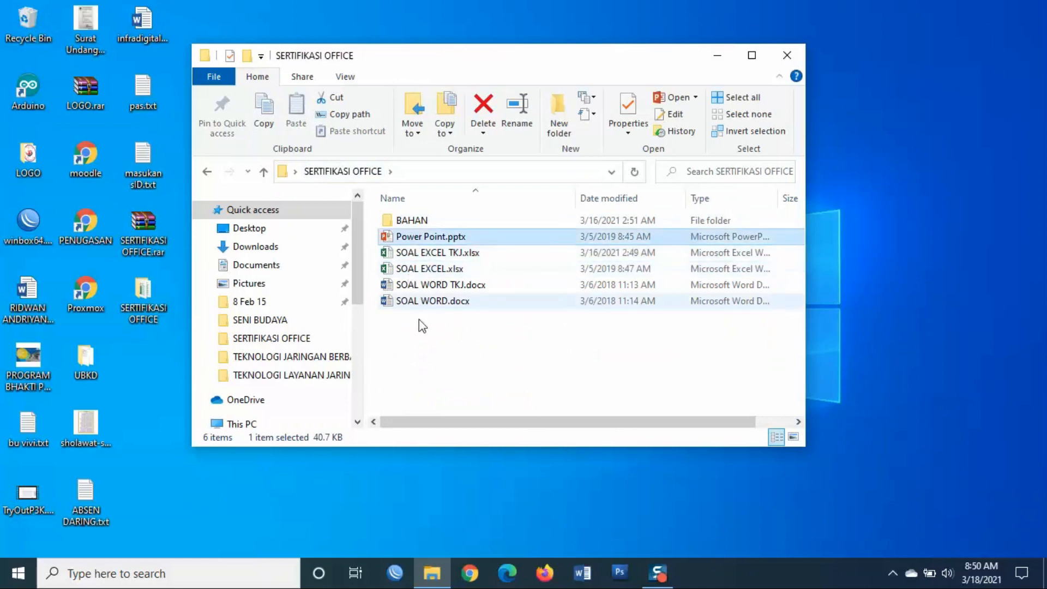
click(437, 324)
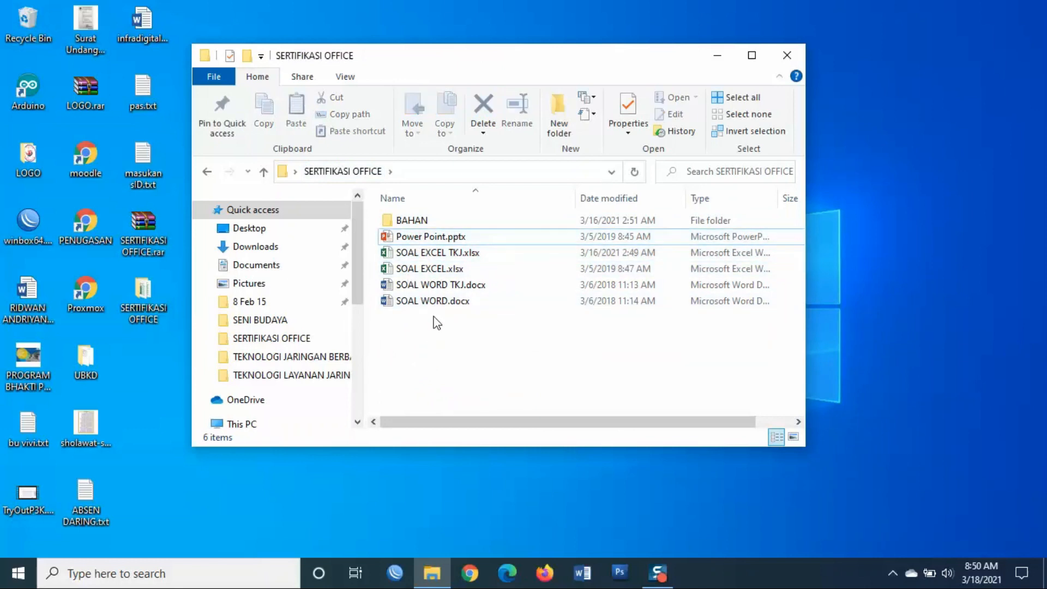
click(434, 301)
click(431, 284)
click(430, 269)
click(429, 254)
click(449, 358)
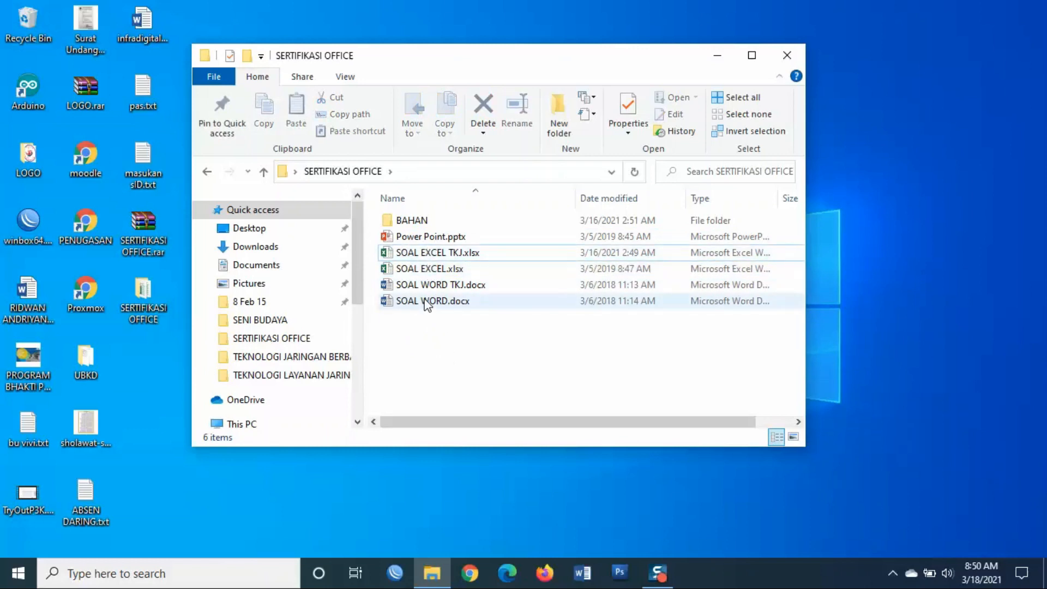
drag(446, 340, 410, 293)
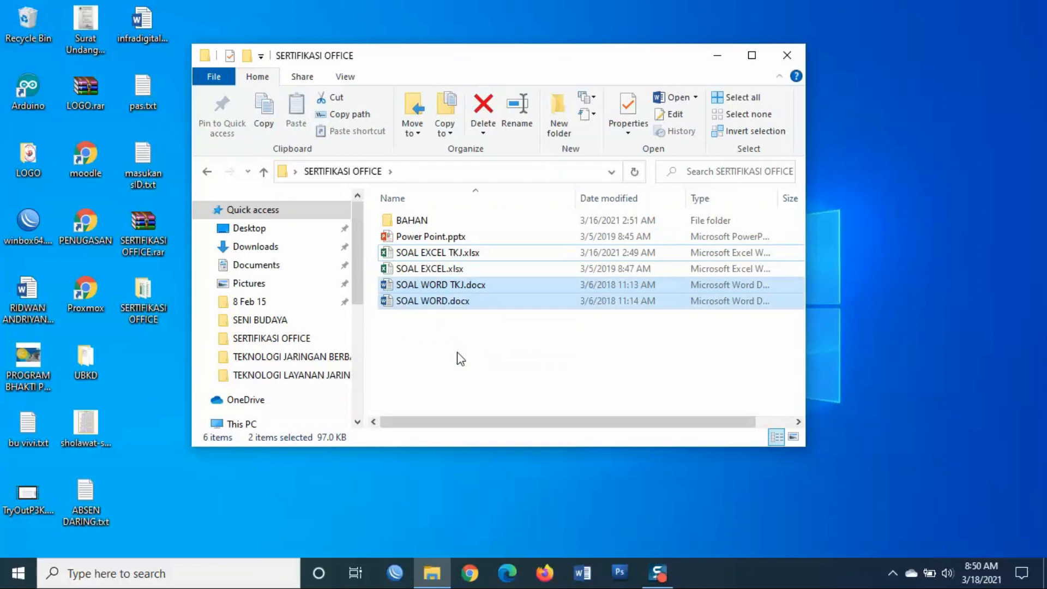
click(451, 339)
click(458, 285)
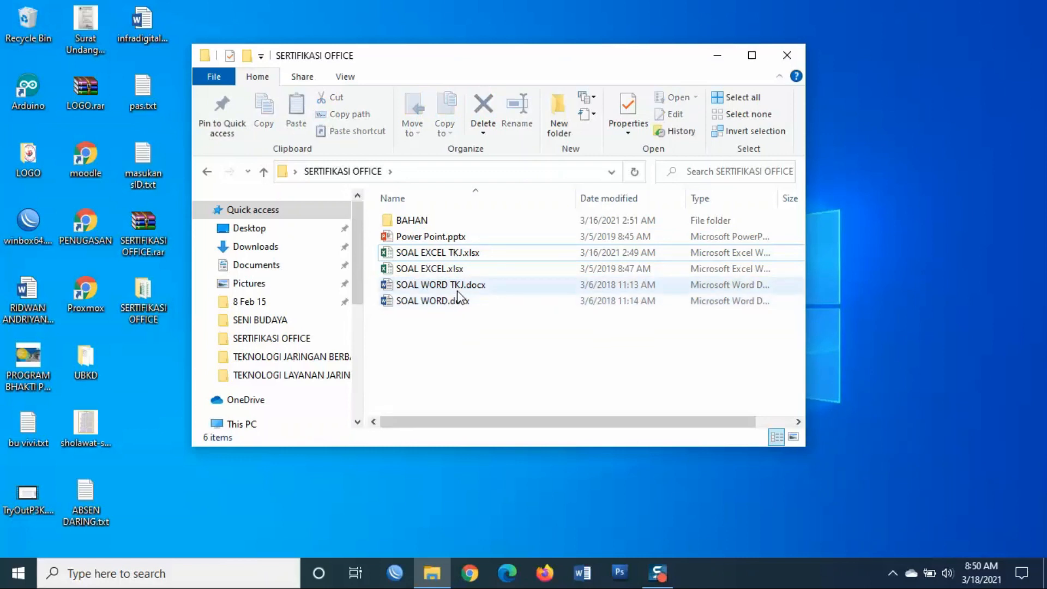
click(464, 252)
click(466, 284)
click(462, 256)
click(458, 285)
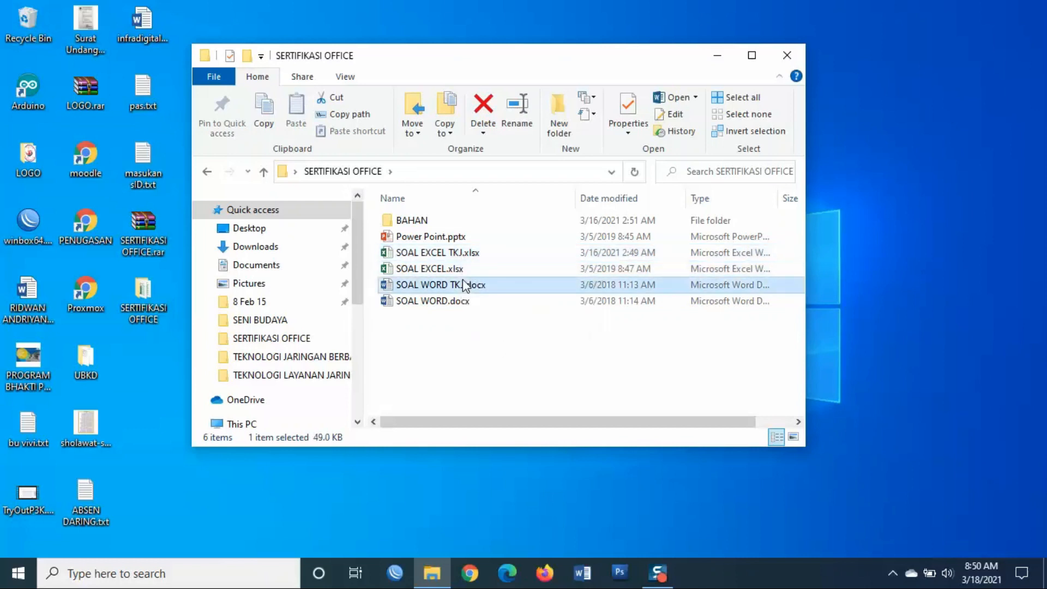
click(459, 269)
click(451, 305)
click(458, 268)
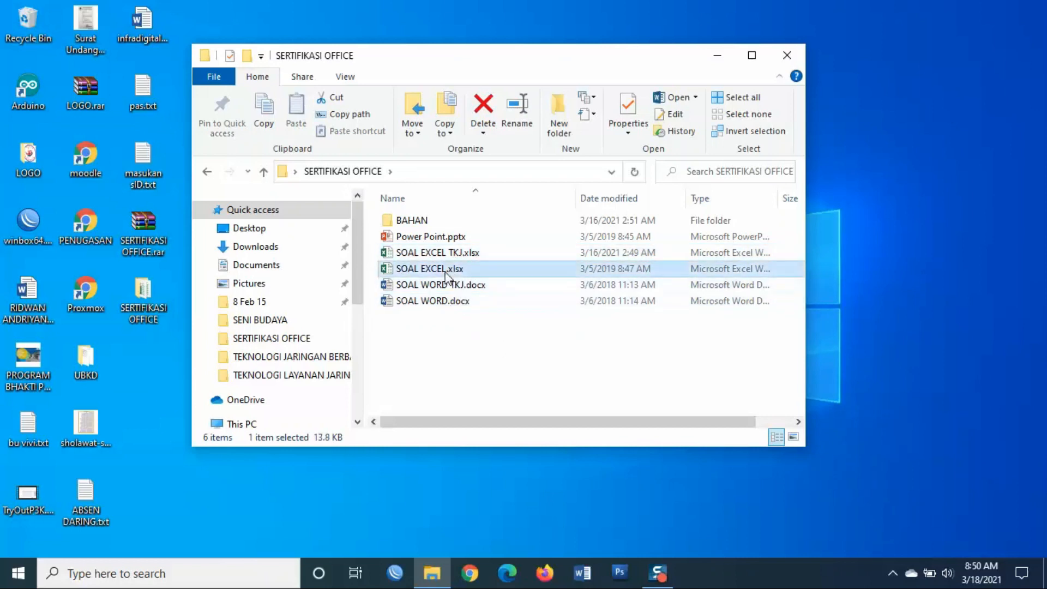
click(457, 301)
click(457, 270)
click(458, 301)
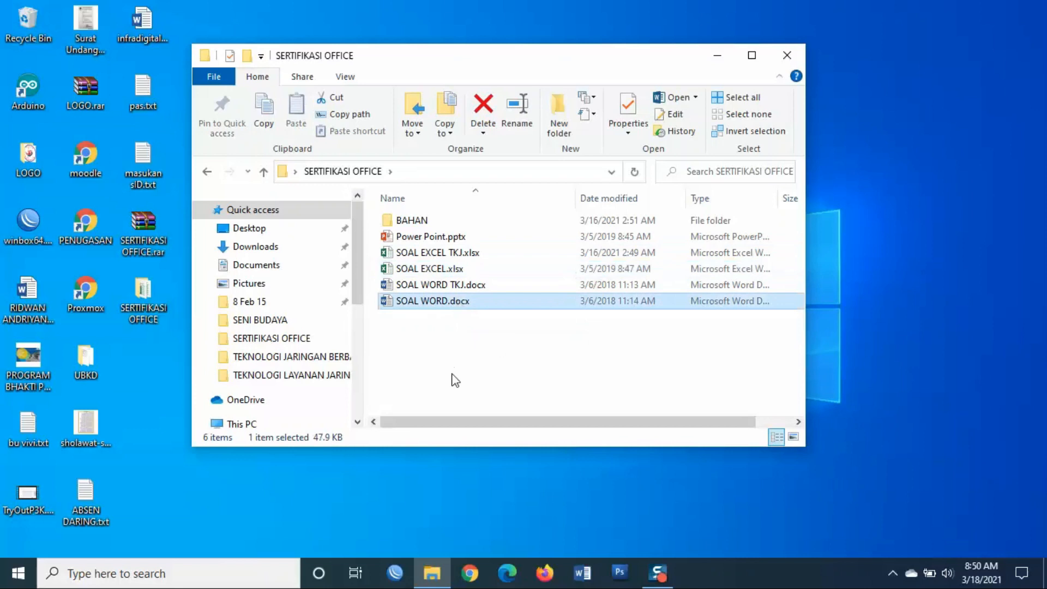
click(452, 374)
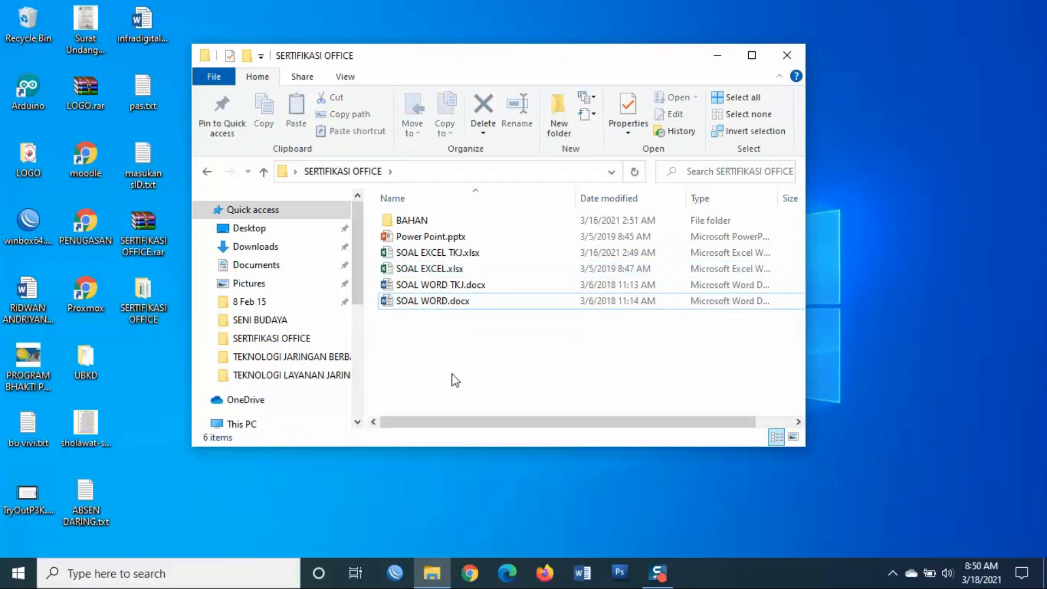
click(431, 305)
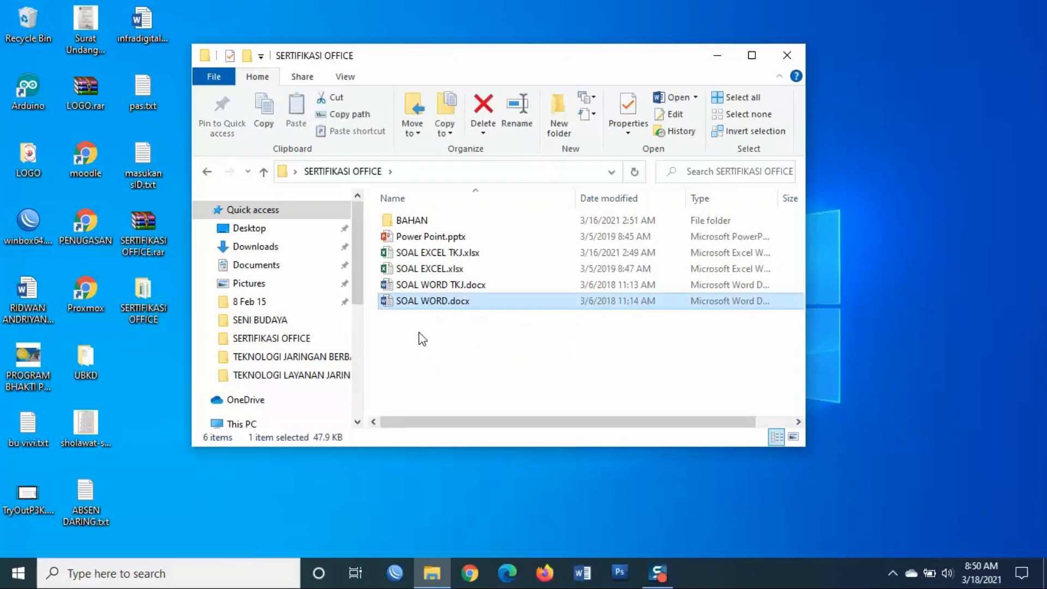
click(412, 369)
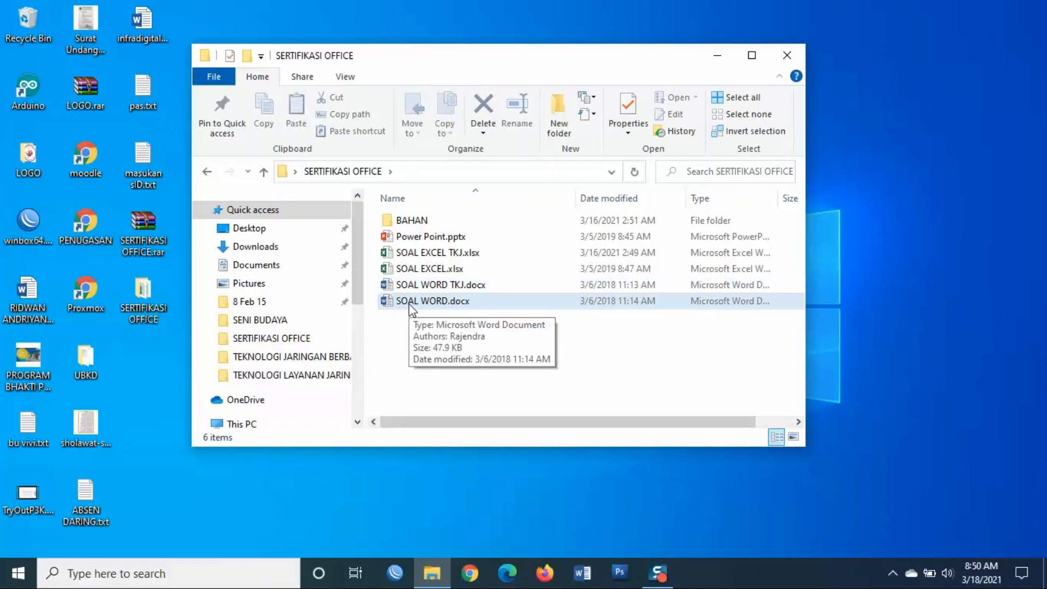
- Open SOAL WORD.docx in Print Layout view and scroll through the CV
double_click(411, 301)
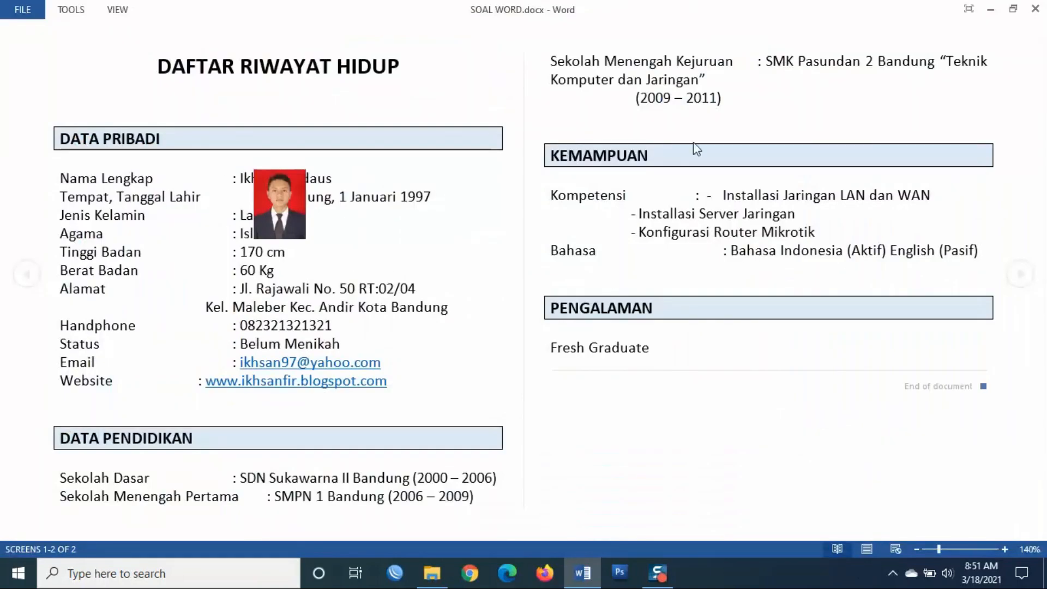
click(868, 548)
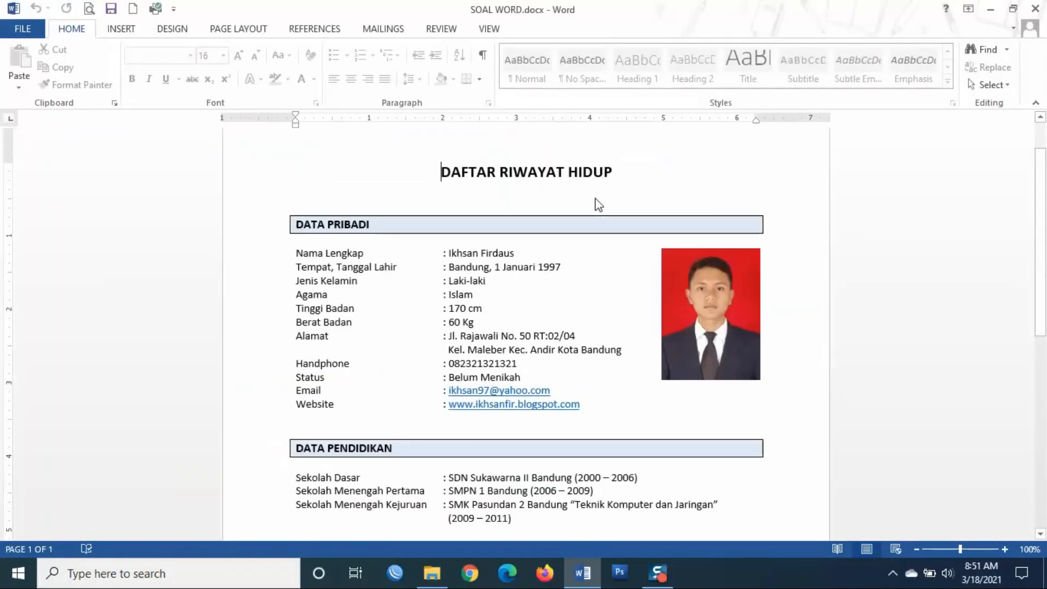
scroll(659, 187, up, 2)
scroll(661, 187, down, 18)
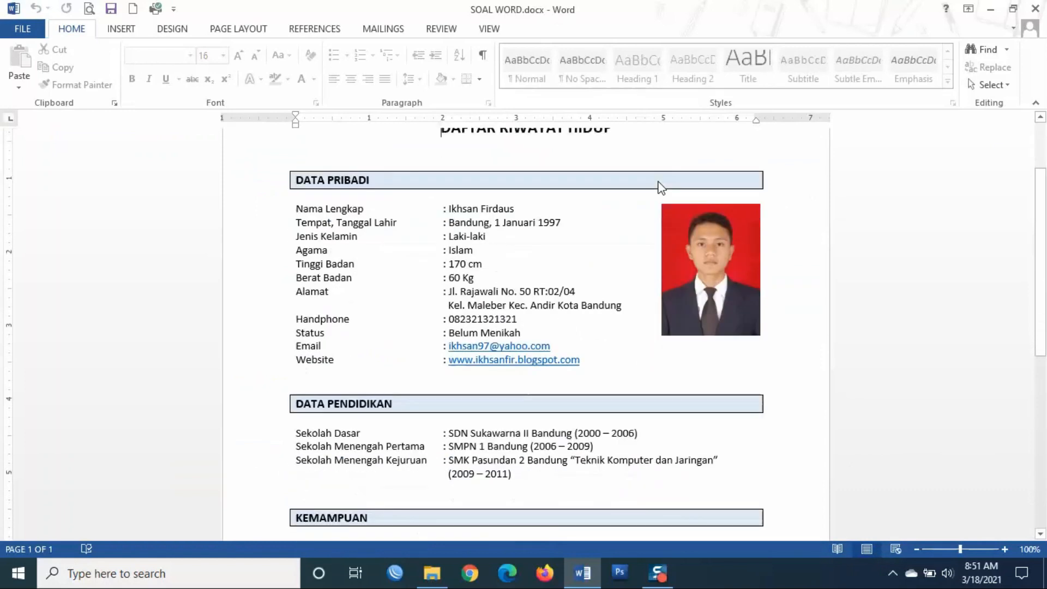
scroll(661, 188, up, 16)
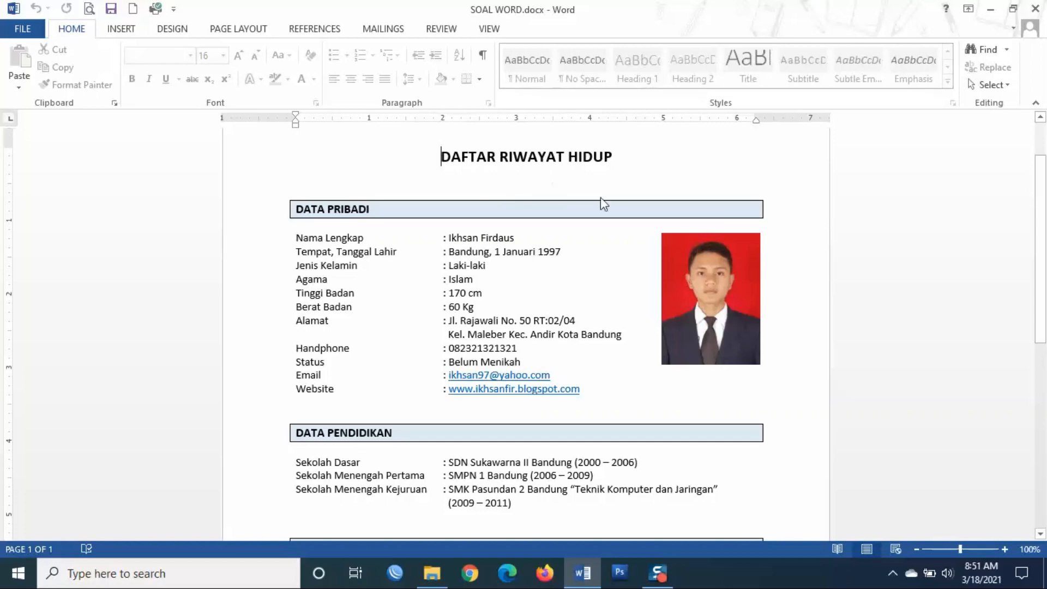
scroll(521, 210, down, 10)
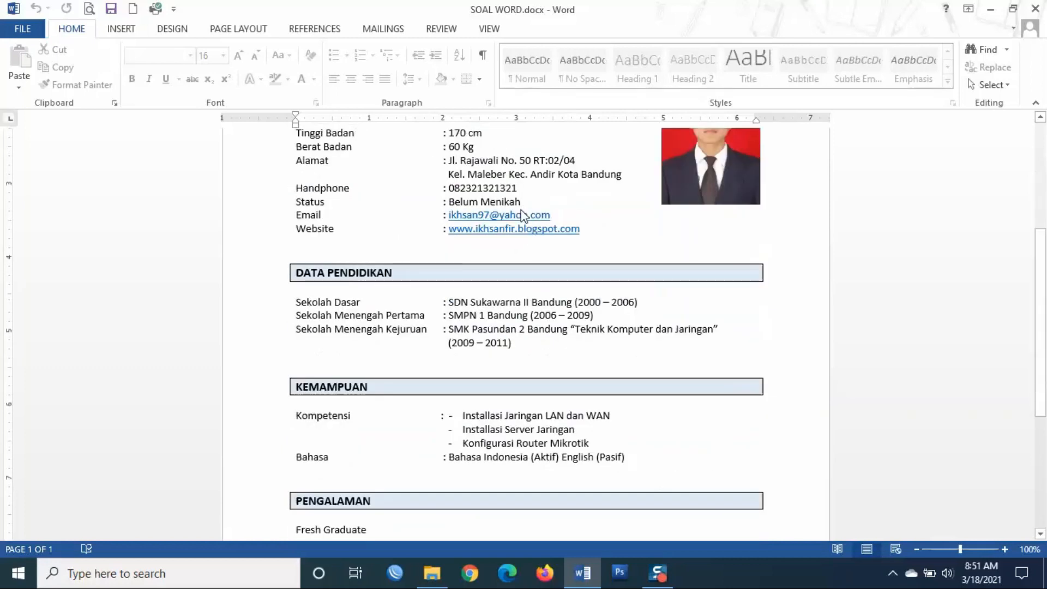
scroll(522, 213, up, 12)
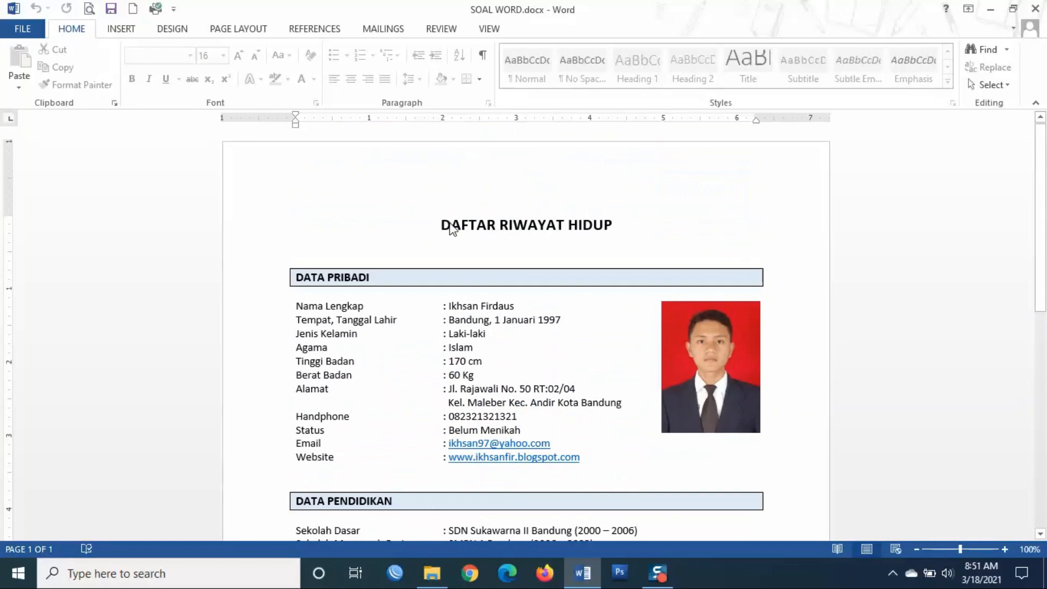
scroll(564, 433, down, 8)
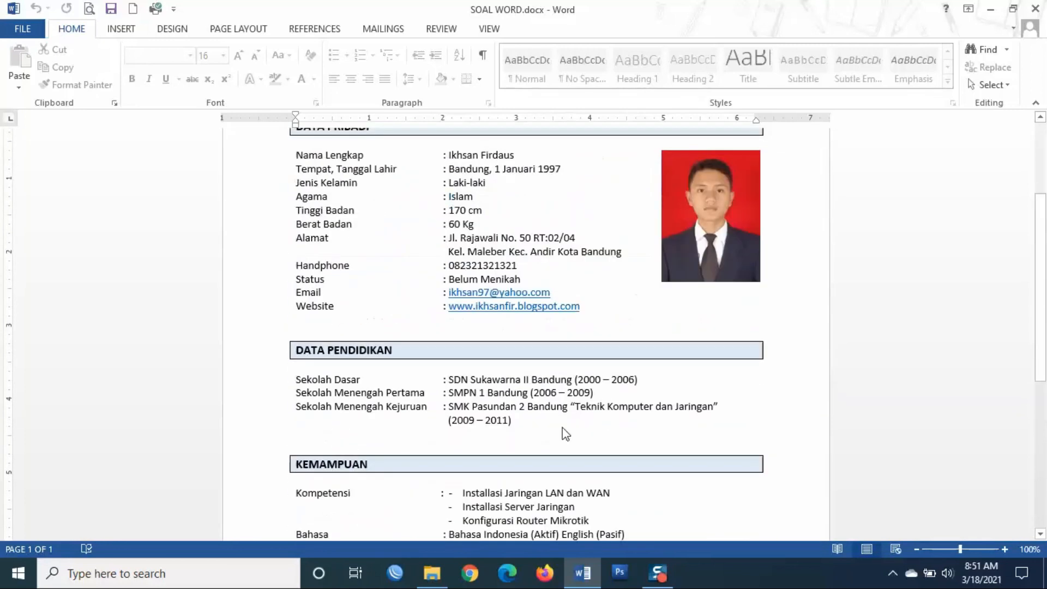
scroll(564, 433, up, 5)
scroll(564, 433, up, 2)
scroll(564, 433, down, 1)
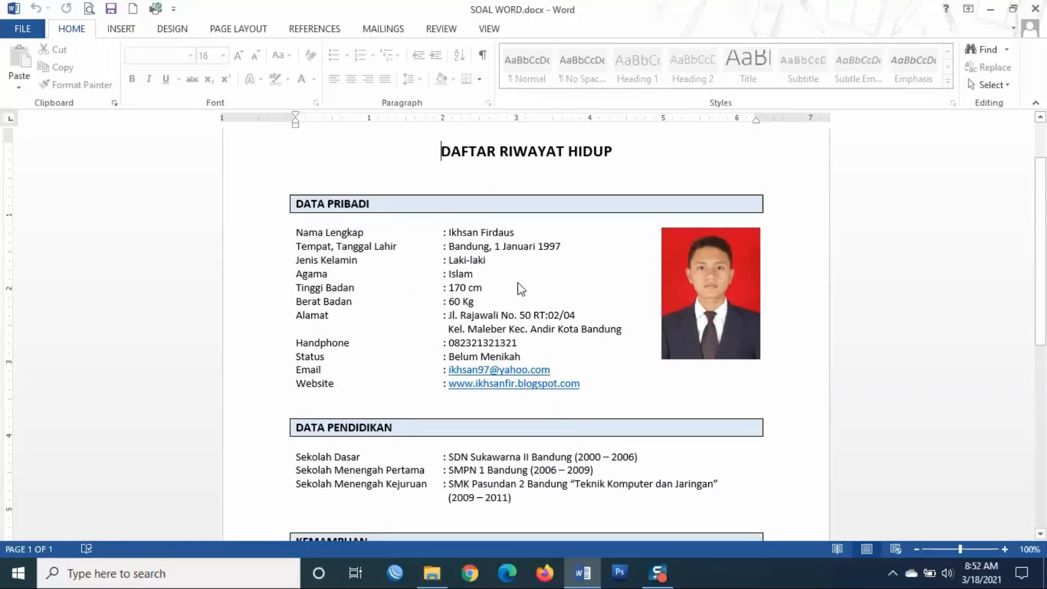
- Check the editing menus beside the personal details and the Tempat, Tanggal Lahir line
right_click(460, 261)
click(394, 248)
right_click(395, 249)
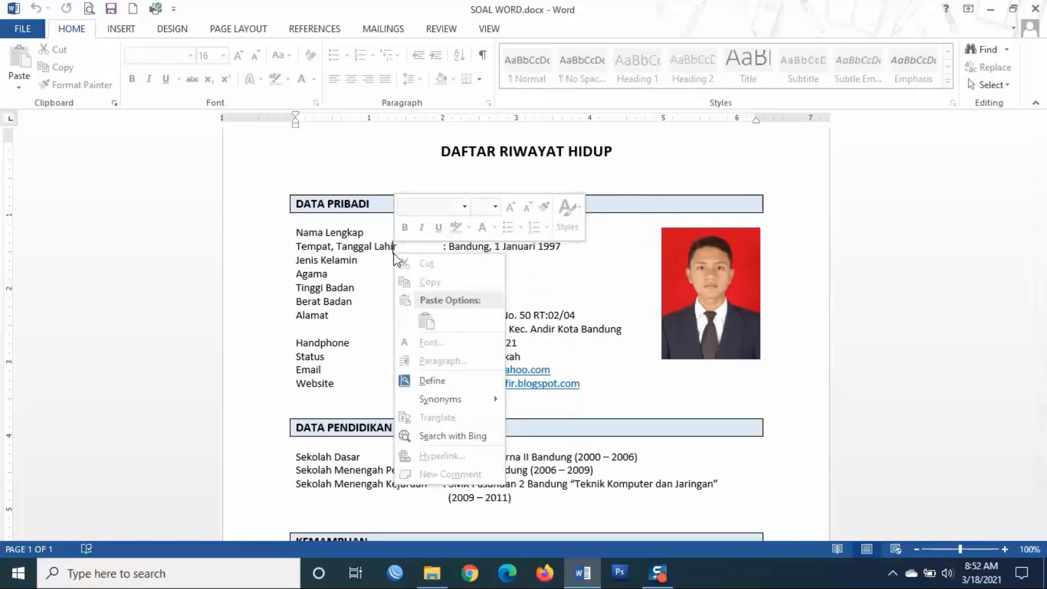
click(548, 277)
scroll(566, 295, down, 1)
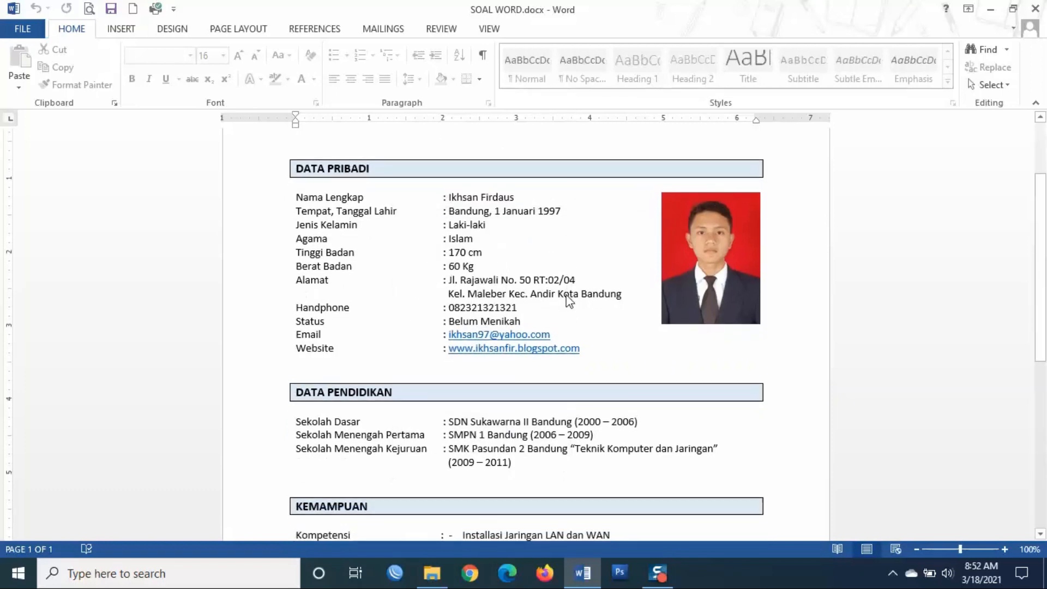
scroll(566, 295, up, 2)
scroll(567, 300, up, 1)
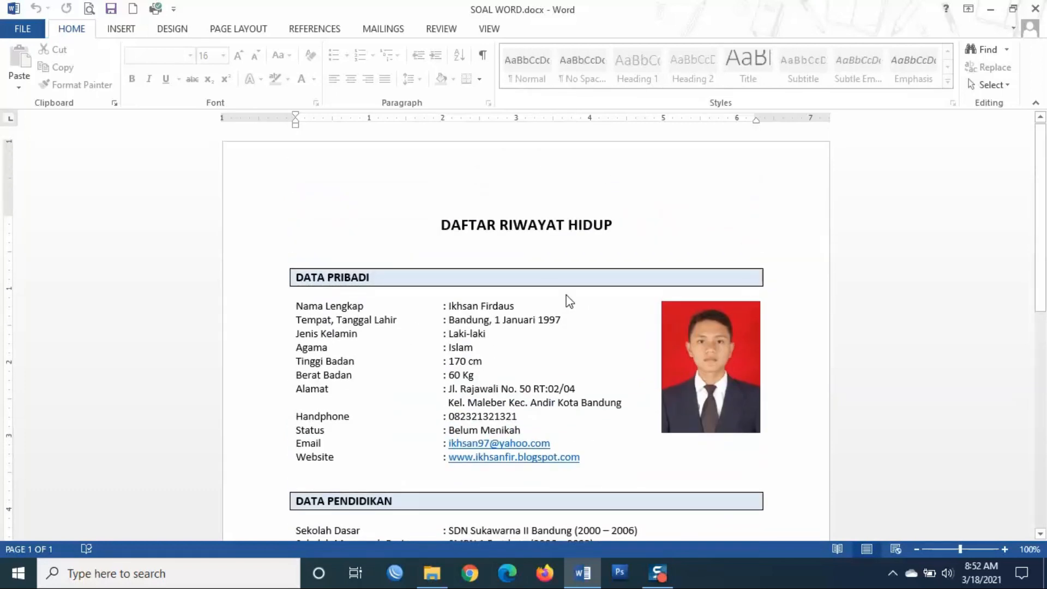
- Restore the Word window to the upper left, make it taller, then close SOAL WORD
double_click(499, 17)
drag(423, 75, 367, 18)
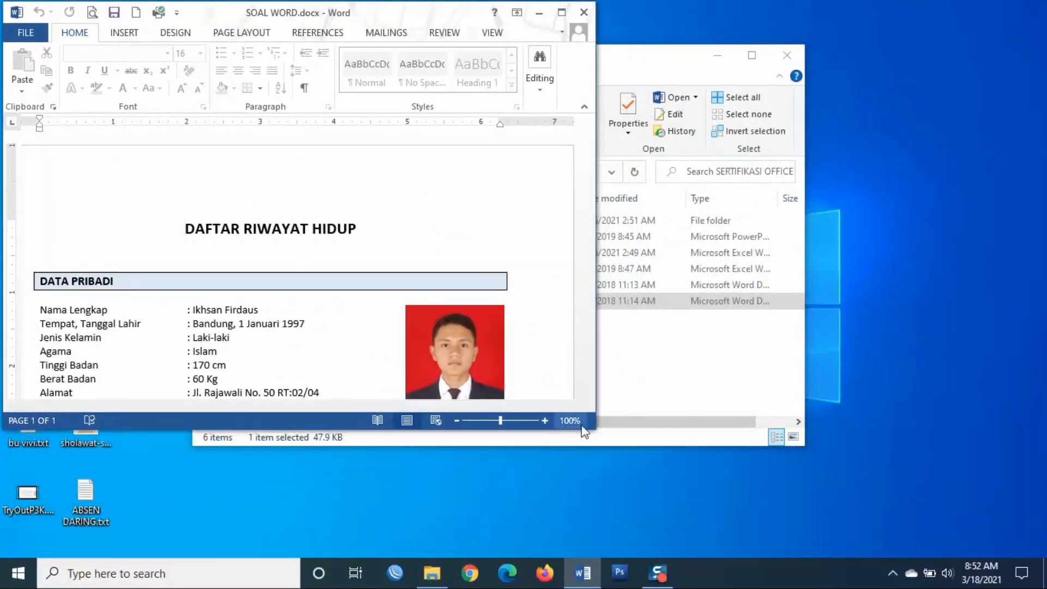
drag(594, 429, 570, 556)
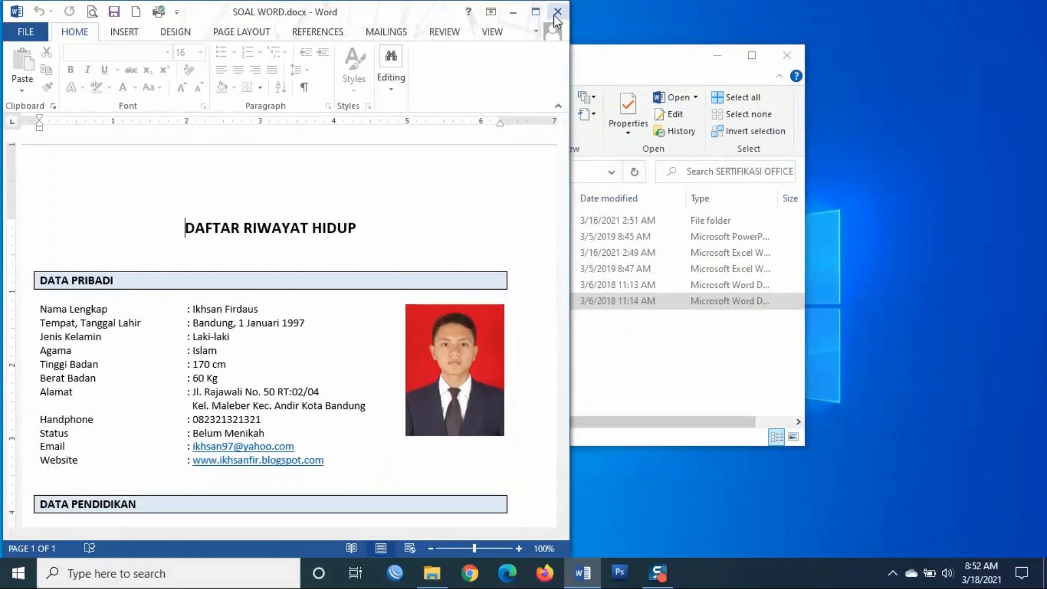
click(554, 15)
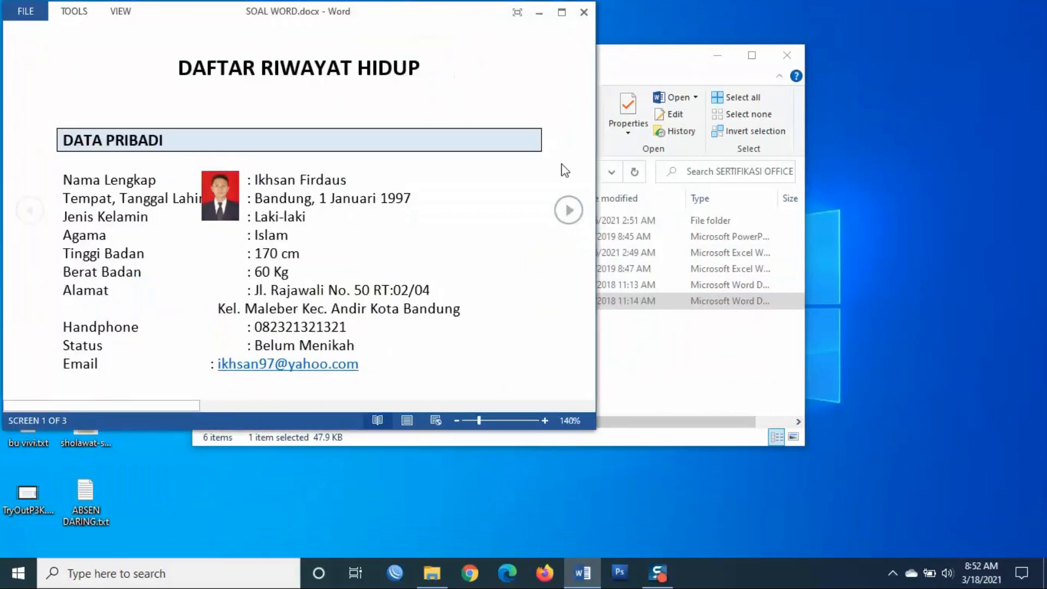
- Show the résumé in Print Layout again in a restored, narrow, tall window
click(561, 12)
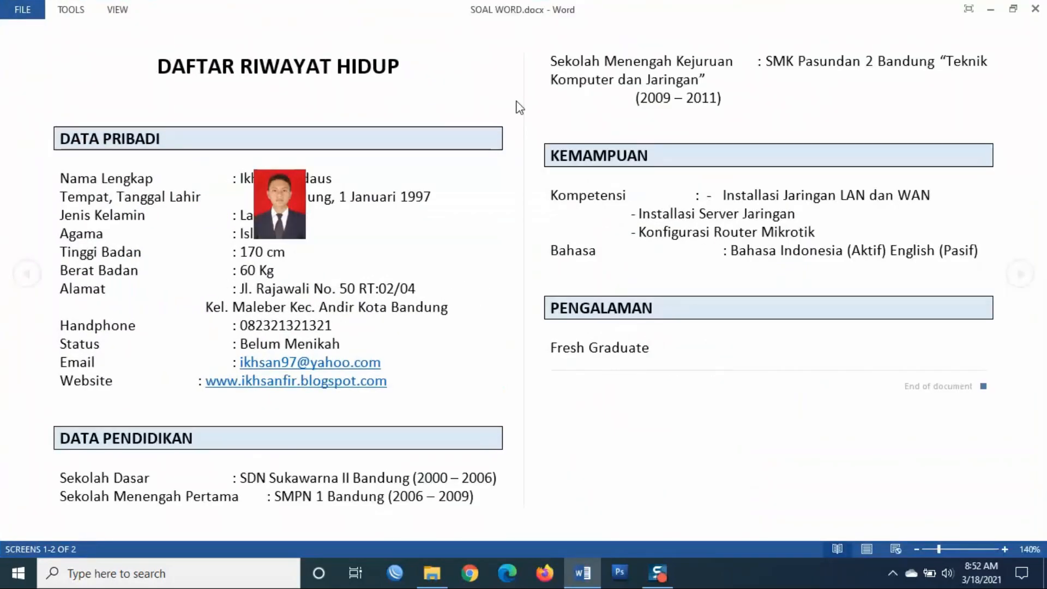
click(867, 550)
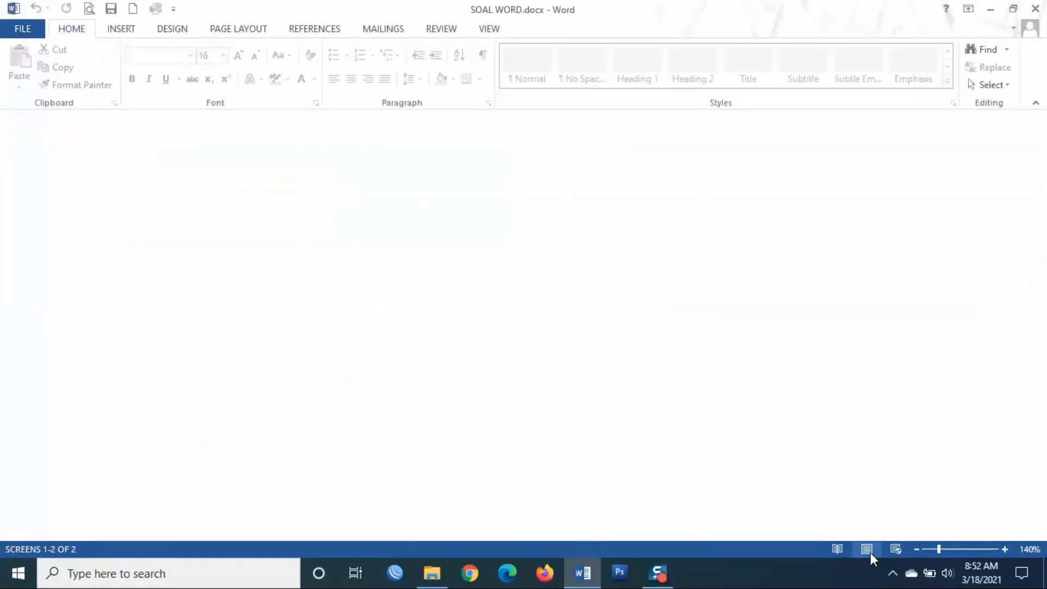
scroll(595, 206, down, 5)
scroll(595, 207, up, 6)
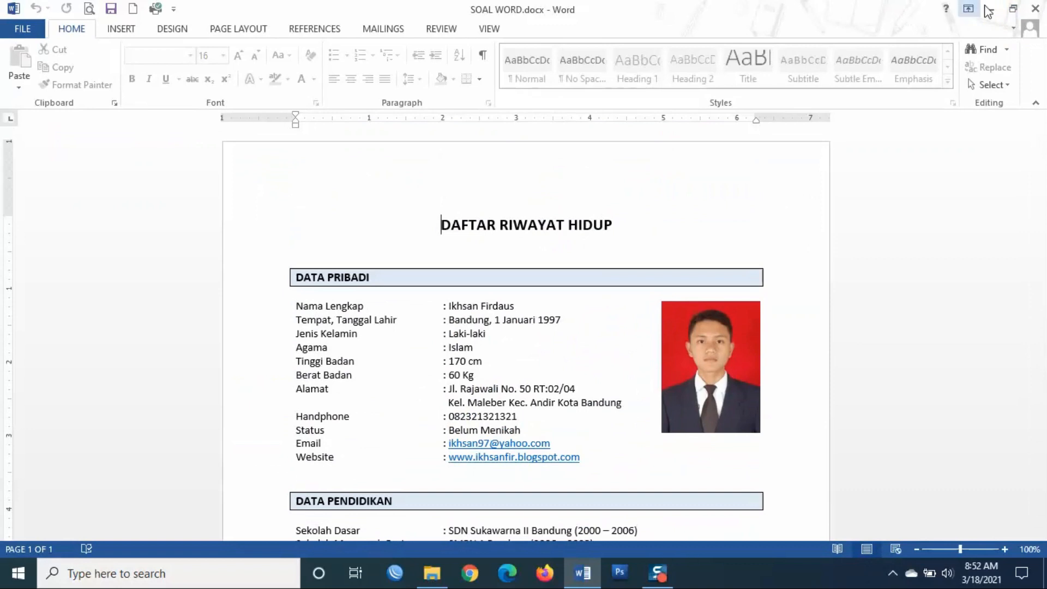
click(1013, 10)
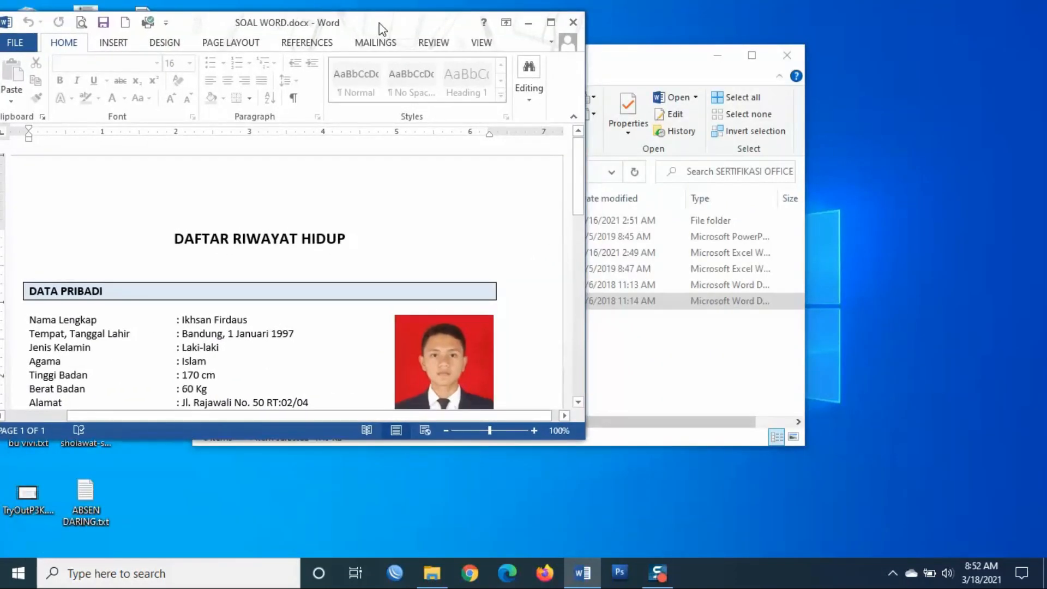
drag(596, 431, 559, 558)
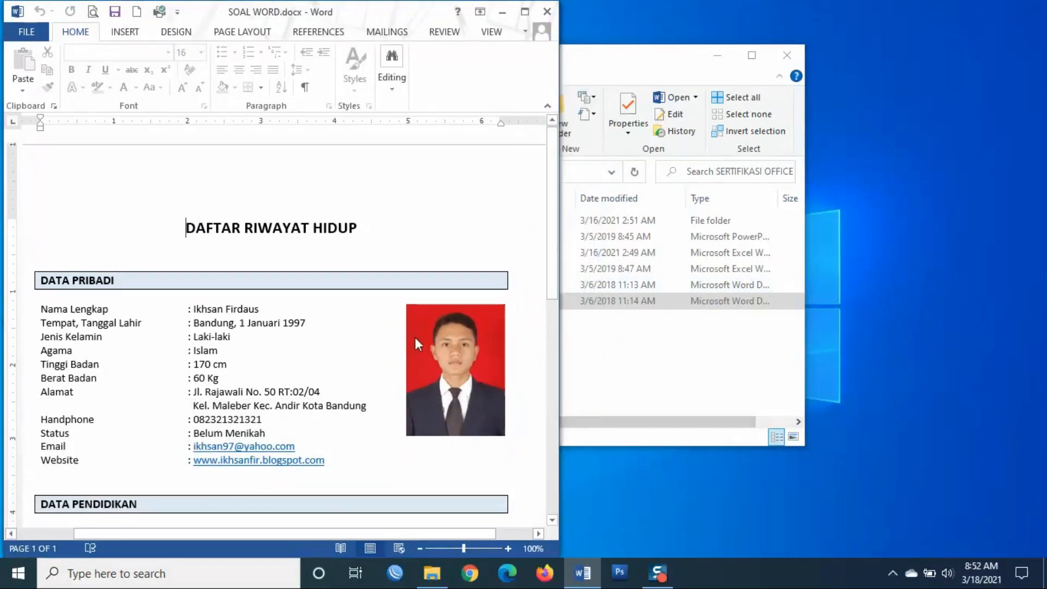
scroll(358, 300, down, 2)
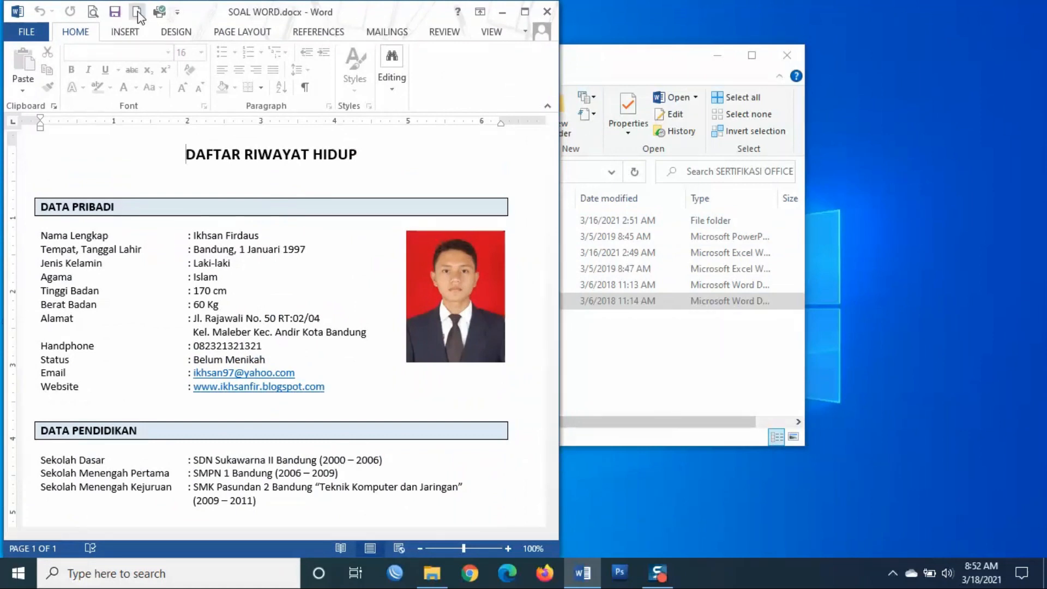
- Create a new blank document from File > New
click(27, 32)
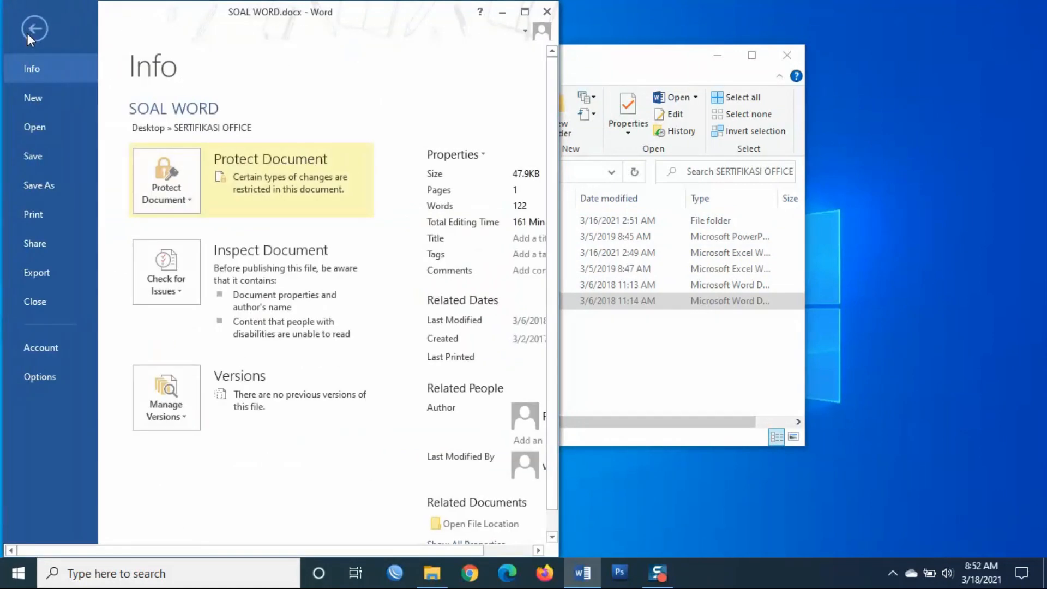
click(36, 99)
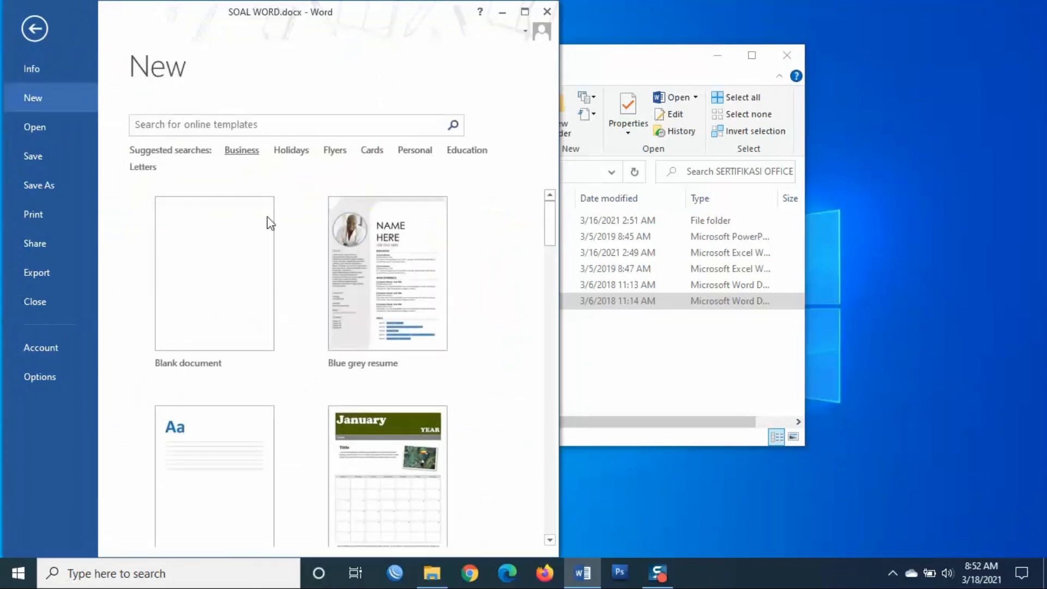
click(220, 299)
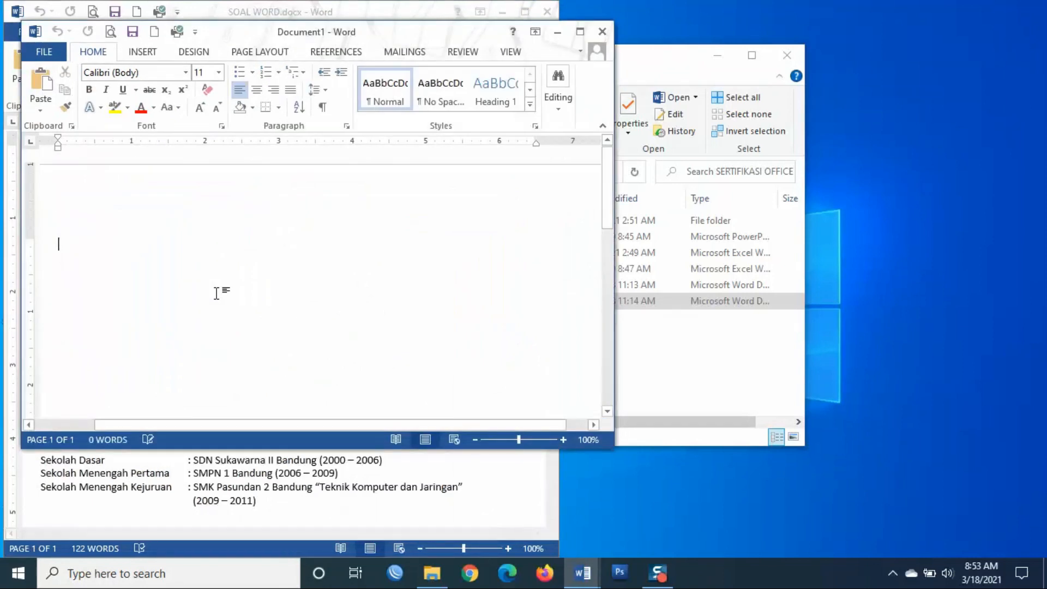
- Place Document1 on the right half of the screen beside the SOAL WORD CV
drag(262, 33, 689, 12)
drag(446, 430, 557, 558)
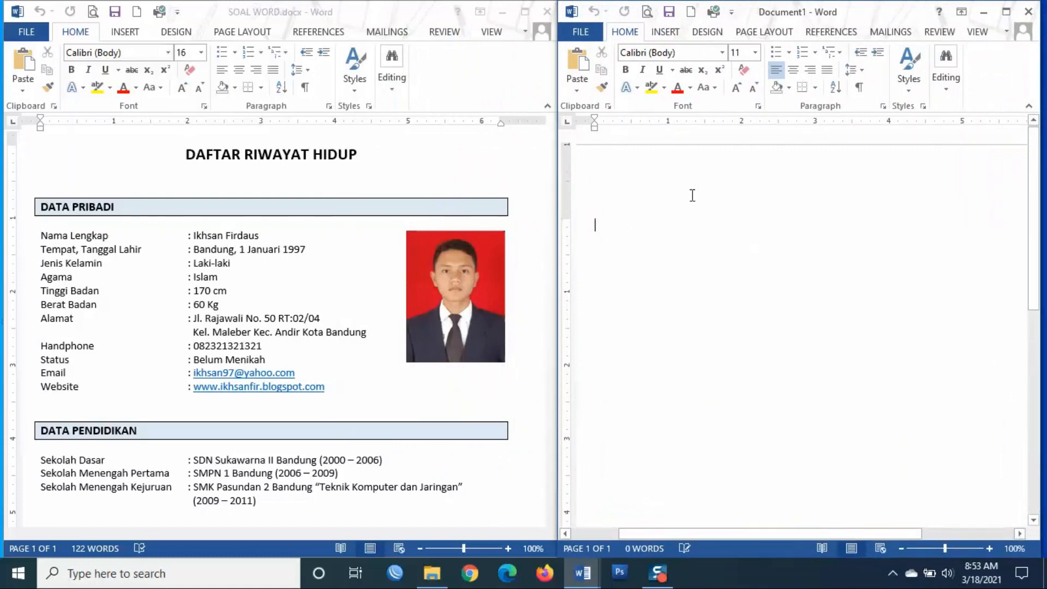
scroll(684, 245, down, 3)
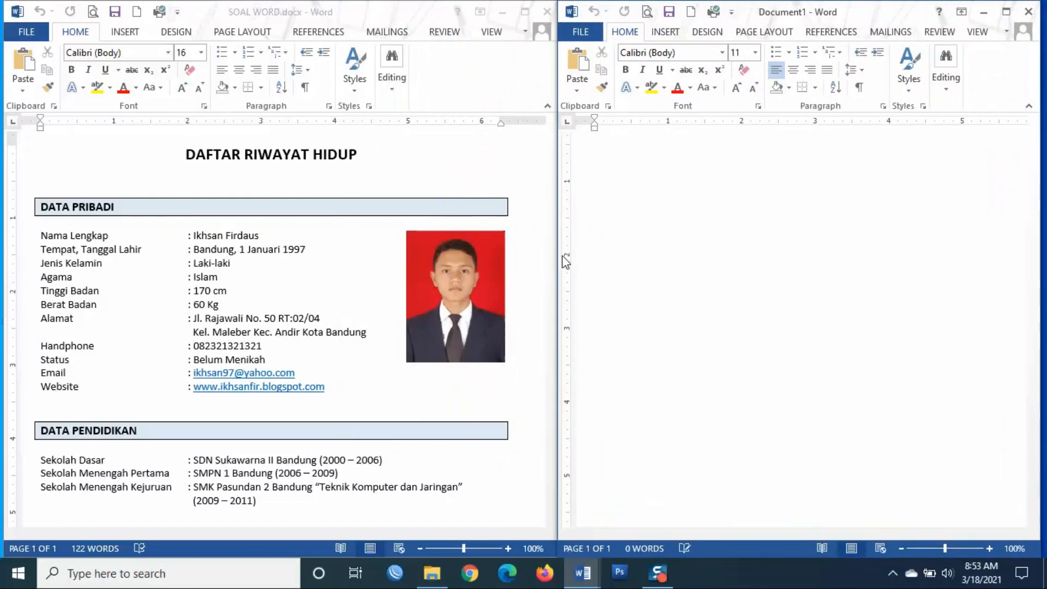
drag(556, 255, 348, 243)
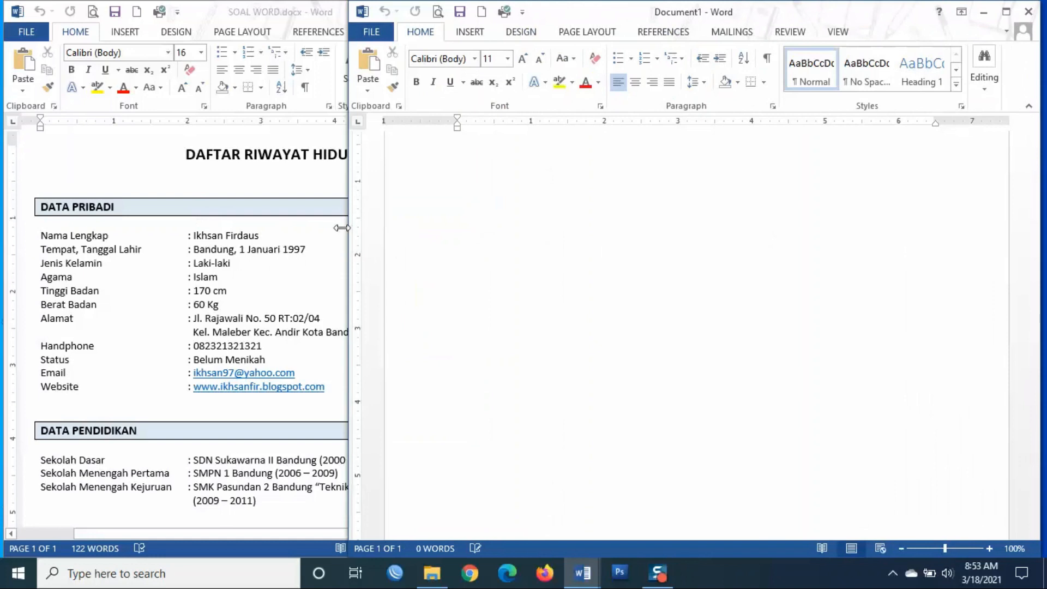
drag(345, 228, 476, 245)
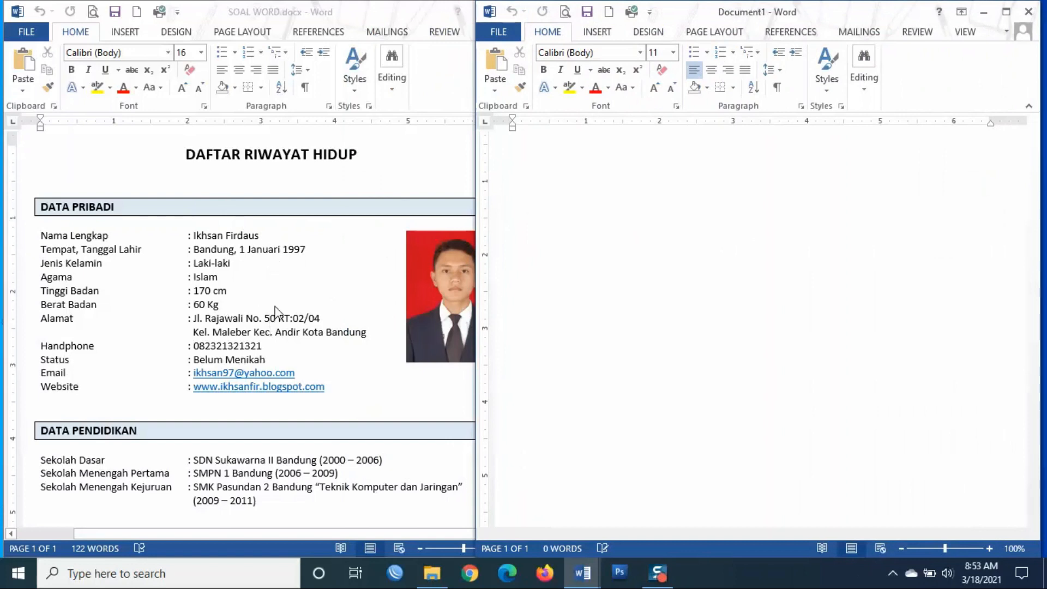
scroll(346, 306, down, 3)
scroll(371, 325, up, 5)
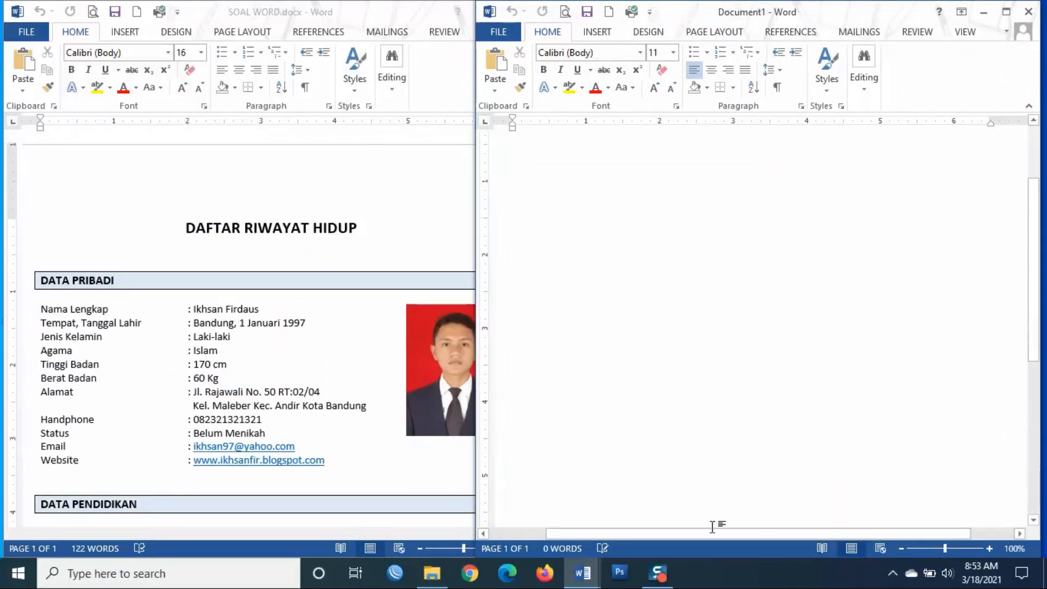
- Type the heading DAFTAR RIWAYAT HIDUP as the first line of Document1
drag(710, 528, 675, 529)
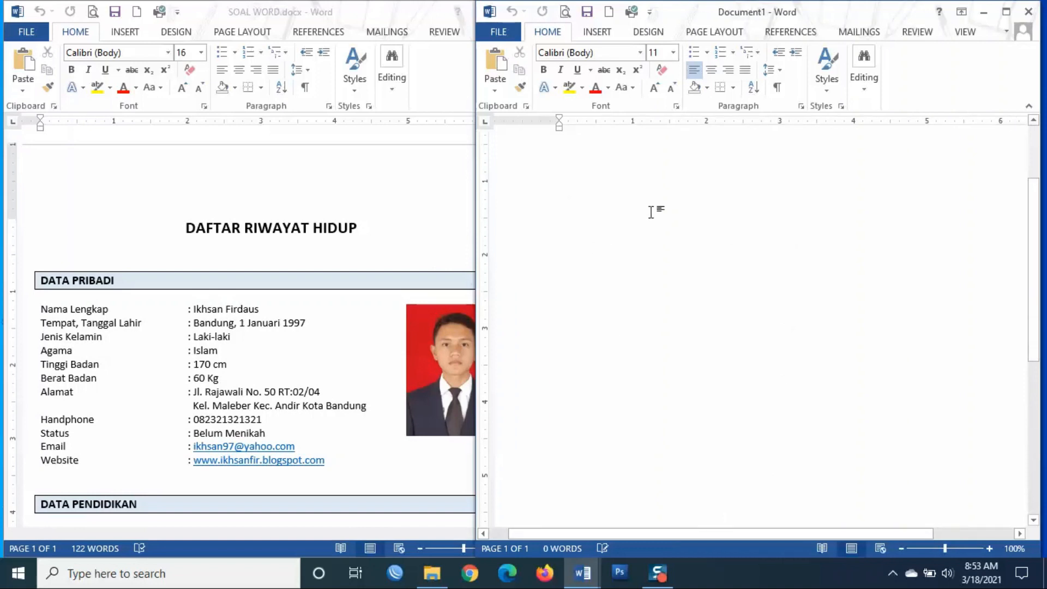
text(DA)
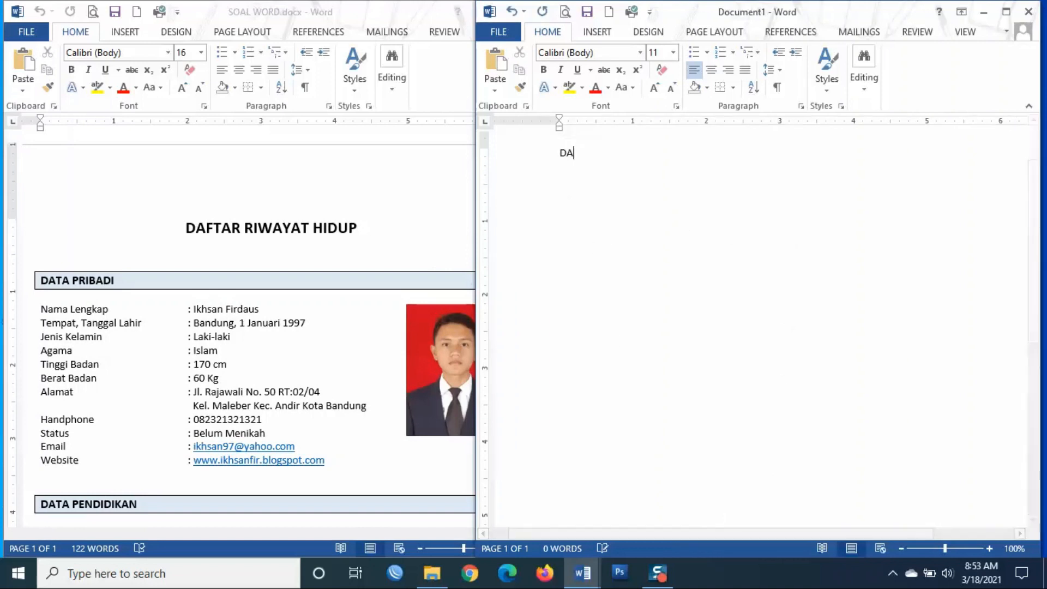
text(FTAR RIWA)
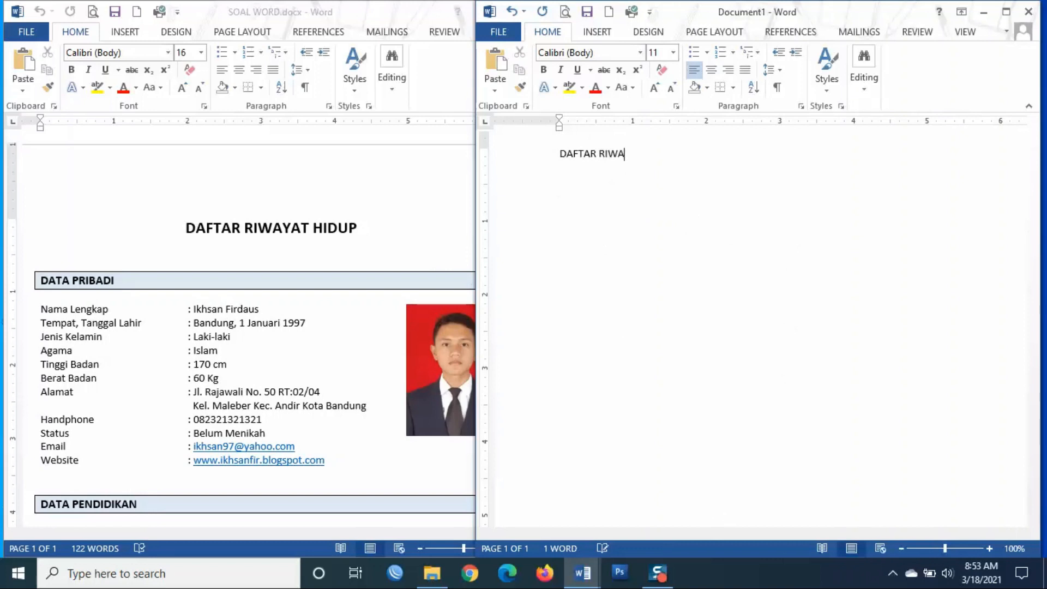
text(YAT HIDUP)
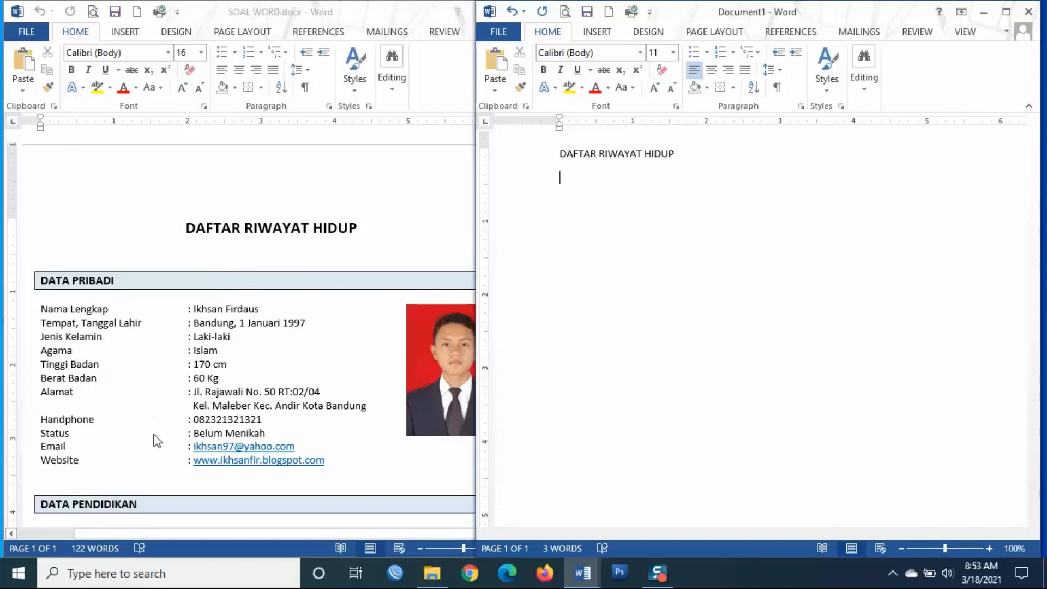
scroll(286, 447, down, 5)
scroll(243, 394, down, 3)
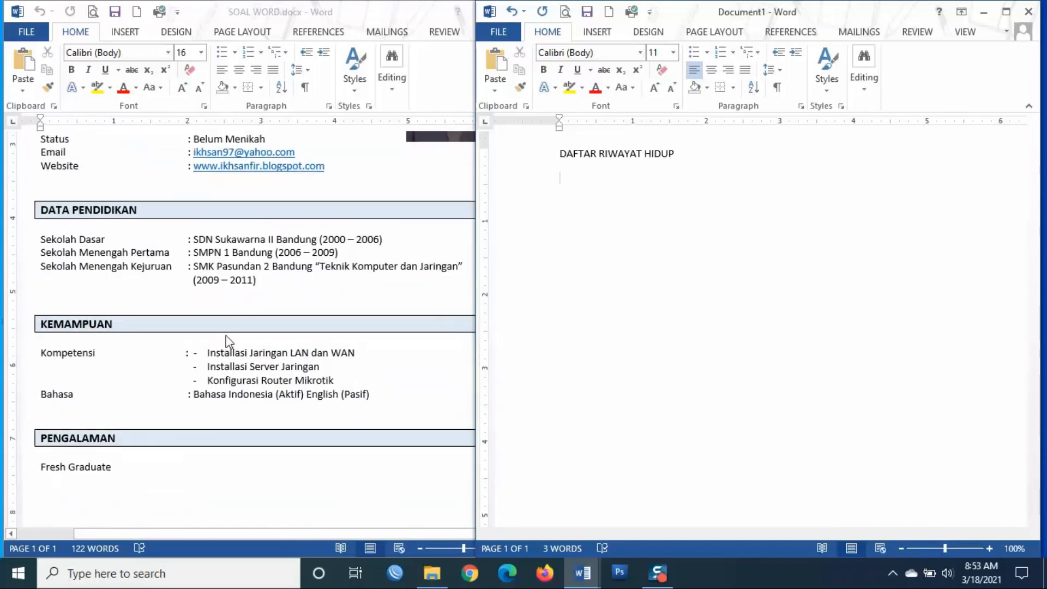
scroll(227, 341, up, 2)
scroll(675, 195, up, 2)
scroll(675, 195, down, 1)
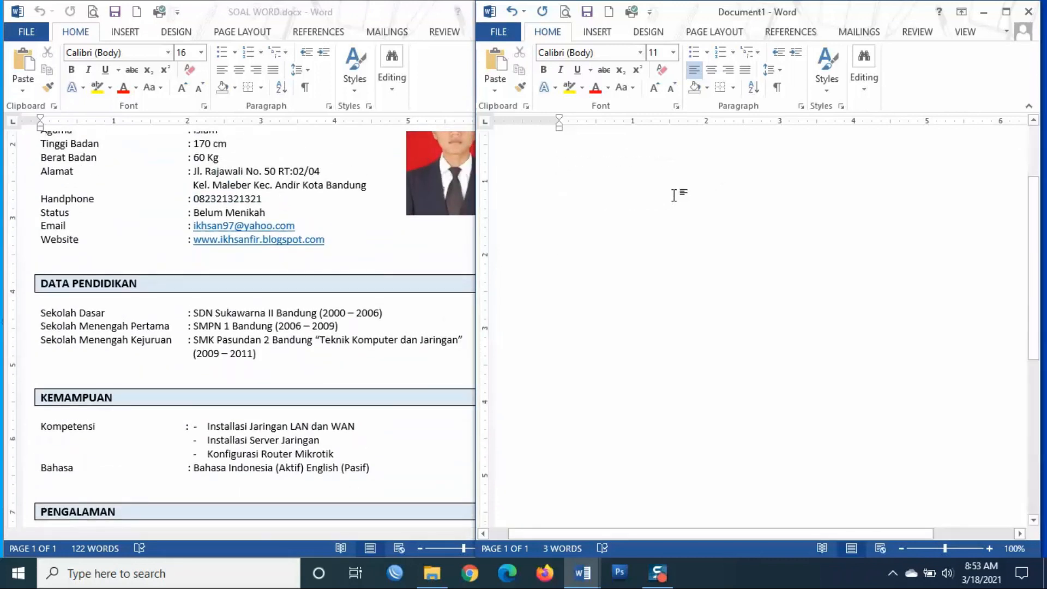
scroll(372, 228, down, 1)
scroll(373, 228, up, 6)
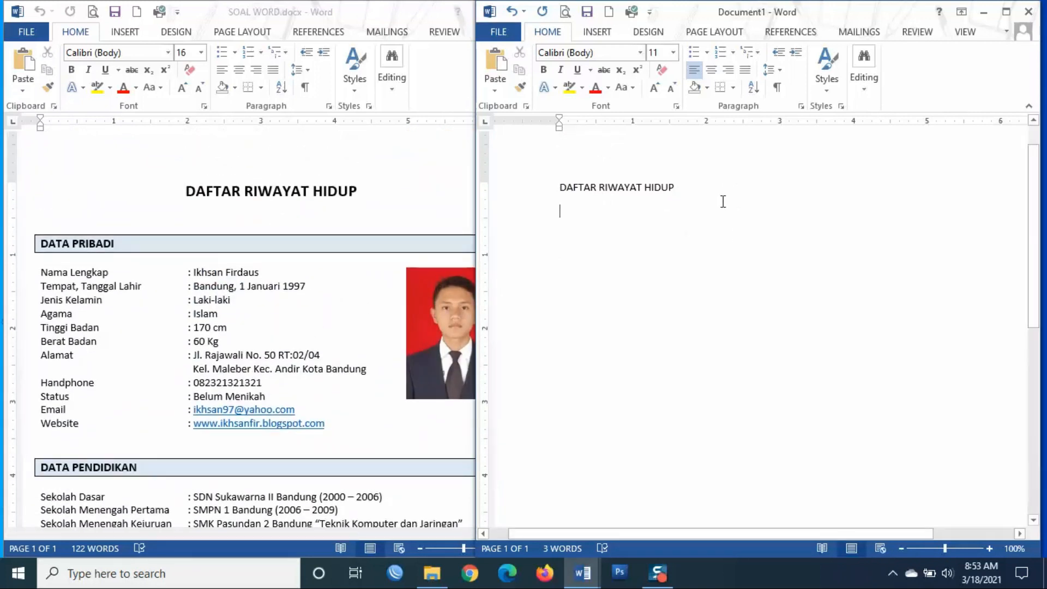
- Add the DATA PRIBADI section heading below the title after a blank line
key(Return)
text(DATA PRIBADI)
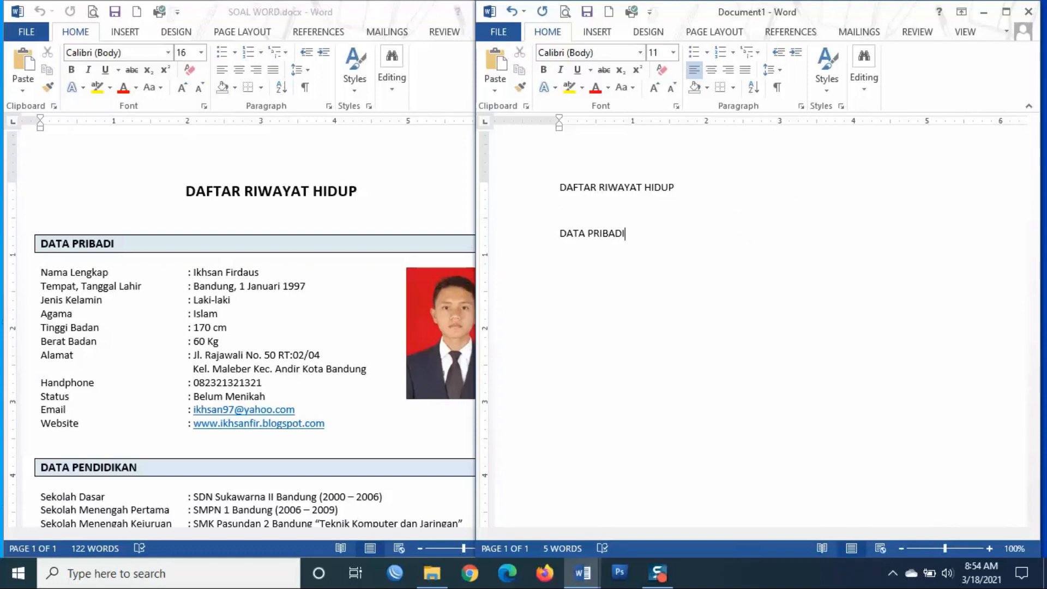
key(Return)
- Add the Nama Lengkap line with a tab-aligned colon and the full name, then begin Tempat, Tanggal Lahir
text(Nama Lengkap:)
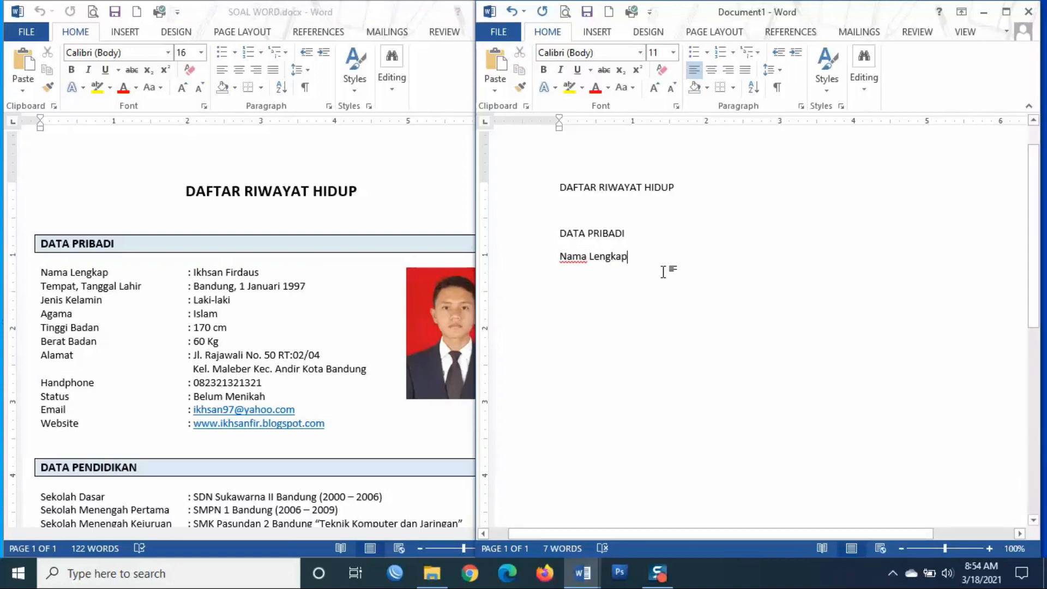
key(Tab)
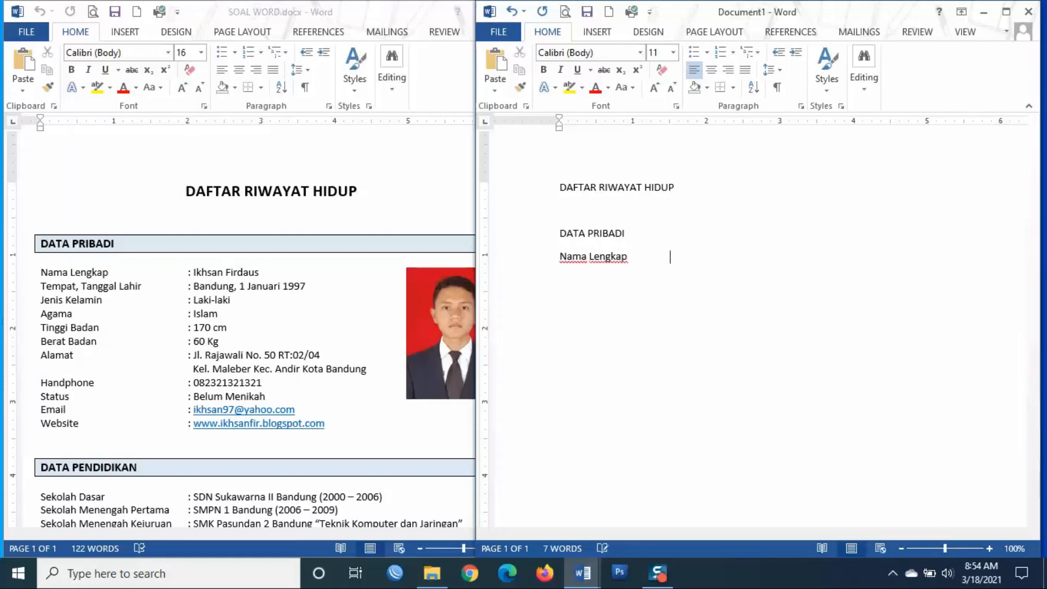
key(Tab)
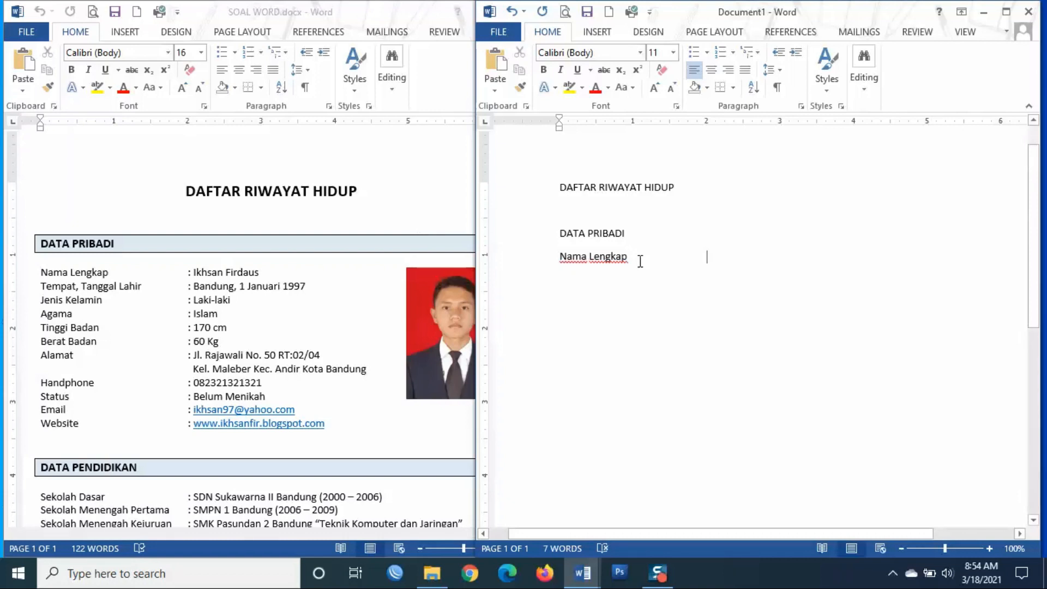
text(:)
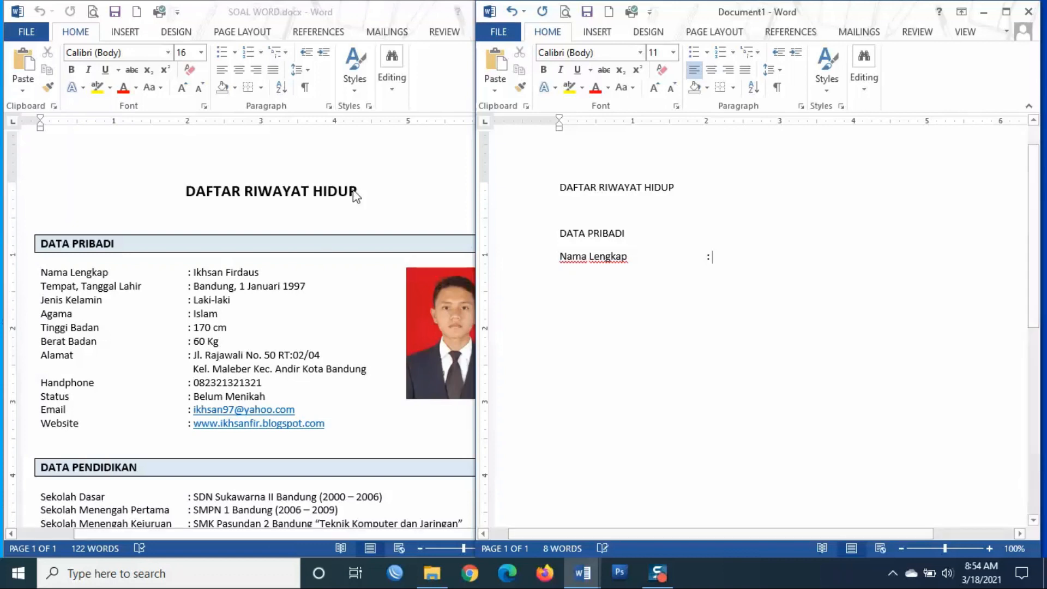
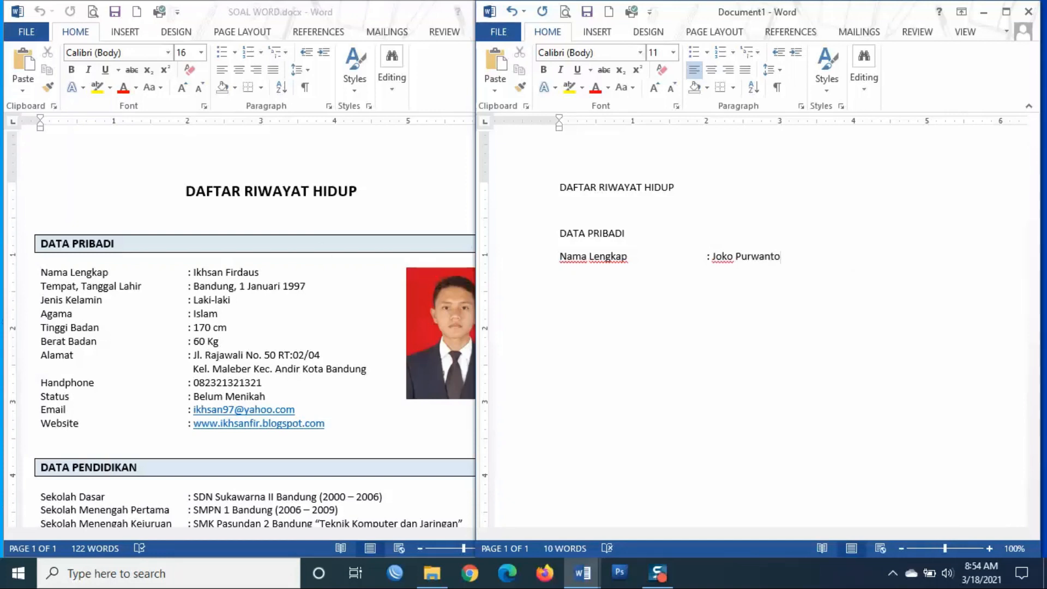
key(Return)
text(Tempat, )
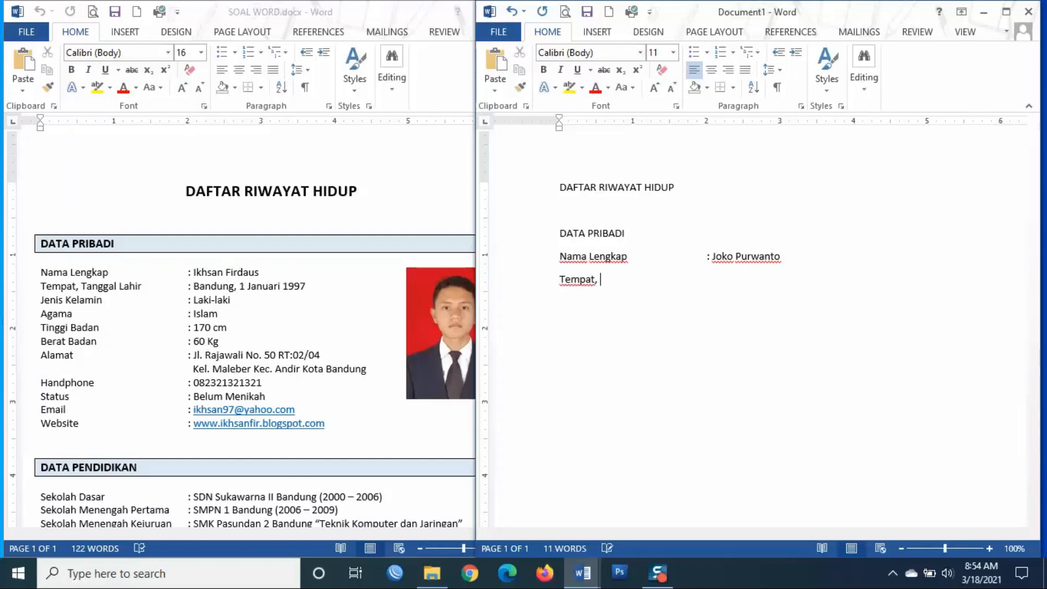
text(Tanggal Lahir)
- Fill in the birth place and date, then add Jenis Kelamin: Laki-laki
key(Tab)
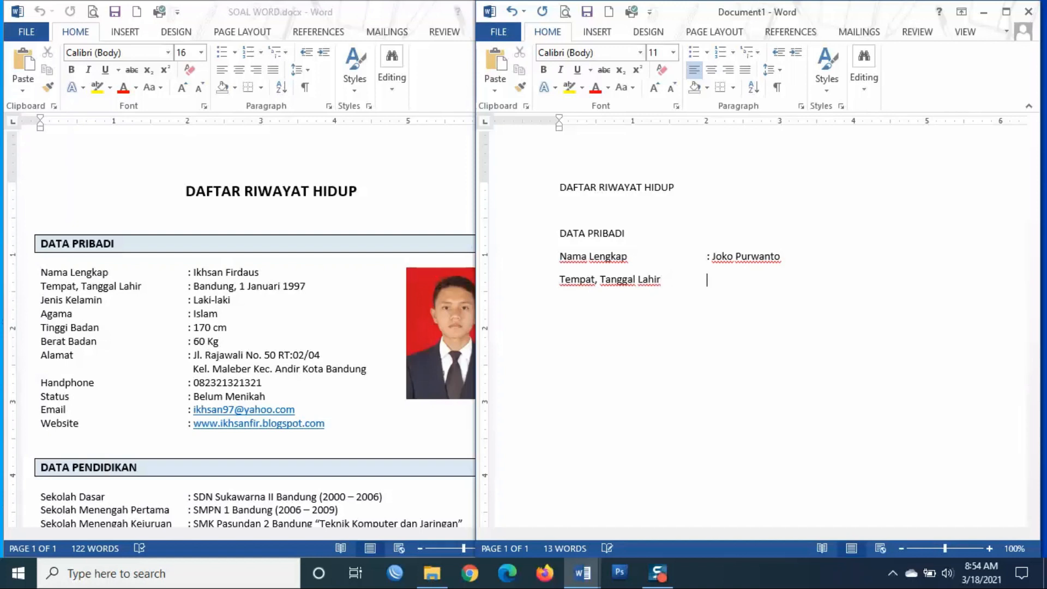
key(Tab)
key(BackSpace)
key(BackSpace)
key(BackSpace)
key(BackSpace)
key(BackSpace)
key(BackSpace)
text(: Bandung, 1 Septem)
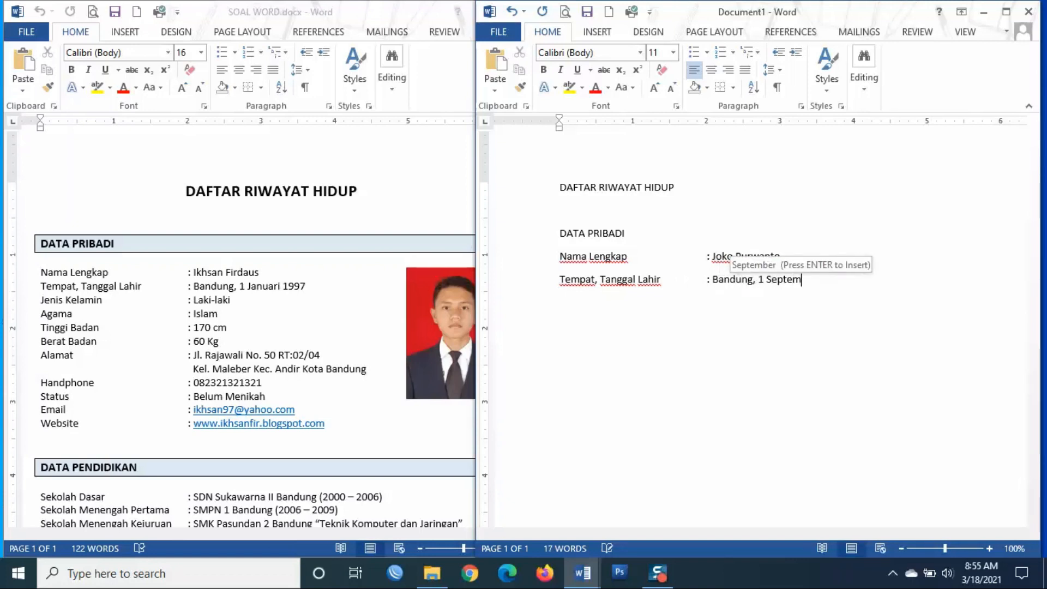
key(Return)
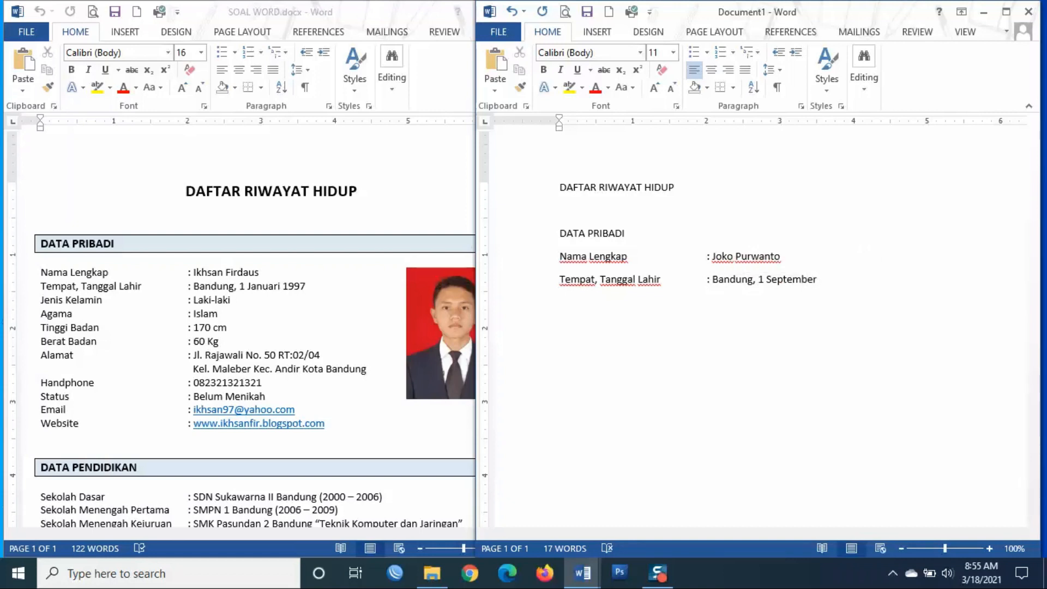
text(200)
text(4 )
text(Jenis )
text(Kelamin)
key(Tab)
key(Tab)
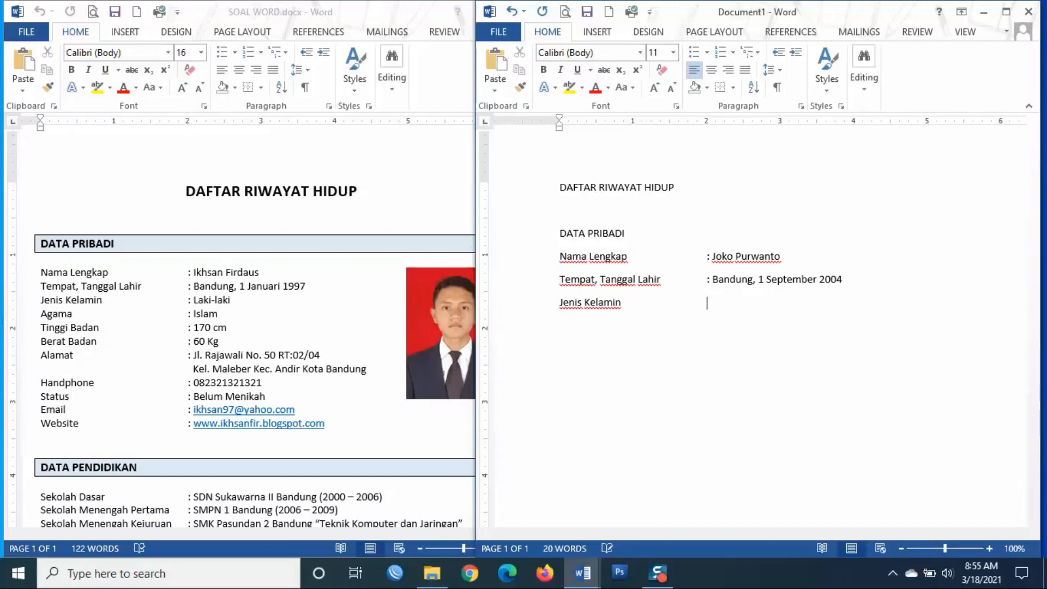
text(: Laki-laki)
key(Return)
- Add the lines Agama: Islam and Tinggi Badan: 172 cm
text(Agama)
key(Tab)
key(Tab)
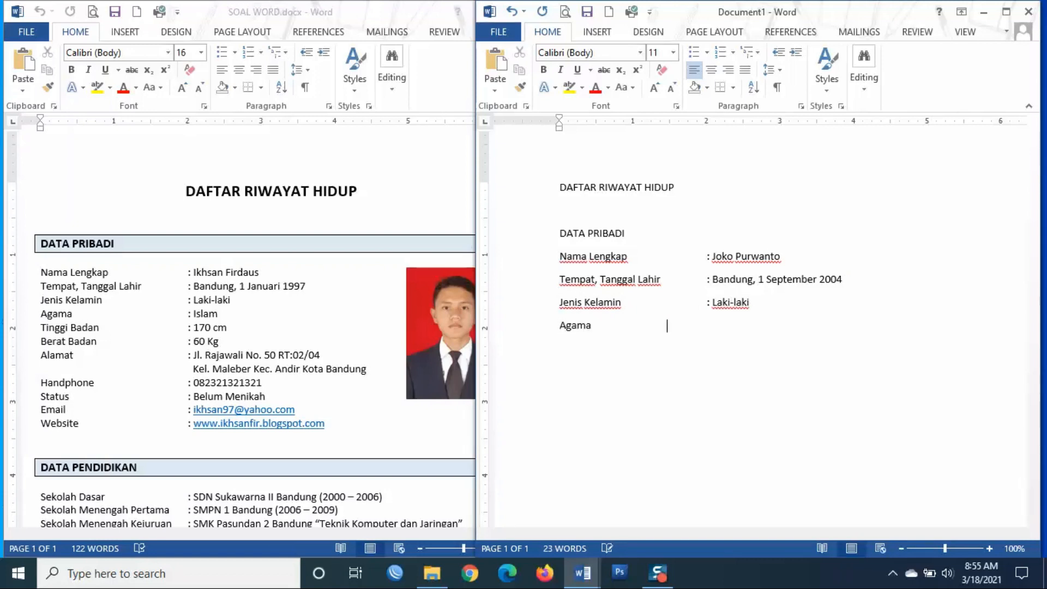
text(: Islam)
key(BackSpace)
key(BackSpace)
key(BackSpace)
text(l)
text(a)
text(m)
text(Tinggi Bada)
text(n)
key(Tab)
key(Tab)
key(Tab)
key(Tab)
text(:)
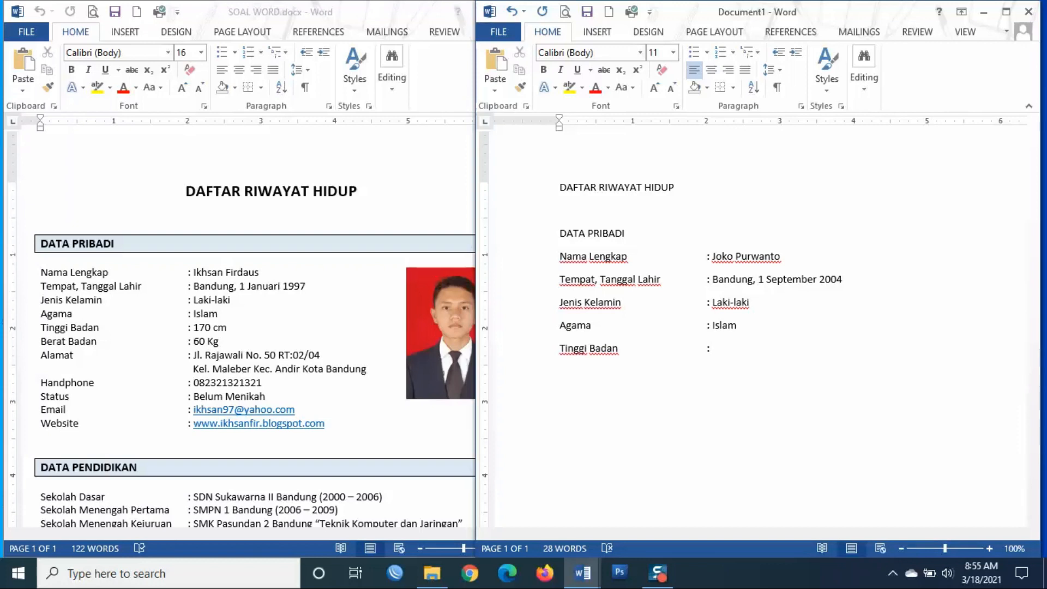
text( 172 Cm)
key(BackSpace)
key(BackSpace)
text(cm)
key(Return)
- Add Berat Badan: 65 Kg and begin the Alamat line
text(Berat Badan)
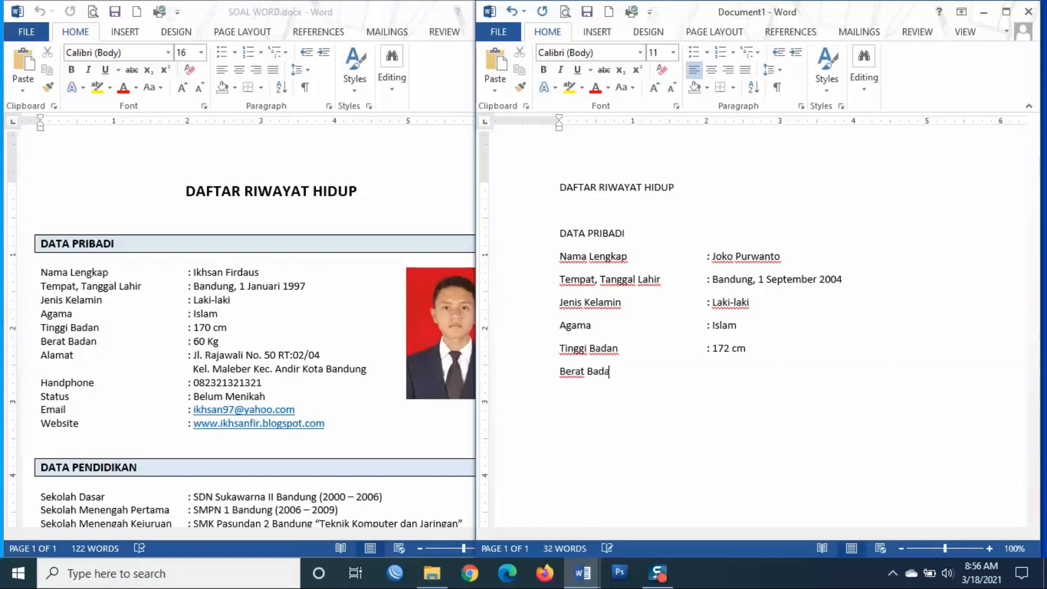
key(Tab)
key(Tab)
text(:)
text(6)
text(5)
text( Kg A)
text(lama)
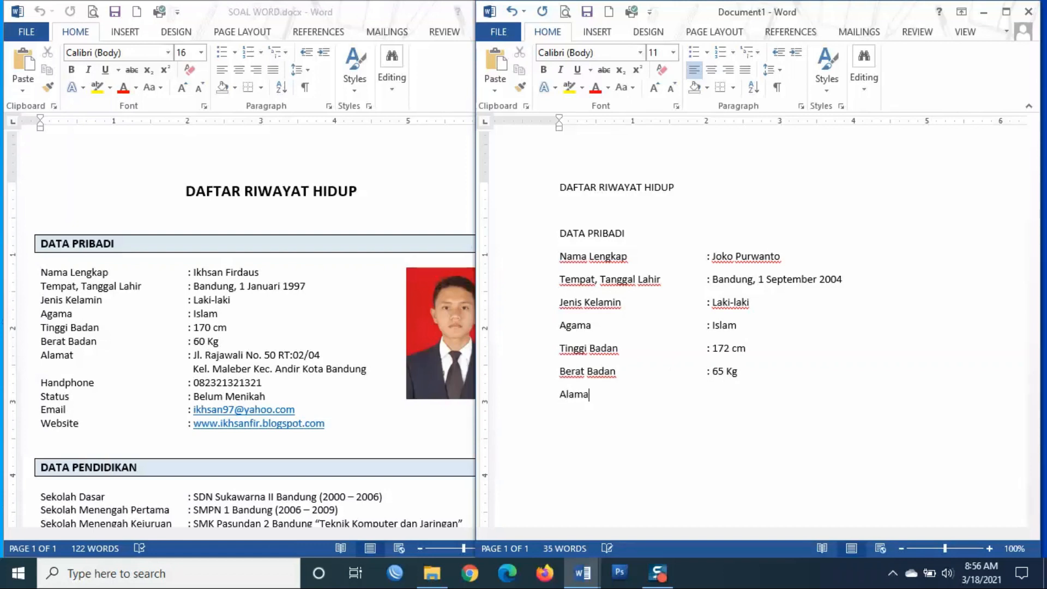
text(t)
- Enter the street address after Alamat, wrapping its second line to the value column
key(Tab)
key(Tab)
key(Tab)
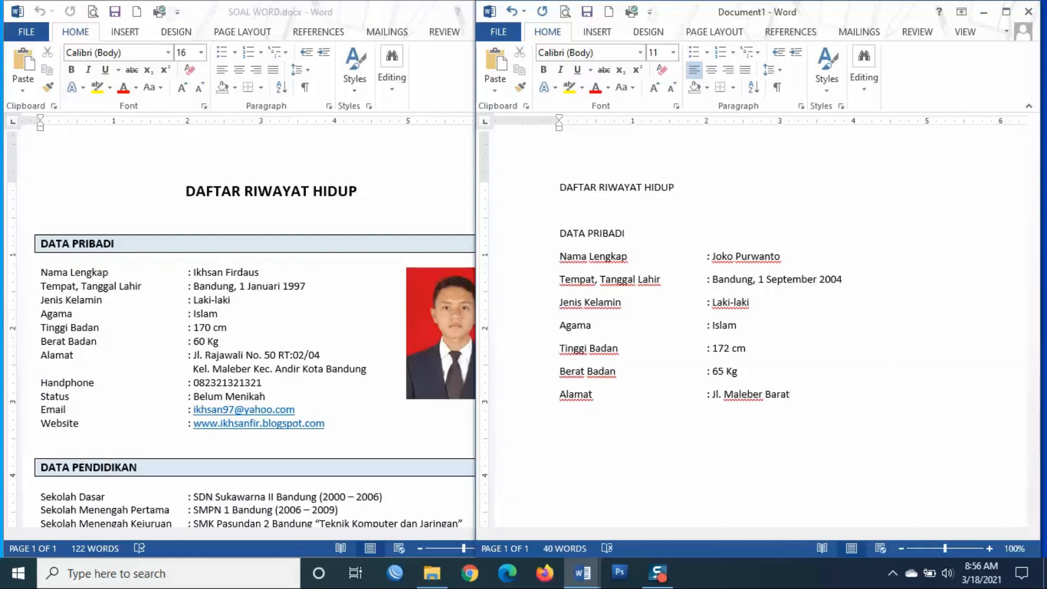
key(Return)
key(Tab)
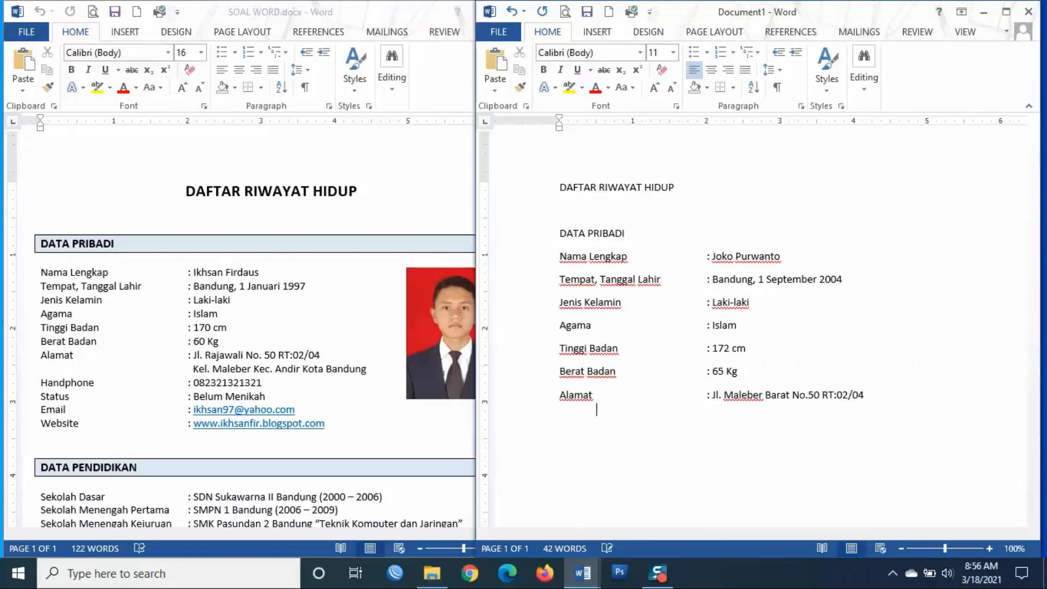
key(Tab)
key(Tab)
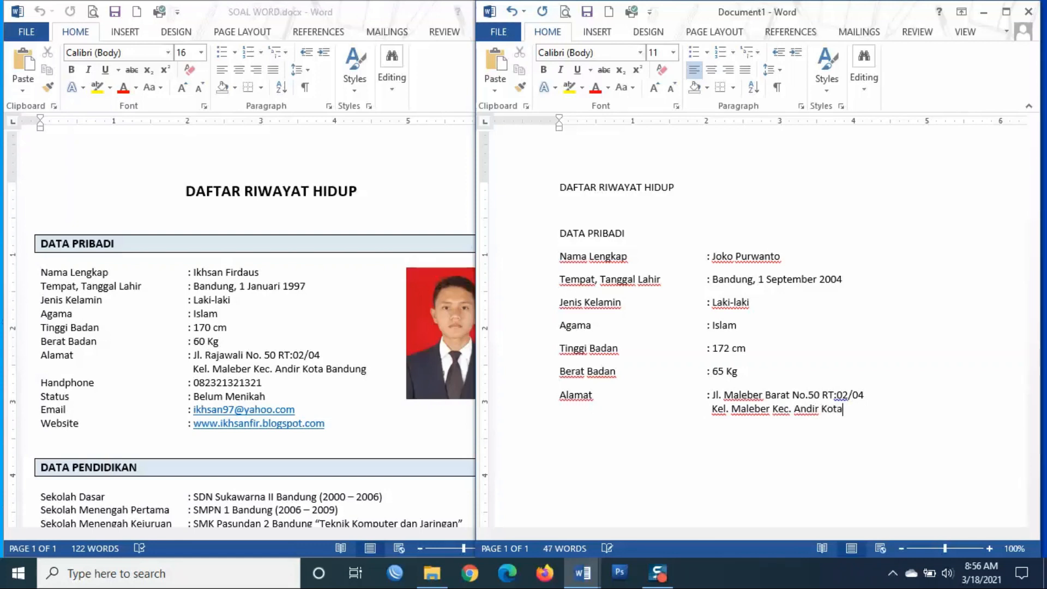
- Start a new line with the No Handphone label
key(Return)
text(Ha)
key(BackSpace)
key(BackSpace)
text(No Hand)
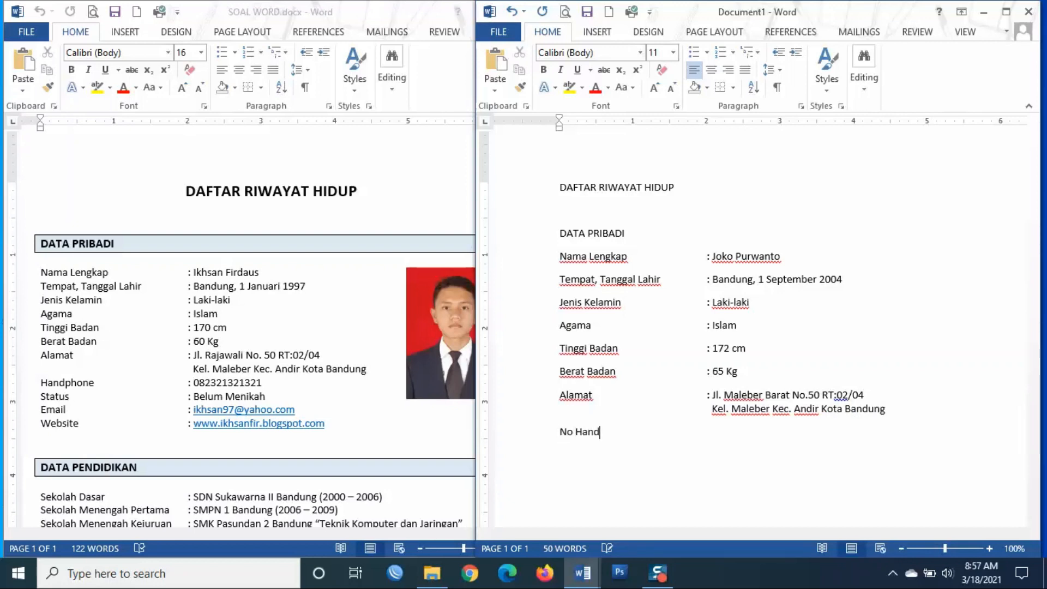
text(phone)
- Fill in the phone number and add Status: Belum Menikah
key(Tab)
key(Return)
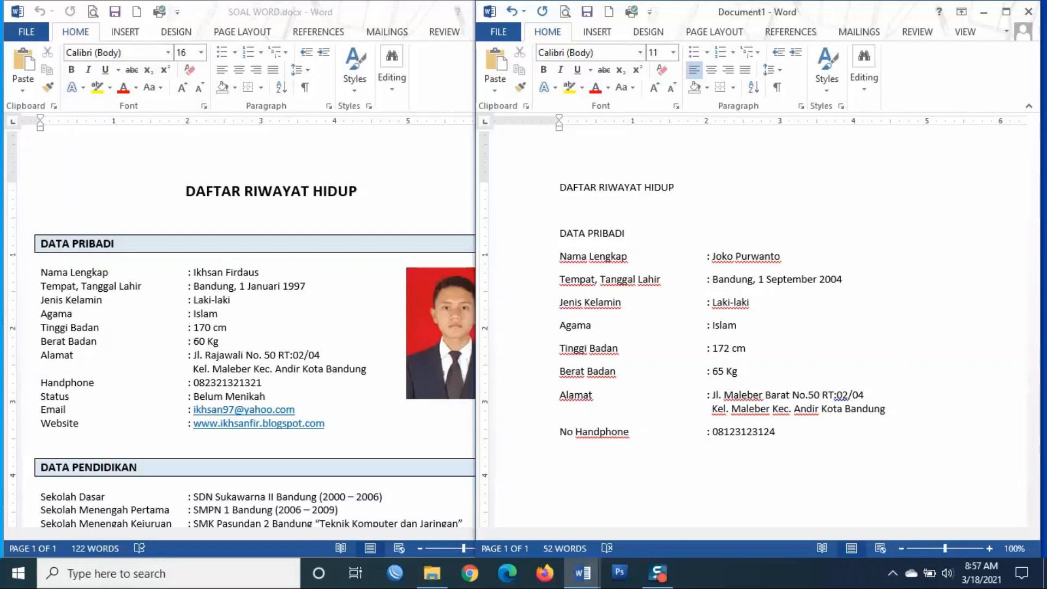
text(statu)
key(BackSpace)
text(s)
key(Tab)
key(Tab)
text(: Belum Men)
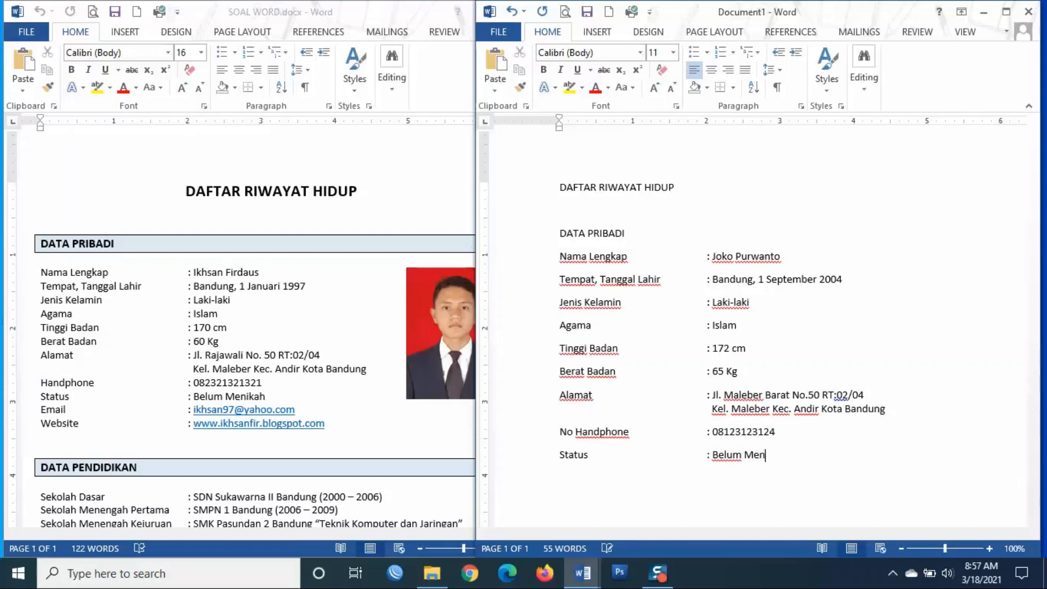
text(ikah)
- Add the Email line with the e-mail address and the Website line with its address
key(Return)
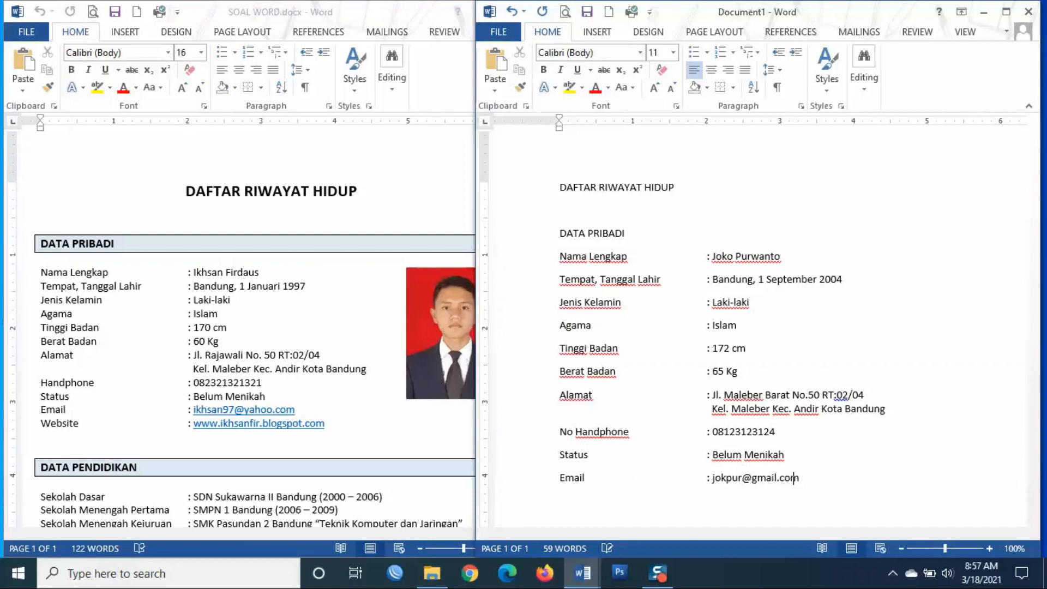
key(Return)
text(Website	: jok)
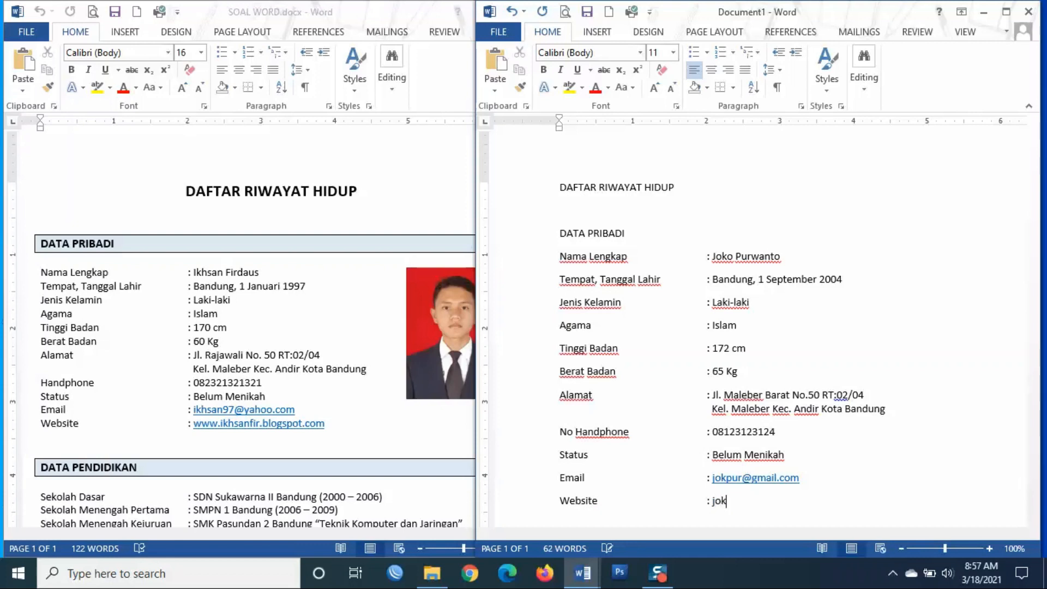
text(pur.com)
key(Return)
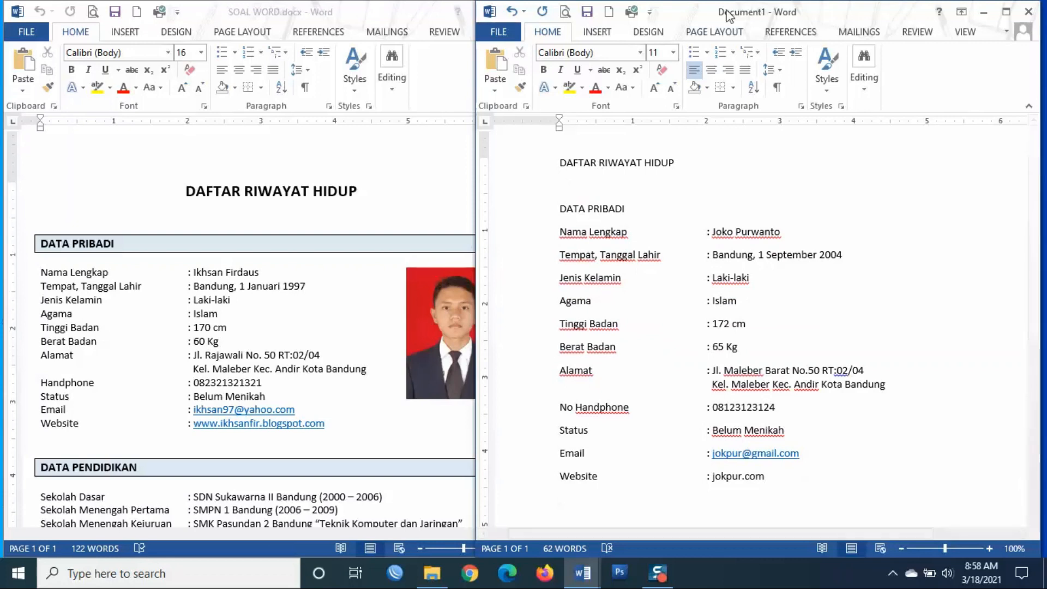
- Scroll the reference CV, then float Document1 in front and widen it to the screen's right edge
click(302, 224)
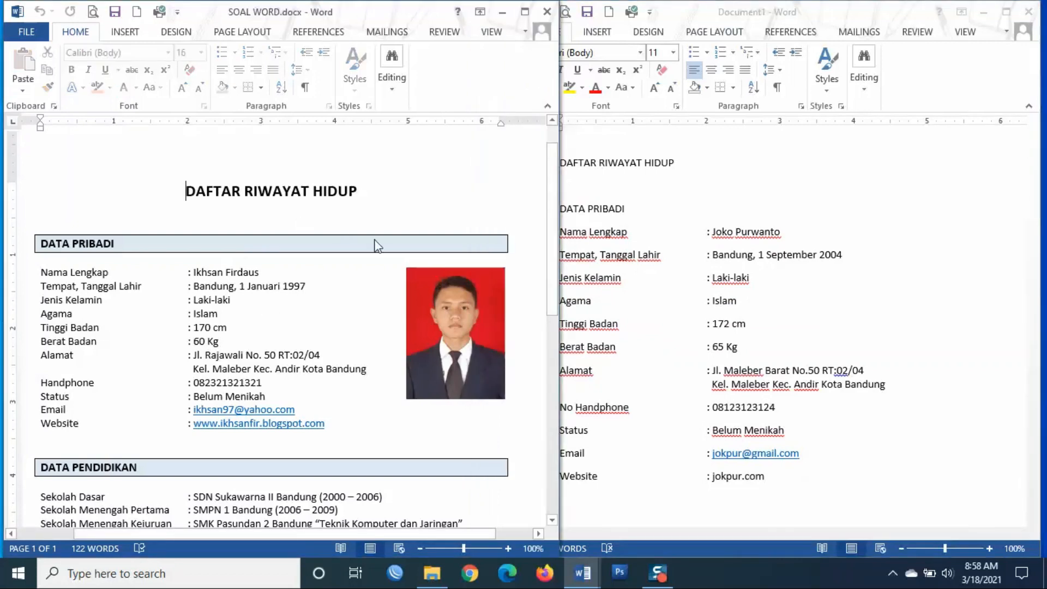
scroll(444, 289, down, 10)
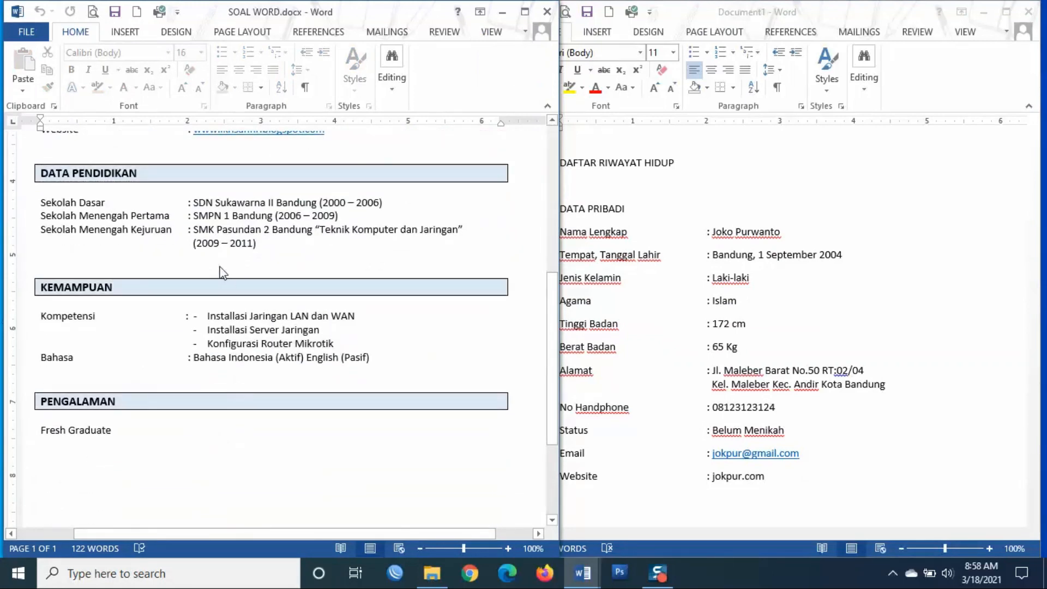
scroll(532, 191, up, 6)
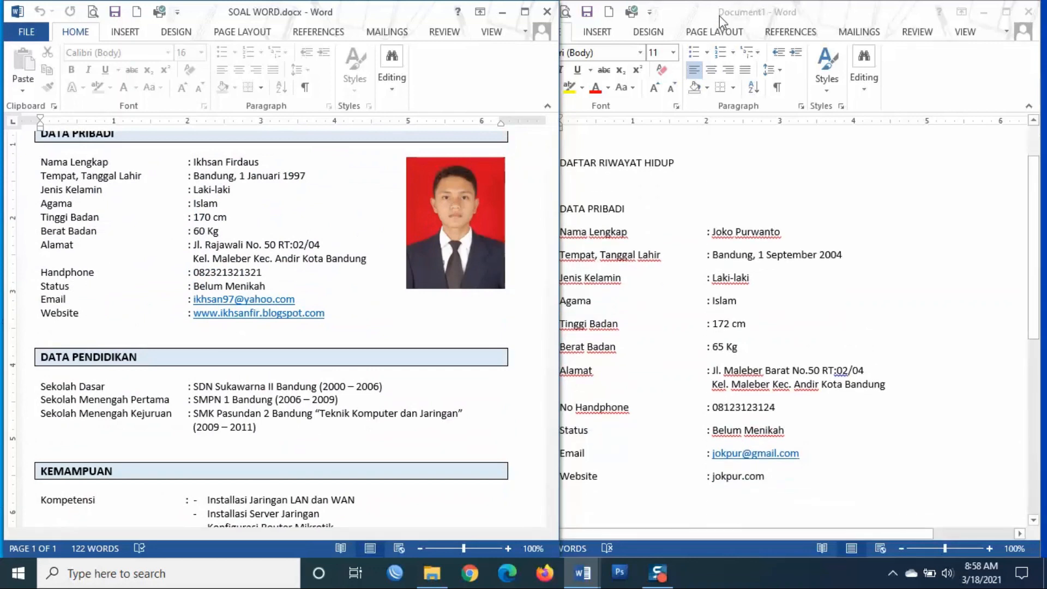
scroll(447, 233, up, 3)
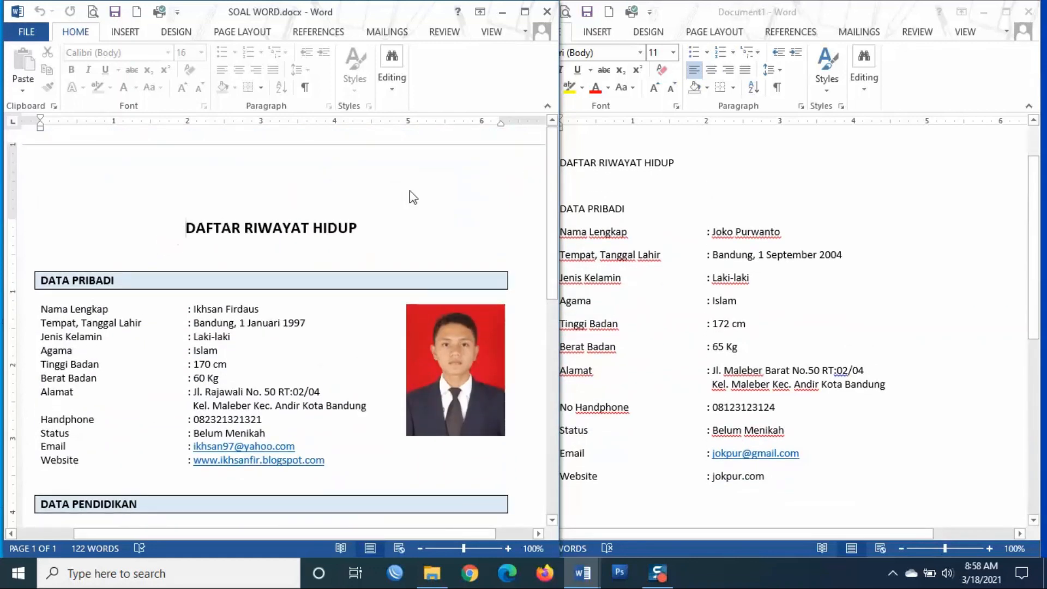
click(643, 169)
drag(702, 14, 514, 79)
drag(859, 164, 1042, 164)
- Make the DAFTAR RIWAYAT HIDUP title bold and centre it on the page
scroll(597, 227, up, 2)
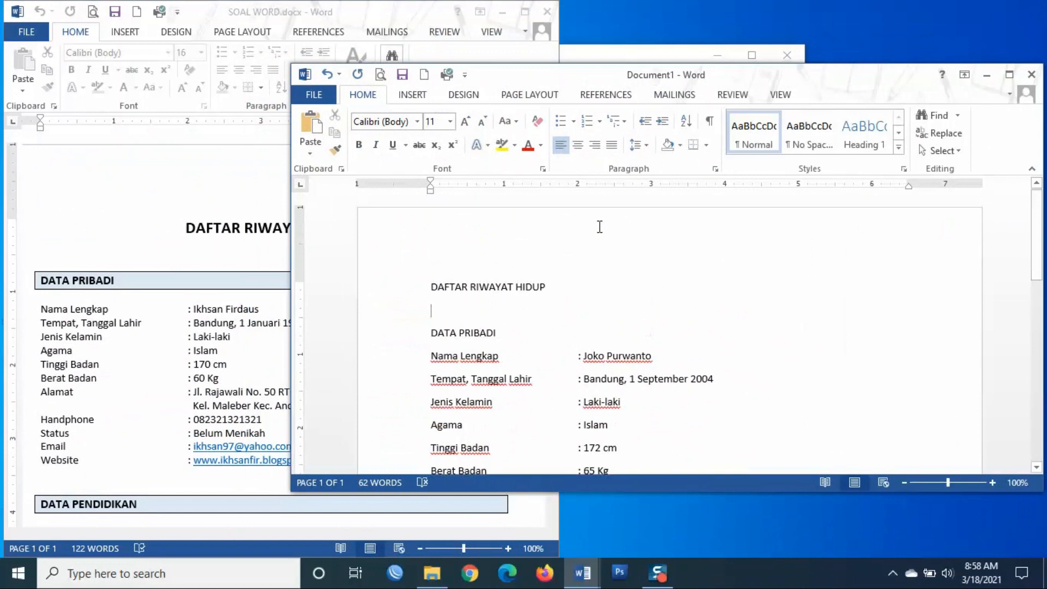
scroll(597, 228, down, 1)
drag(550, 252, 423, 259)
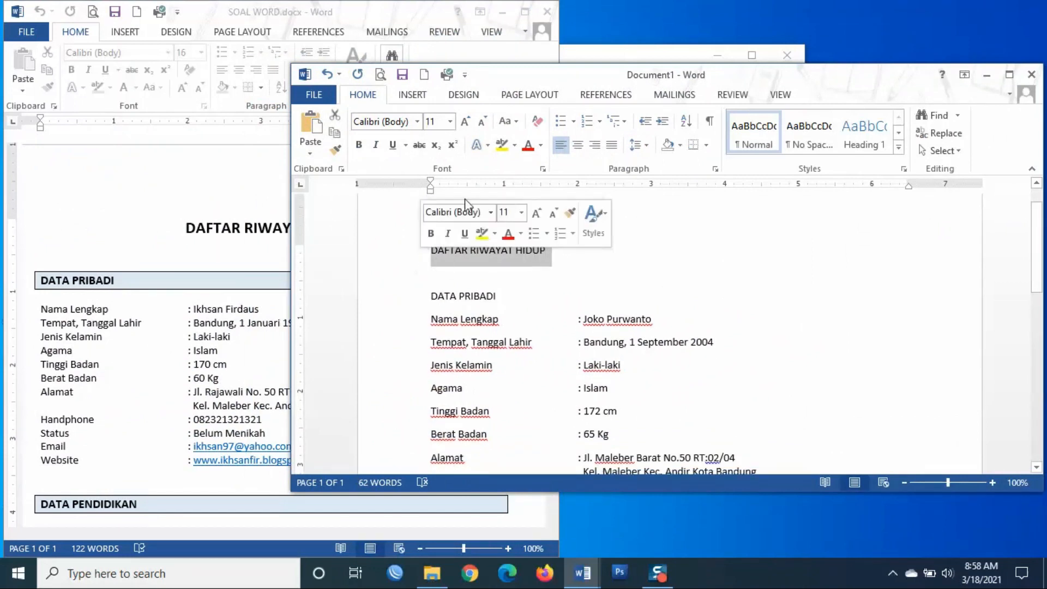
click(359, 145)
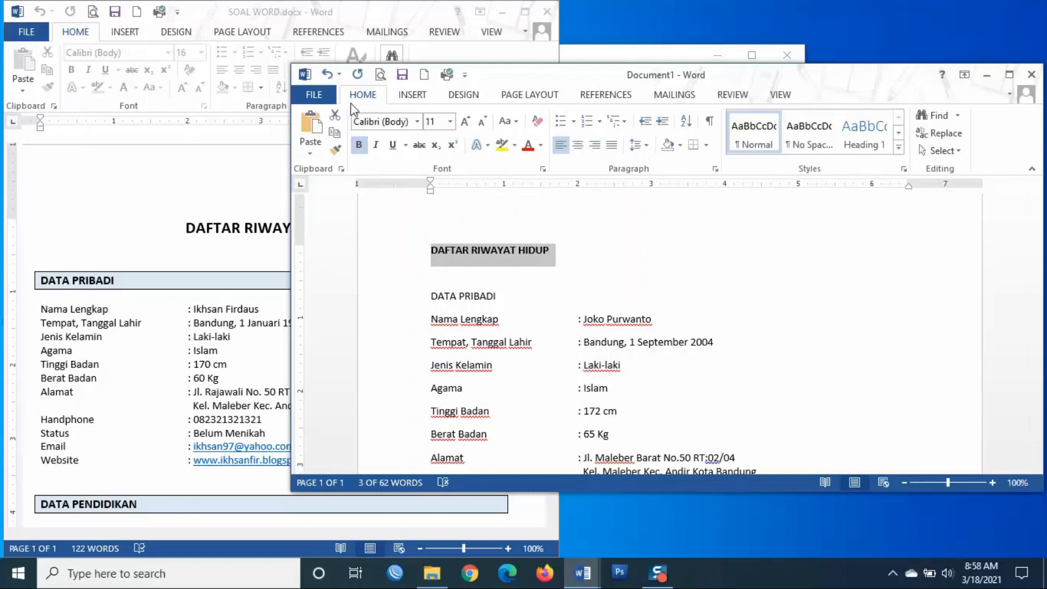
click(578, 147)
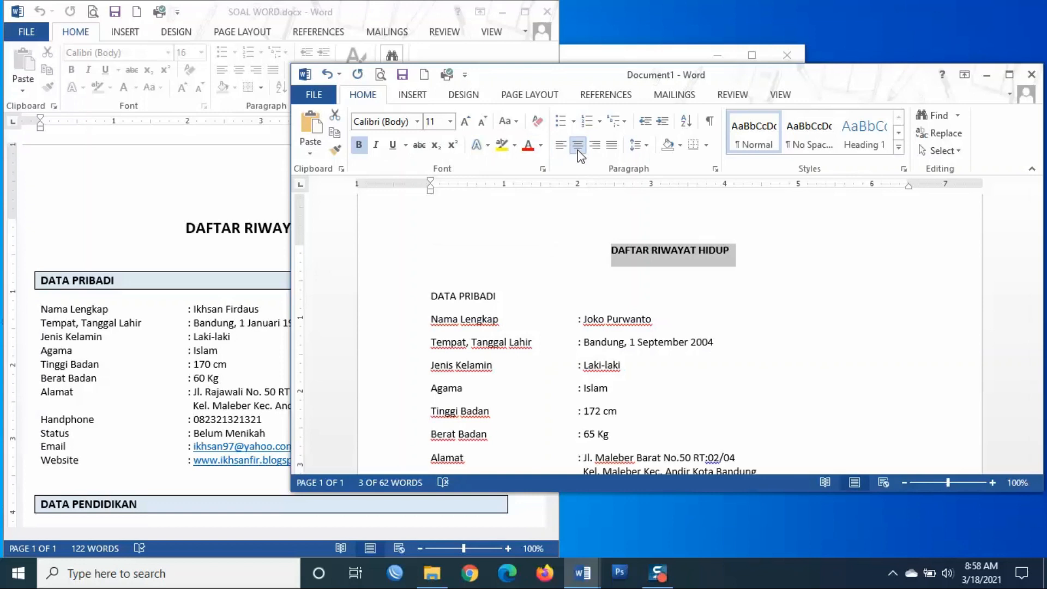
click(751, 257)
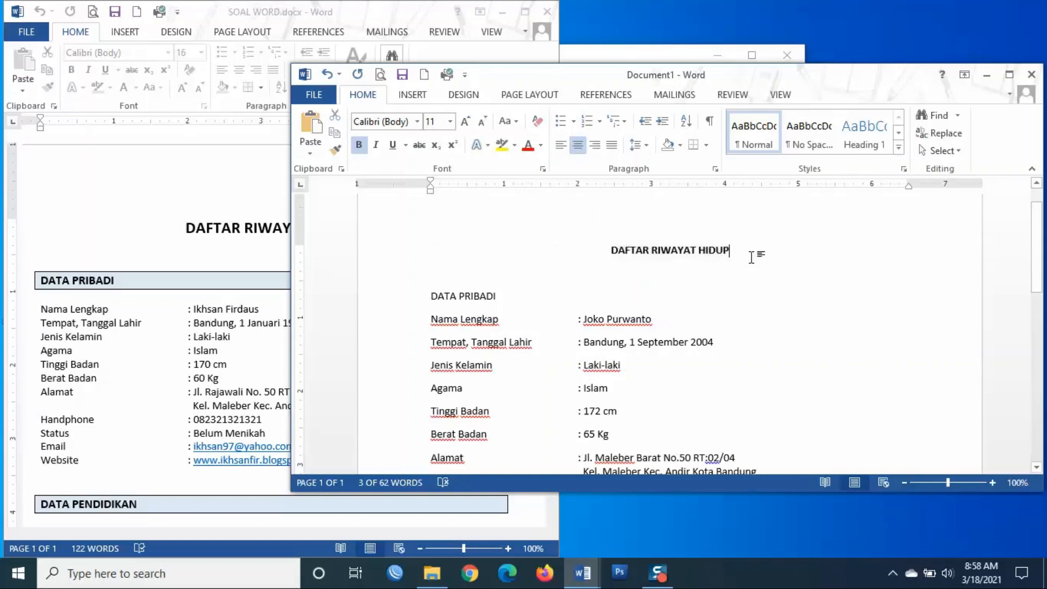
- Set the title's font size to 14 pt
drag(728, 254, 591, 242)
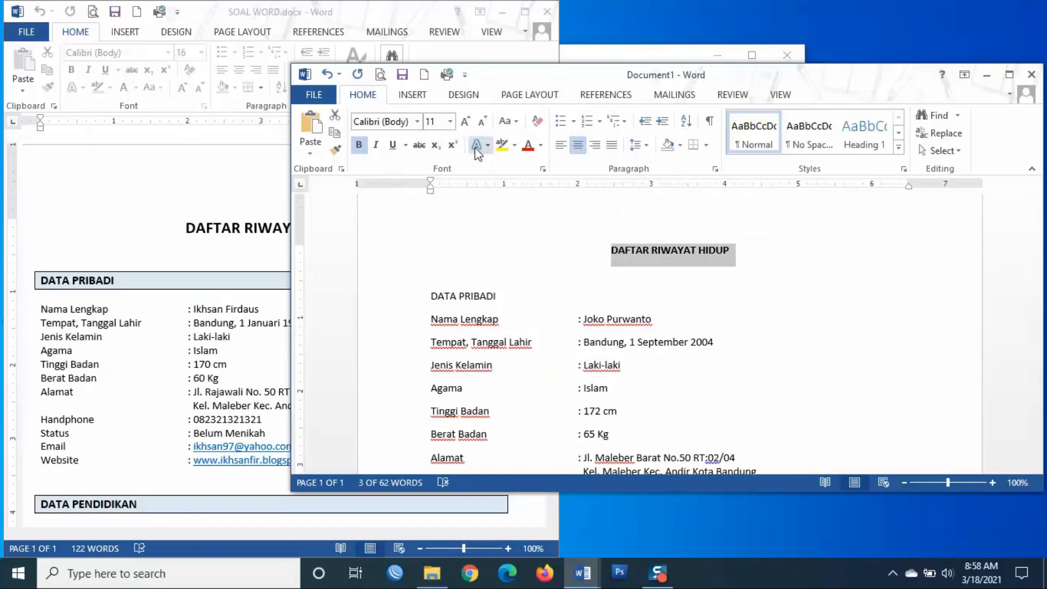
click(449, 122)
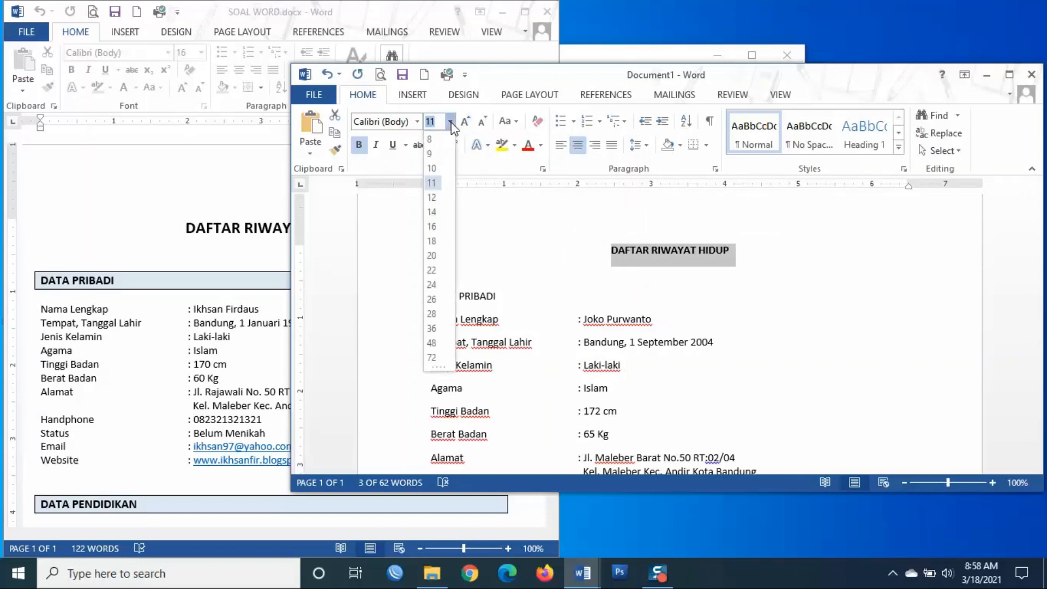
click(431, 212)
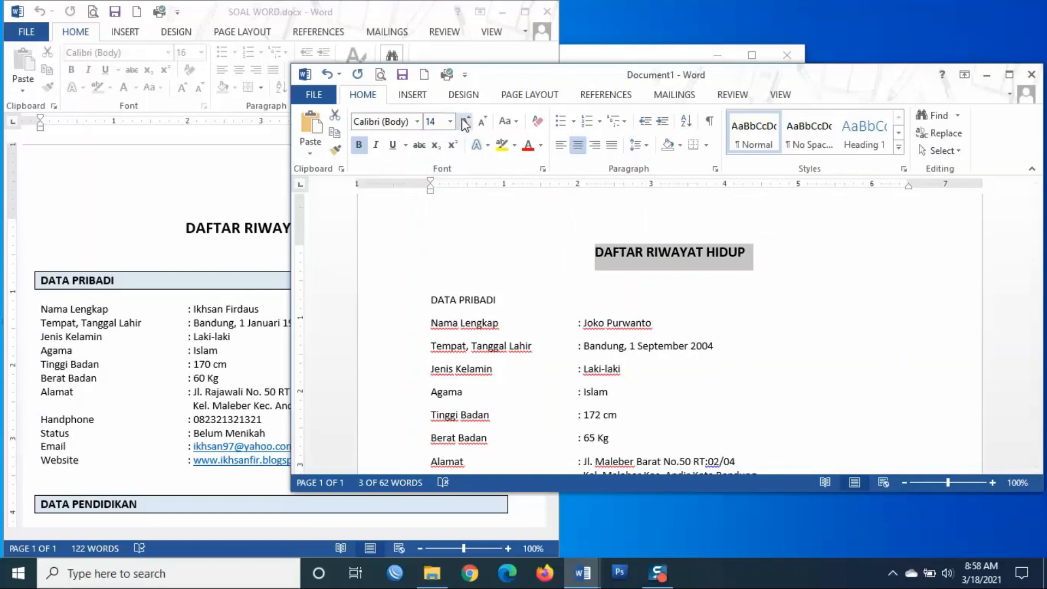
click(450, 121)
click(434, 213)
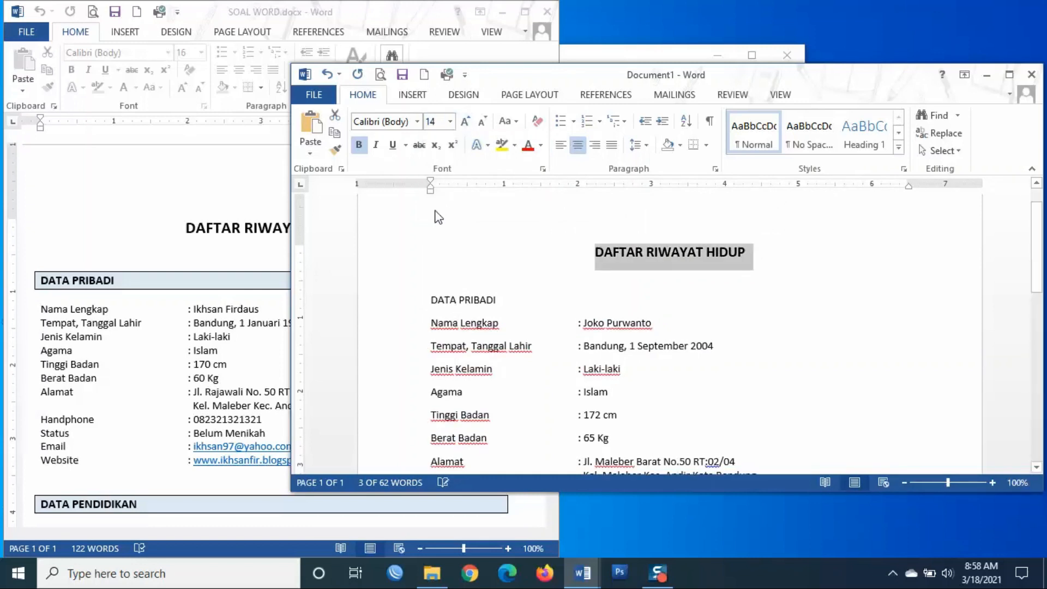
click(482, 121)
click(482, 121)
click(467, 121)
click(466, 121)
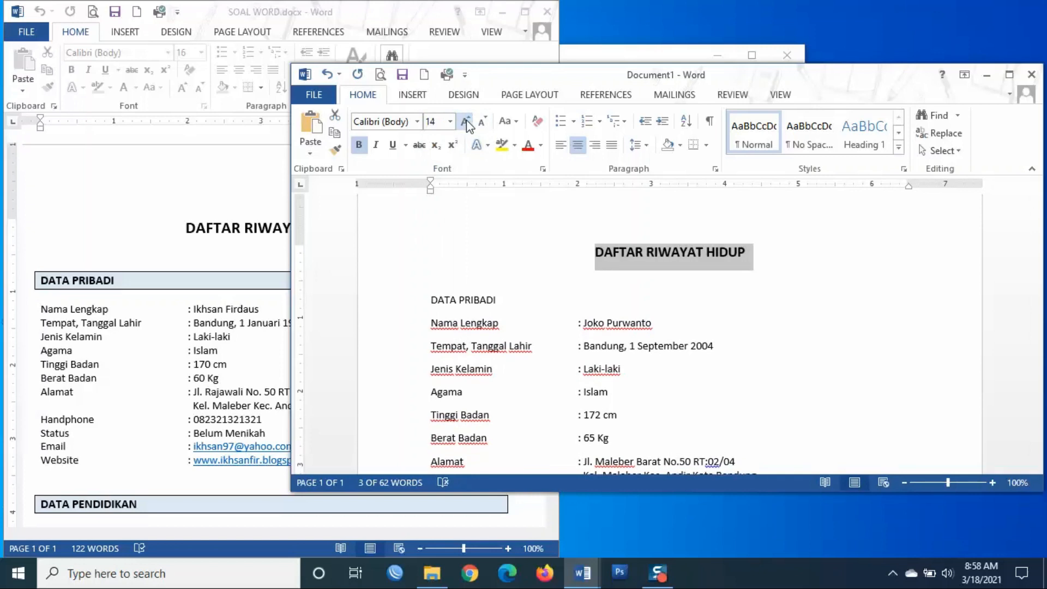
- Add an empty line below DATA PRIBADI and make the heading bold
click(532, 307)
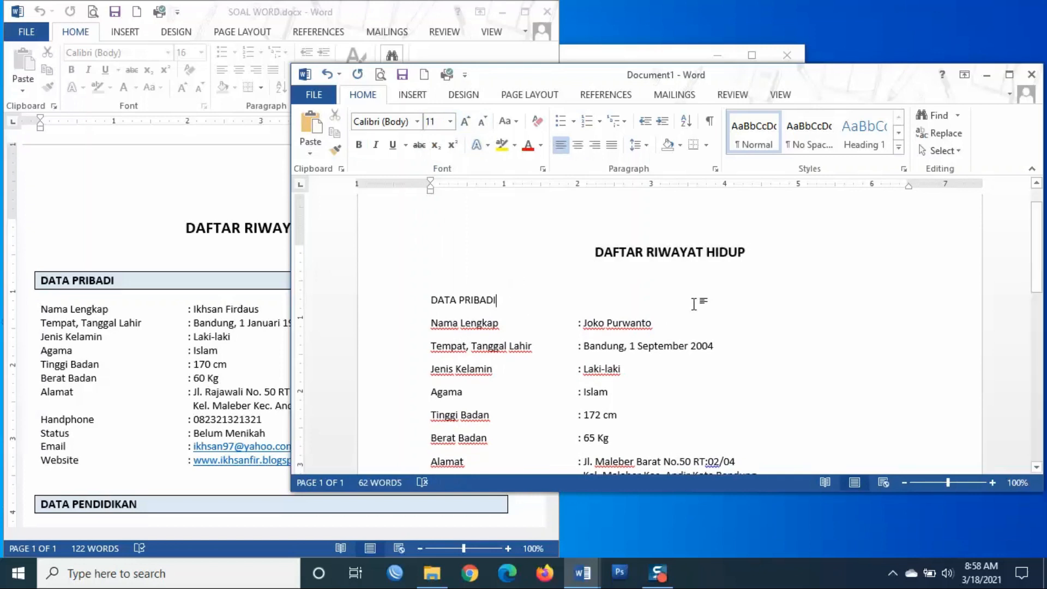
key(Return)
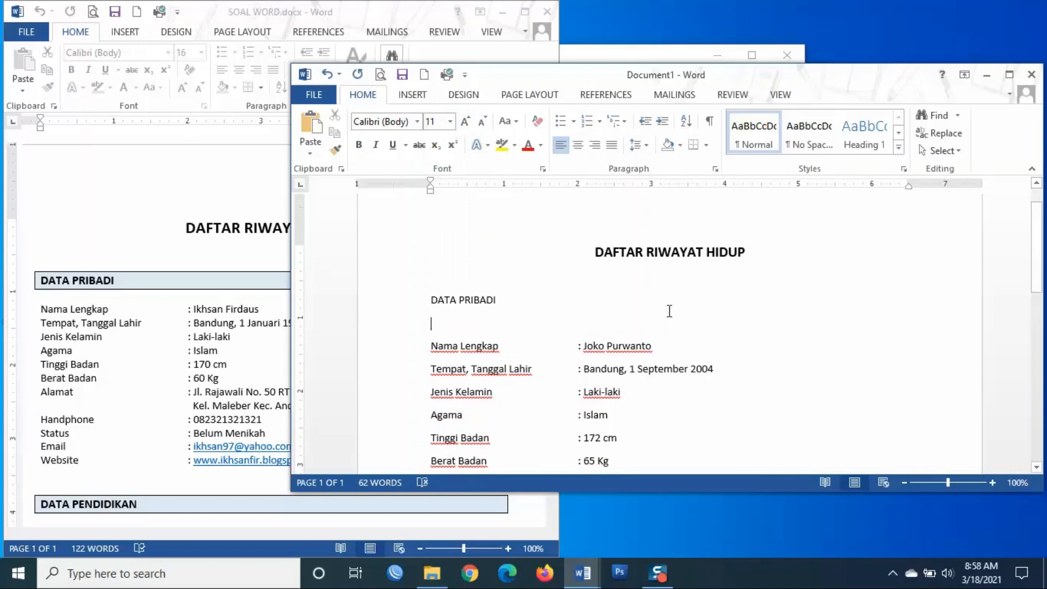
drag(430, 300, 509, 304)
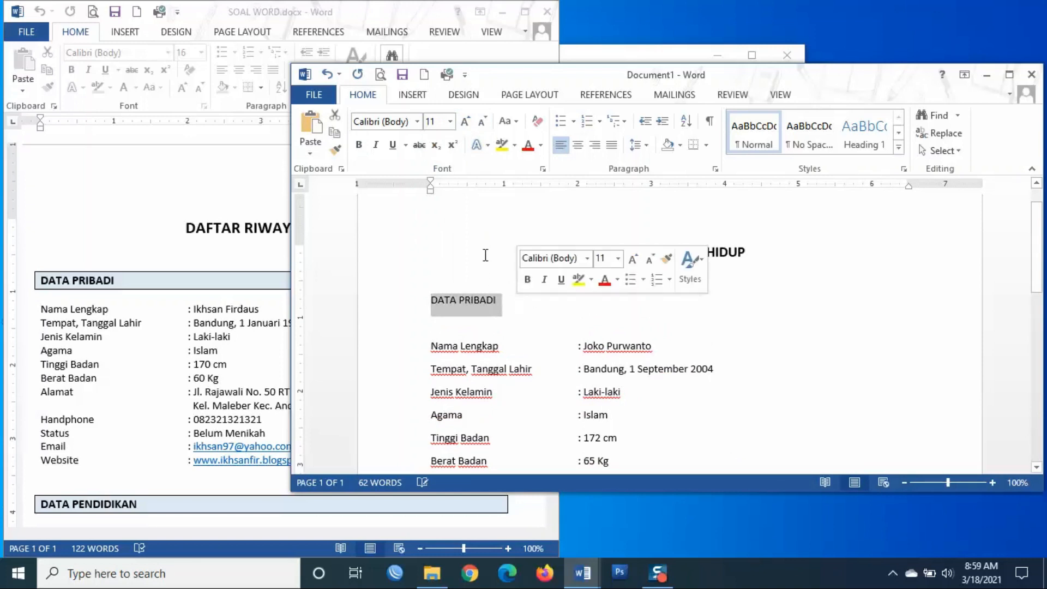
click(359, 145)
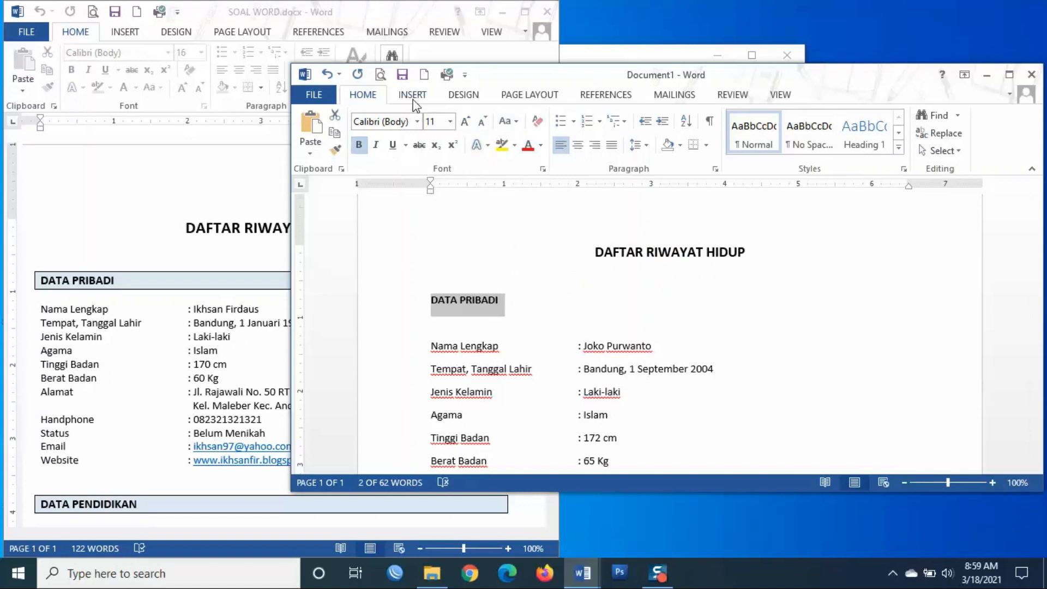
- Give the DATA PRIBADI heading an outside box border and light blue shading
click(707, 146)
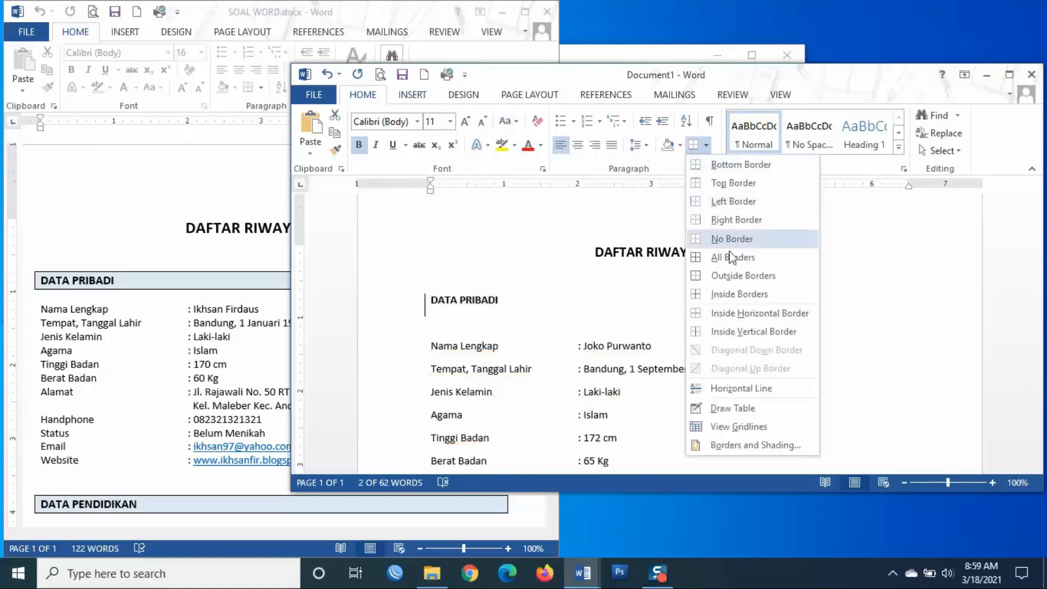
click(777, 279)
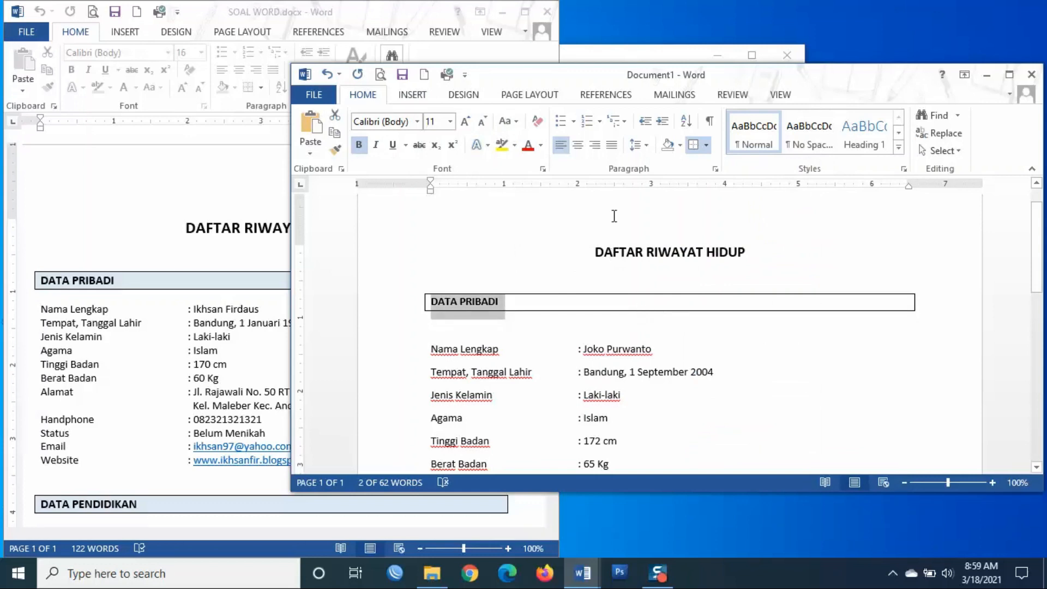
click(681, 145)
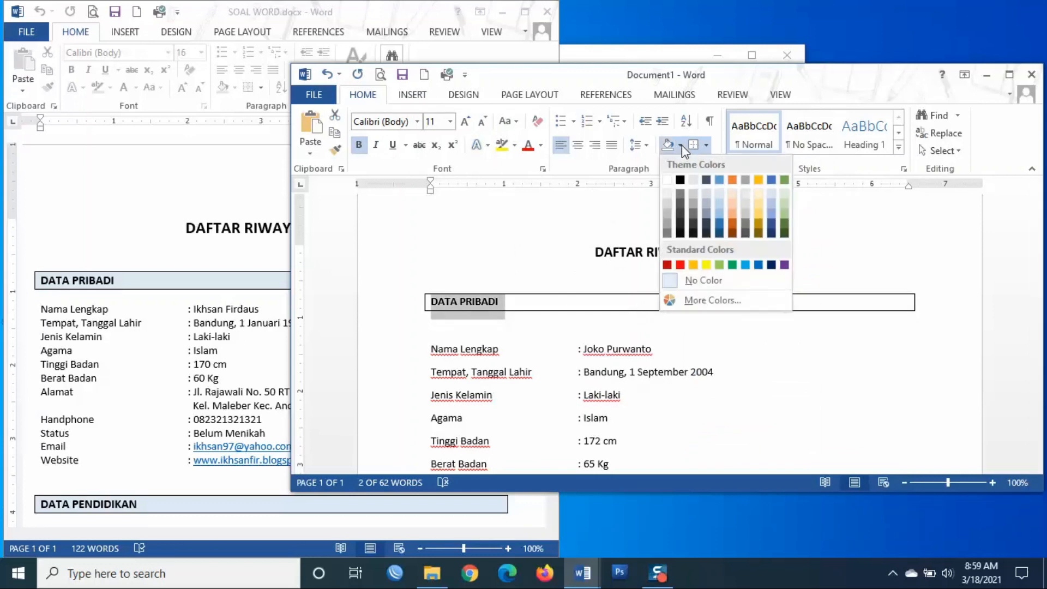
click(720, 203)
click(640, 326)
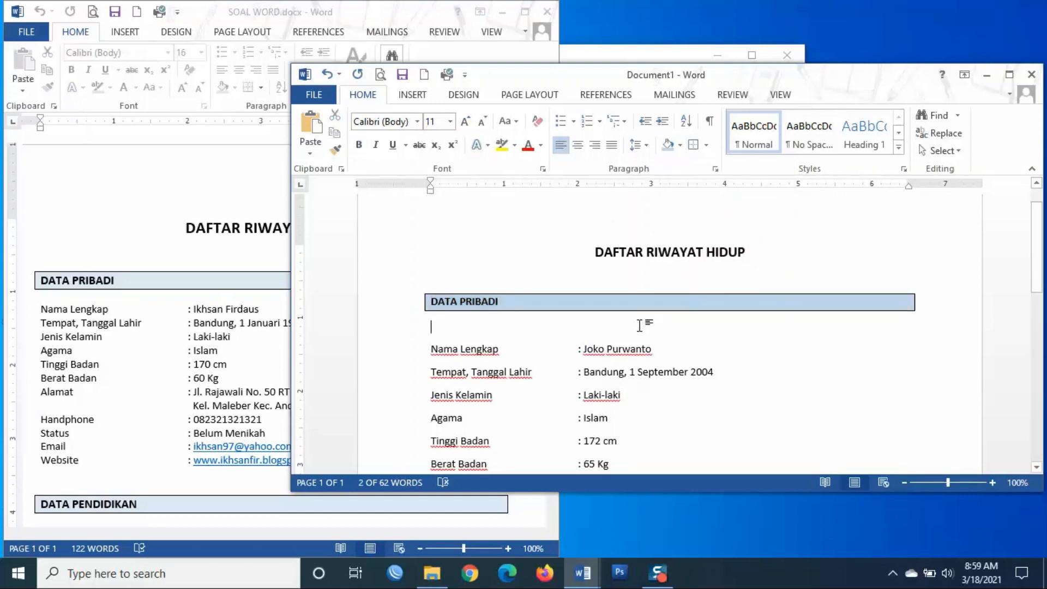
- Remove the empty line under DATA PRIBADI and select the lines from Nama Lengkap to Website
key(Delete)
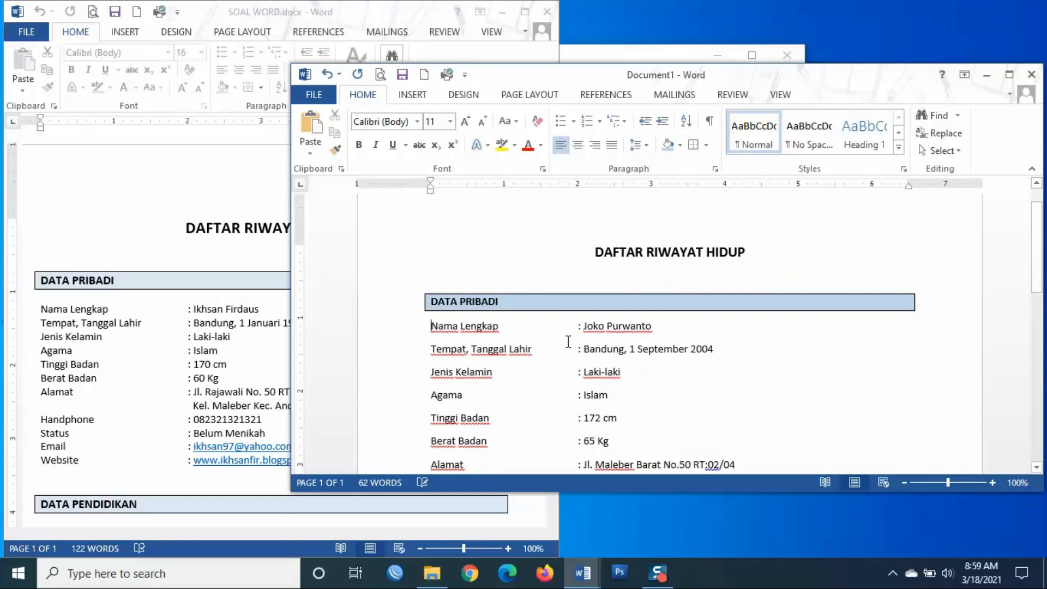
scroll(500, 355, down, 3)
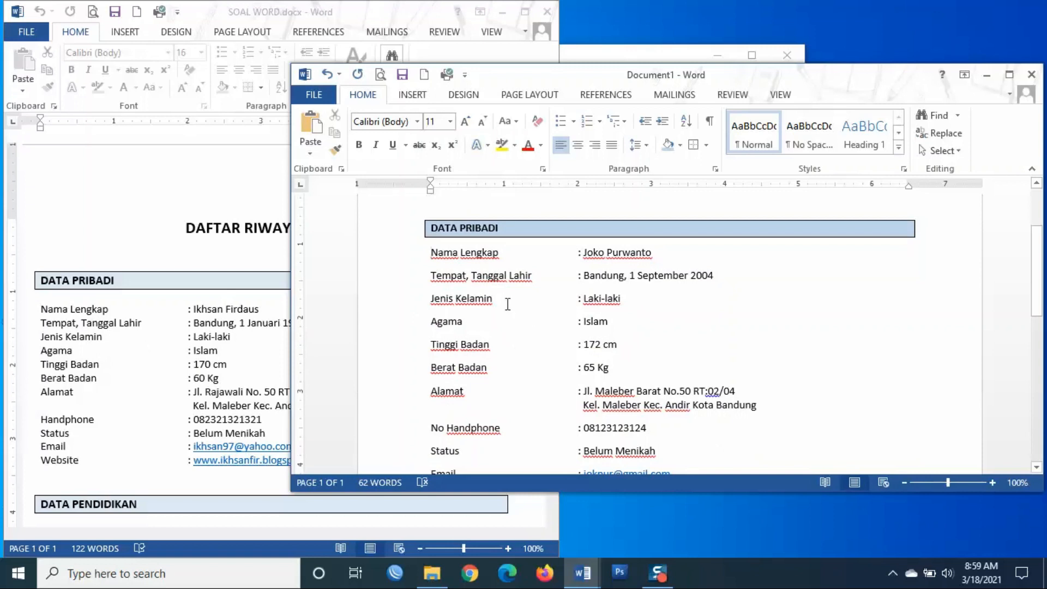
scroll(519, 365, down, 3)
scroll(519, 365, up, 3)
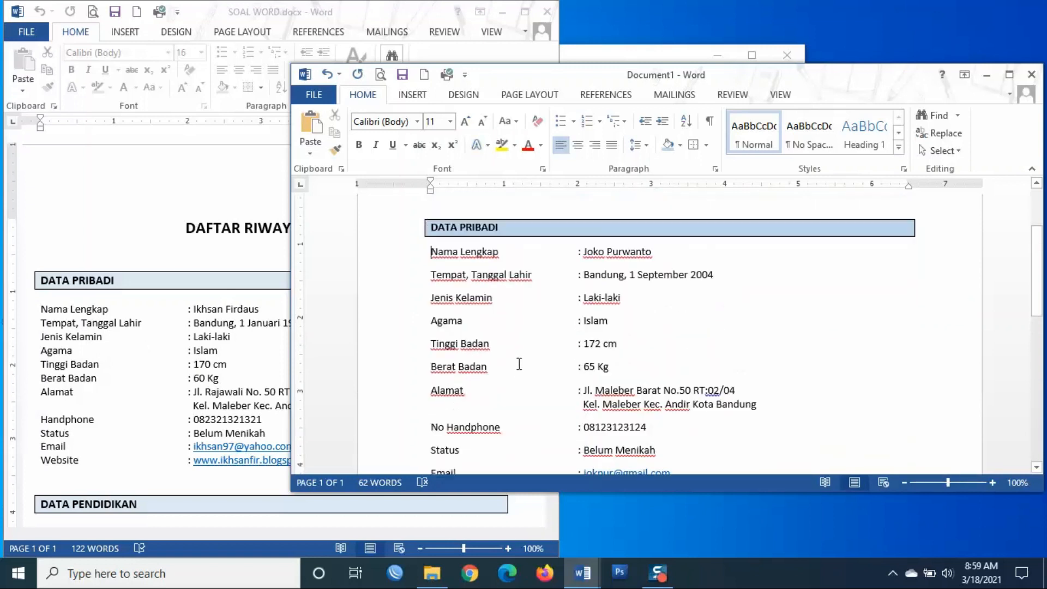
scroll(519, 364, down, 2)
scroll(519, 364, up, 2)
scroll(519, 364, down, 1)
scroll(519, 364, up, 1)
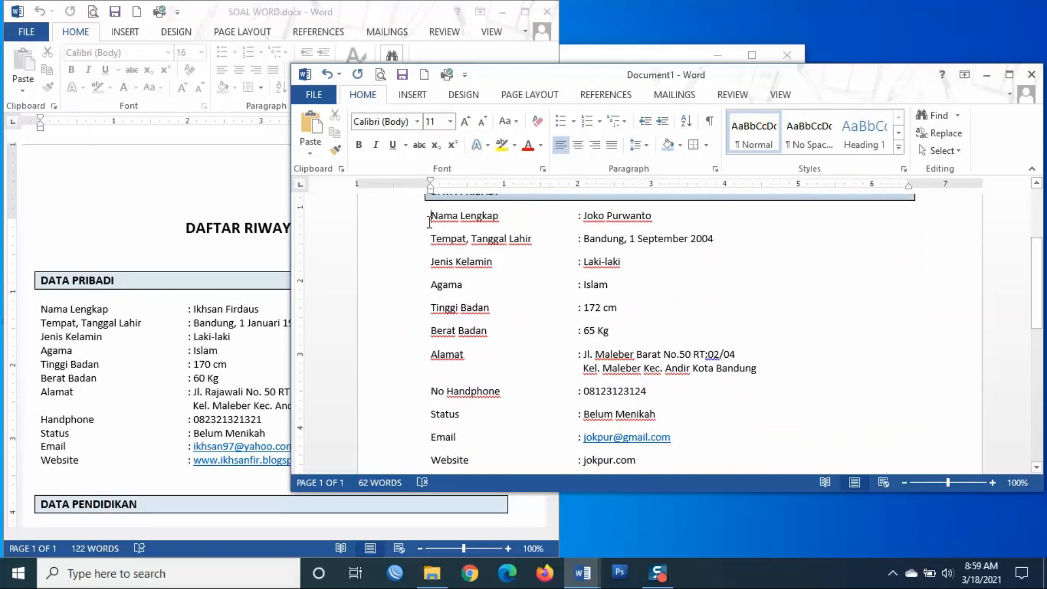
drag(426, 219, 667, 462)
scroll(672, 230, down, 1)
scroll(673, 231, up, 1)
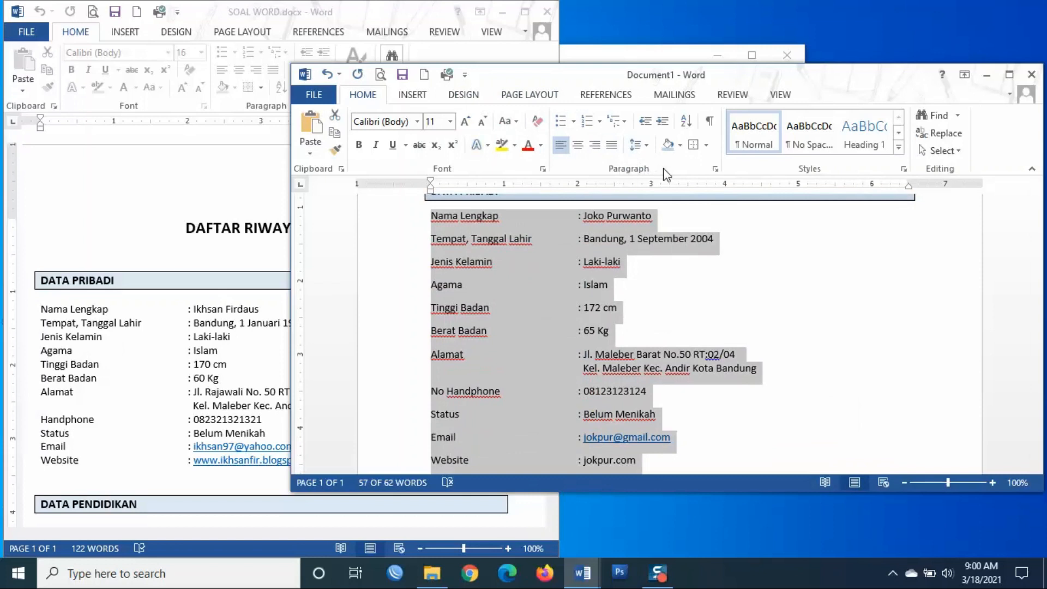
- Set the selected lines to 0 pt spacing after and Single line spacing
click(717, 171)
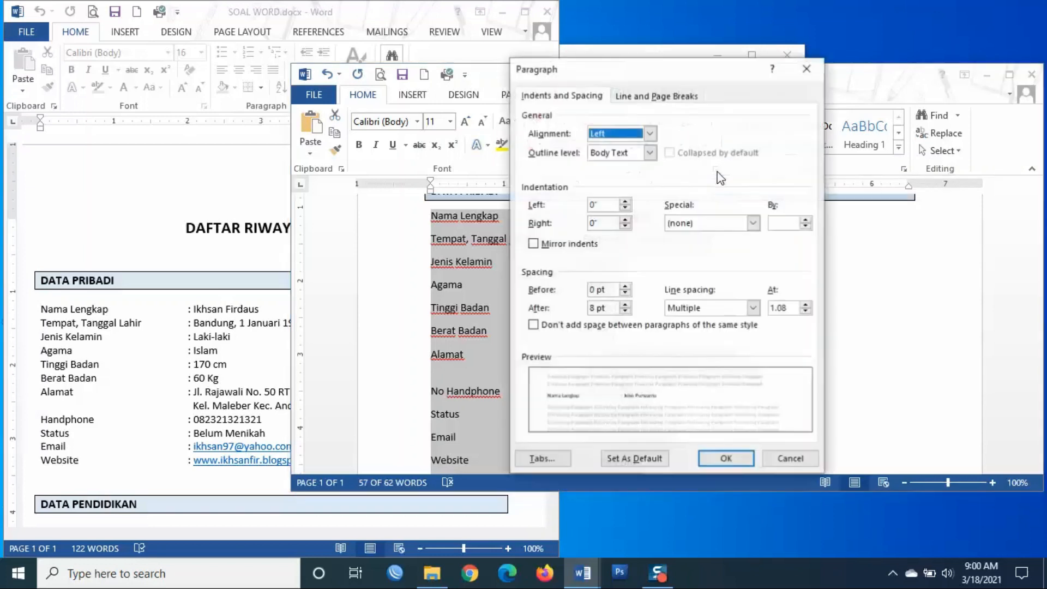
click(625, 311)
click(625, 310)
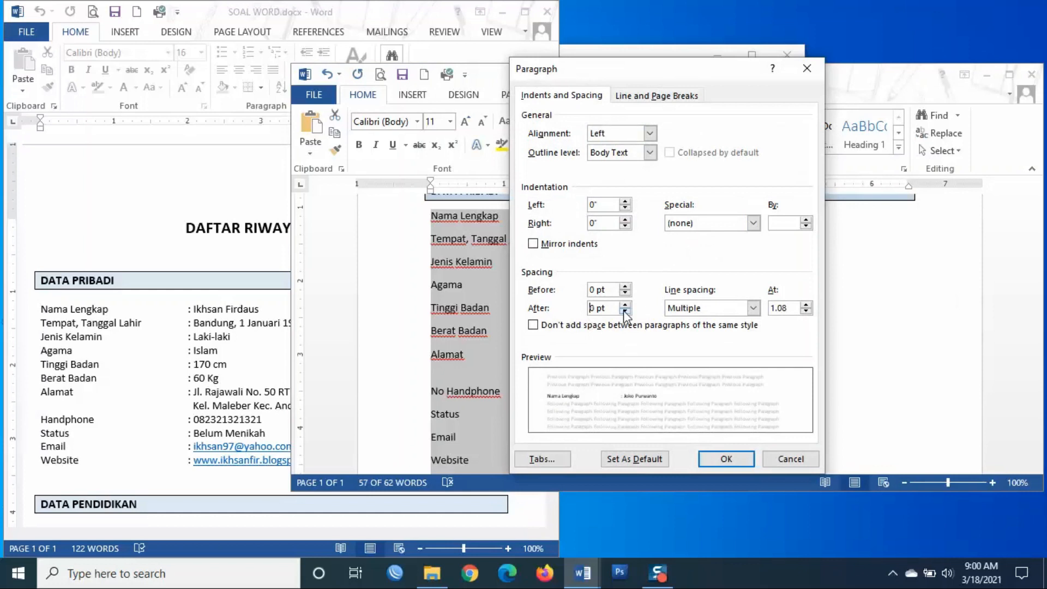
click(743, 309)
click(707, 339)
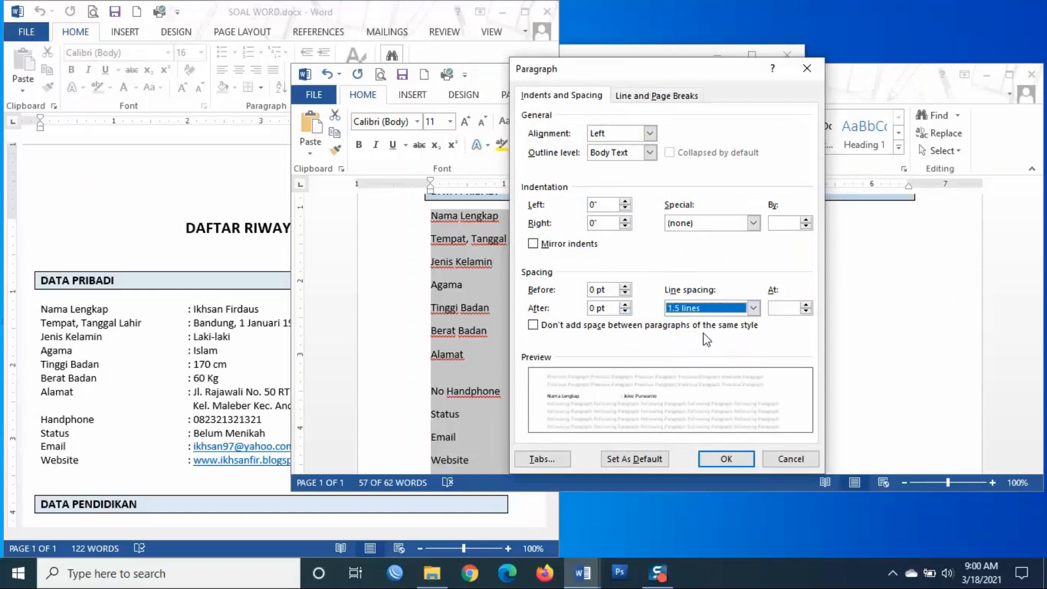
click(725, 312)
click(709, 324)
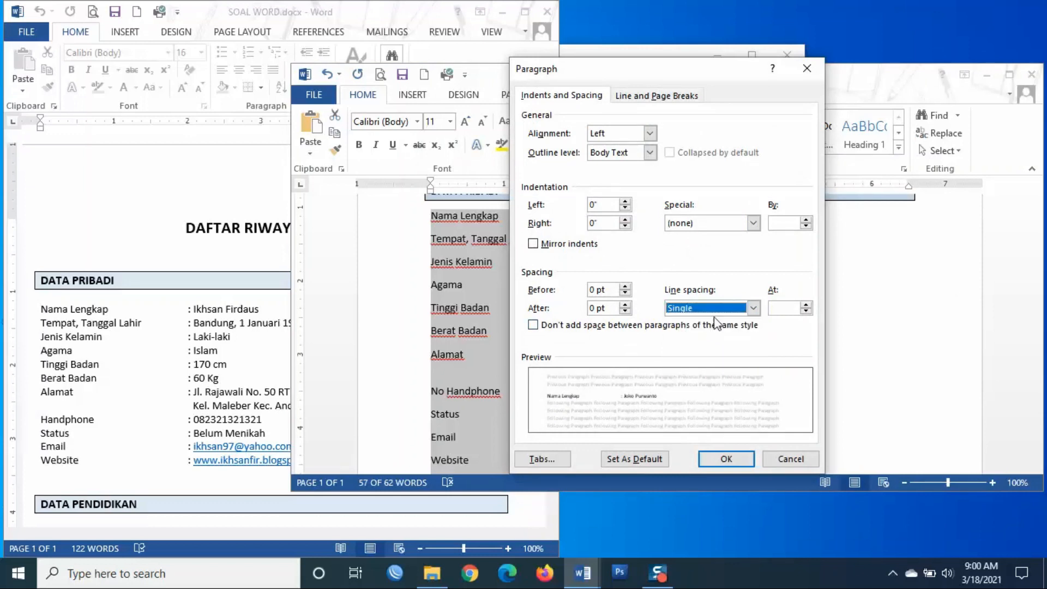
click(709, 459)
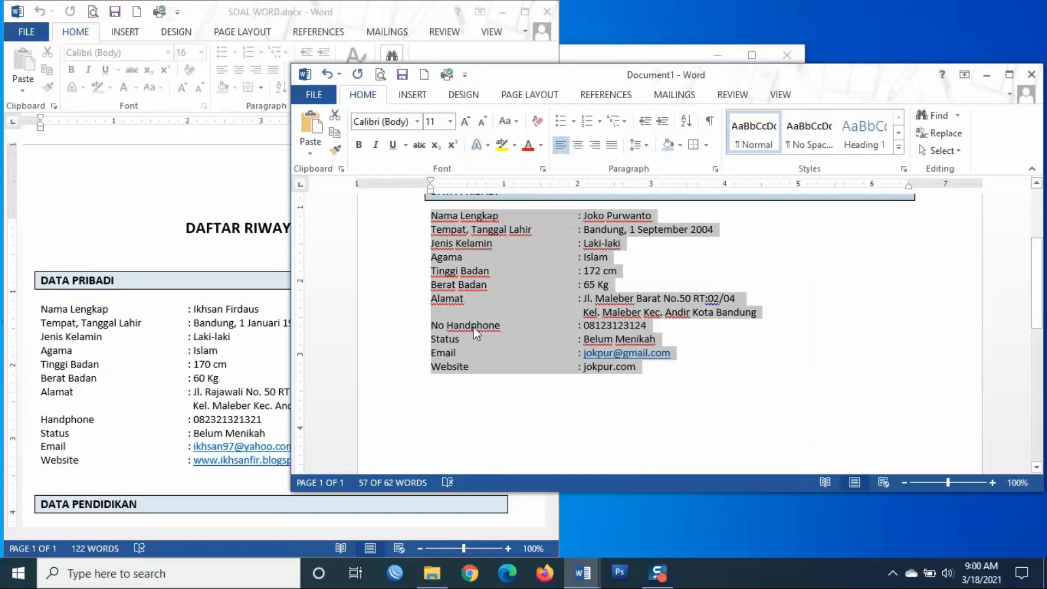
- Move the CV window up to show the title and deselect the personal-data block
drag(516, 81, 483, 172)
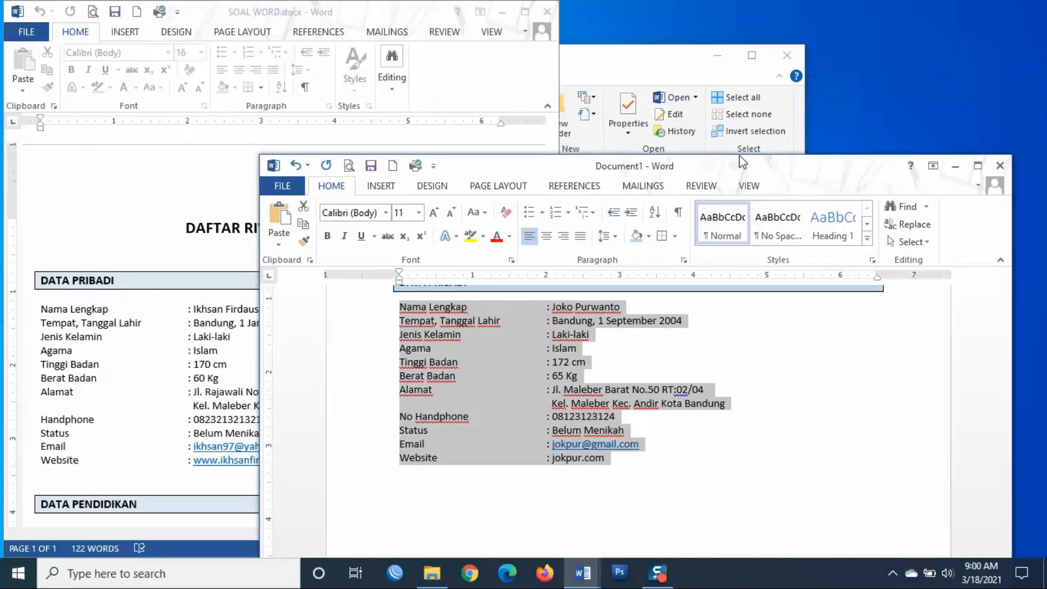
drag(742, 161, 743, 51)
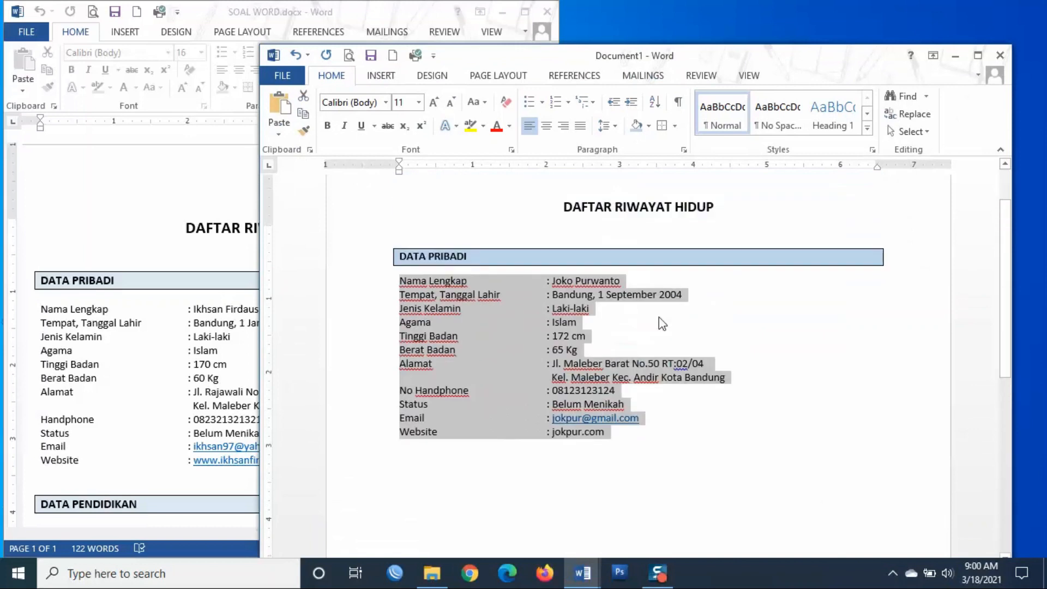
scroll(659, 316, up, 1)
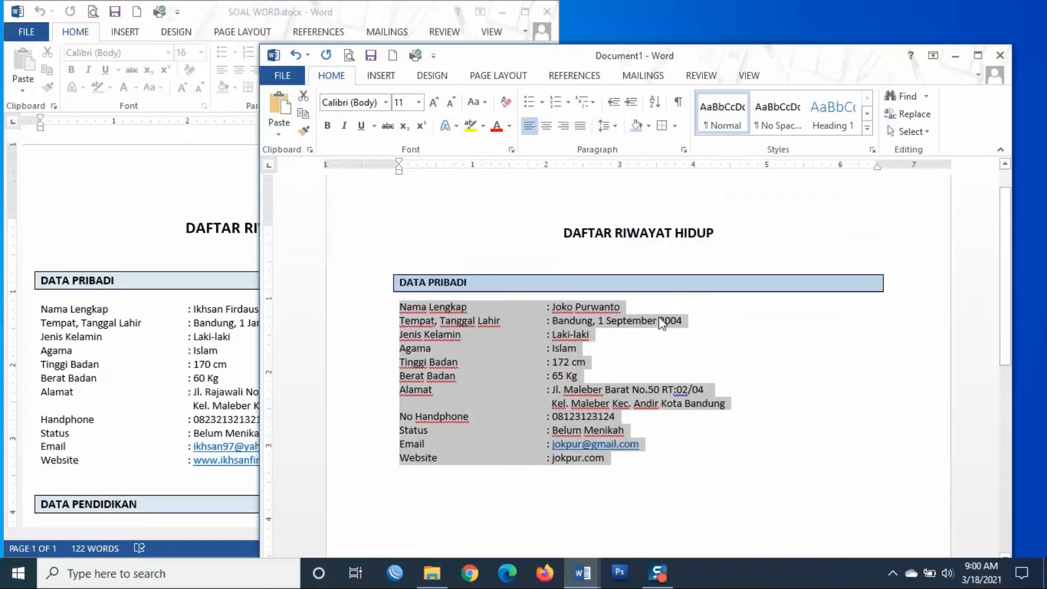
click(833, 385)
click(740, 342)
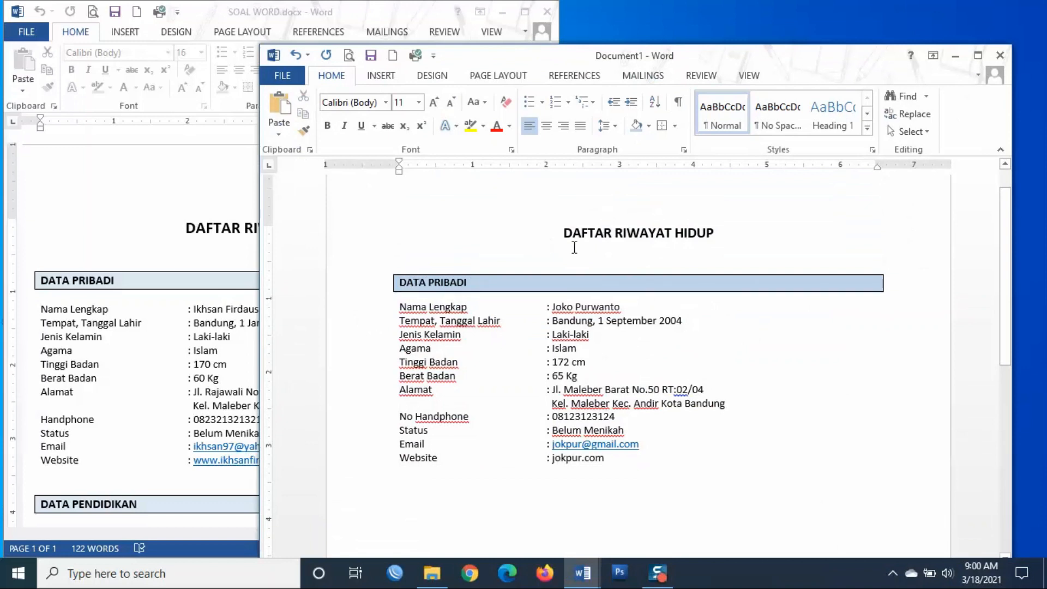
scroll(725, 378, down, 1)
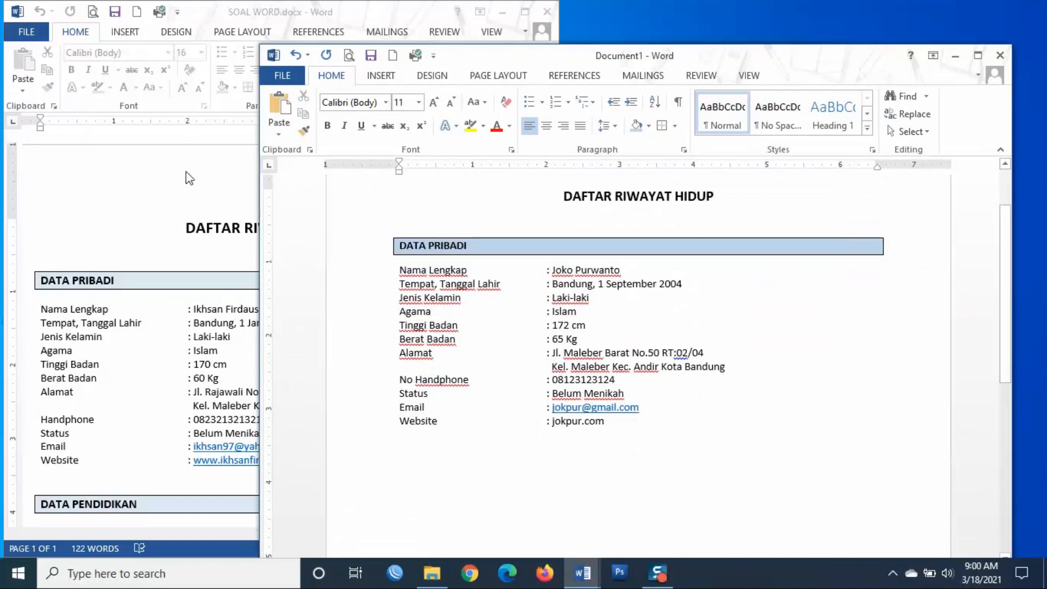
- Check the reference CV, then add an empty line below the Website entry
click(180, 232)
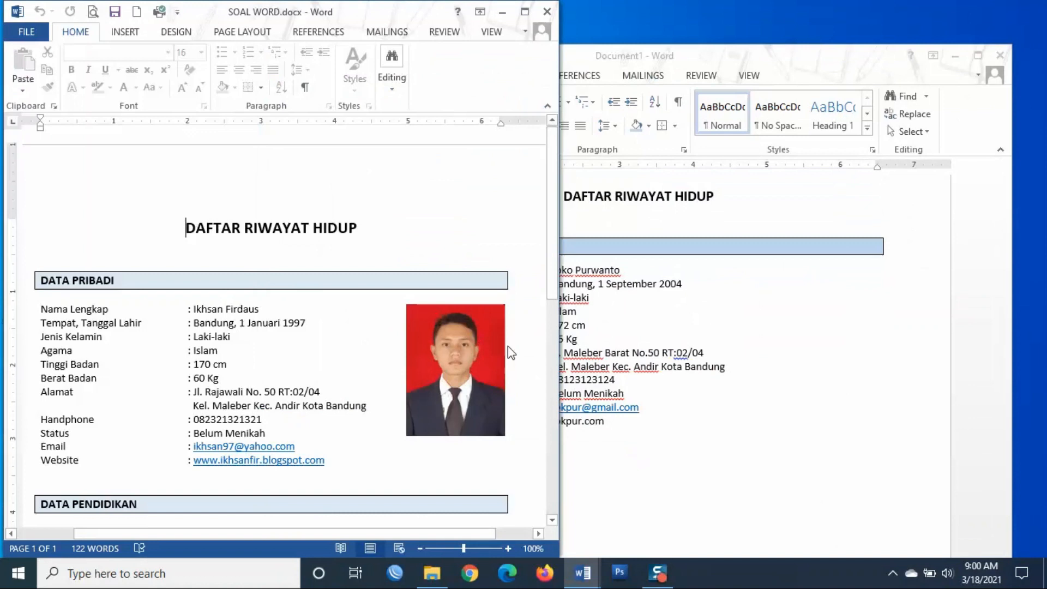
click(807, 311)
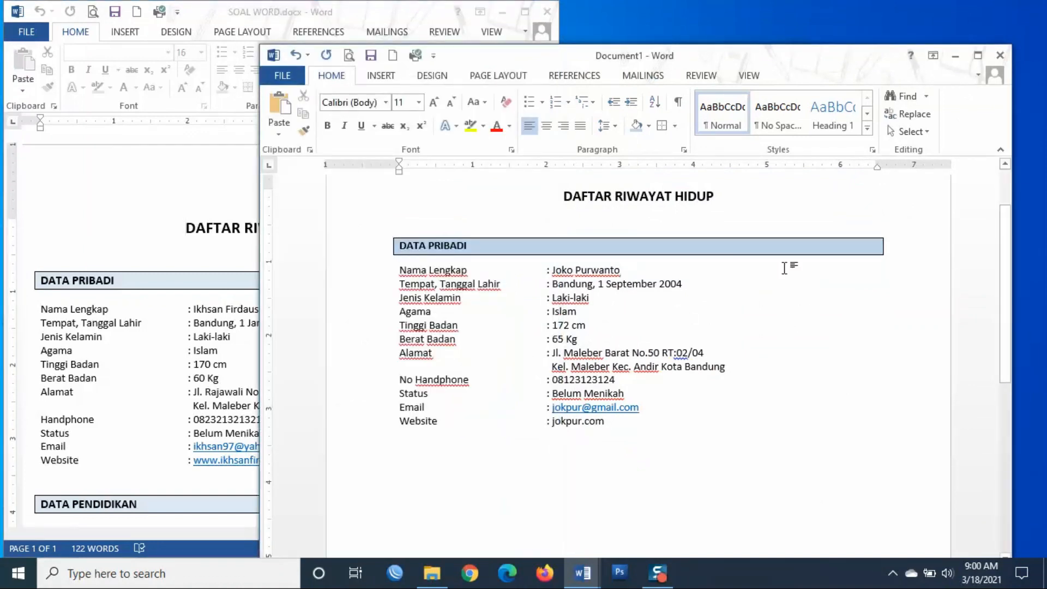
click(607, 449)
key(Return)
key(Return)
click(436, 446)
- Browse to the Desktop's SERTIFIKASI OFFICE > BAHAN folder for a picture to insert
click(382, 76)
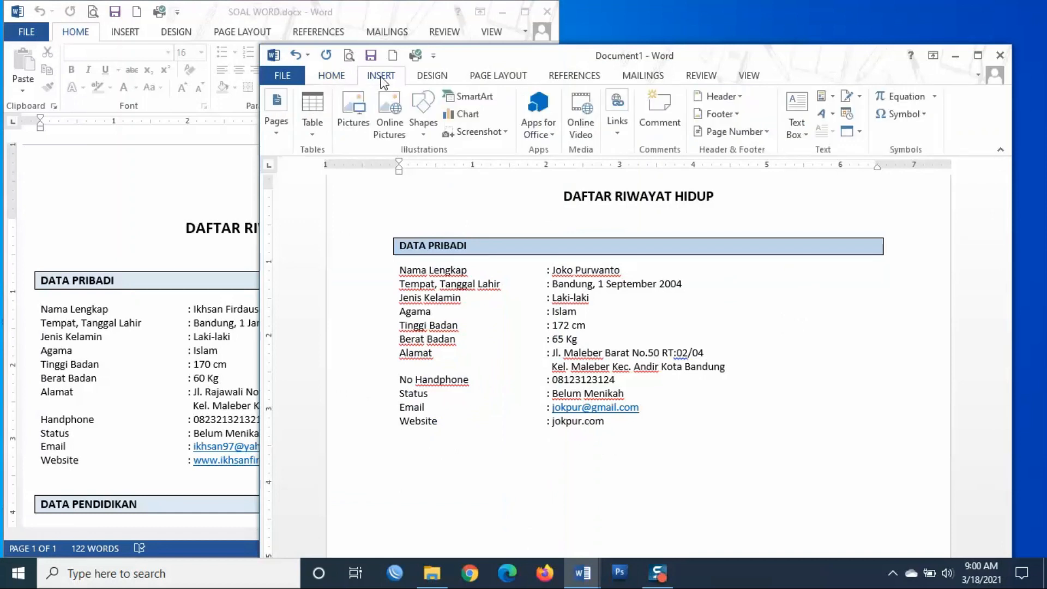
click(356, 111)
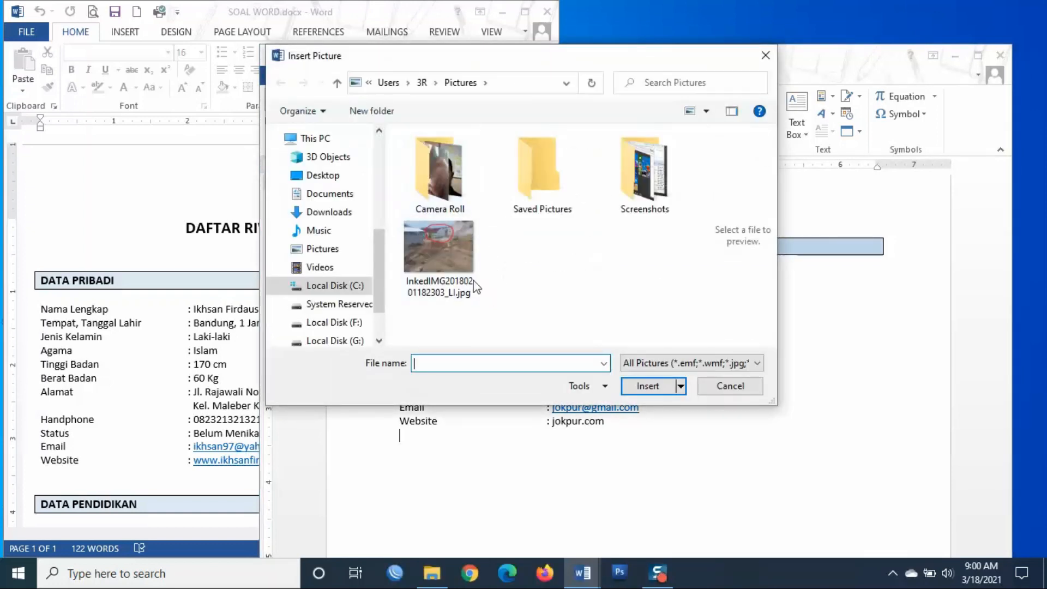
scroll(382, 251, up, 1)
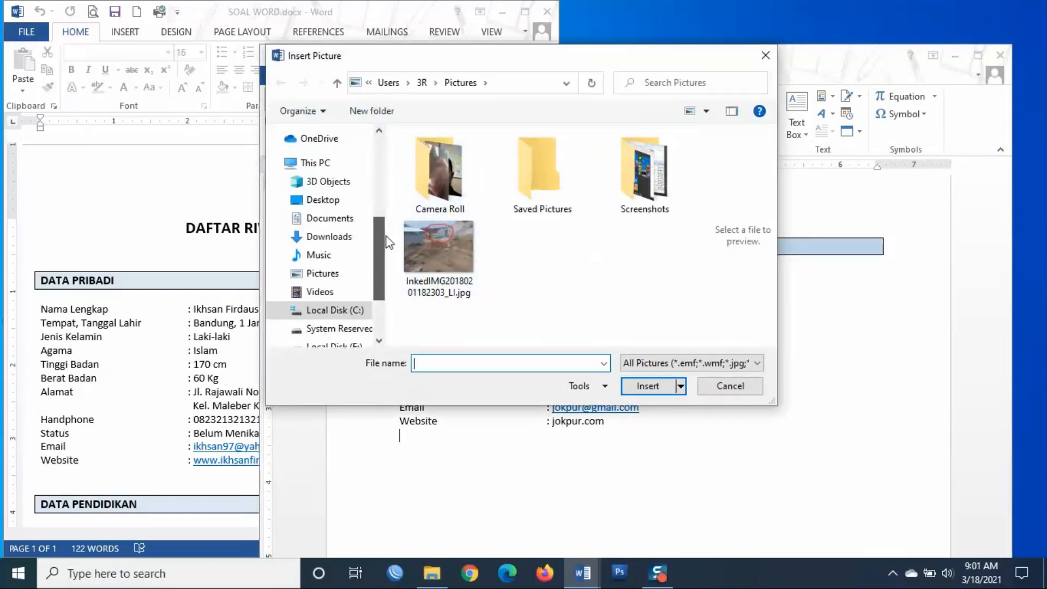
click(333, 202)
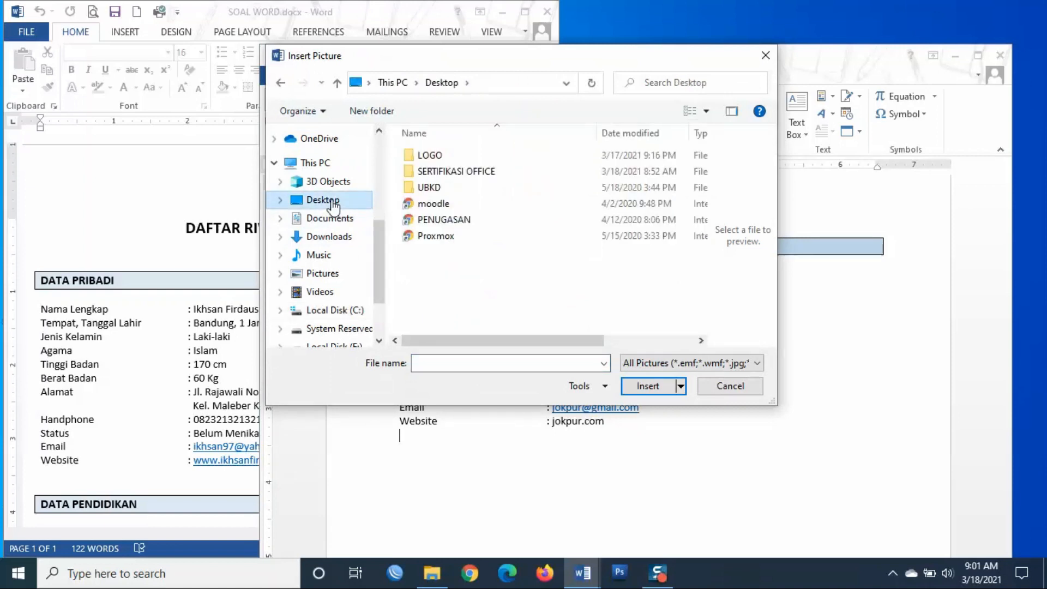
double_click(445, 172)
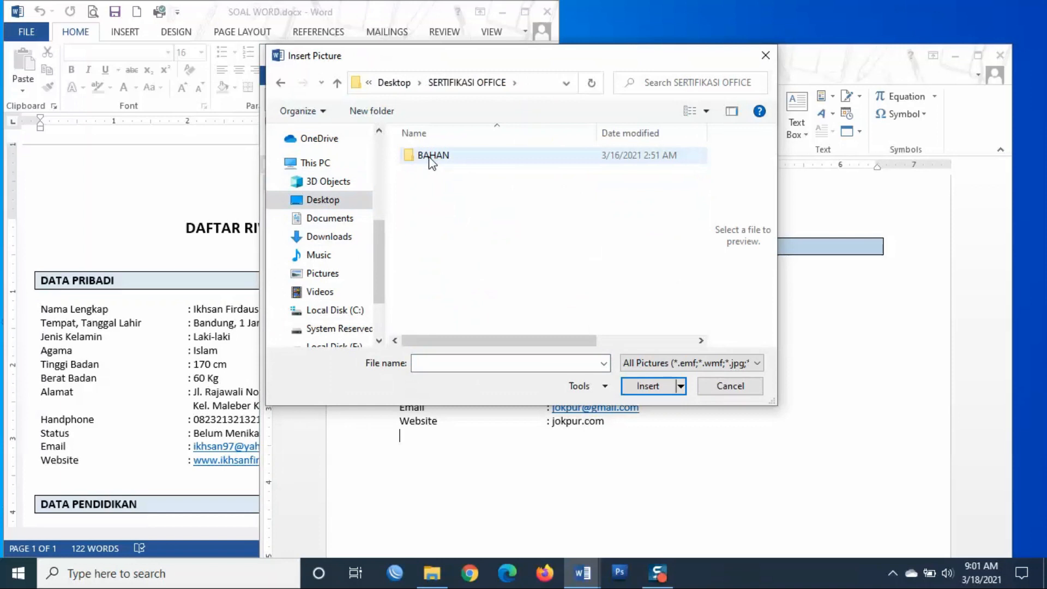
double_click(431, 158)
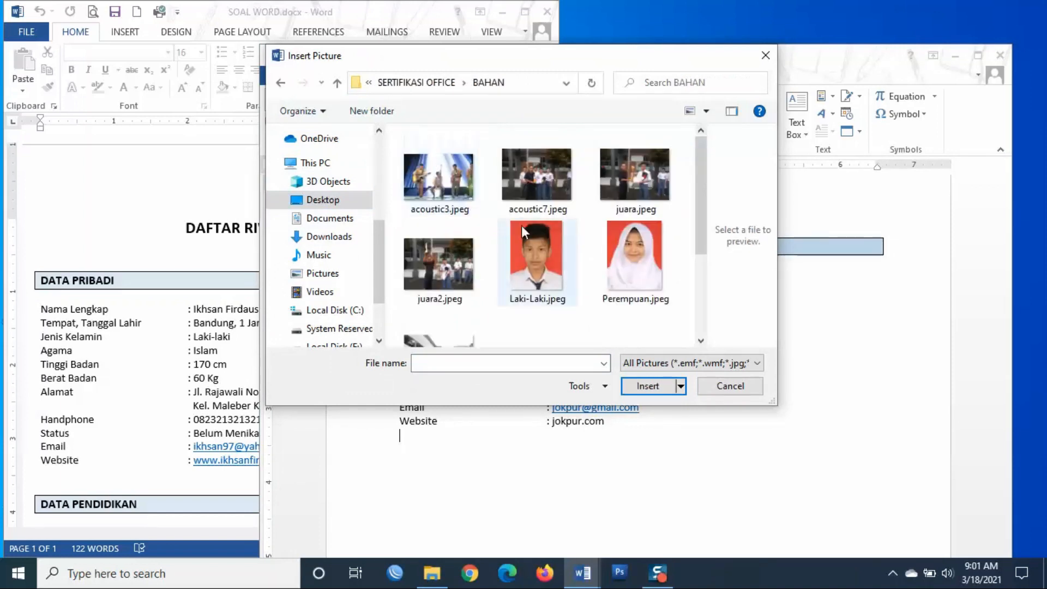
- Insert Laki-Laki.jpeg and enlarge it to passport size, 1.6 by 1.18 inches
click(609, 265)
click(541, 254)
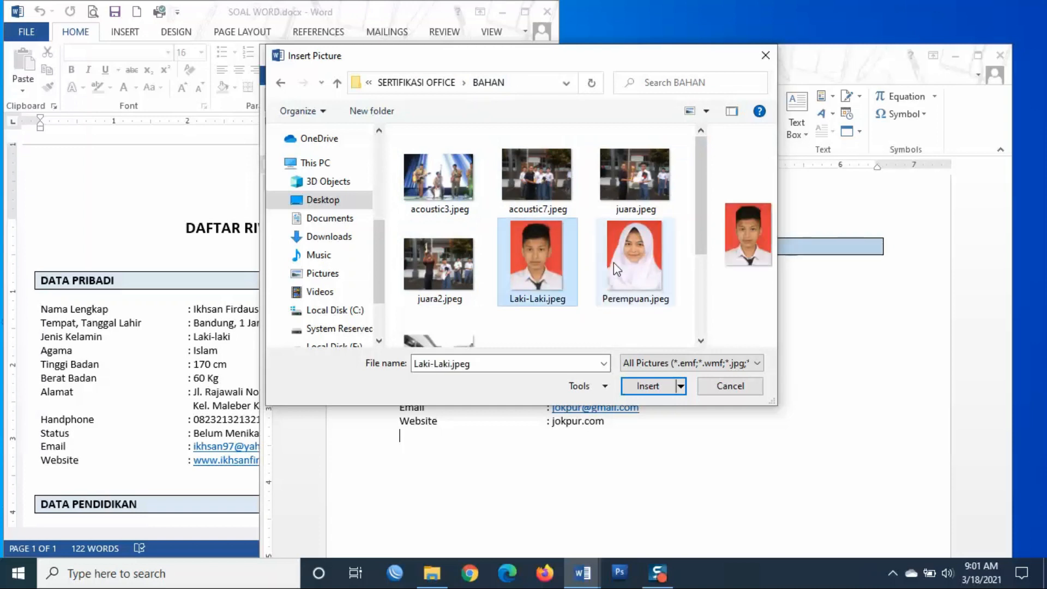
scroll(614, 263, down, 2)
scroll(613, 263, up, 2)
click(615, 250)
click(532, 250)
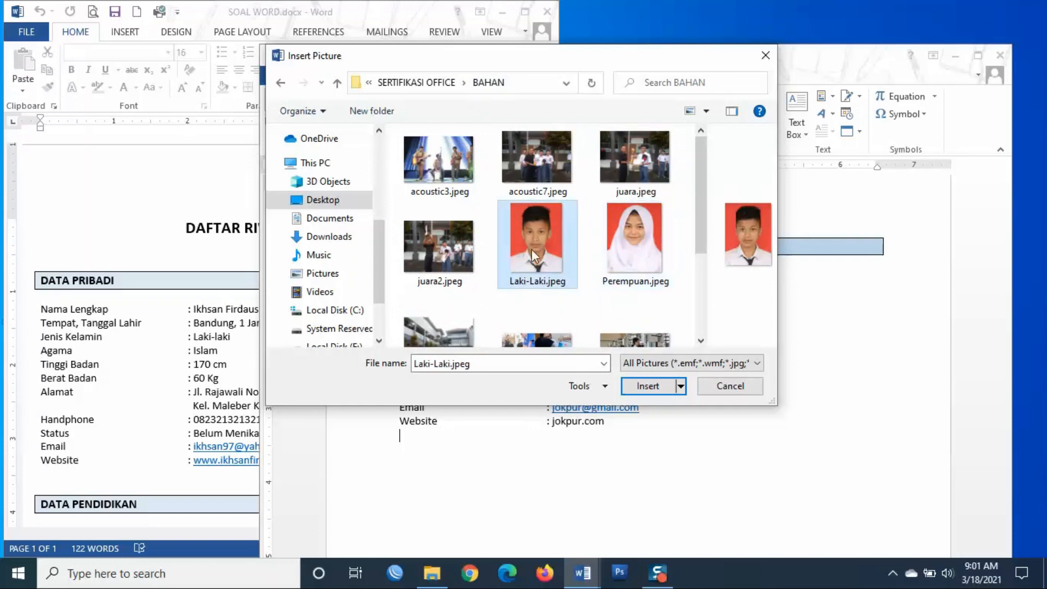
click(655, 240)
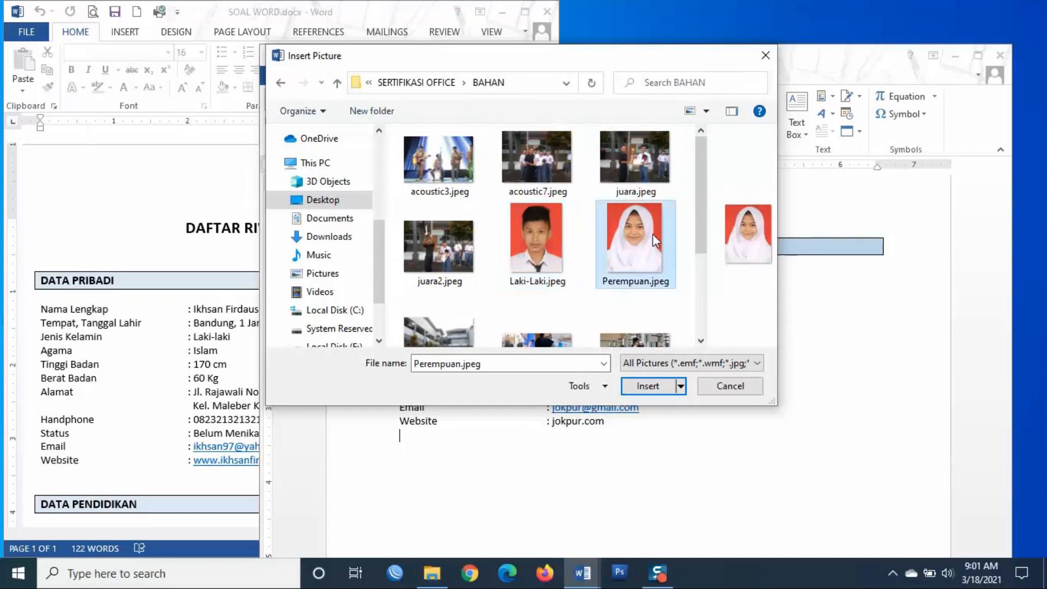
click(538, 244)
click(649, 385)
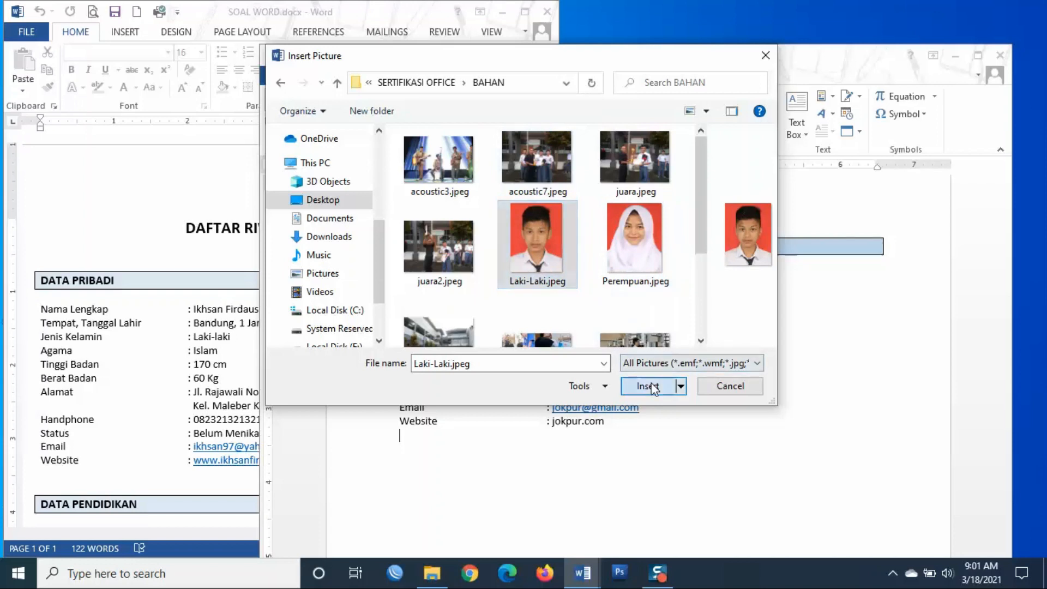
drag(422, 459, 487, 504)
- Set the photo's text wrapping to In Front of Text
scroll(491, 448, down, 1)
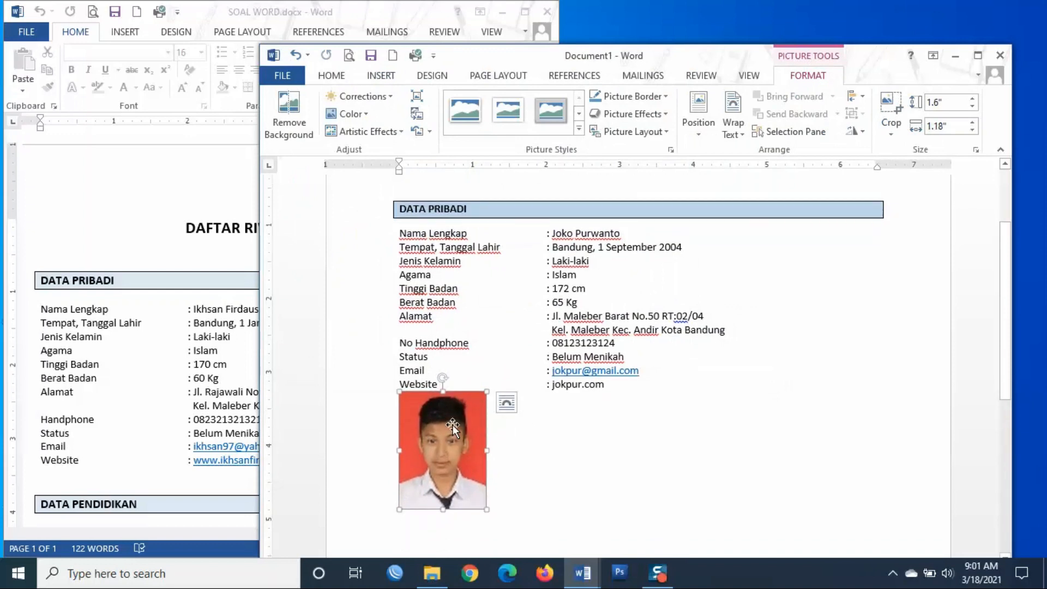
right_click(452, 424)
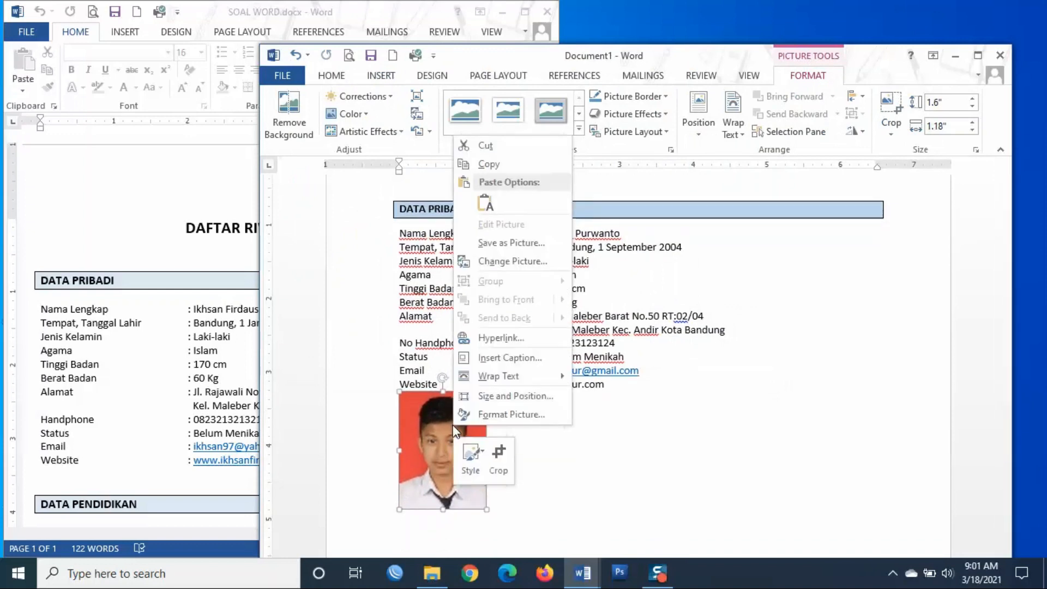
mouse_move(497, 381)
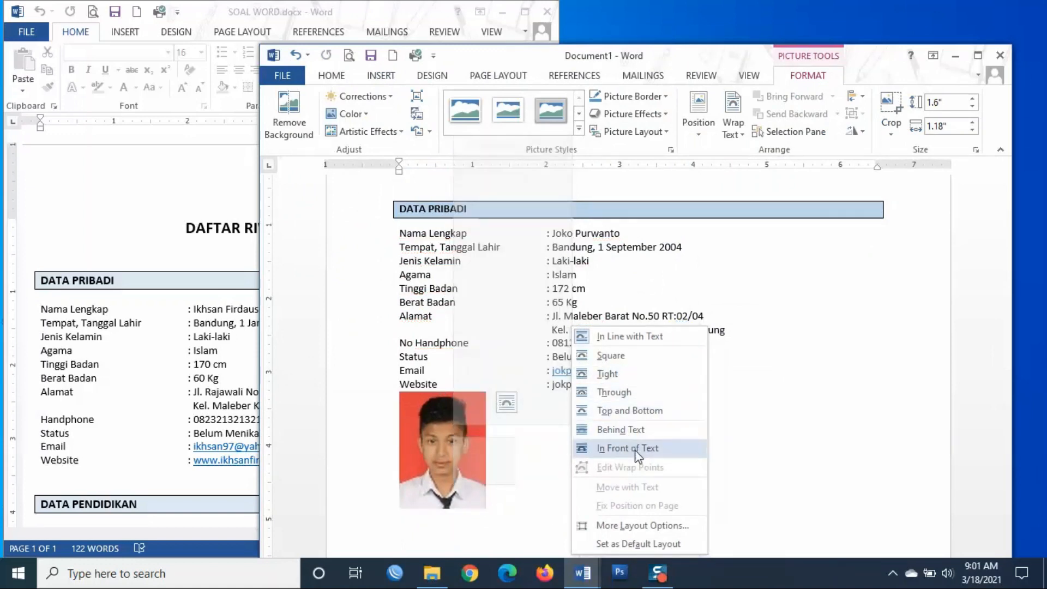
click(664, 451)
click(596, 433)
- Move the photo up to the right of the personal-data rows
click(446, 460)
drag(456, 452, 820, 290)
click(748, 409)
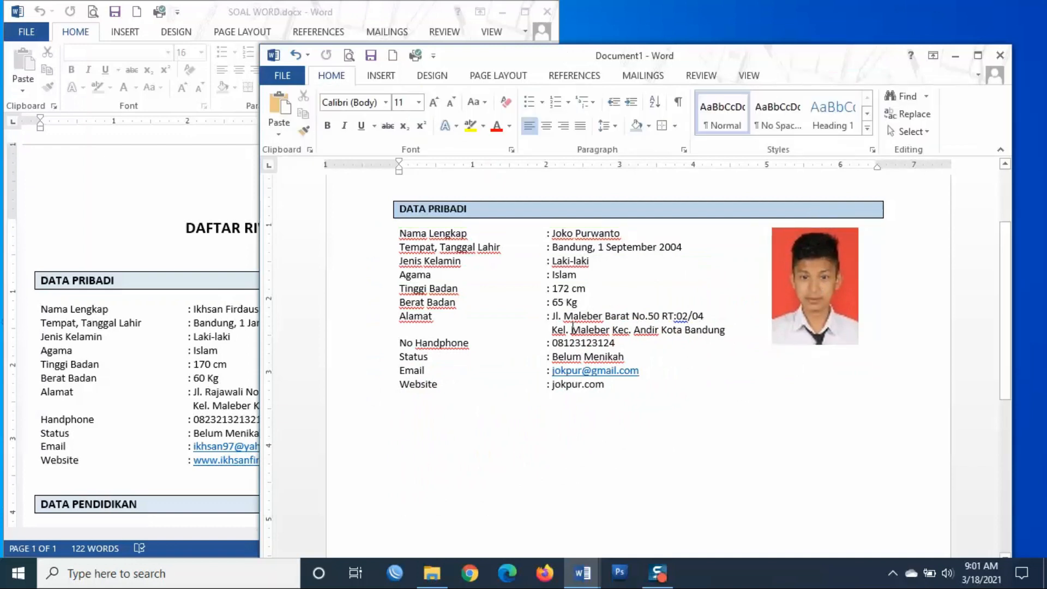
scroll(573, 327, up, 2)
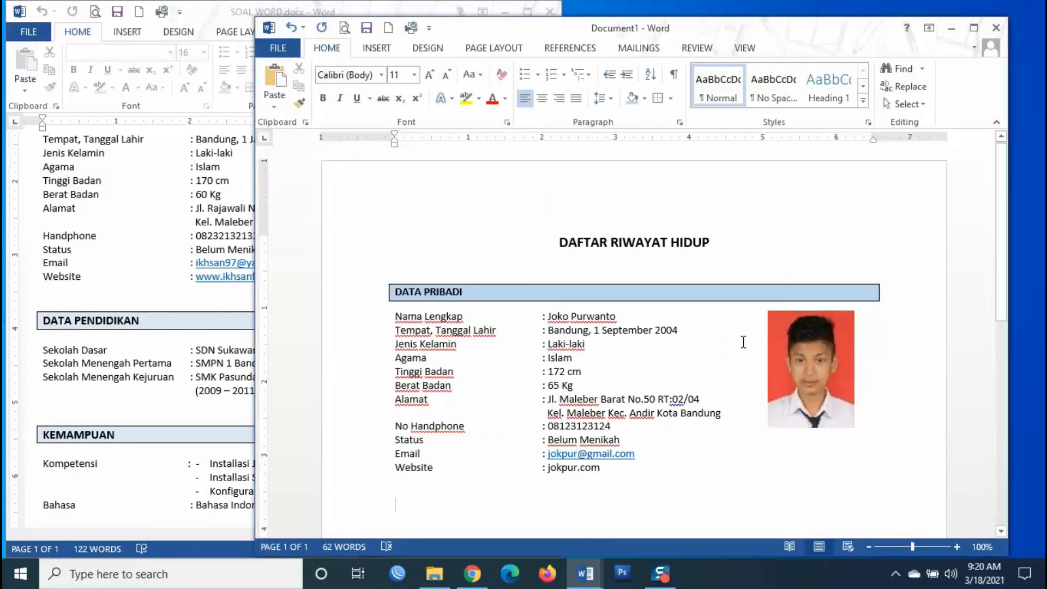
- Compare the CV with SOAL WORD's DATA PENDIDIKAN, KEMAMPUAN and PENGALAMAN sections
scroll(743, 342, down, 1)
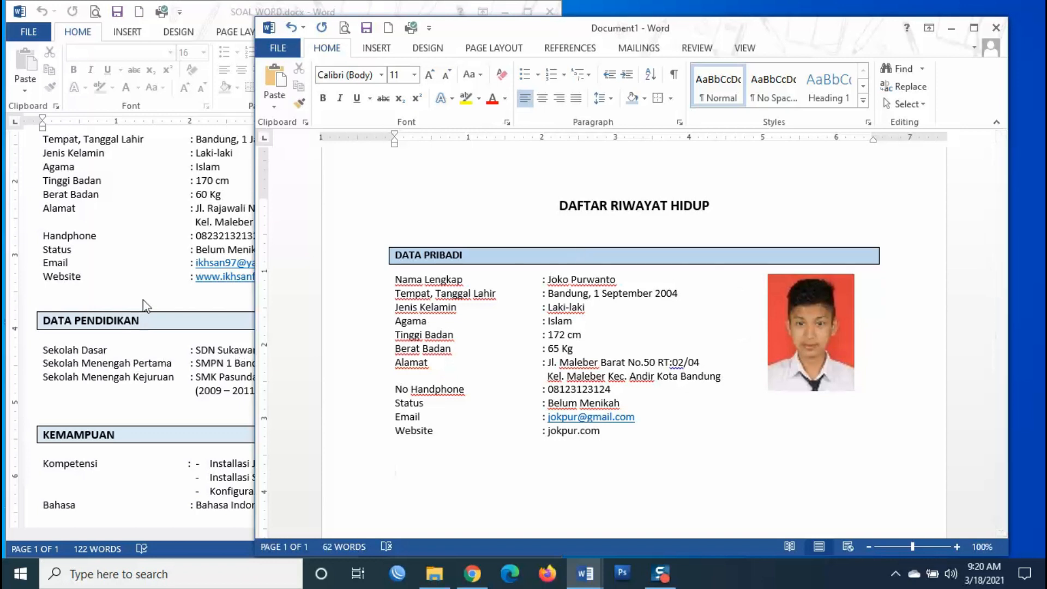
click(130, 351)
scroll(164, 345, down, 1)
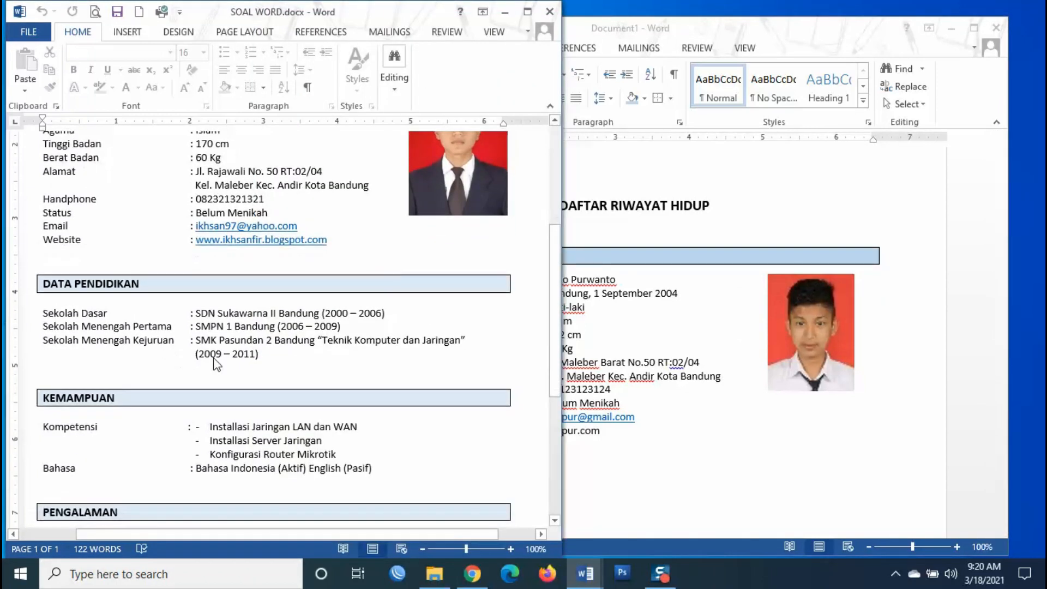
scroll(157, 392, down, 1)
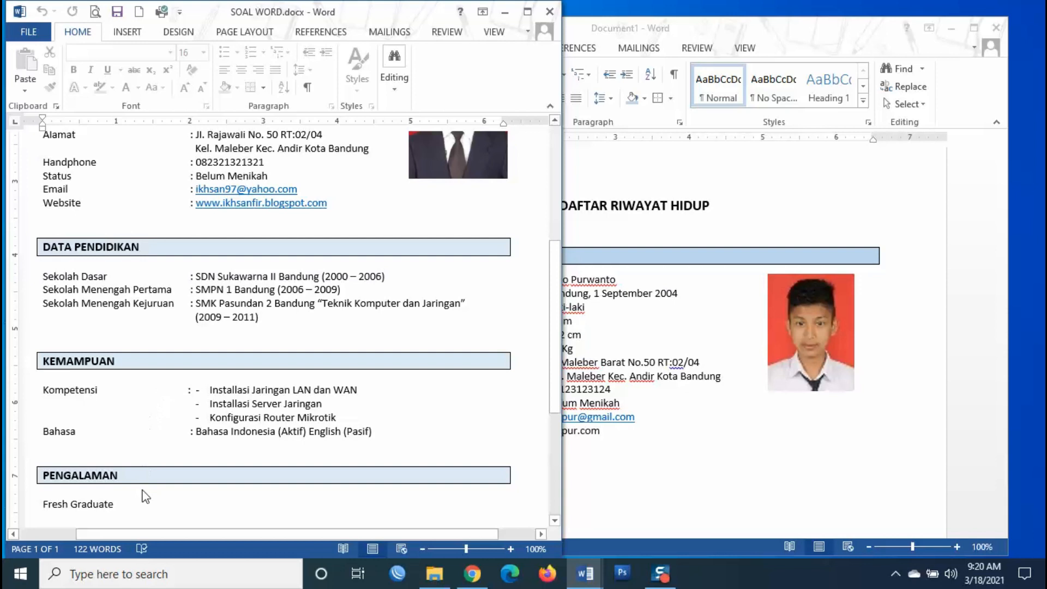
scroll(145, 497, down, 2)
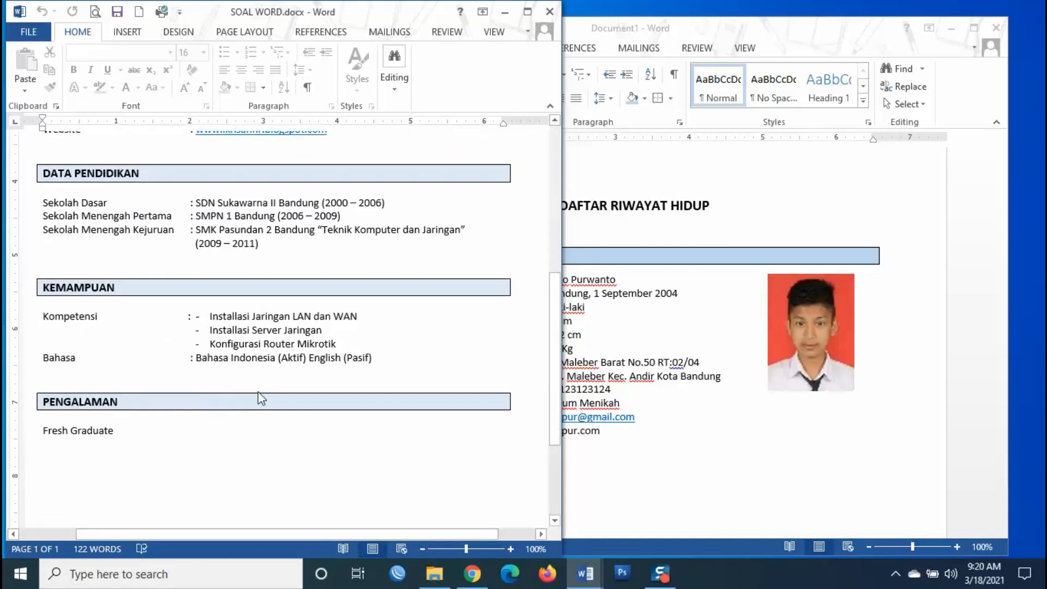
click(626, 347)
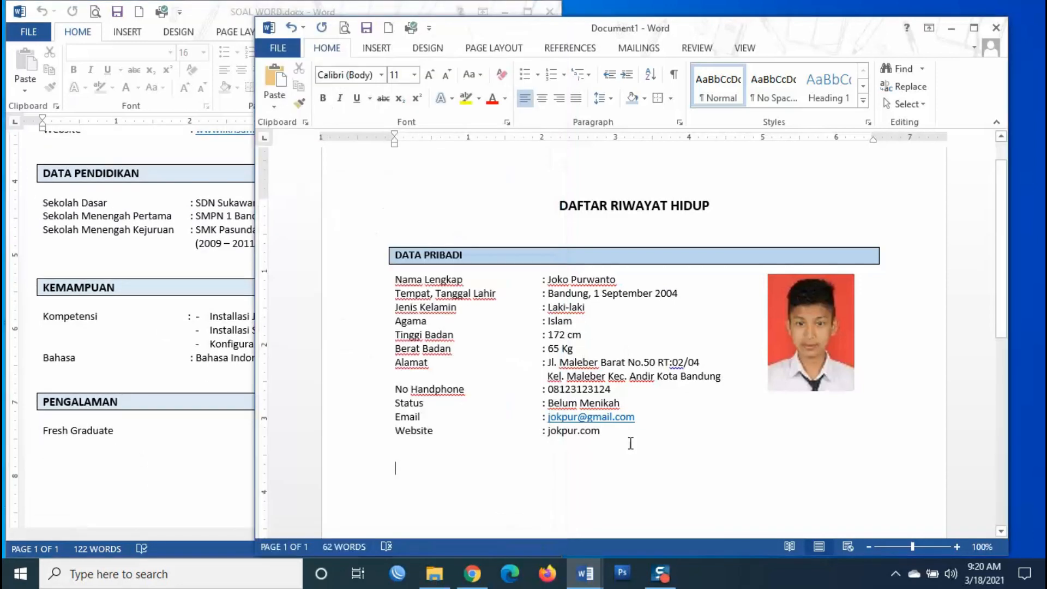
scroll(670, 402, down, 2)
scroll(670, 402, down, 3)
click(84, 339)
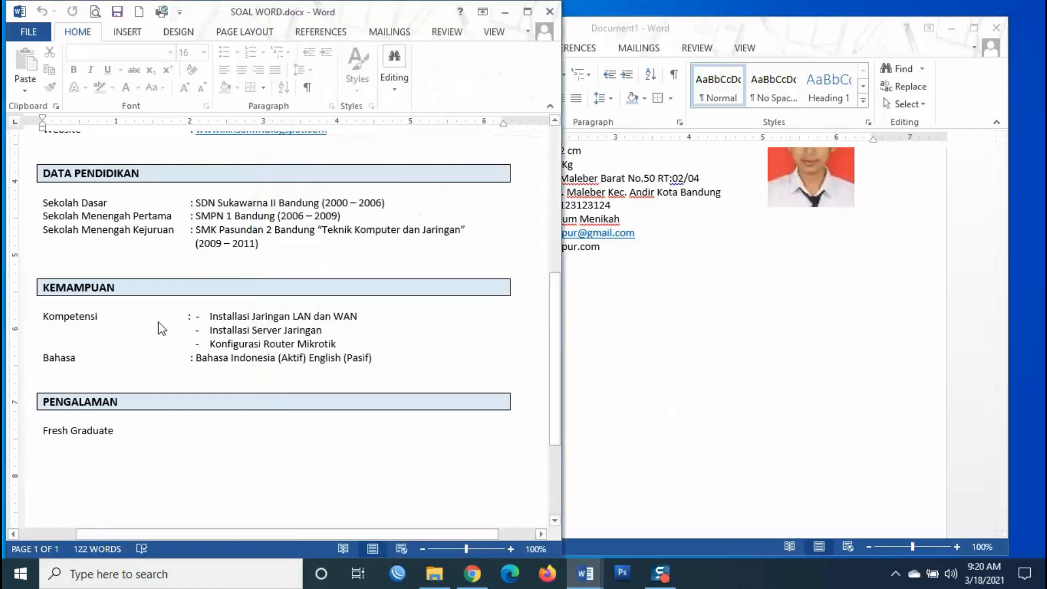
scroll(164, 327, up, 2)
scroll(184, 333, up, 2)
scroll(184, 333, down, 5)
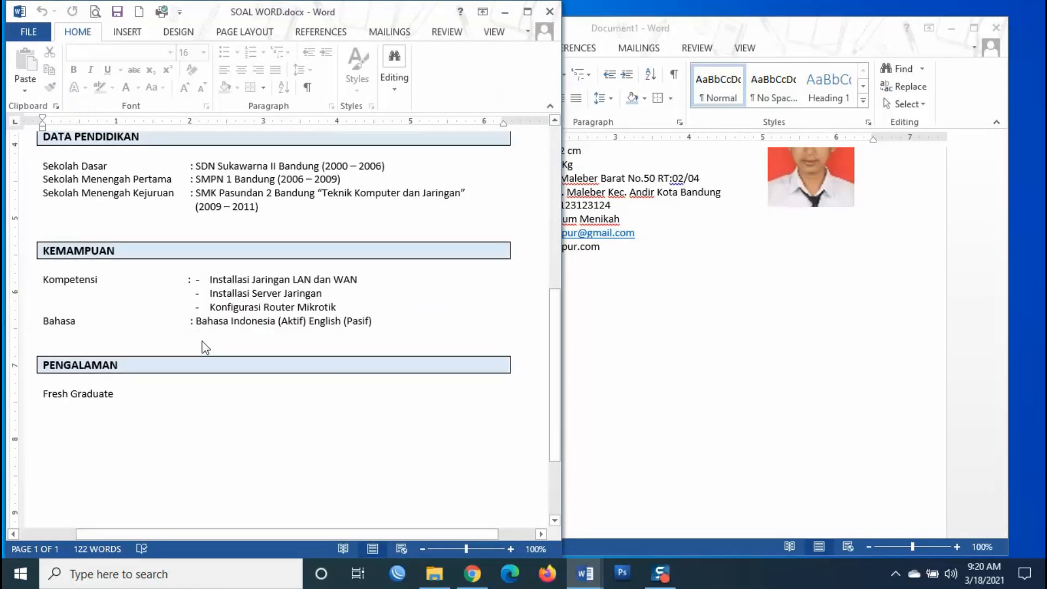
- Start Save As for the CV on this Computer, choosing the SERTIFIKASI OFFICE folder
scroll(331, 316, up, 2)
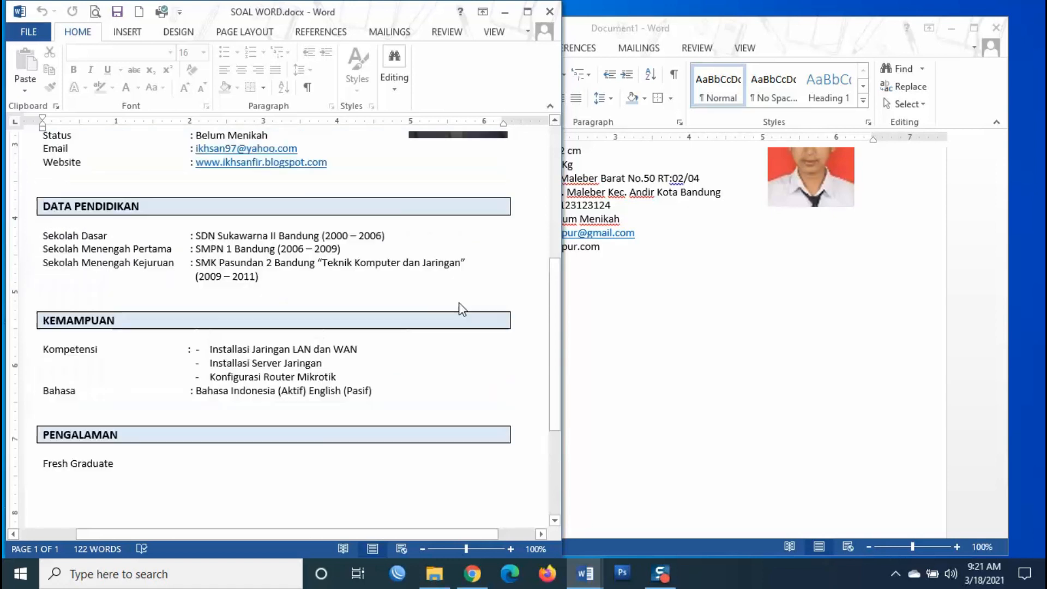
click(780, 327)
scroll(678, 346, up, 6)
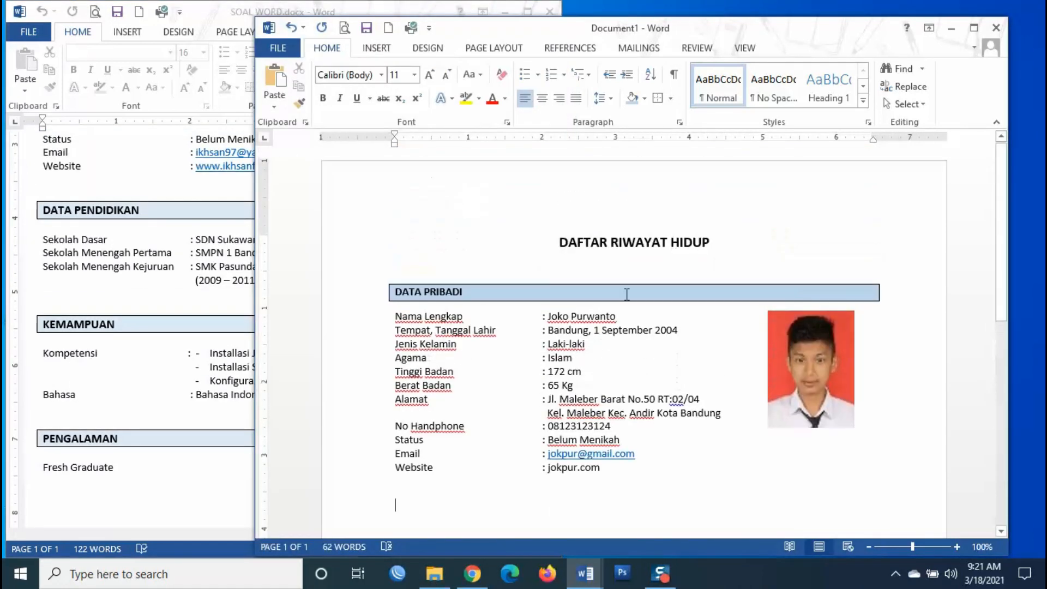
scroll(685, 355, down, 5)
scroll(615, 362, up, 2)
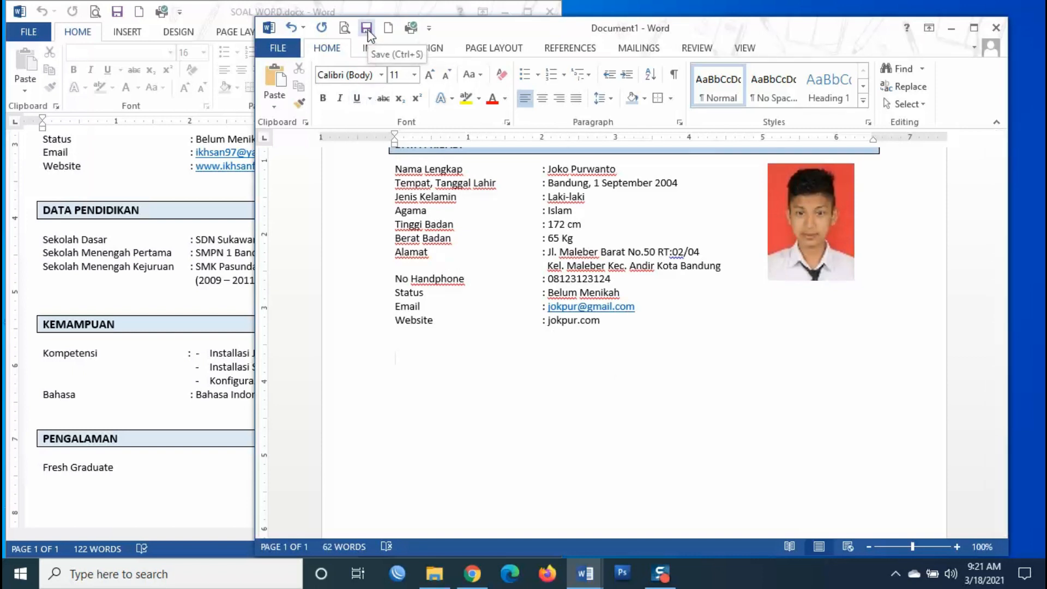
click(277, 48)
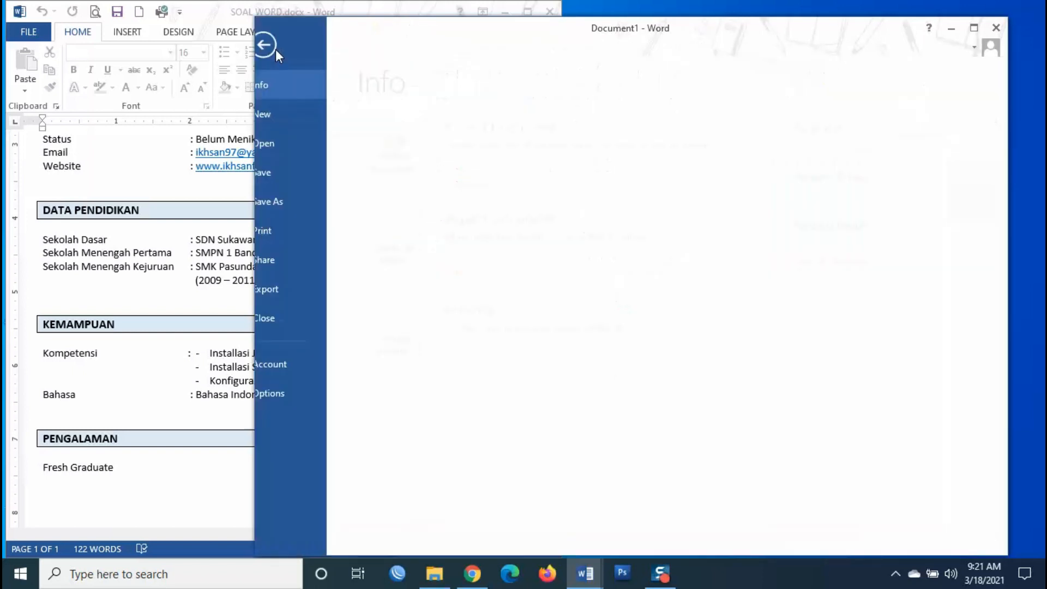
click(292, 173)
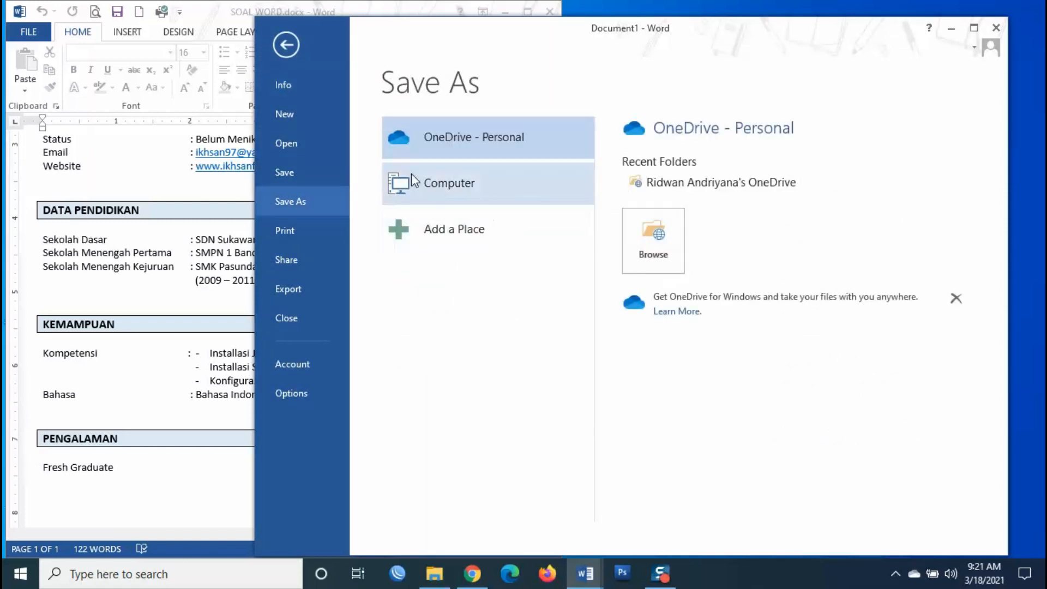
click(439, 193)
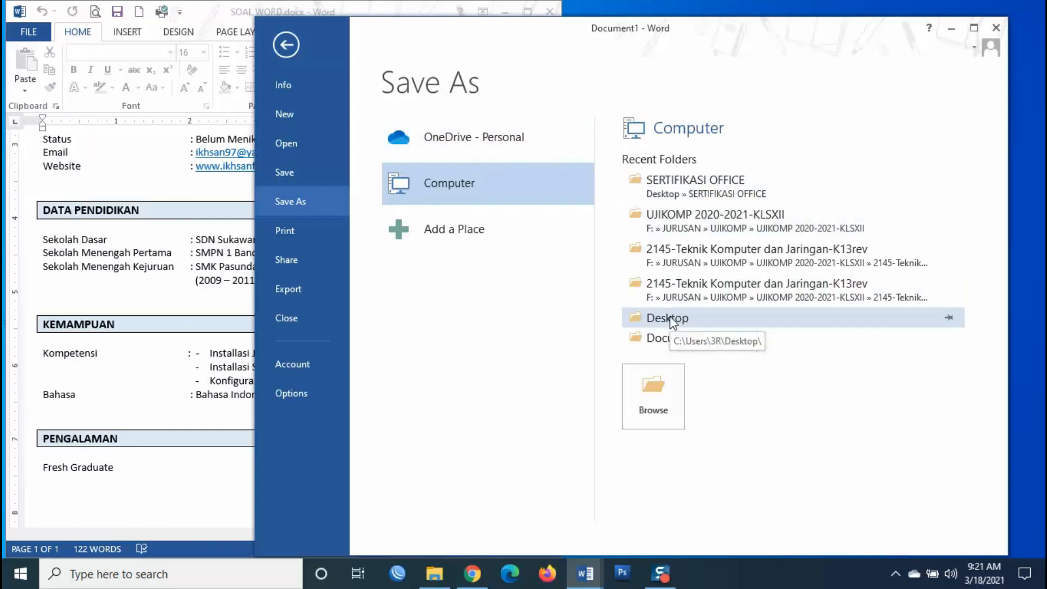
click(705, 195)
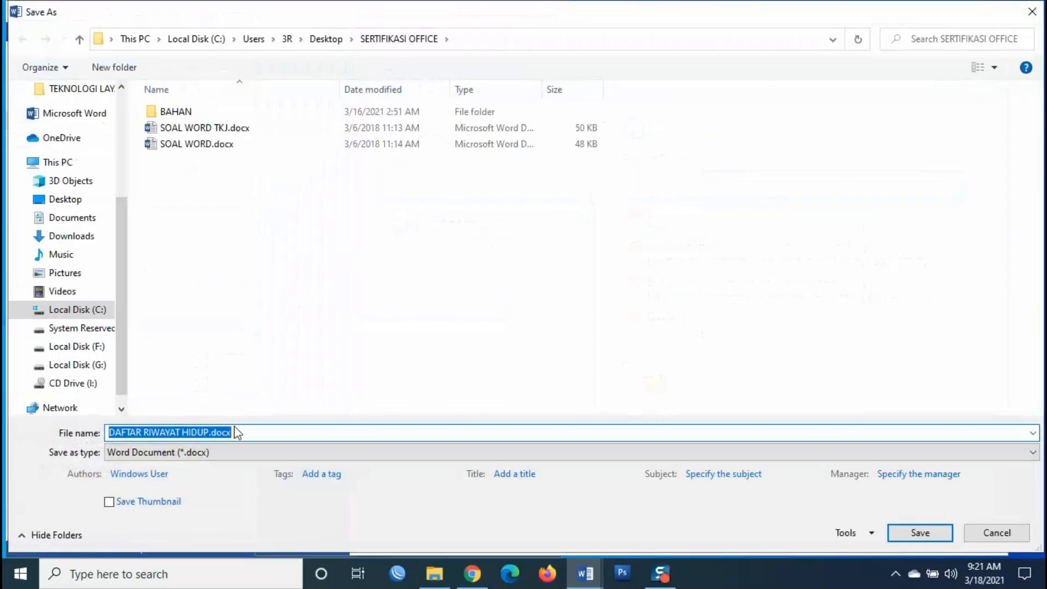
- Replace the file name with the applicant's name, keep .docx, save, and minimize Word
click(211, 436)
drag(210, 434, 69, 420)
drag(208, 432, 90, 416)
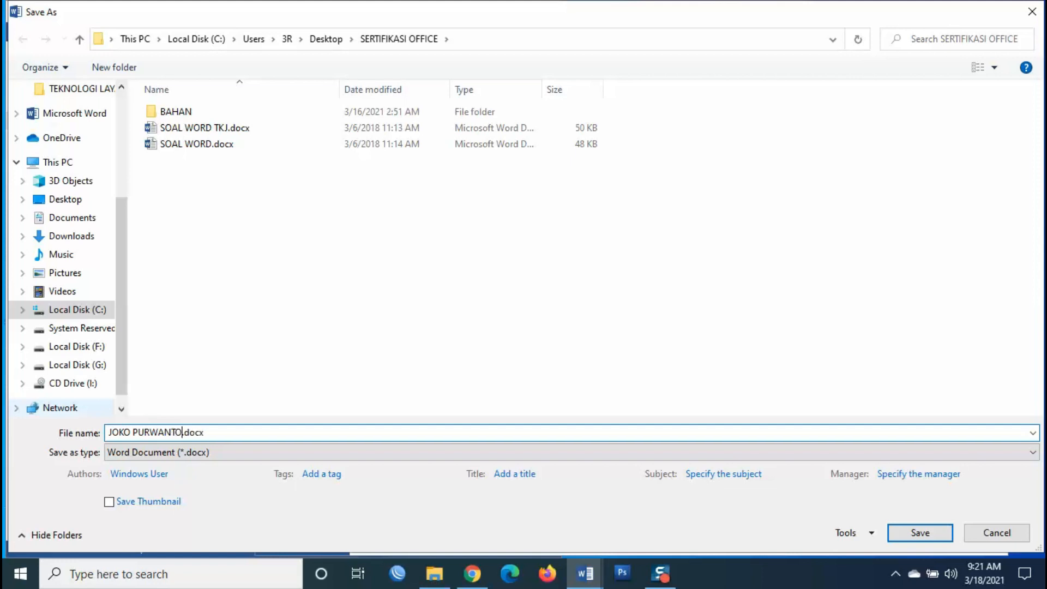
click(911, 537)
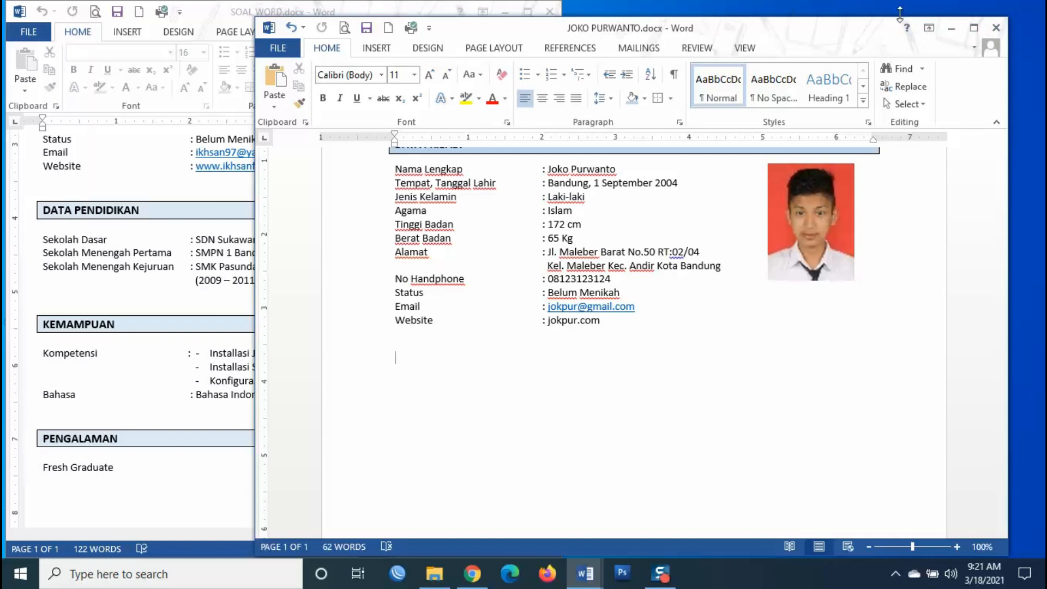
click(950, 28)
- Close the SOAL WORD reference and find the saved CV in File Explorer
scroll(387, 278, up, 5)
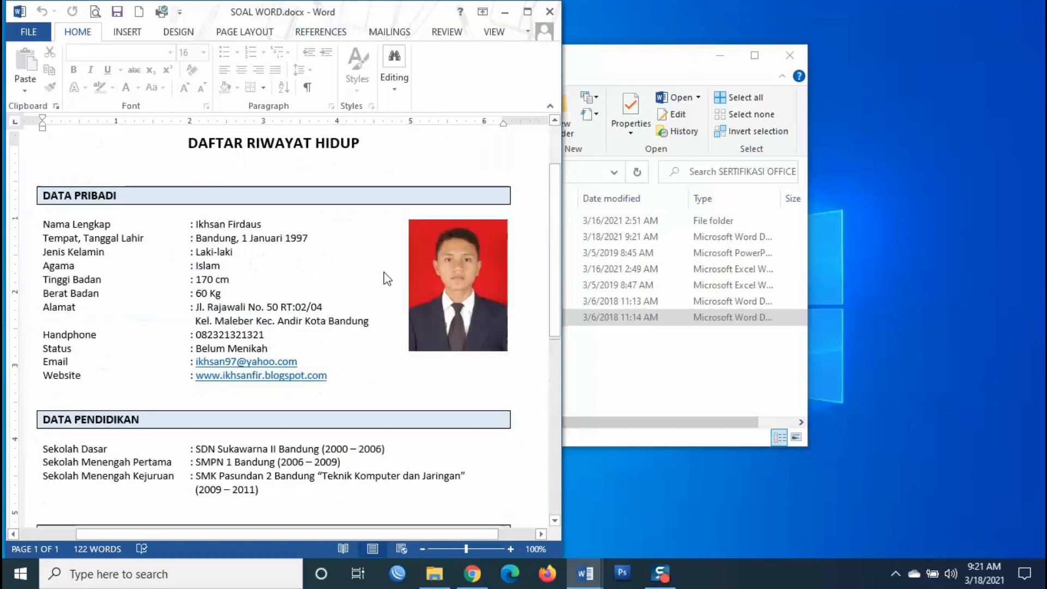
scroll(387, 278, up, 3)
click(550, 12)
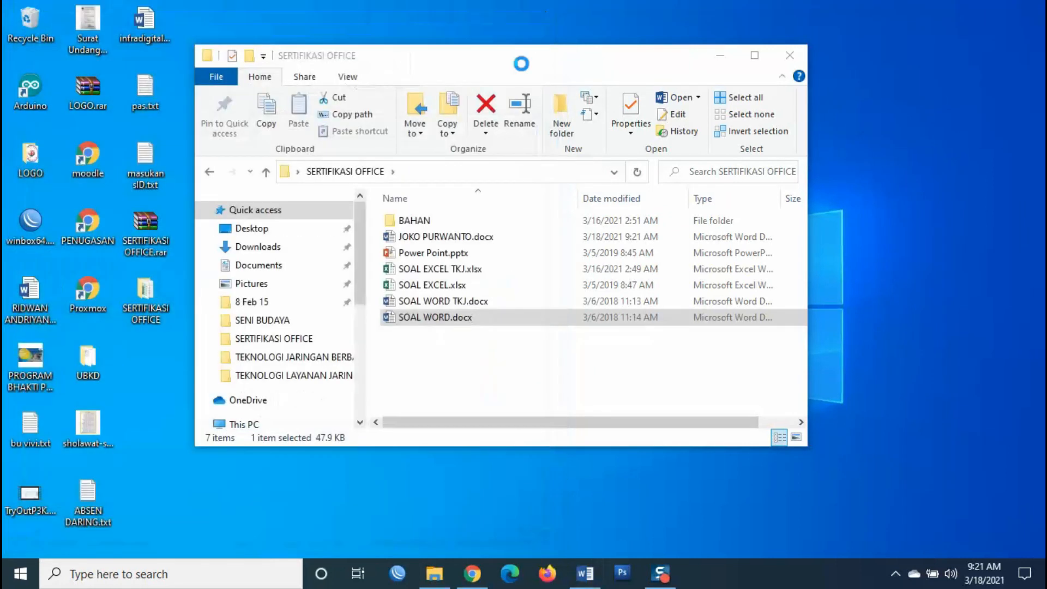
click(445, 240)
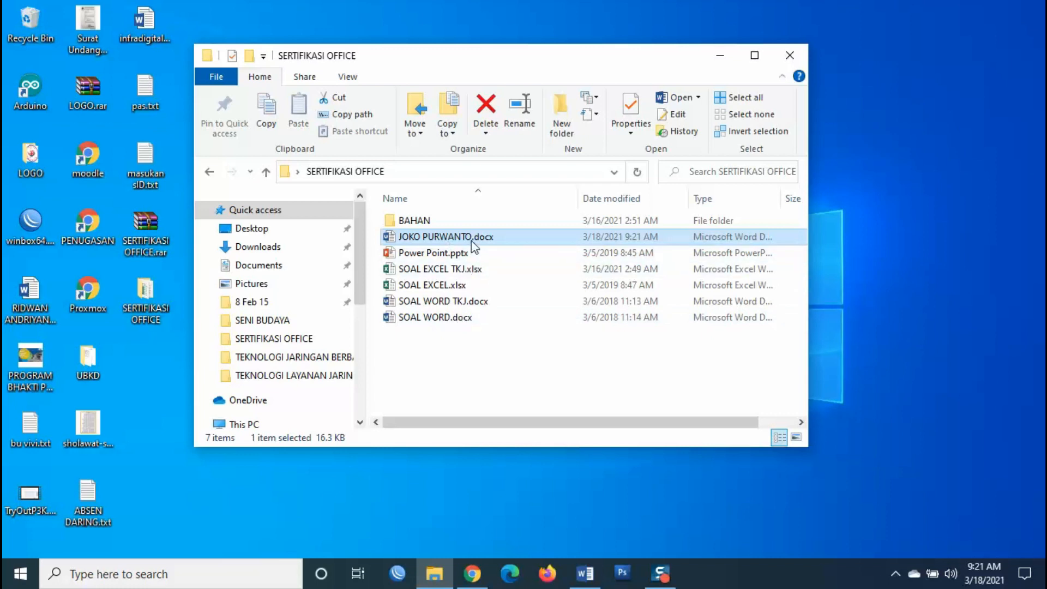
click(487, 361)
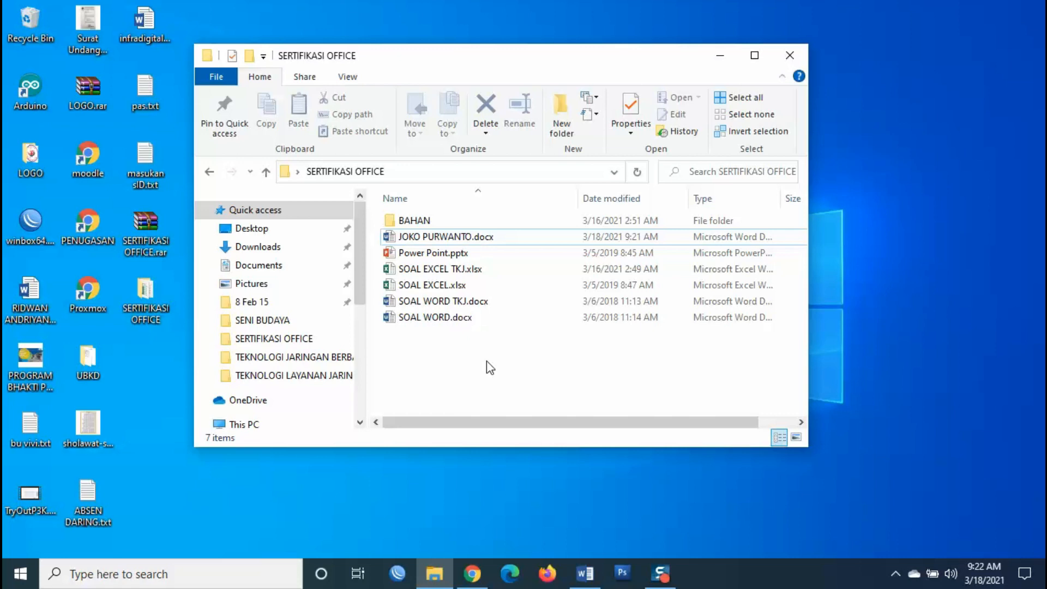
- Open SOAL EXCEL.xlsx, not SOAL EXCEL TKJ.xlsx, in Excel
click(449, 286)
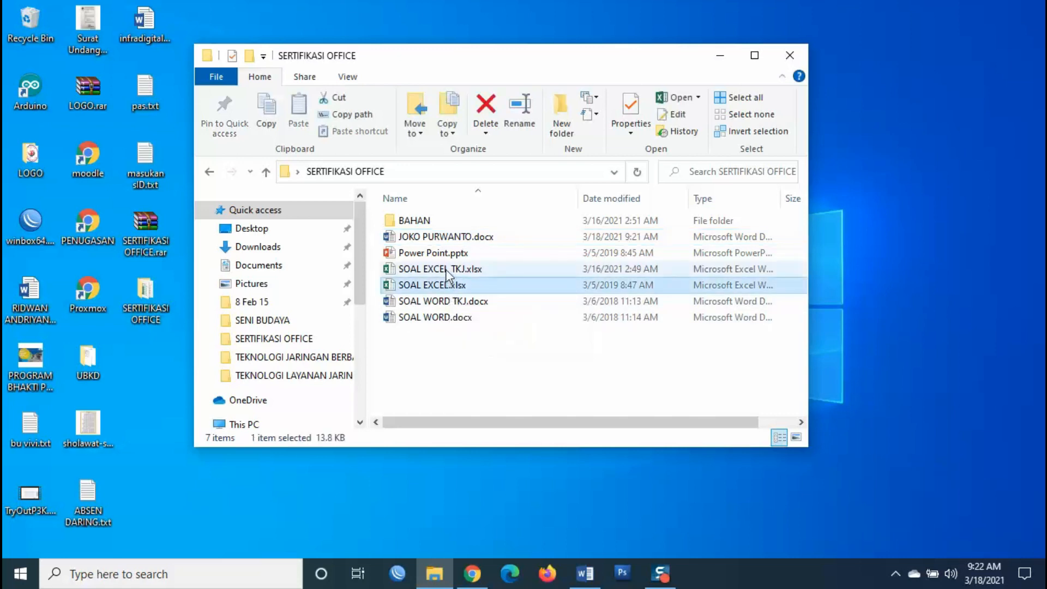
click(447, 269)
click(452, 288)
click(483, 365)
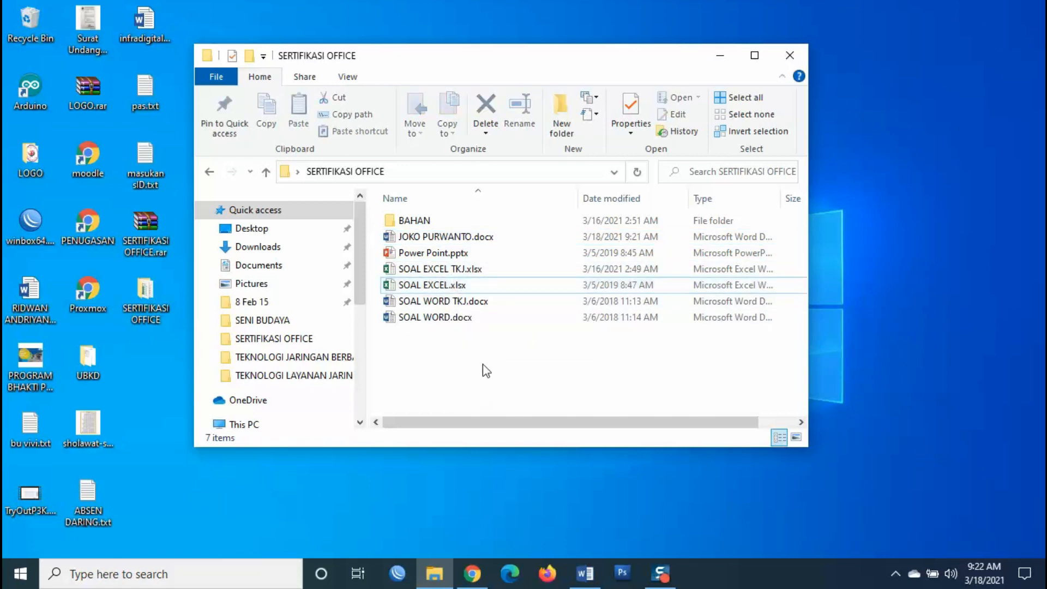
click(446, 270)
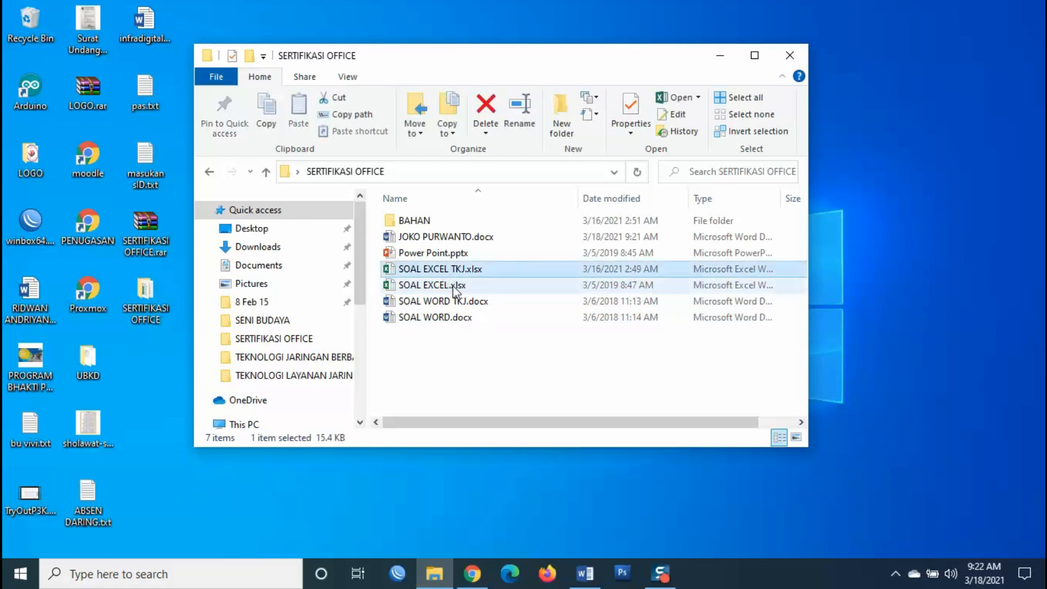
click(454, 286)
click(473, 358)
click(455, 285)
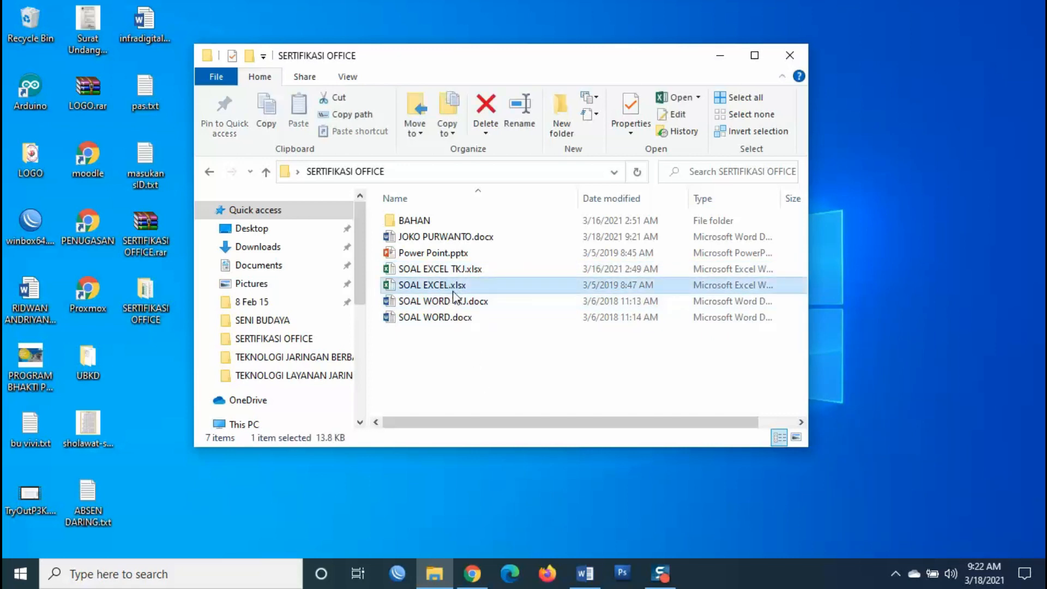
click(489, 367)
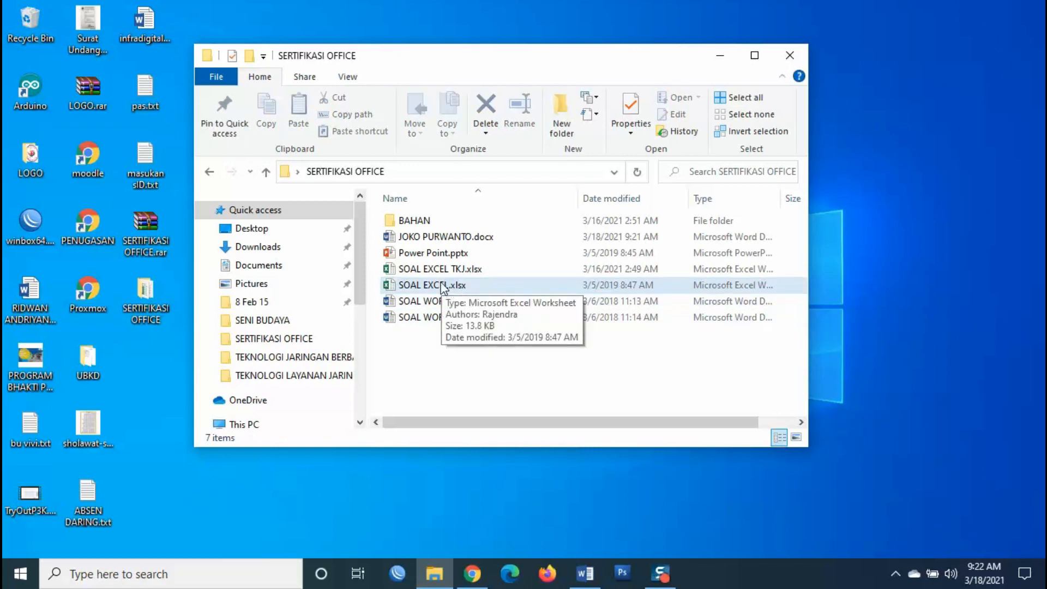
double_click(443, 286)
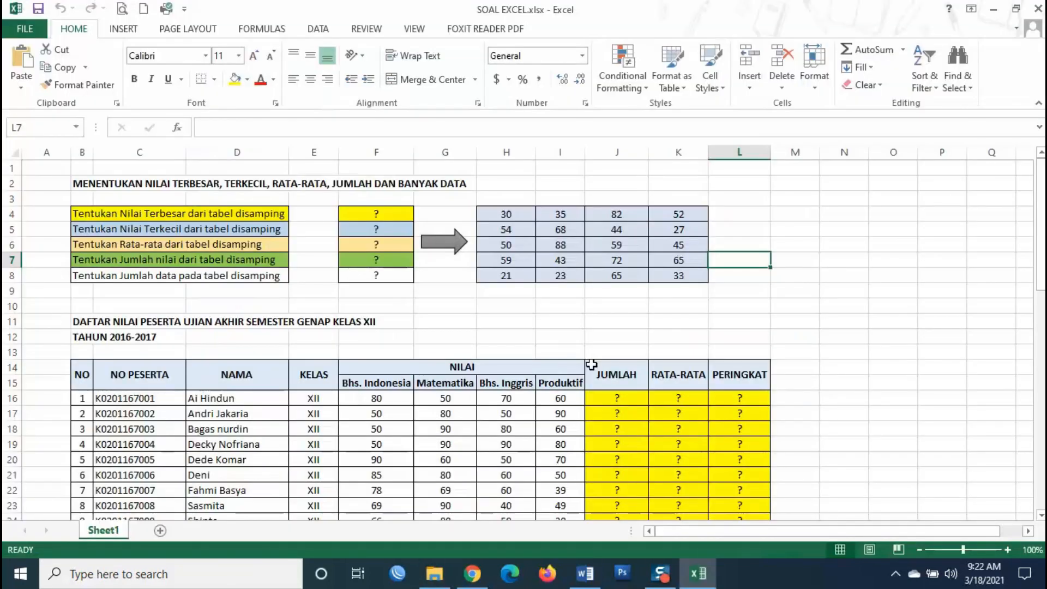
click(596, 196)
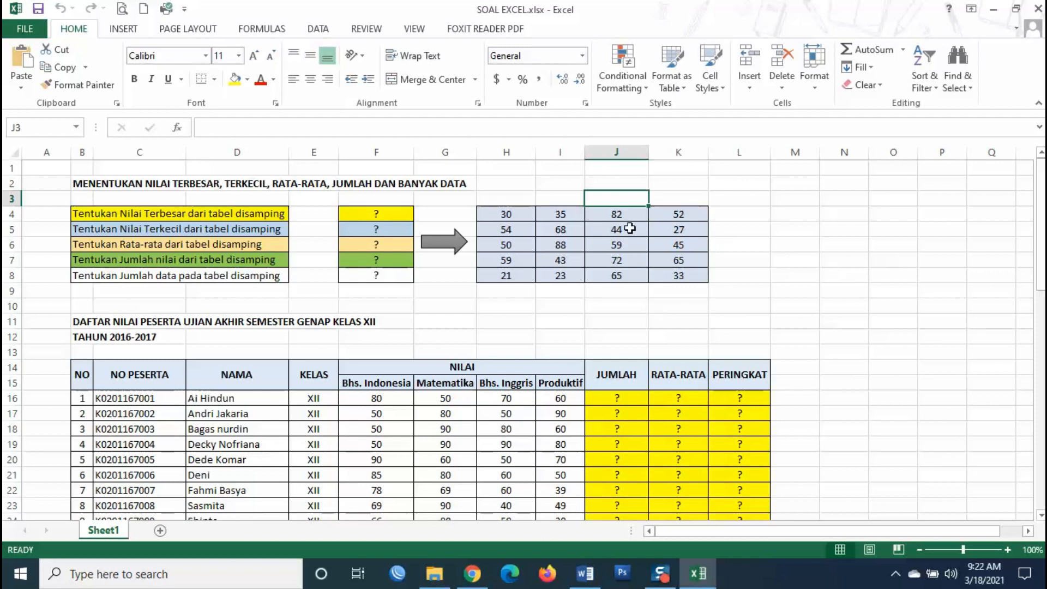
click(546, 260)
click(474, 397)
scroll(610, 423, down, 1)
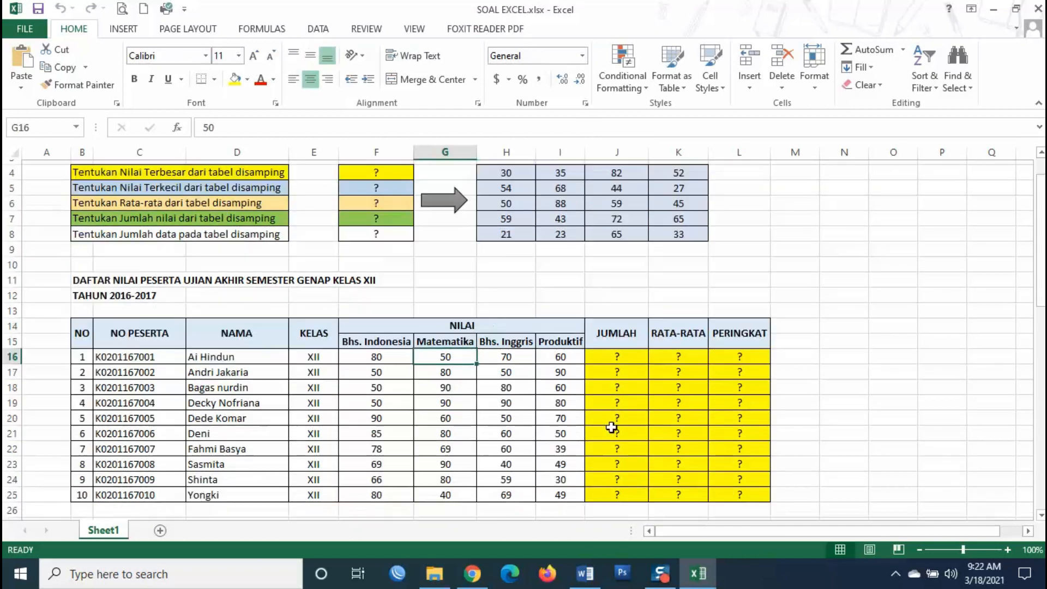
click(556, 394)
click(249, 382)
scroll(245, 377, up, 1)
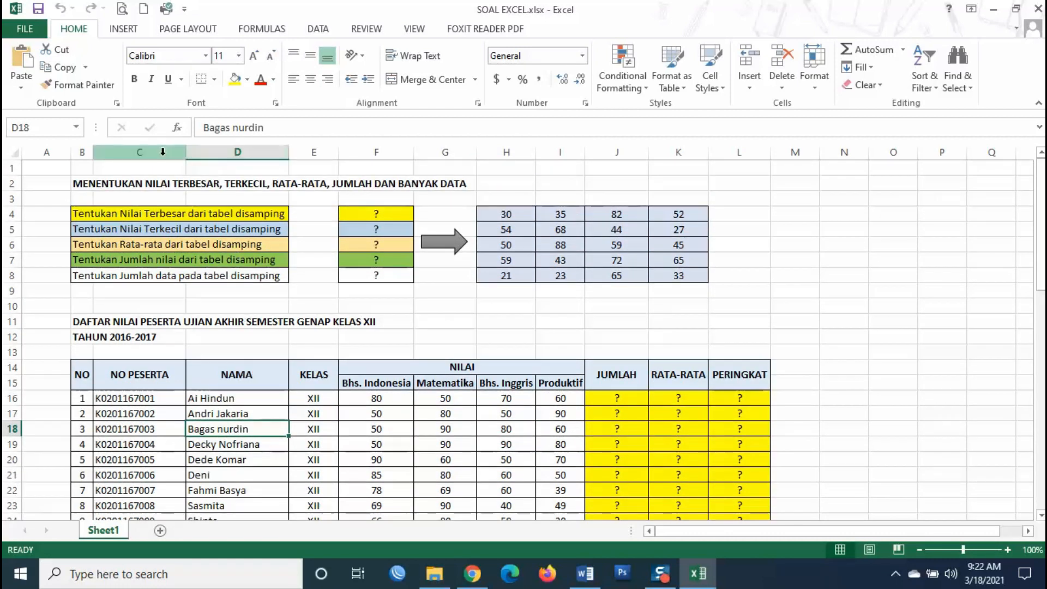
click(140, 152)
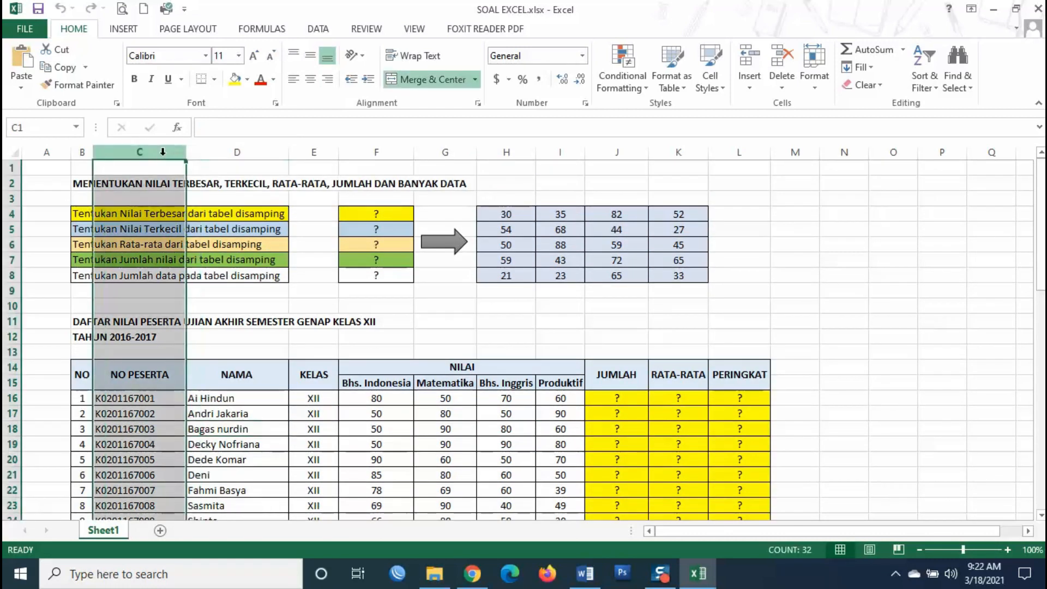
click(5, 186)
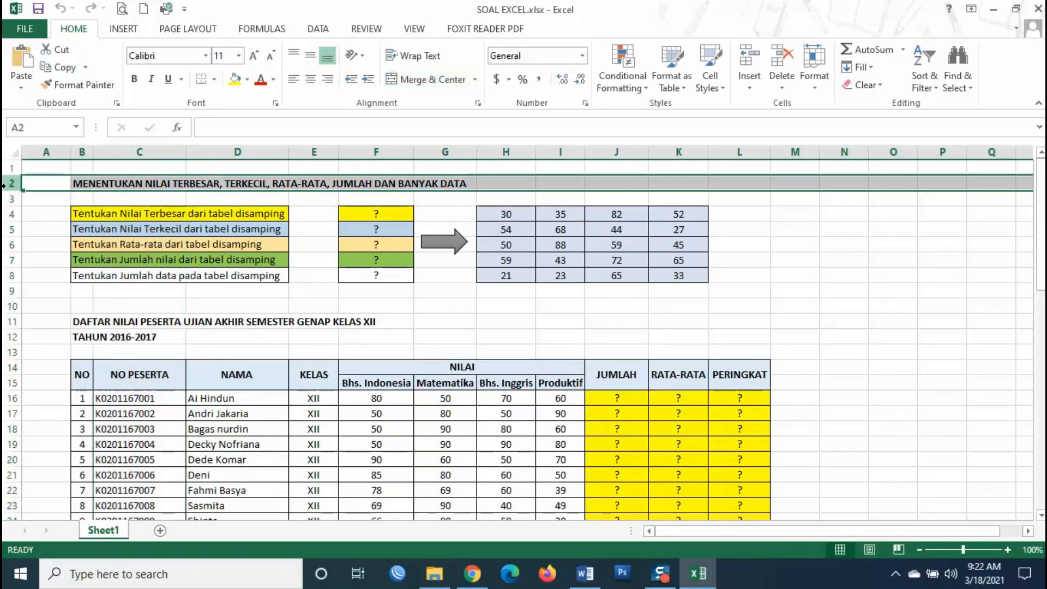
click(123, 152)
click(11, 213)
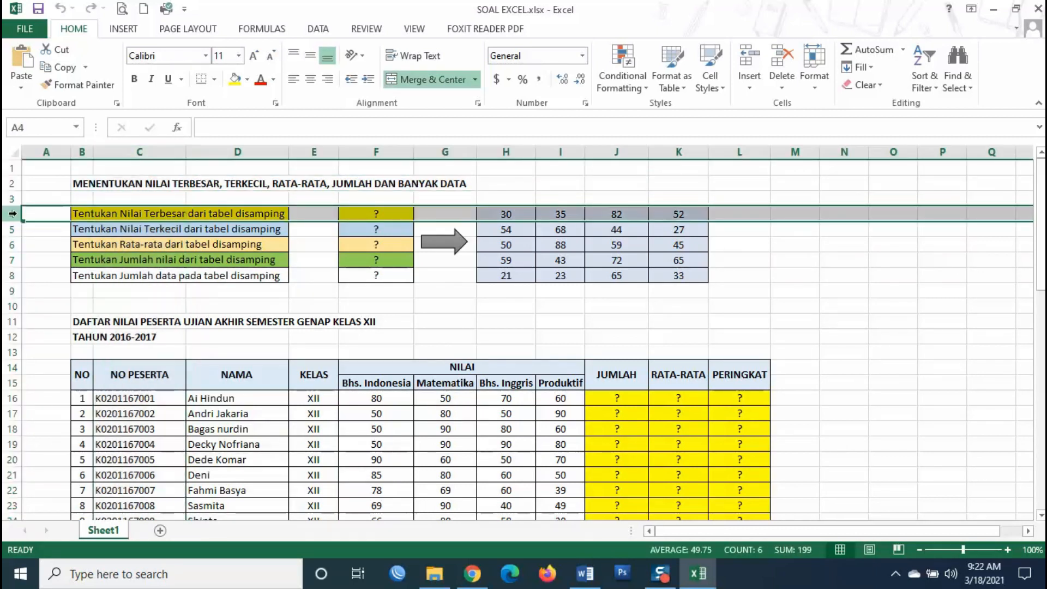
click(101, 155)
click(10, 199)
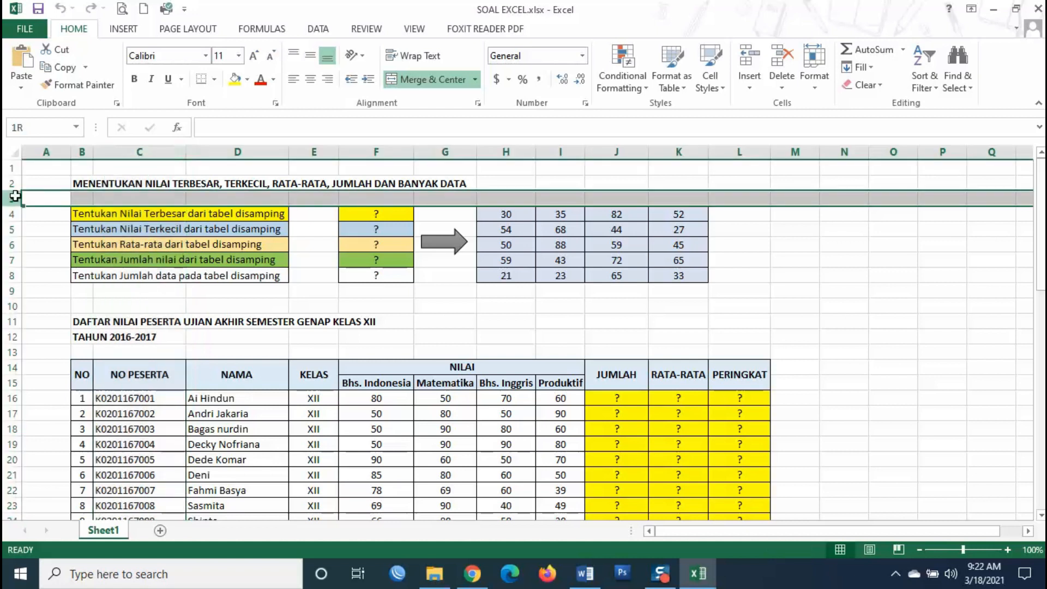
click(106, 153)
click(132, 197)
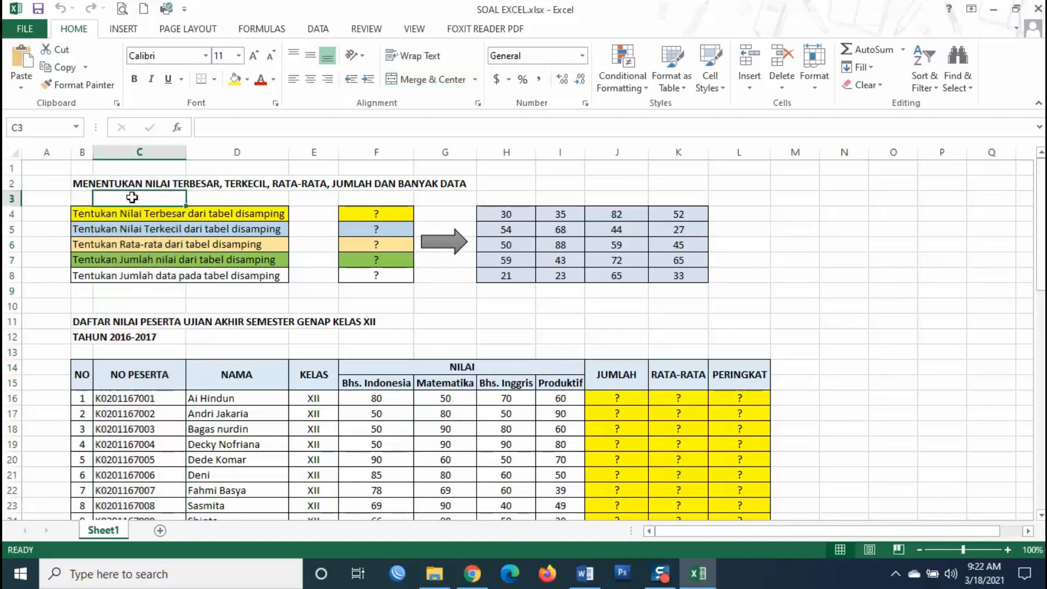
drag(746, 215, 823, 277)
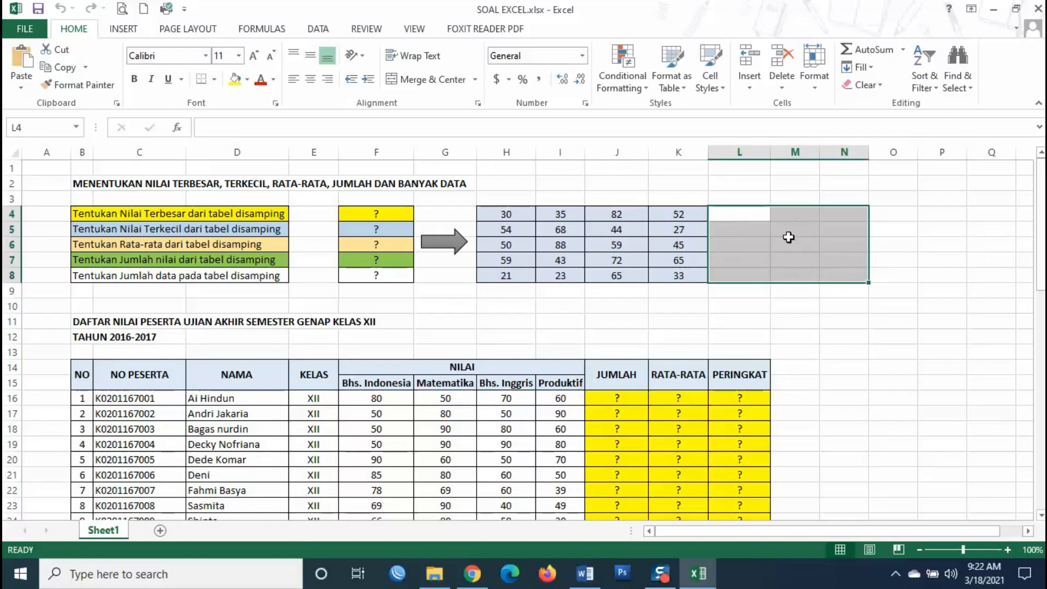
click(766, 308)
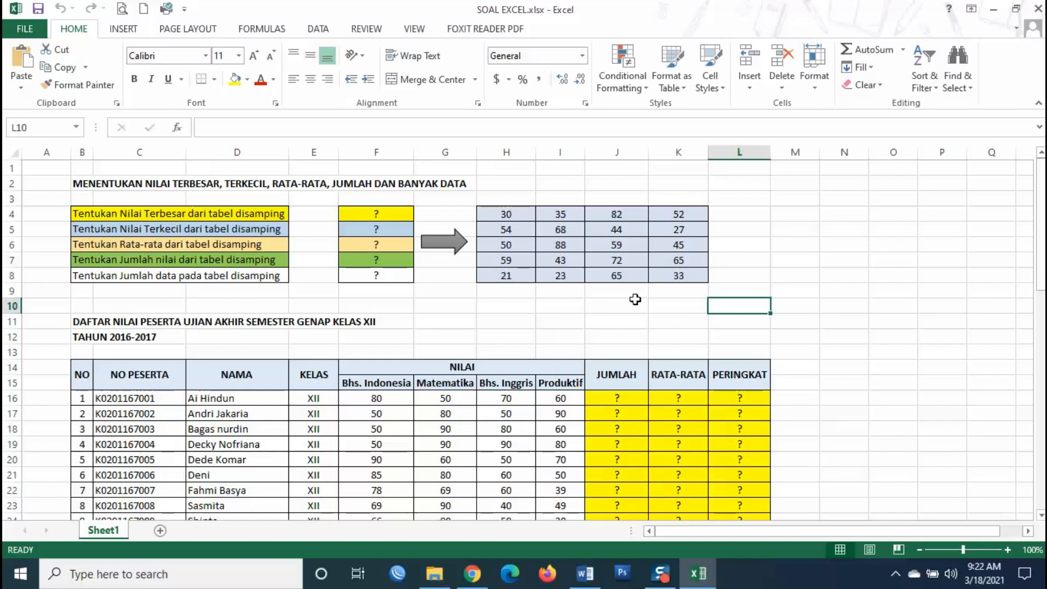
scroll(744, 299, down, 1)
scroll(744, 300, up, 1)
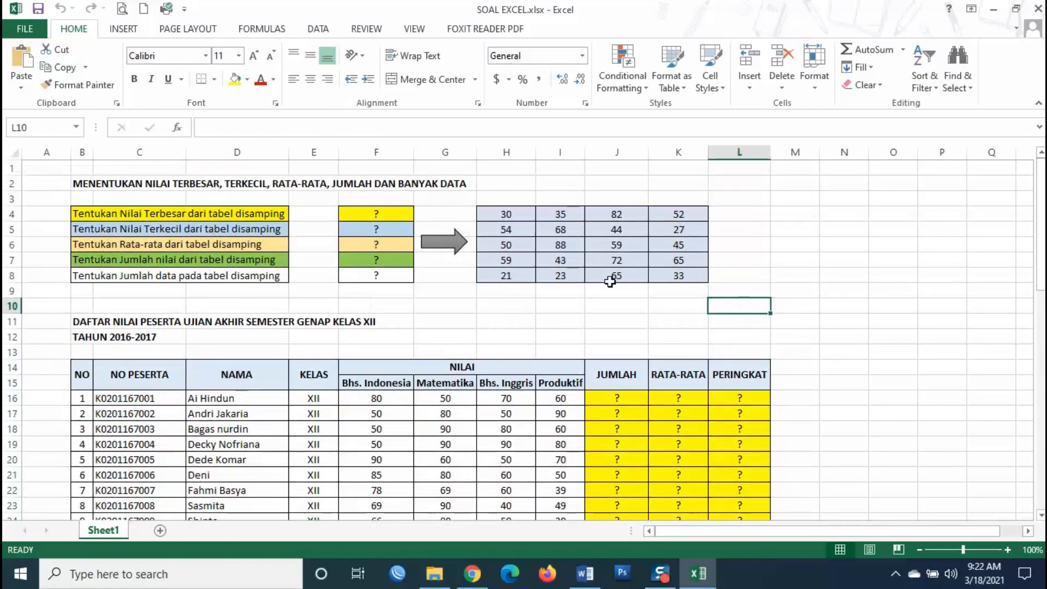
click(396, 215)
click(394, 234)
click(396, 243)
click(391, 261)
click(388, 275)
scroll(738, 335, down, 1)
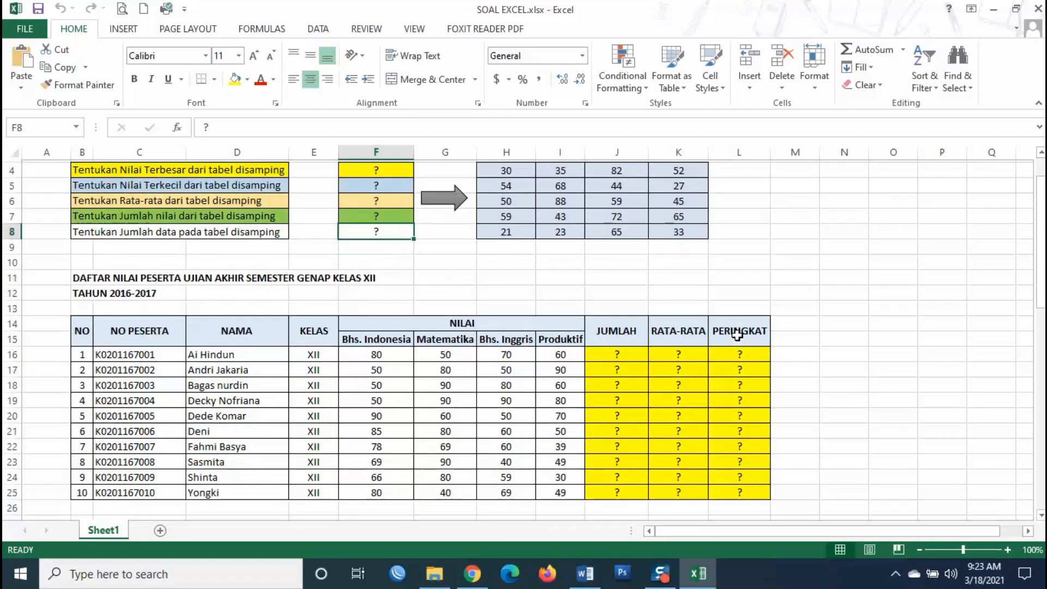
scroll(737, 335, down, 1)
click(614, 306)
scroll(696, 343, down, 4)
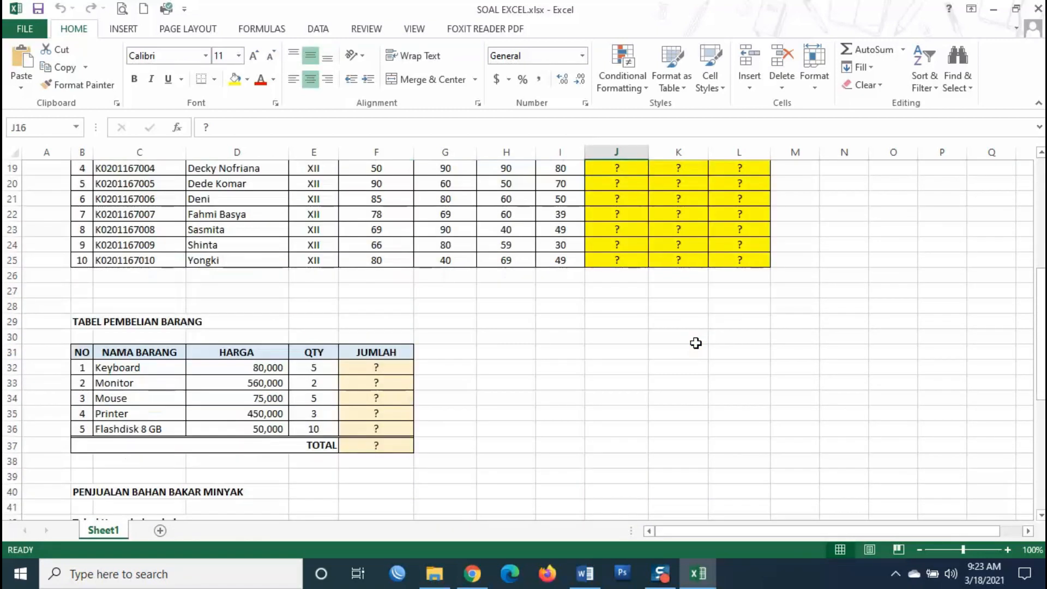
scroll(696, 343, down, 1)
click(398, 322)
click(389, 369)
scroll(295, 421, down, 2)
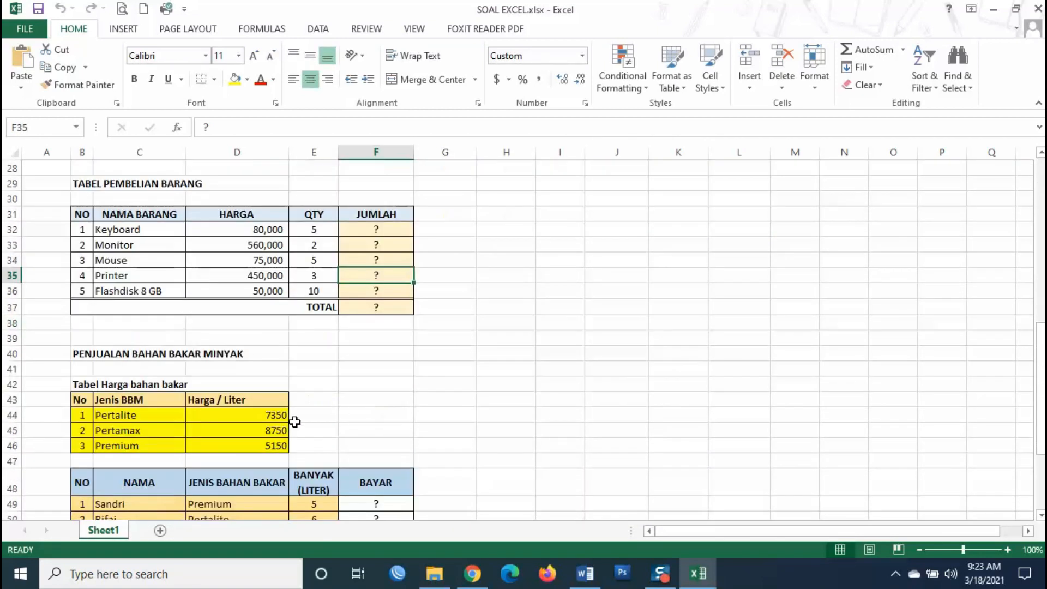
scroll(295, 421, down, 4)
click(334, 329)
scroll(484, 357, up, 9)
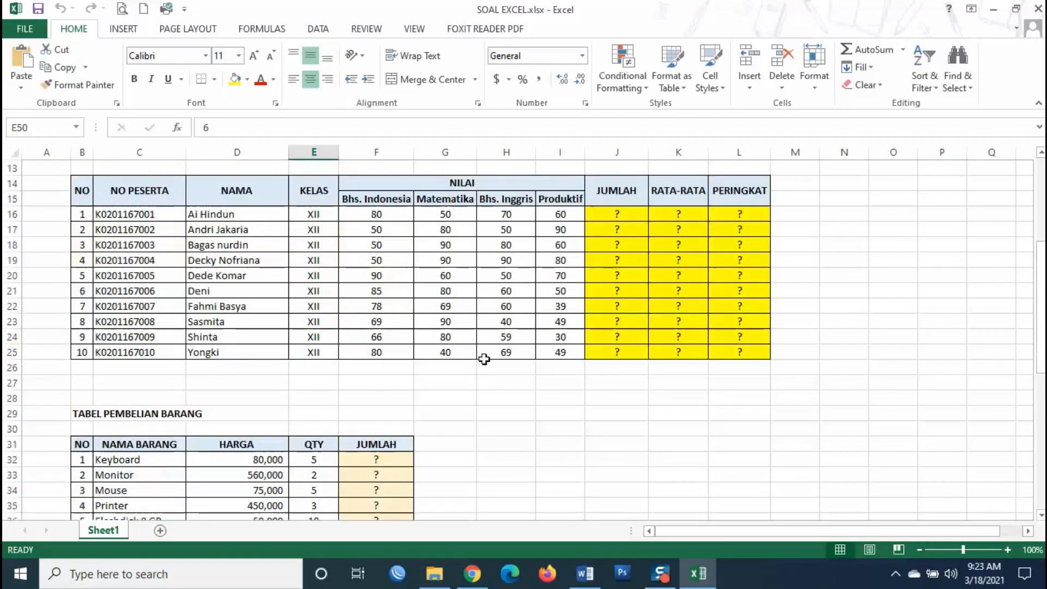
scroll(483, 358, up, 5)
click(527, 307)
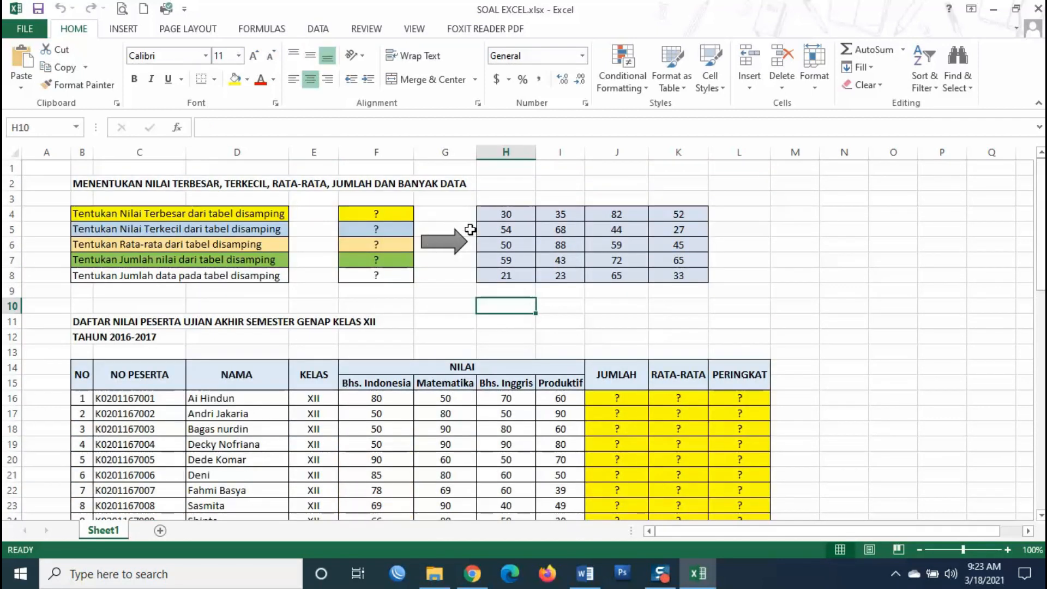
click(376, 215)
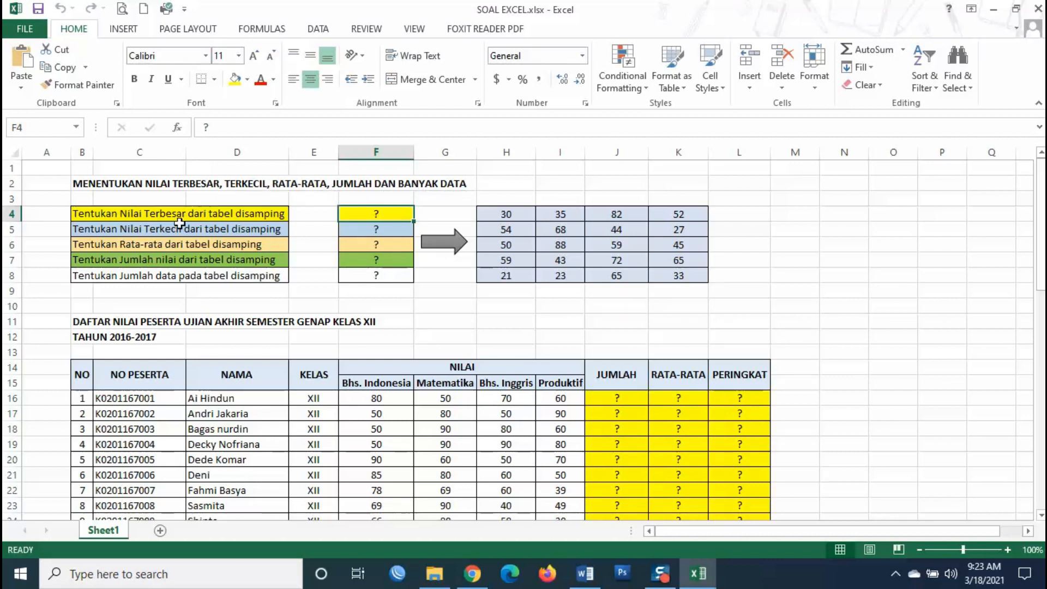
click(107, 214)
click(382, 216)
drag(498, 218, 679, 276)
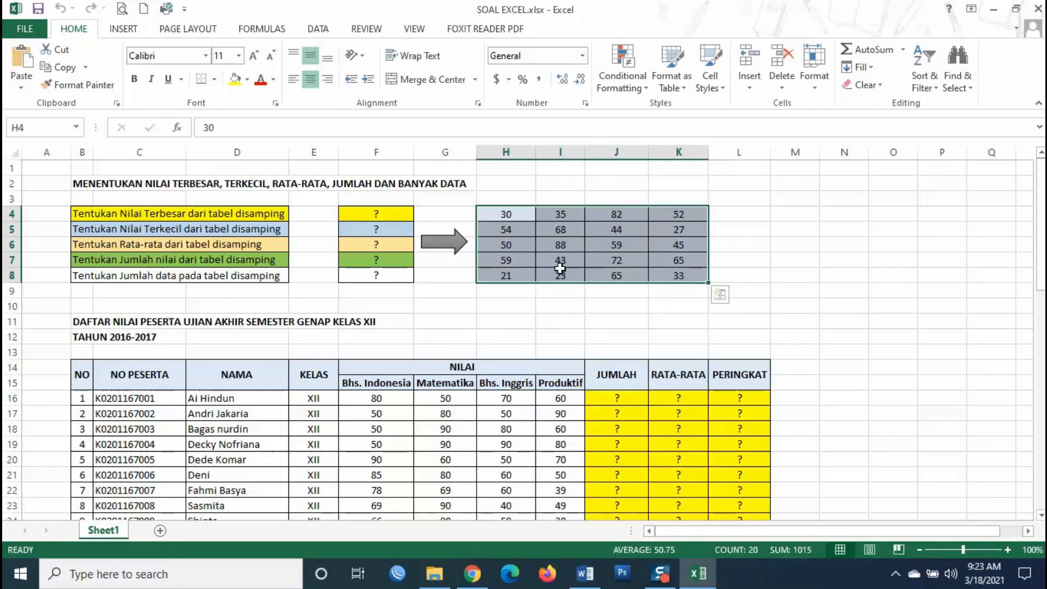
click(378, 215)
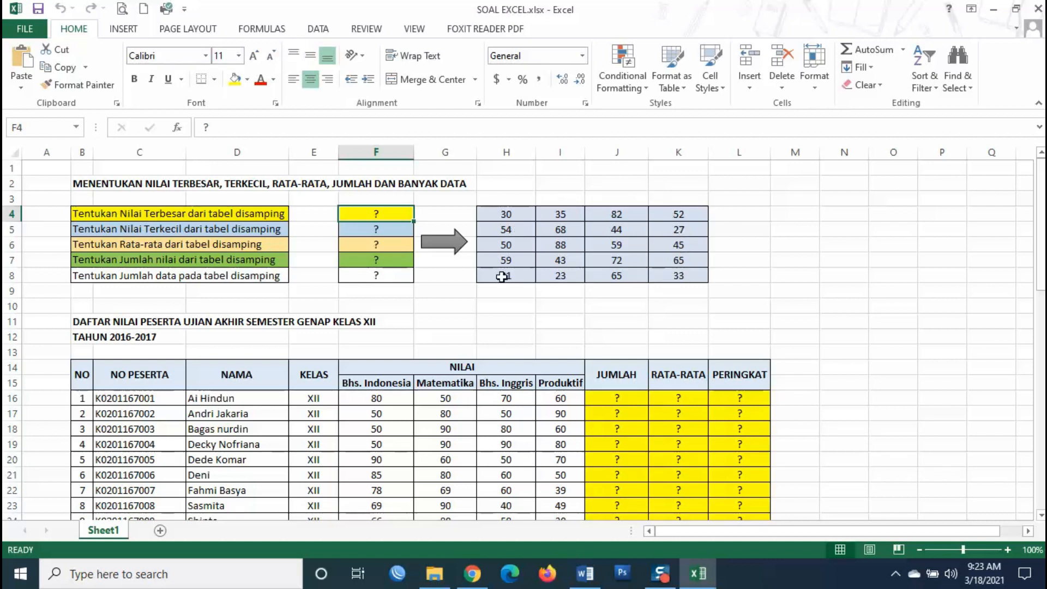
click(638, 261)
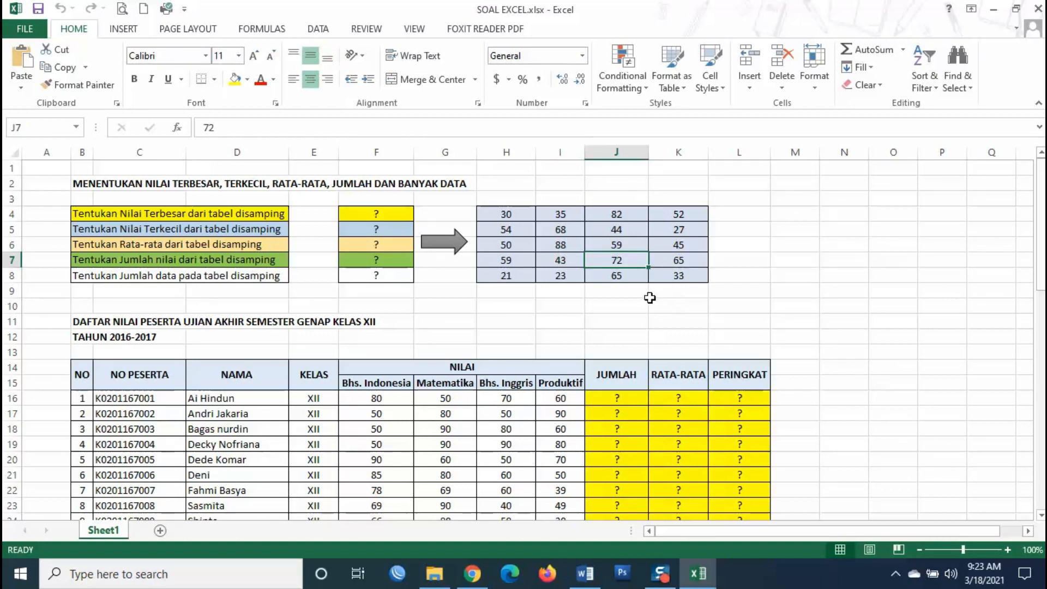
click(565, 241)
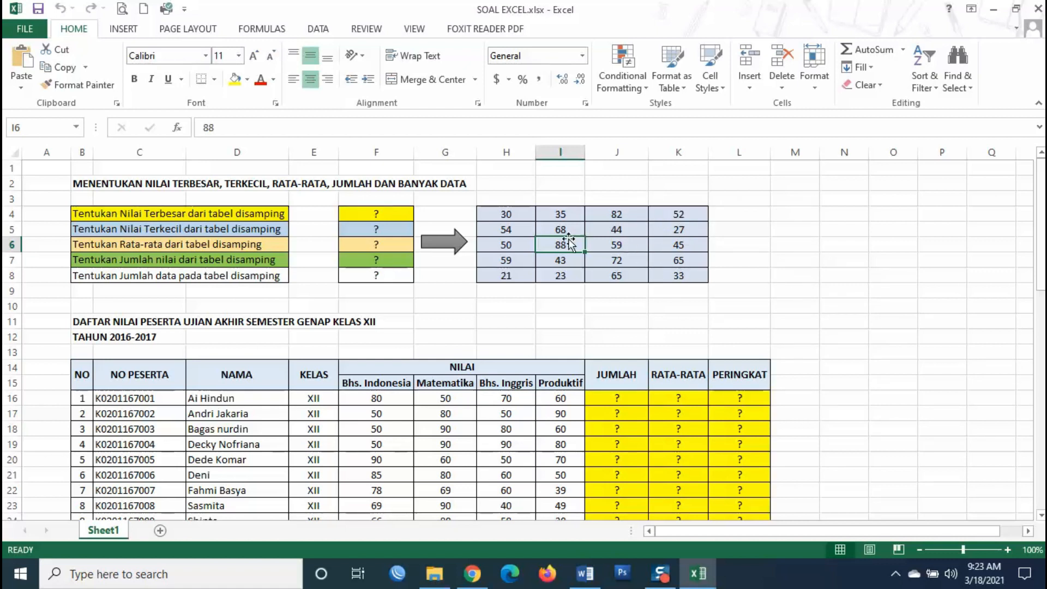
click(401, 210)
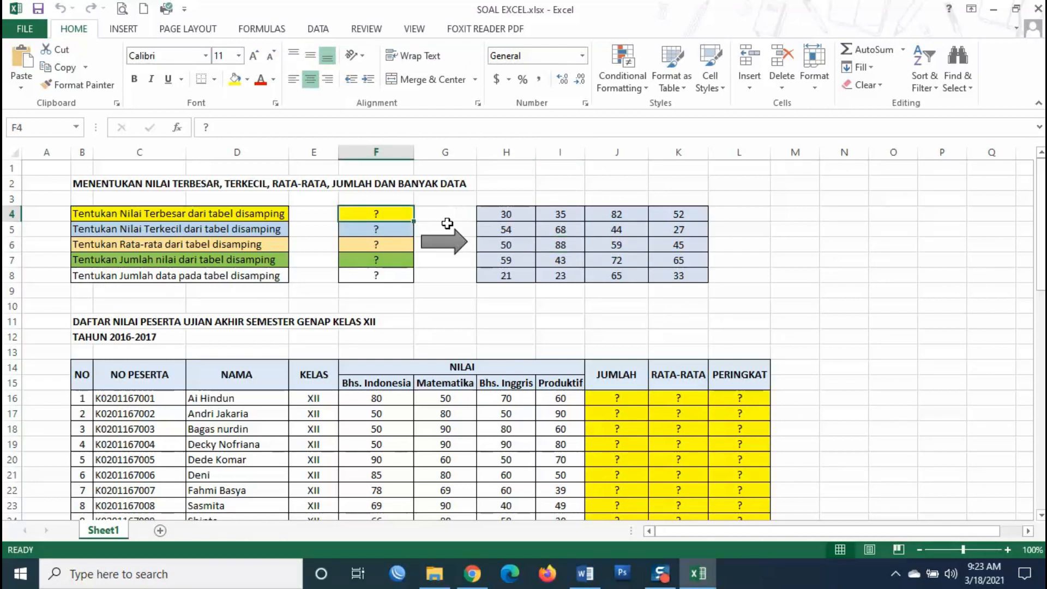
click(447, 223)
click(394, 214)
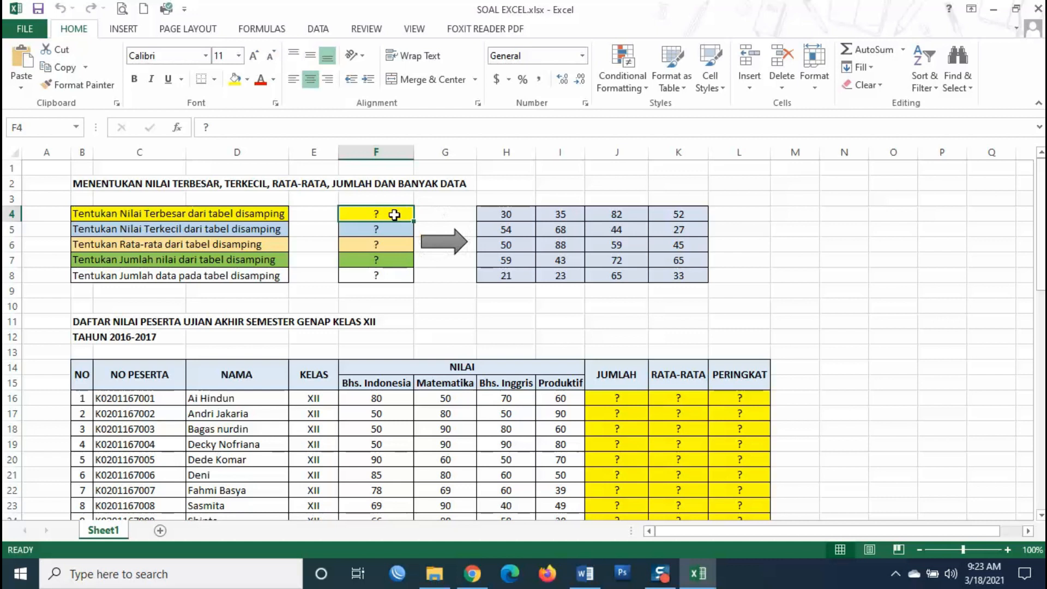
click(440, 199)
click(398, 215)
- Enter =MAX( in F4 with the number grid H4:K8 as its range
text(=)
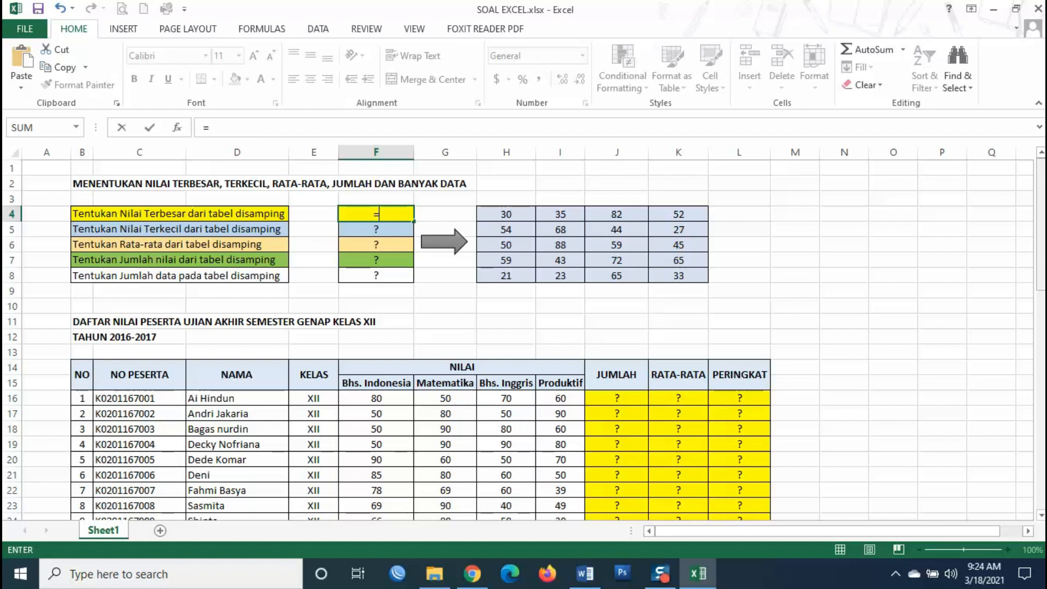
text(MAX)
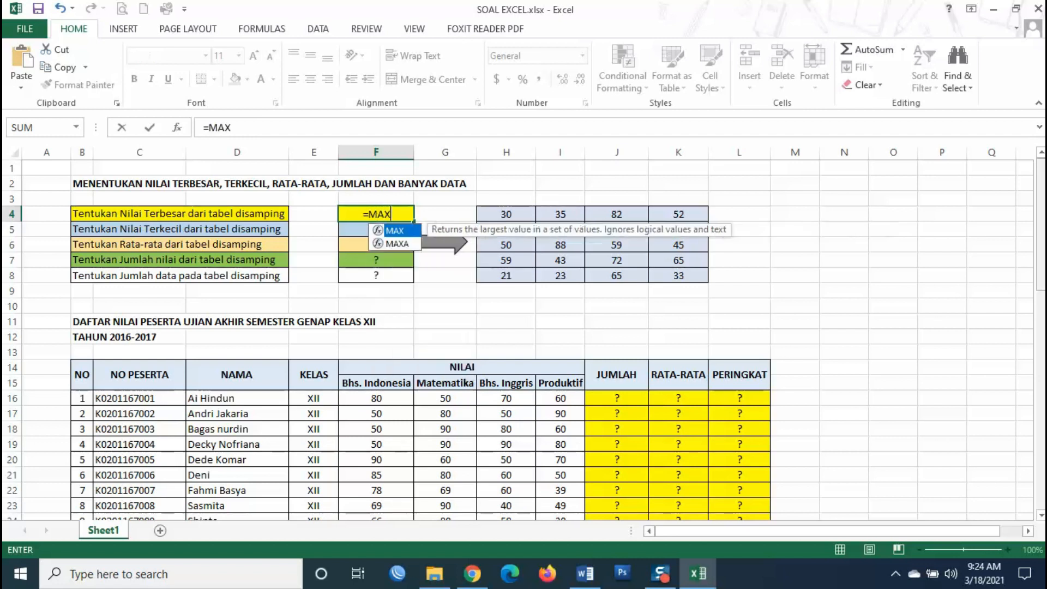
text(()
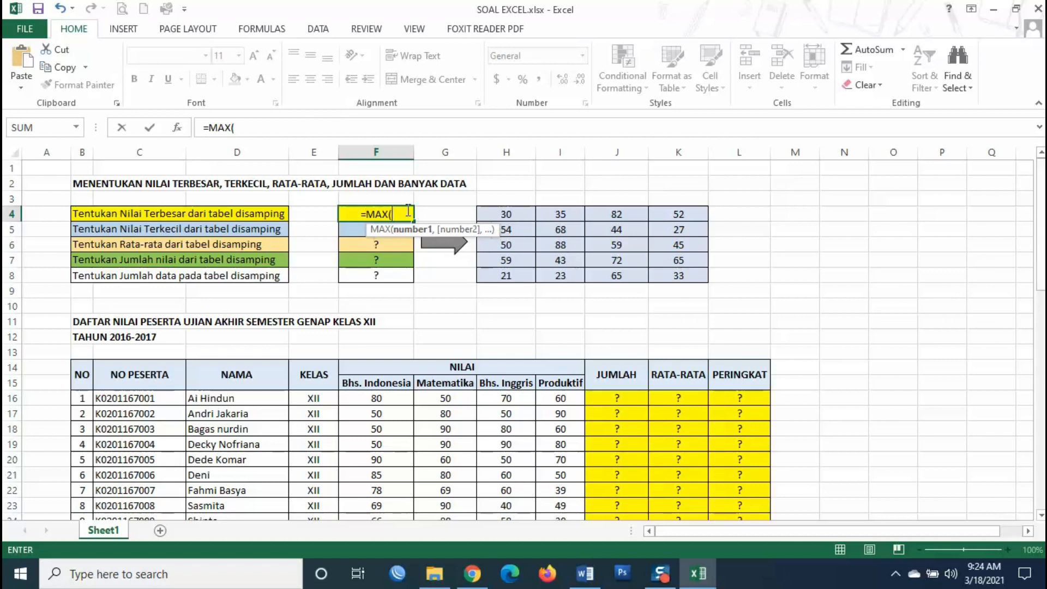
drag(510, 215, 668, 277)
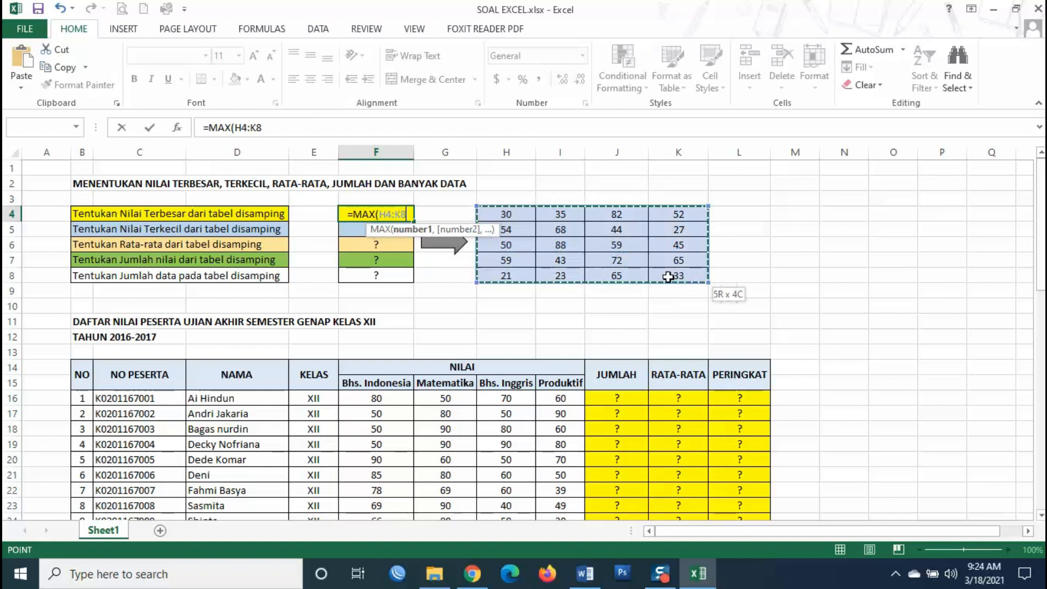
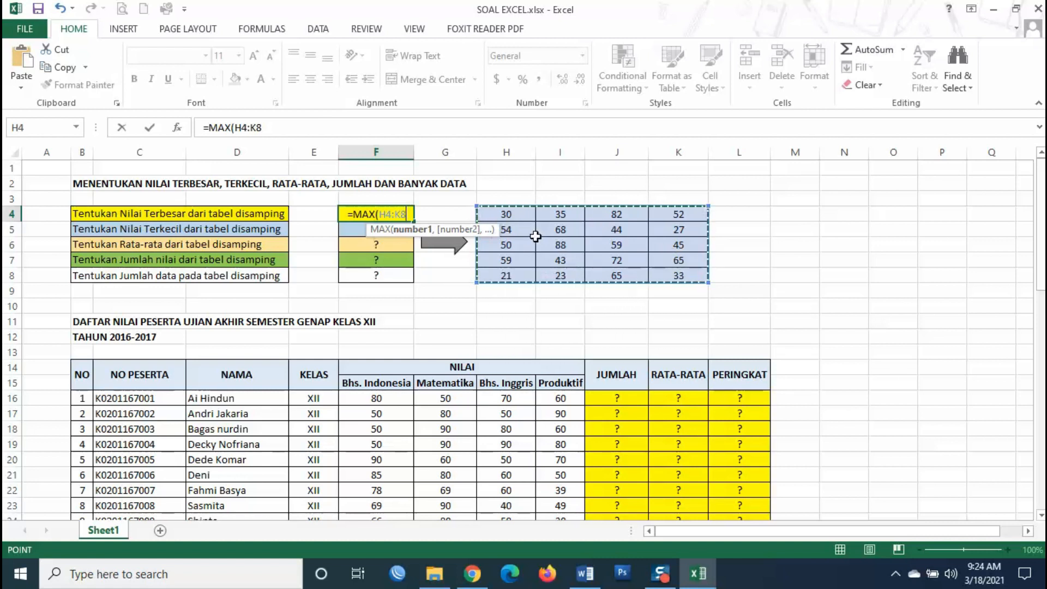
- Close and commit =MAX(H4:K8) in F4 so it returns 88, then check it
text())
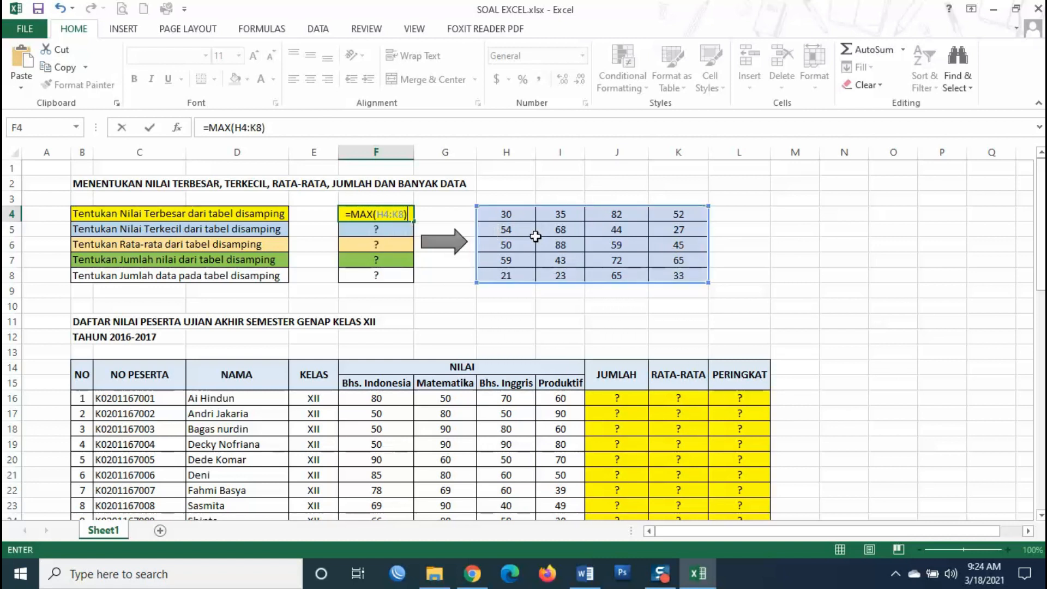
key(Return)
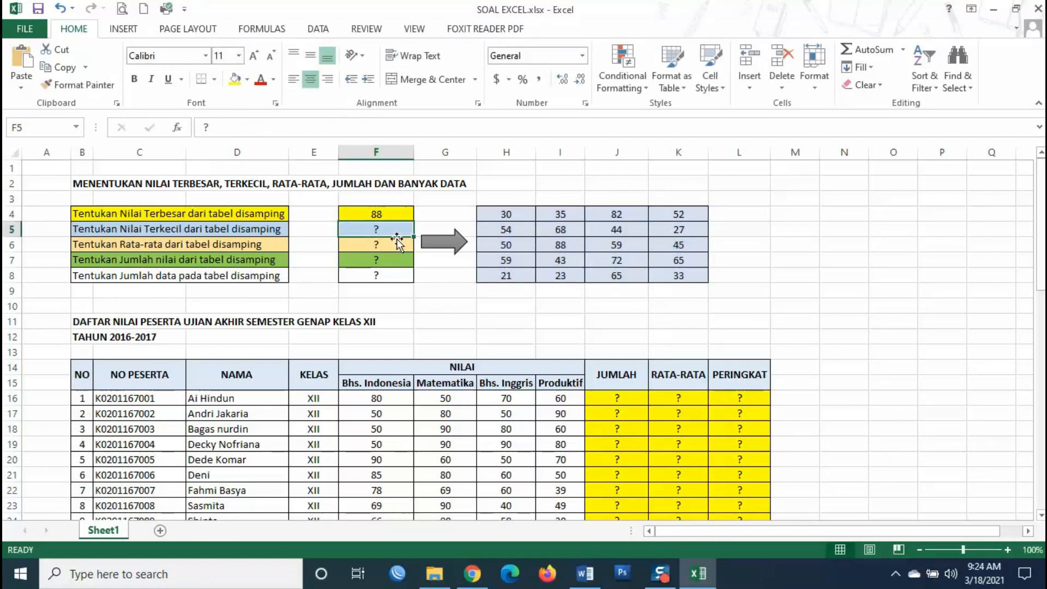
click(385, 214)
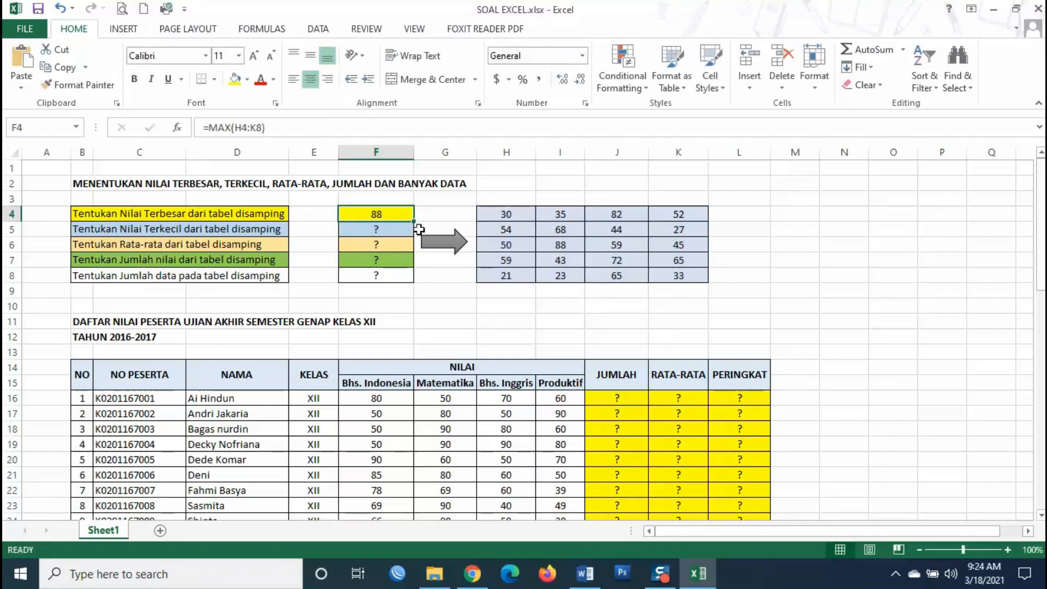
click(390, 230)
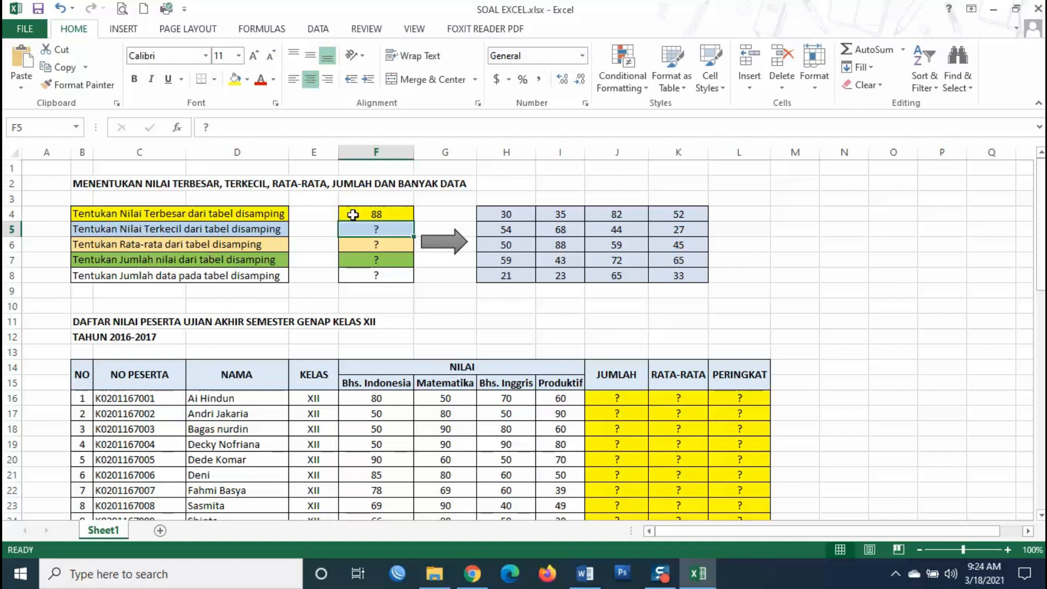
- Enter =MIN(H4:K8) in F5 to get the smallest value, 21
text(=)
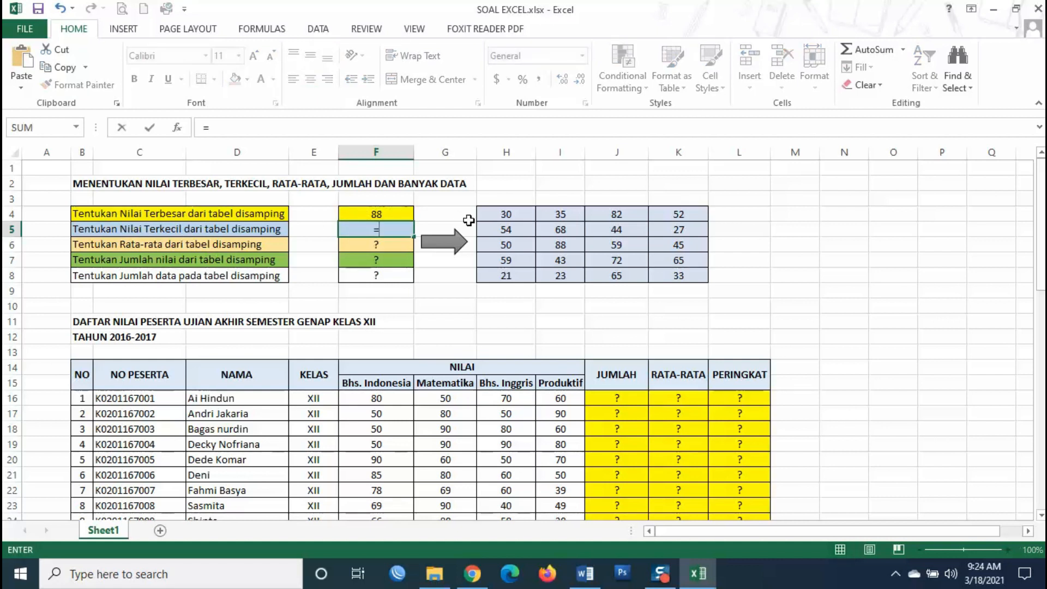
text(MIN()
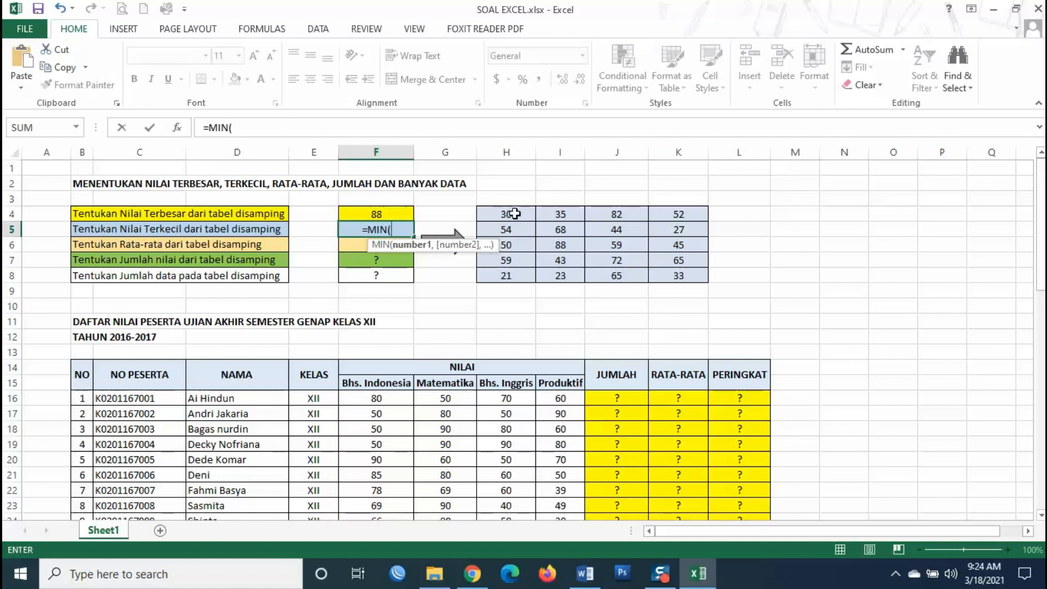
drag(514, 214, 676, 275)
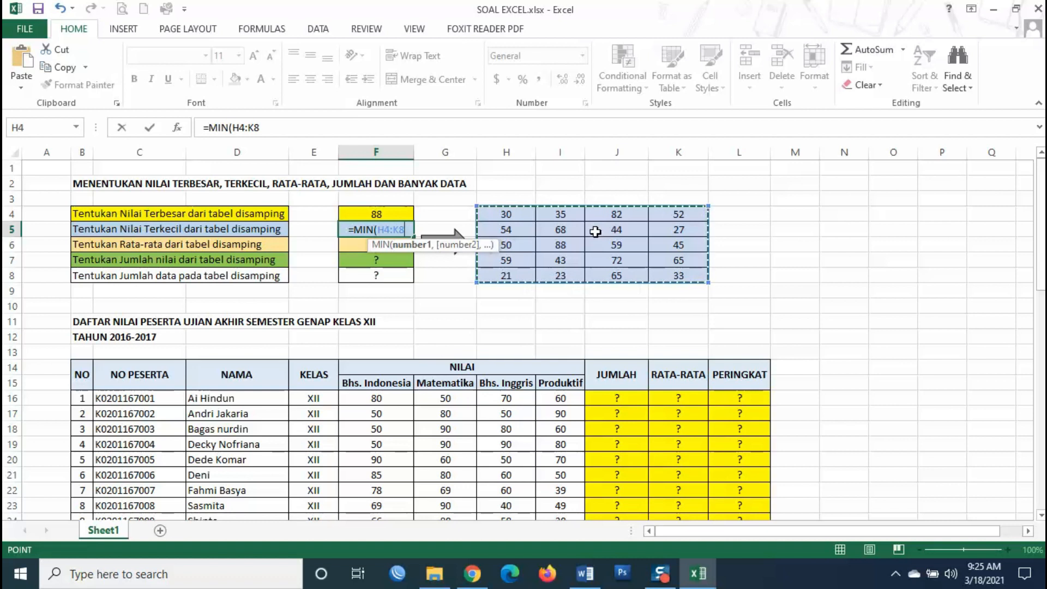
key(Return)
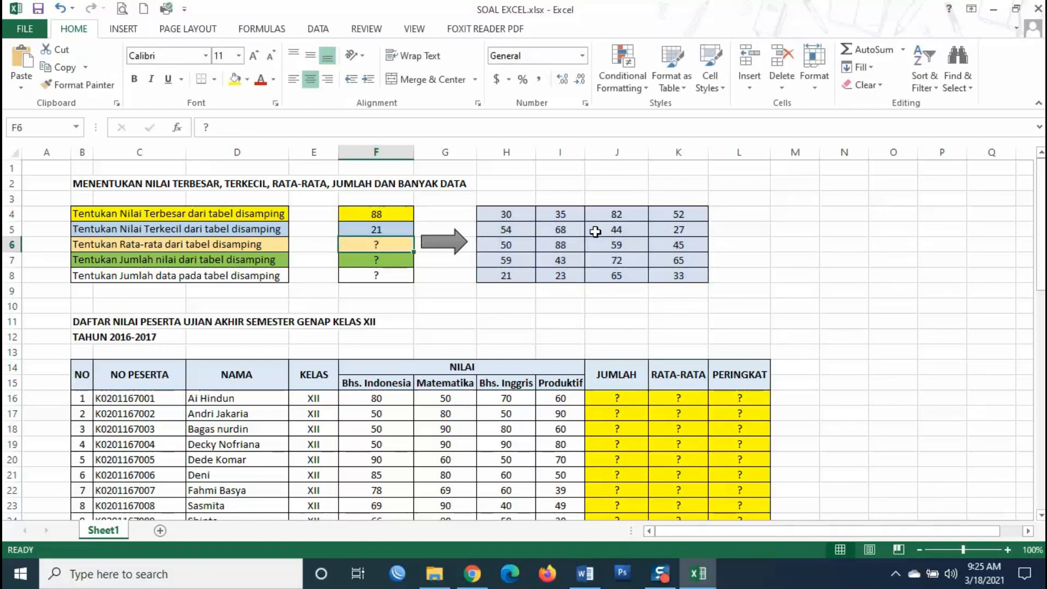
- Enter =AVERAGE(H4:K8) in F6, giving 50.75, and check the formula
click(80, 243)
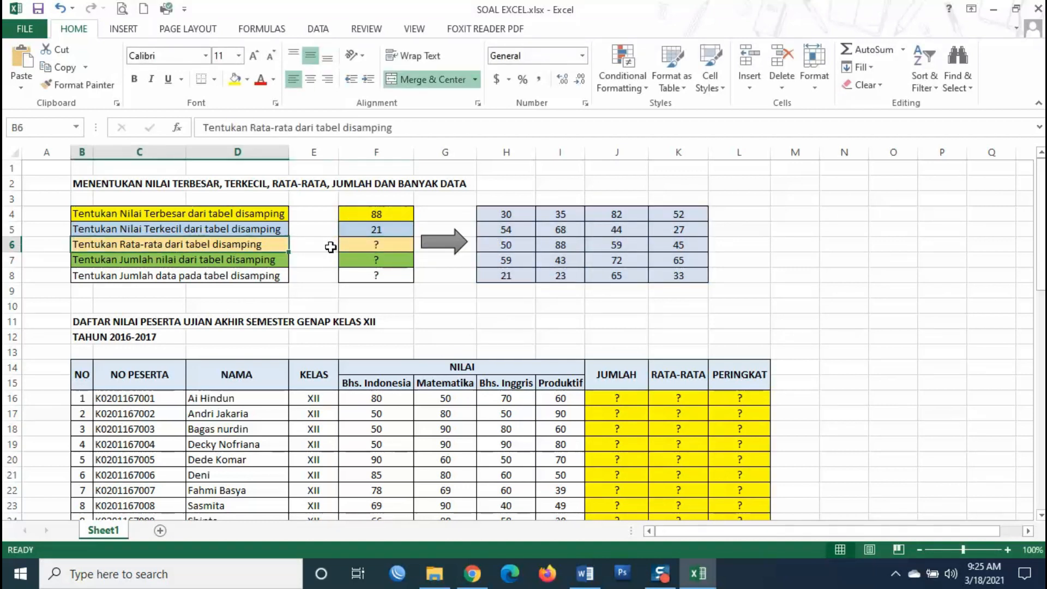
click(403, 245)
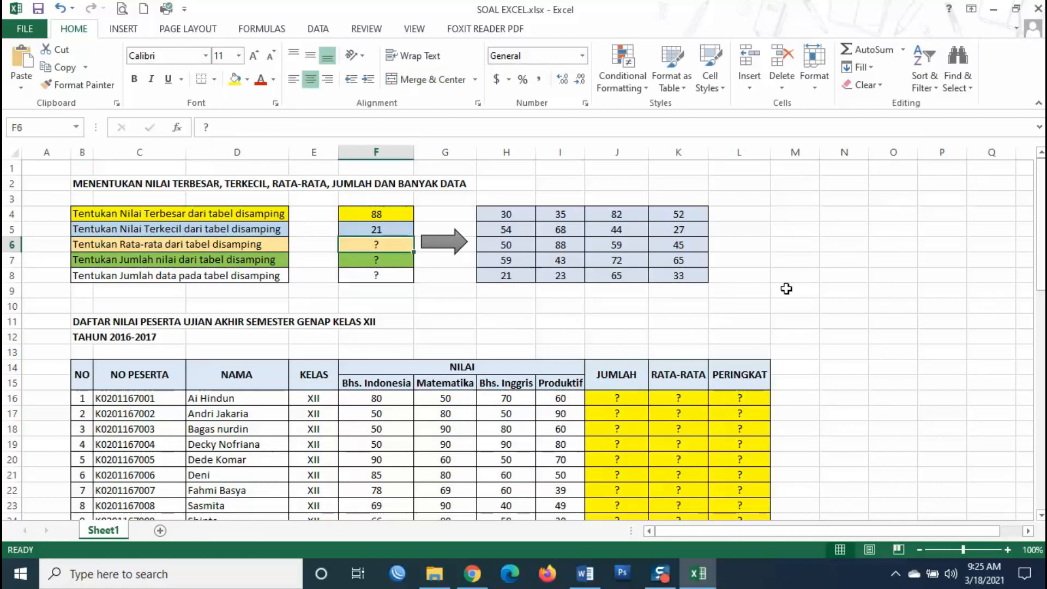
text(=)
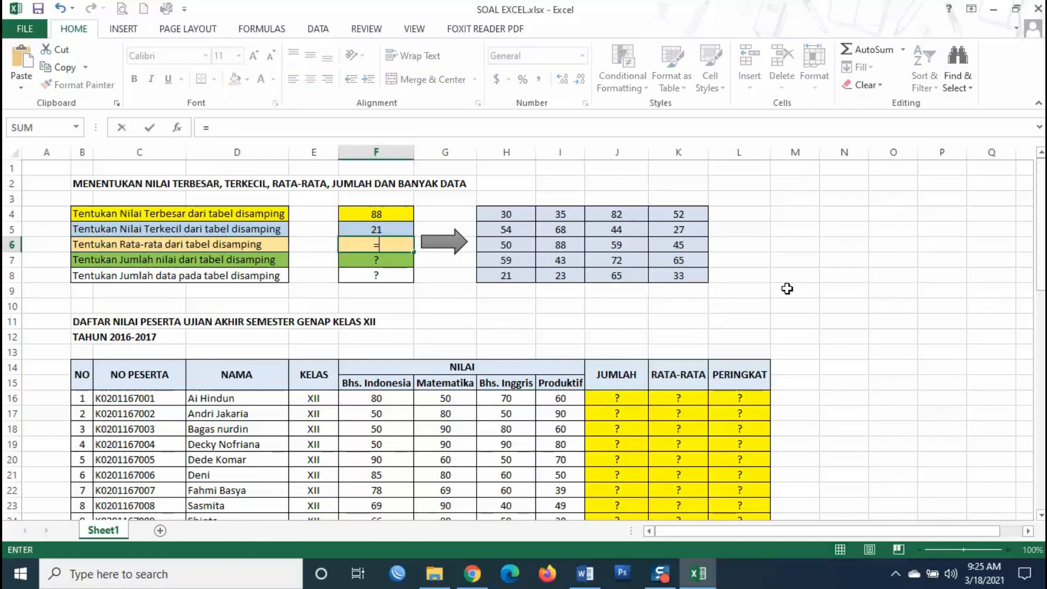
text(AVER)
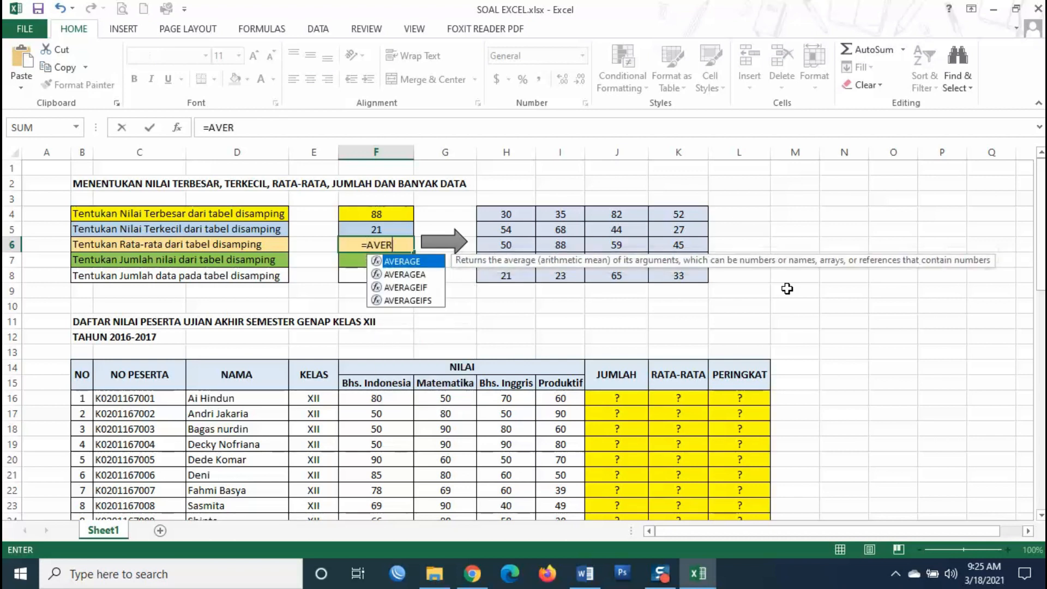
text(AGE()
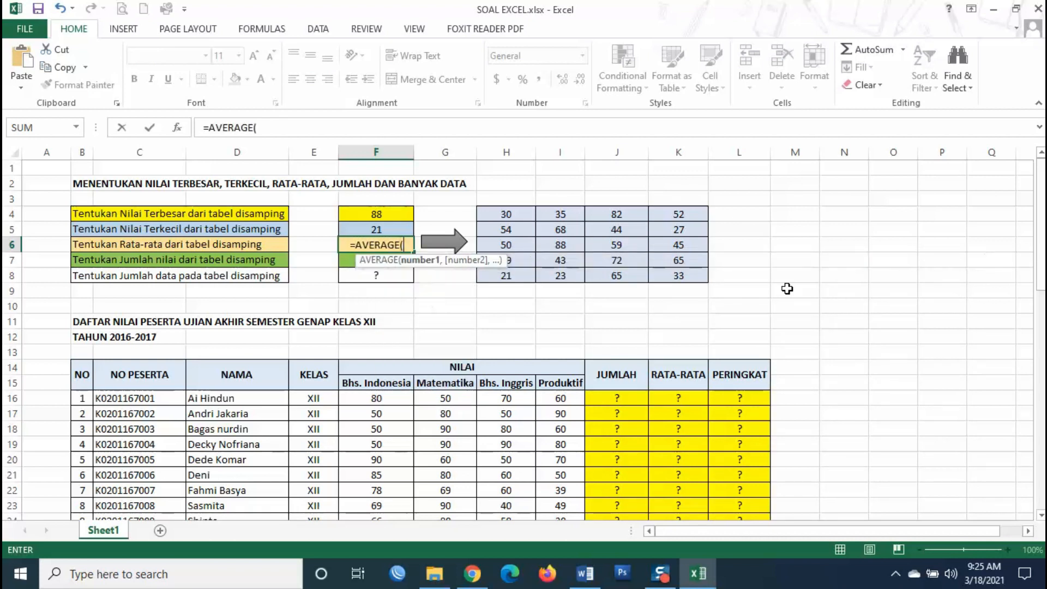
drag(528, 213, 676, 276)
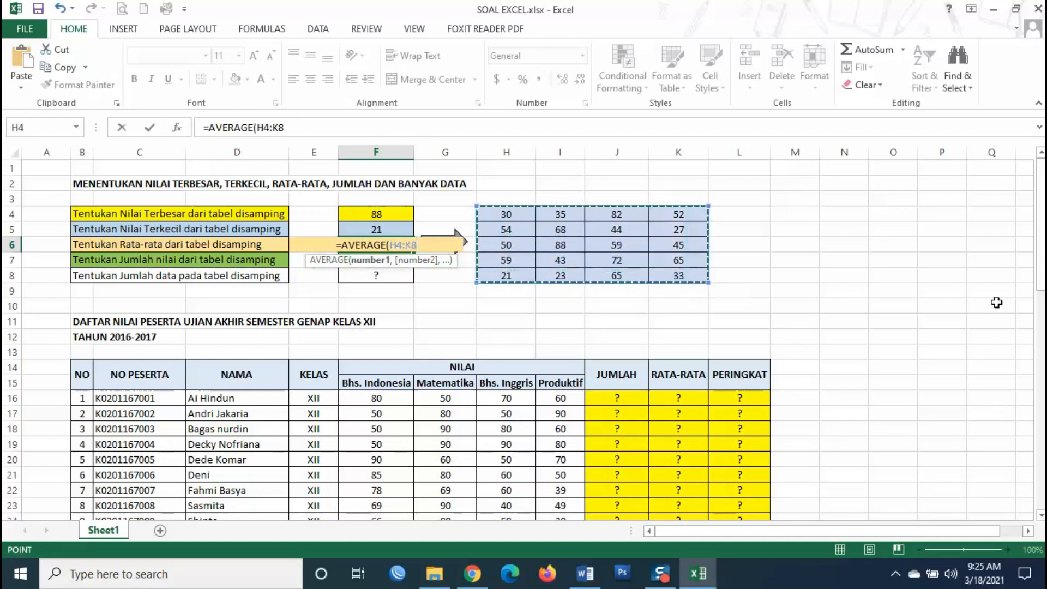
key(Return)
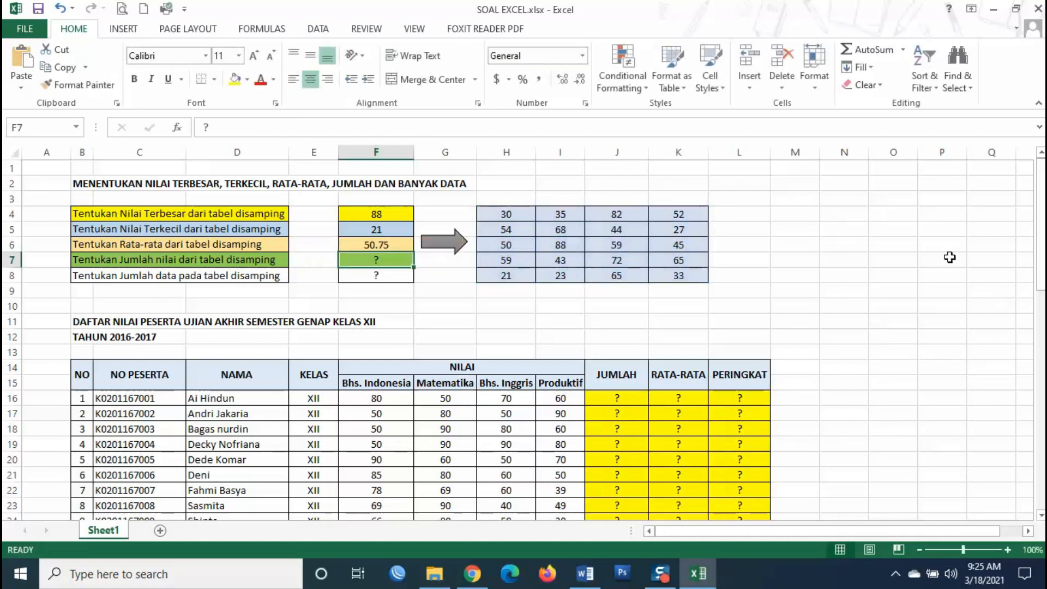
click(360, 241)
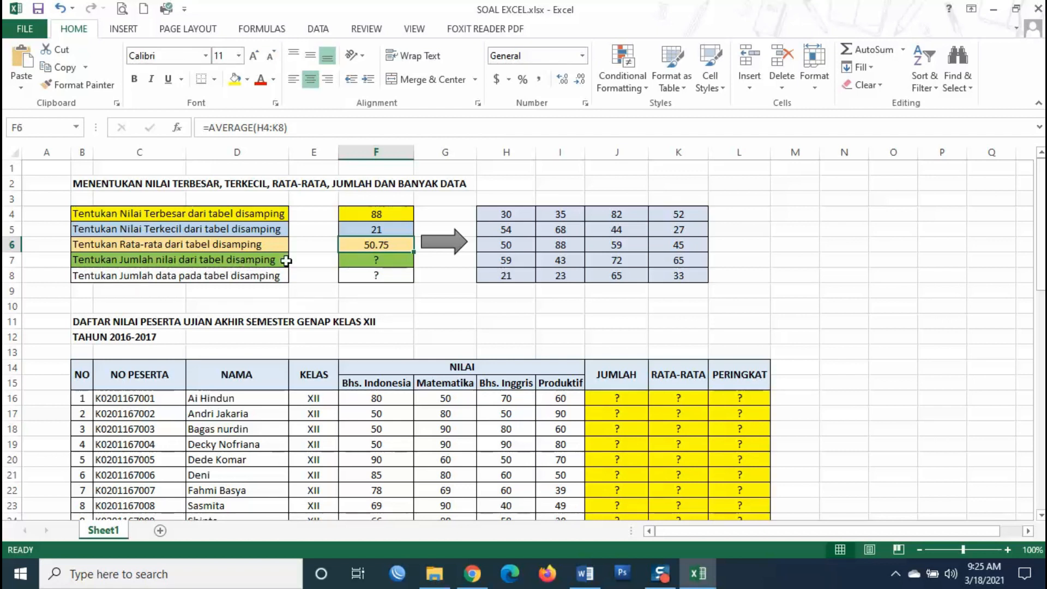
- Enter =SUM(H4:K8) in F7, giving 1015, and verify it against the status-bar sum
click(347, 260)
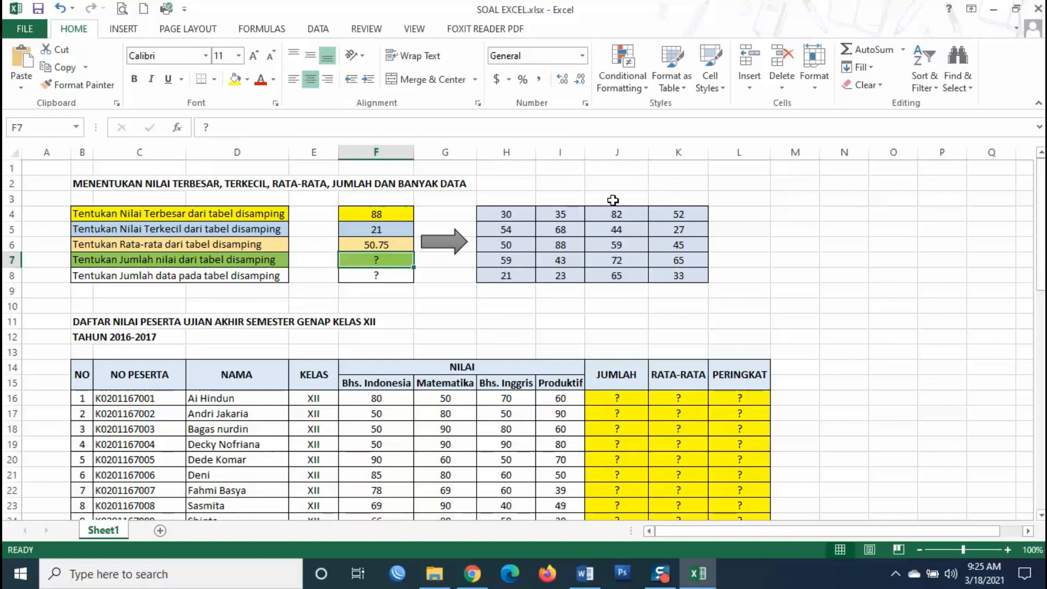
text(=)
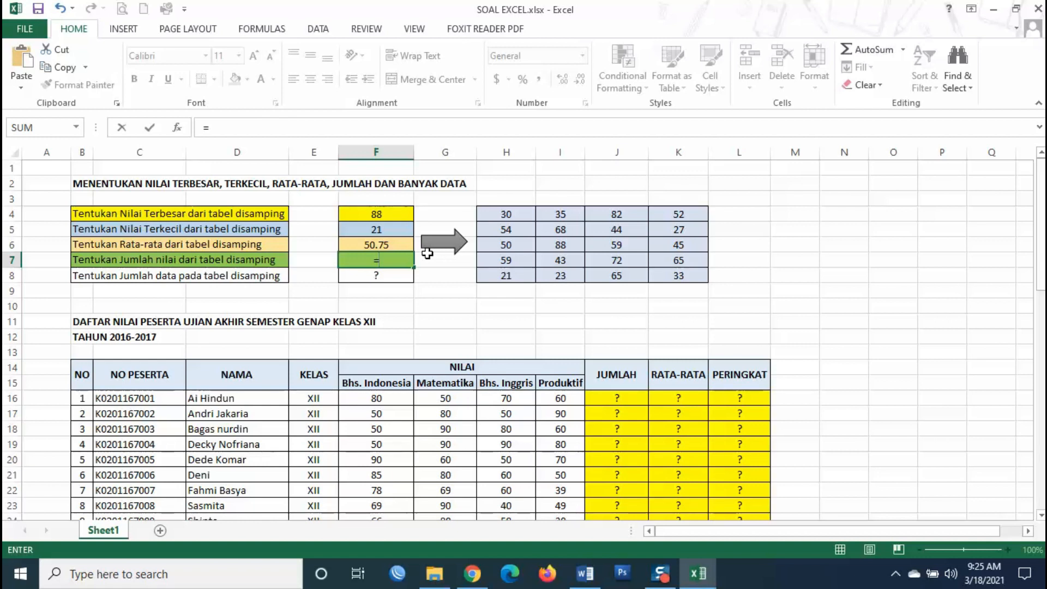
text(SUM()
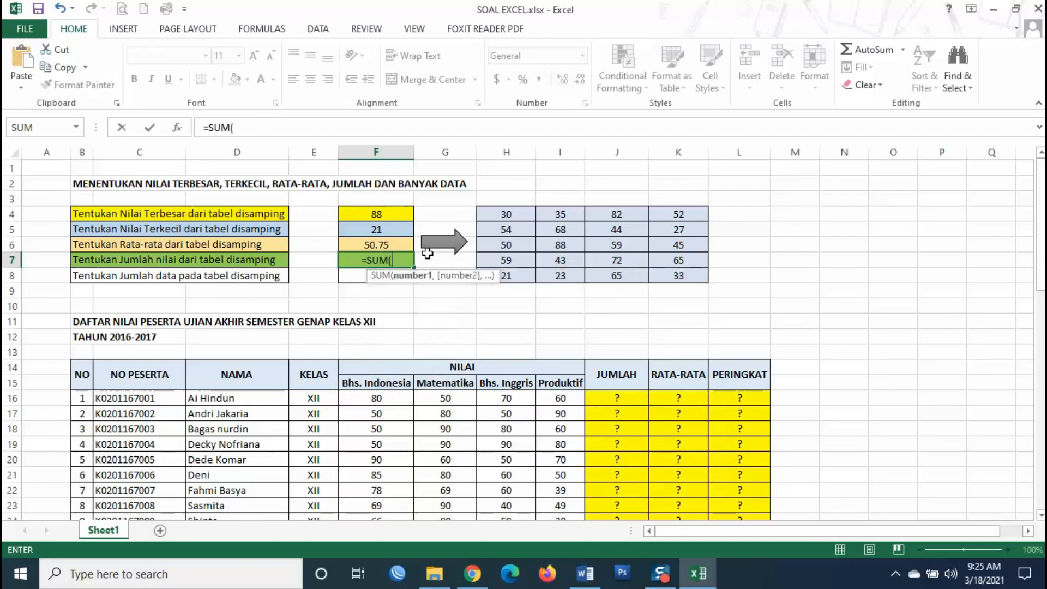
click(518, 223)
drag(518, 222, 679, 276)
text())
key(Return)
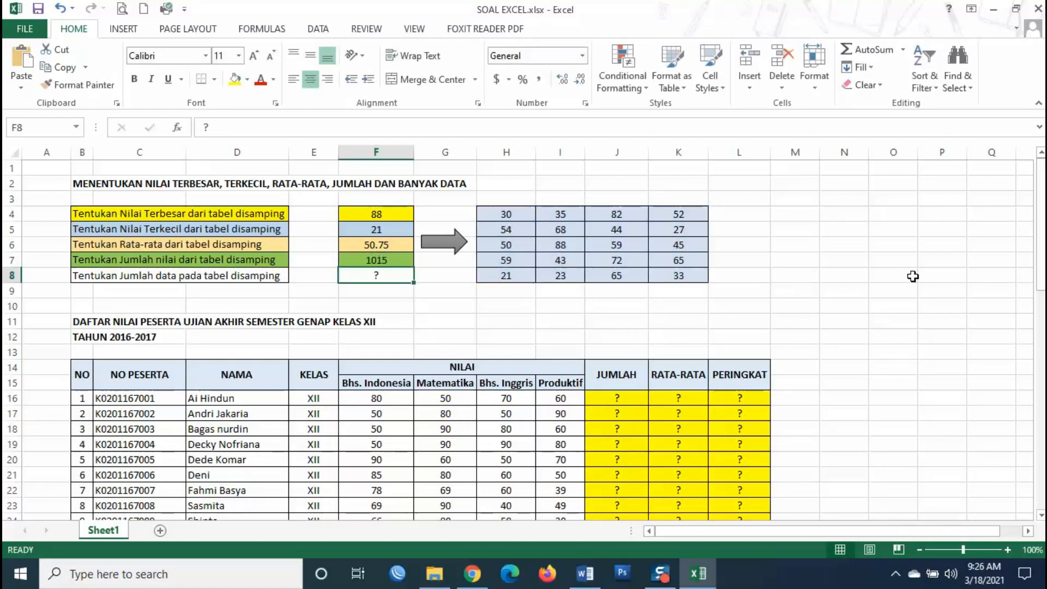
click(397, 259)
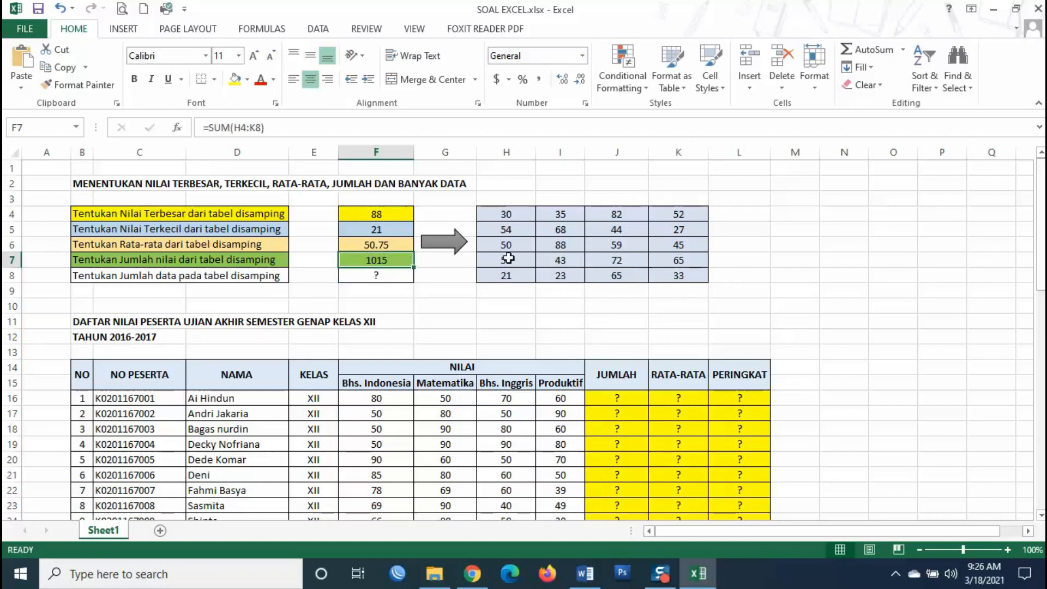
drag(519, 215, 671, 267)
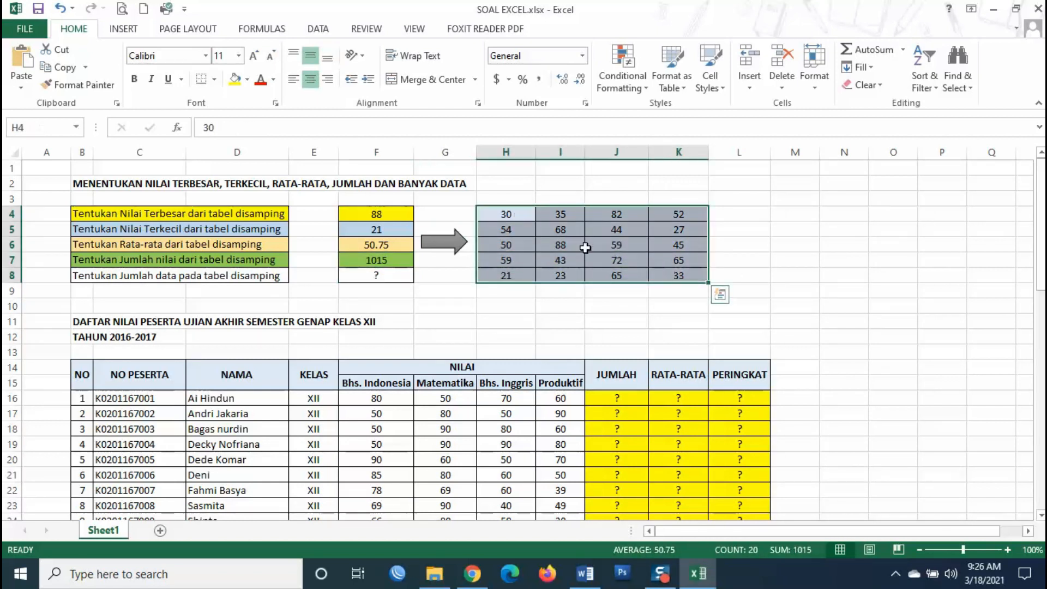
click(371, 276)
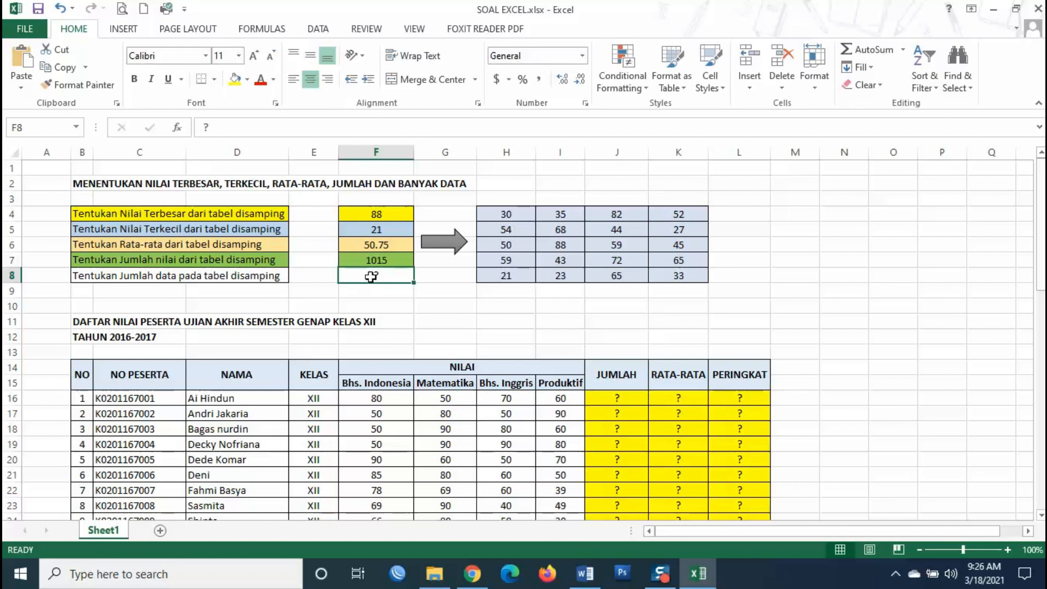
- Replace the typed 20 in F8 with =COUNTA(H4:K8), which counts 20 entries
text(20)
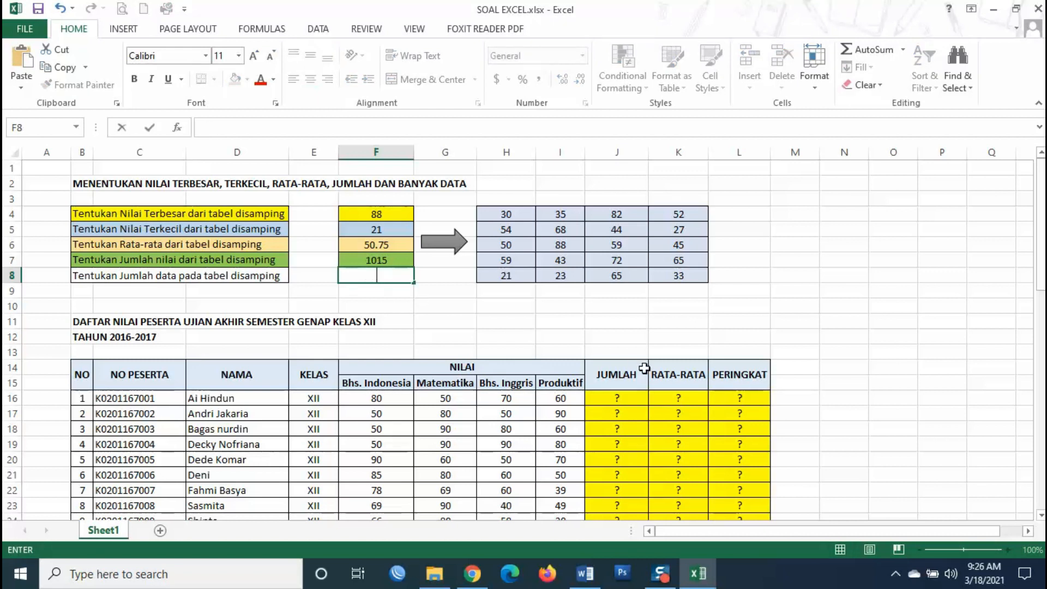
key(Return)
click(379, 278)
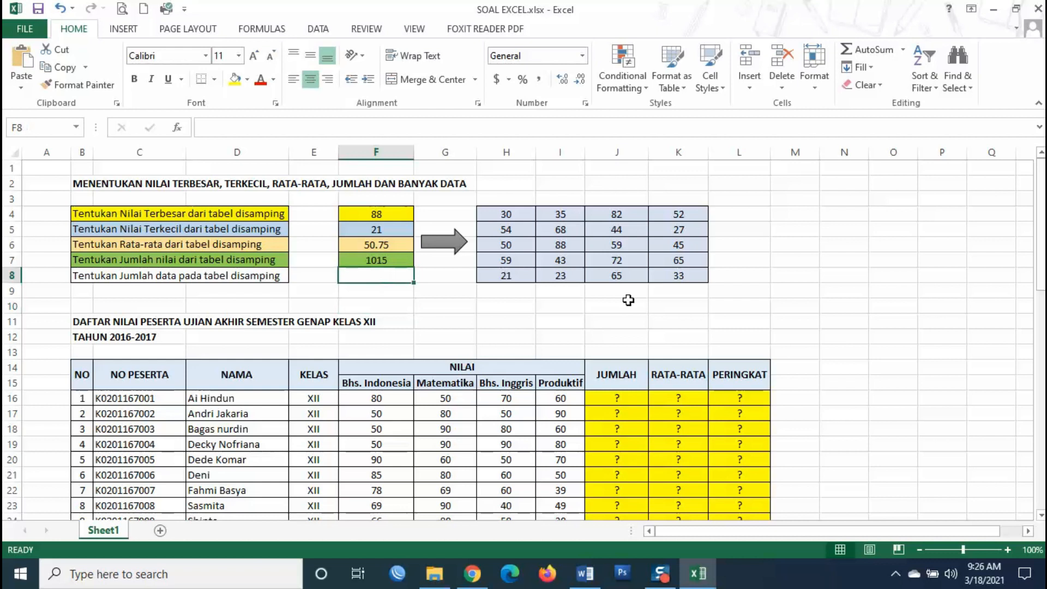
text(=)
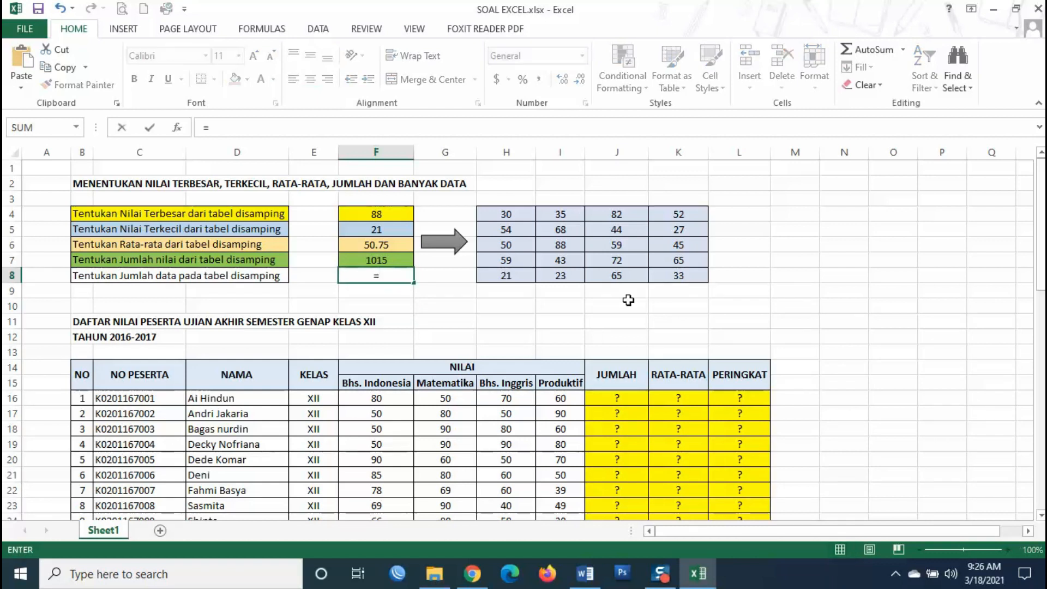
text(COUNTA()
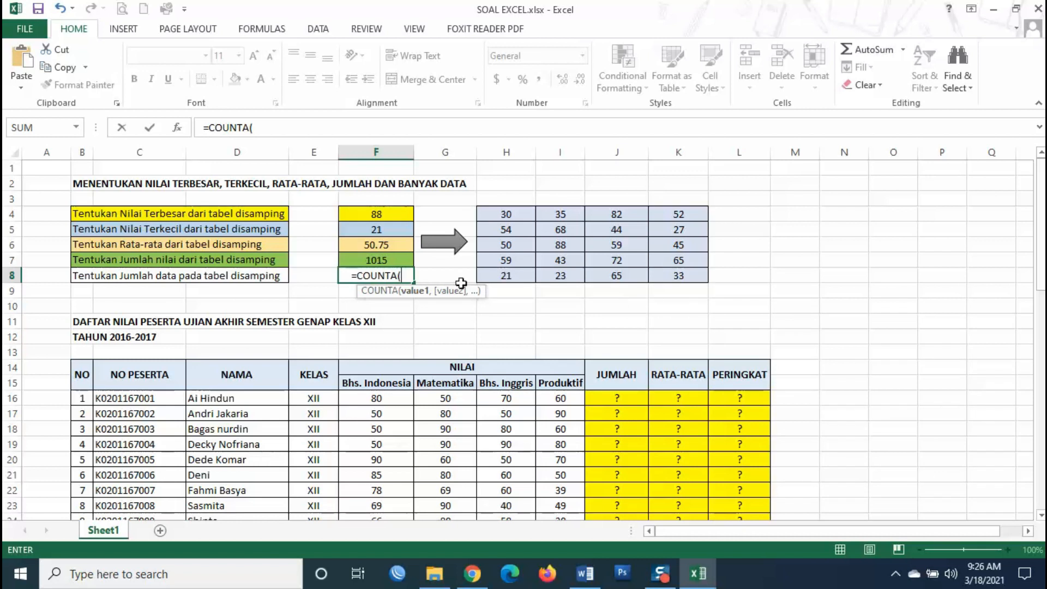
drag(491, 213, 680, 276)
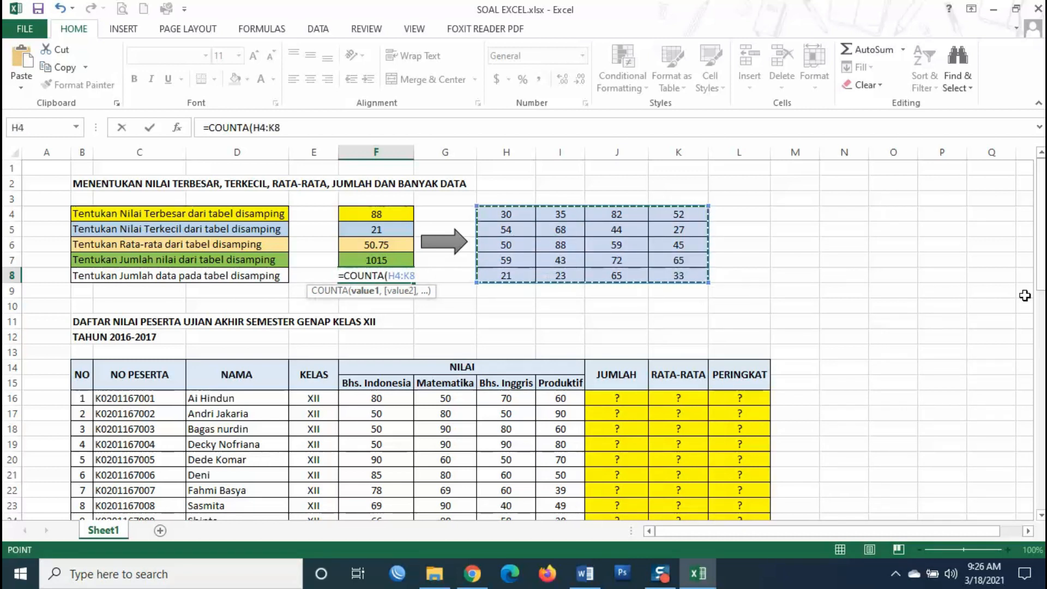
key(Return)
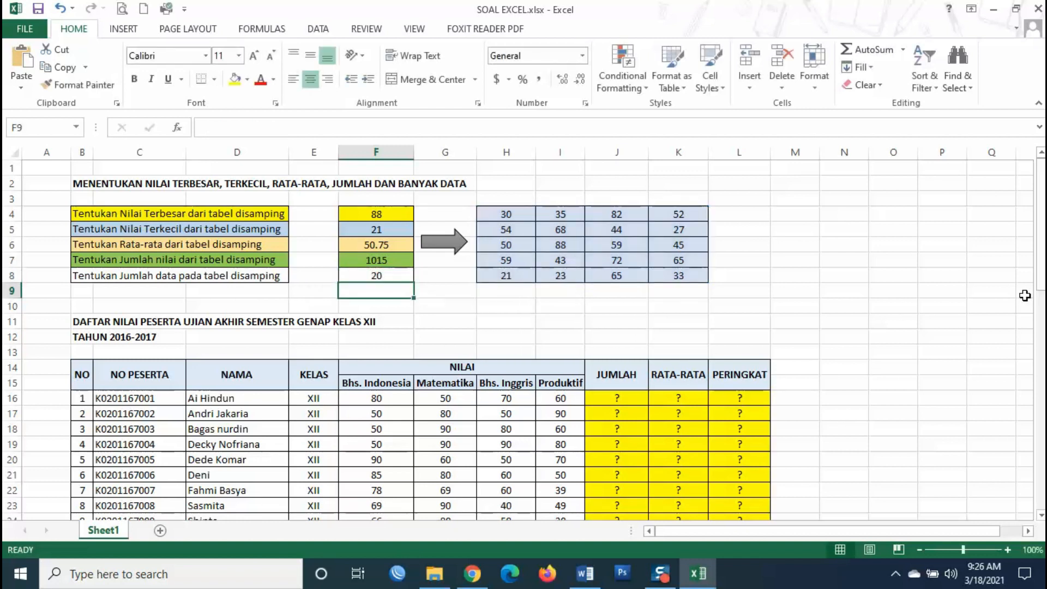
click(403, 275)
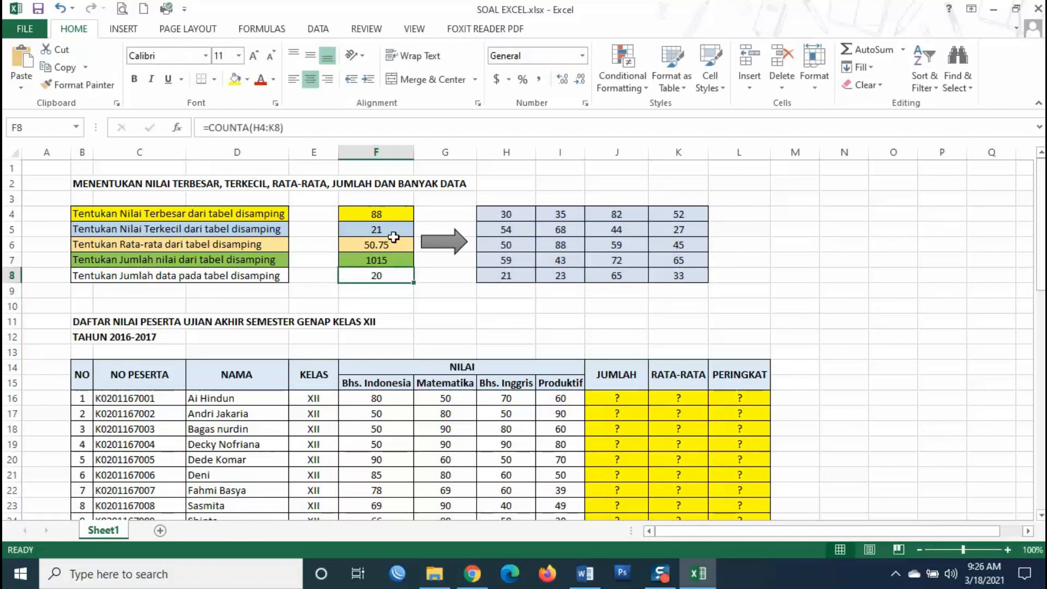
- Review the MAX, MIN, AVERAGE, SUM and COUNTA formulas in F4 through F8
click(214, 128)
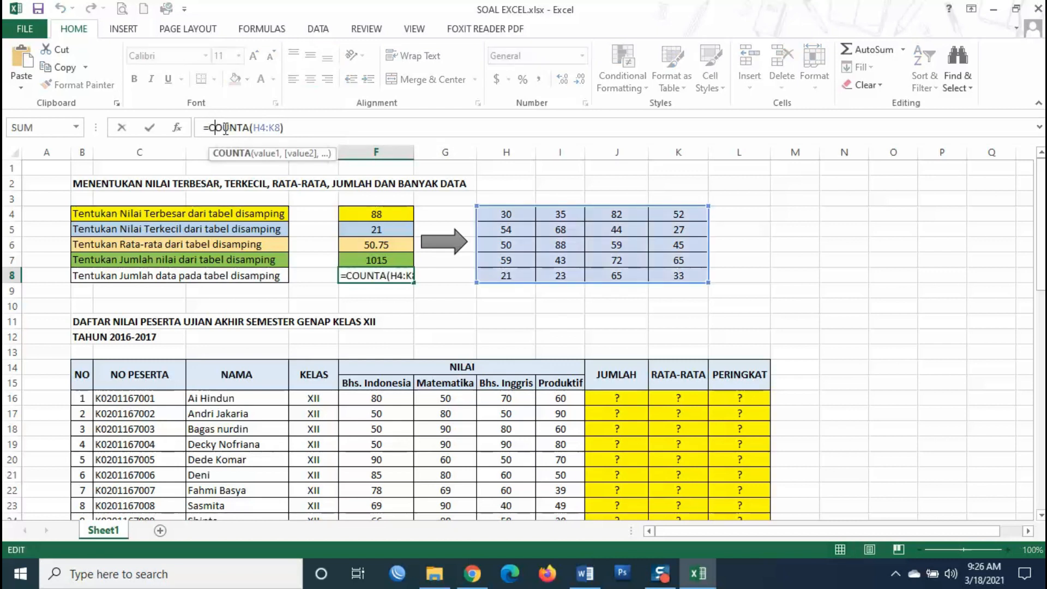
click(388, 209)
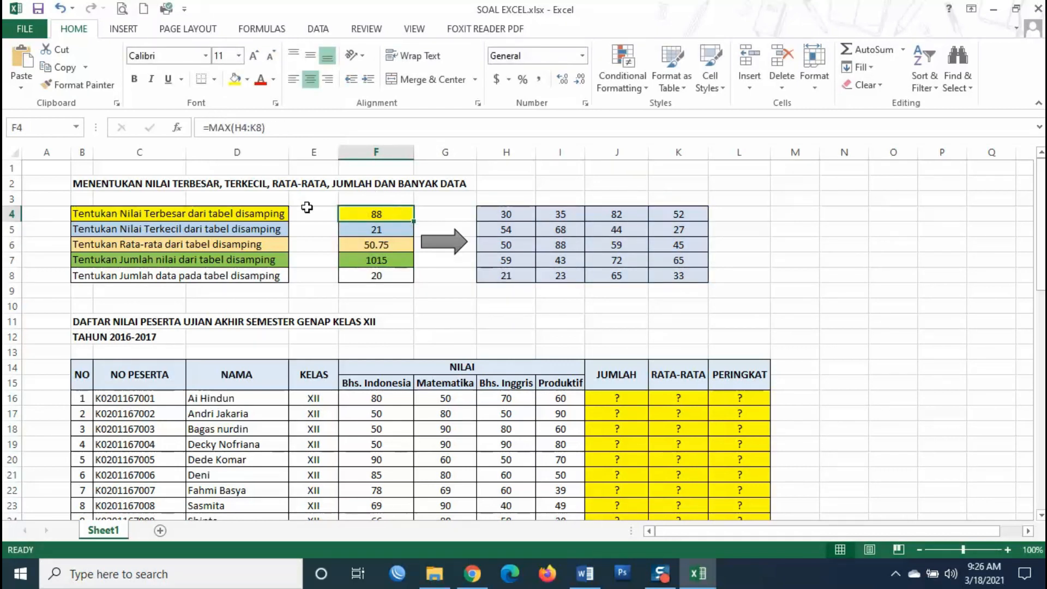
click(367, 230)
click(369, 245)
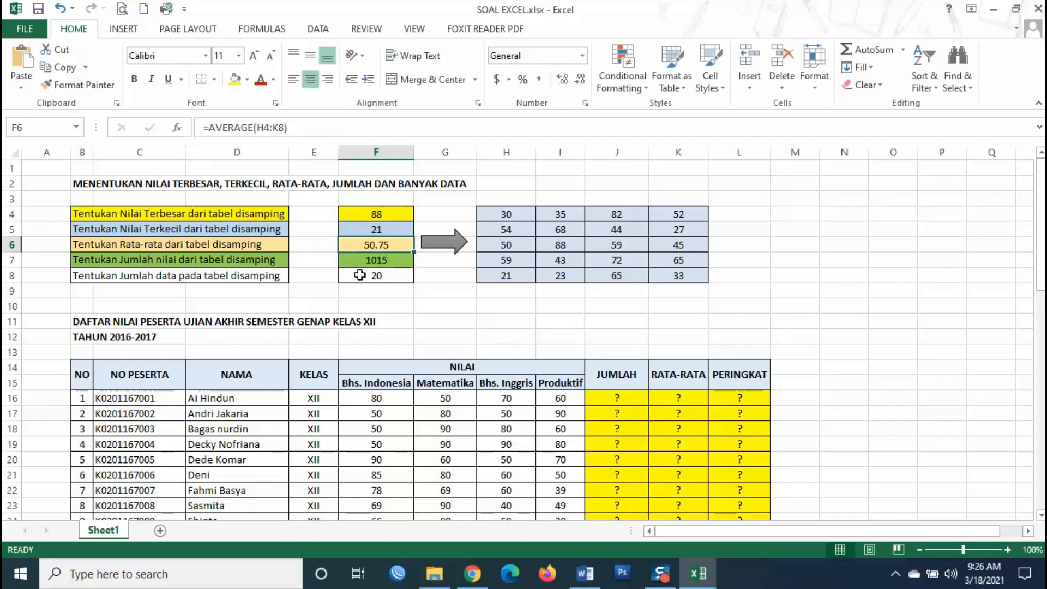
click(361, 260)
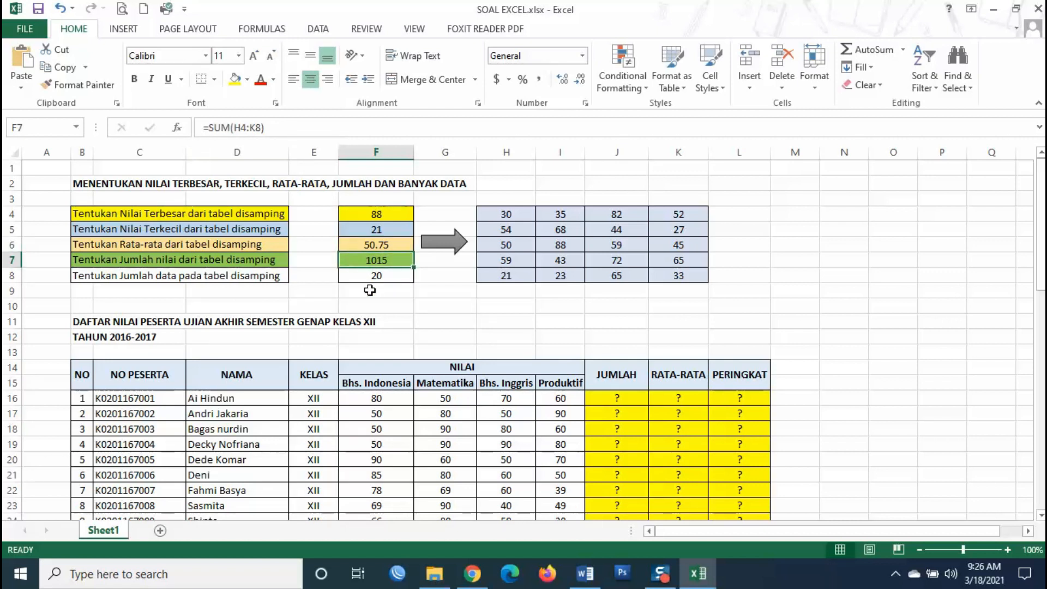
click(356, 277)
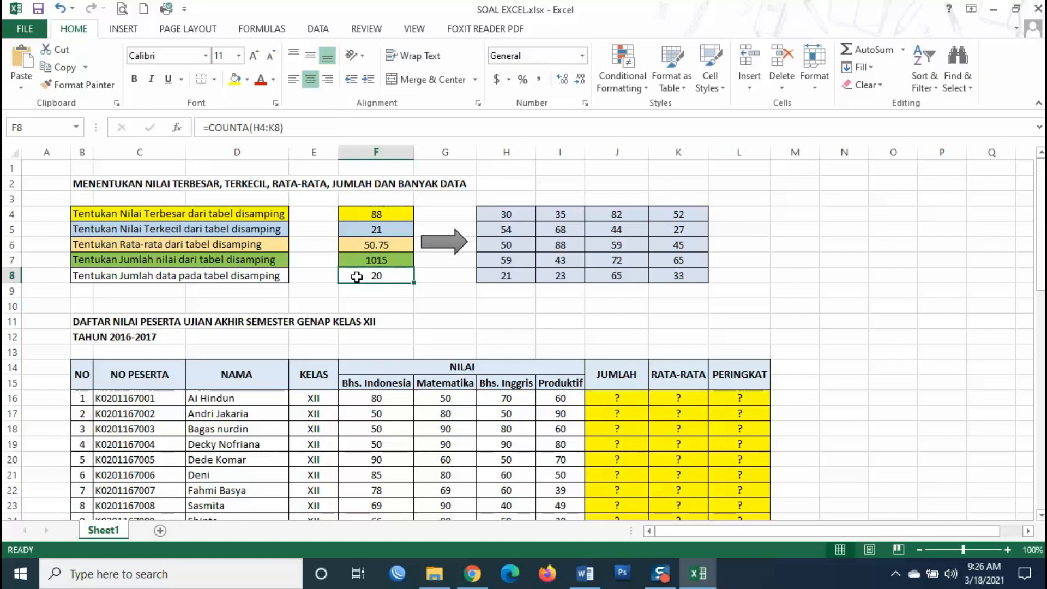
click(465, 293)
scroll(395, 234, down, 1)
scroll(384, 263, up, 1)
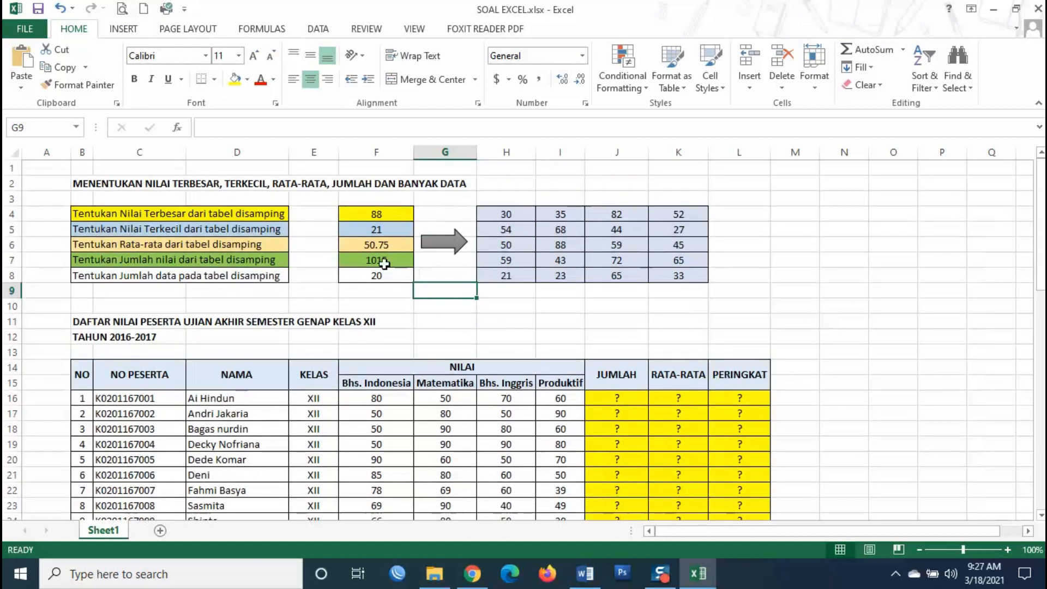
click(396, 212)
click(387, 247)
click(385, 261)
scroll(767, 297, down, 1)
scroll(768, 296, down, 2)
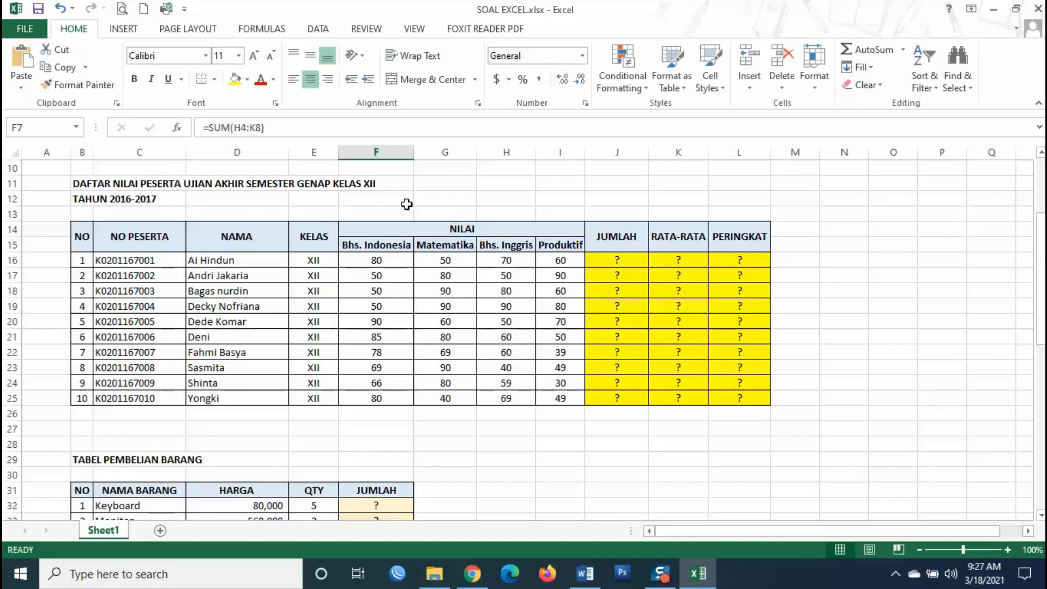
click(139, 201)
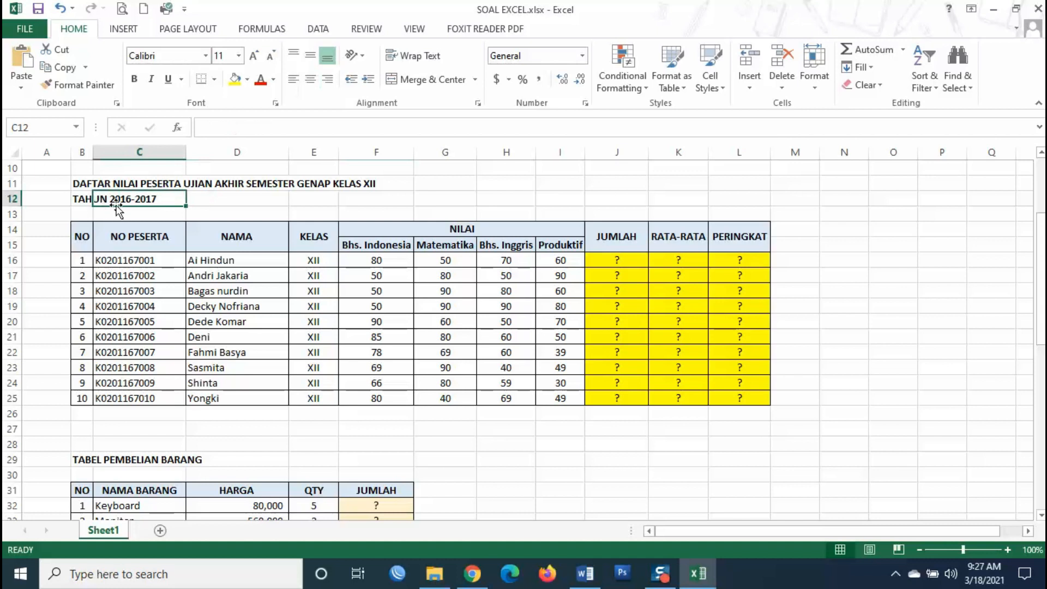
click(330, 212)
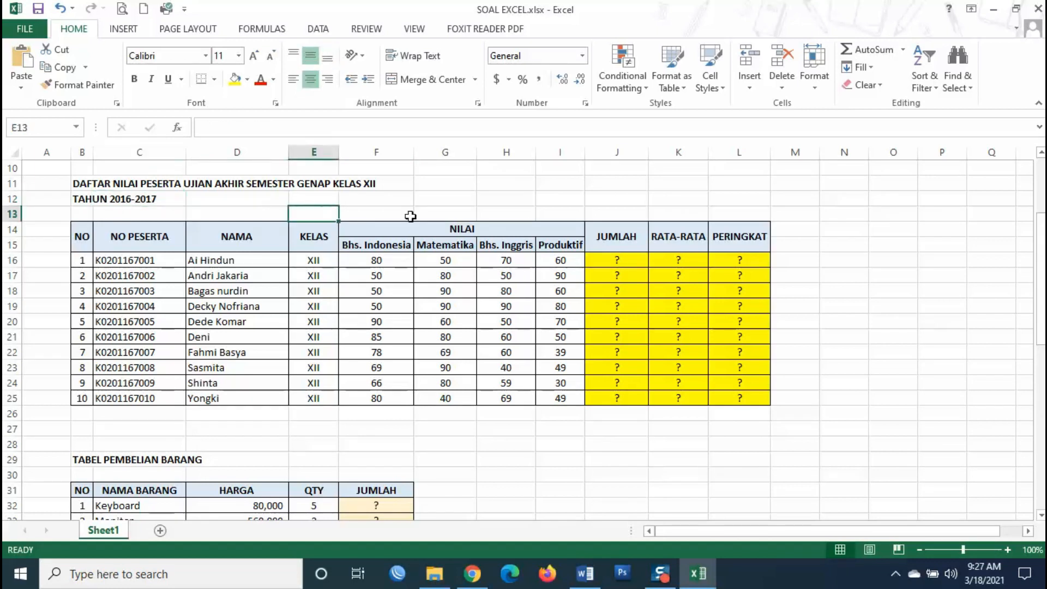
click(621, 258)
click(674, 259)
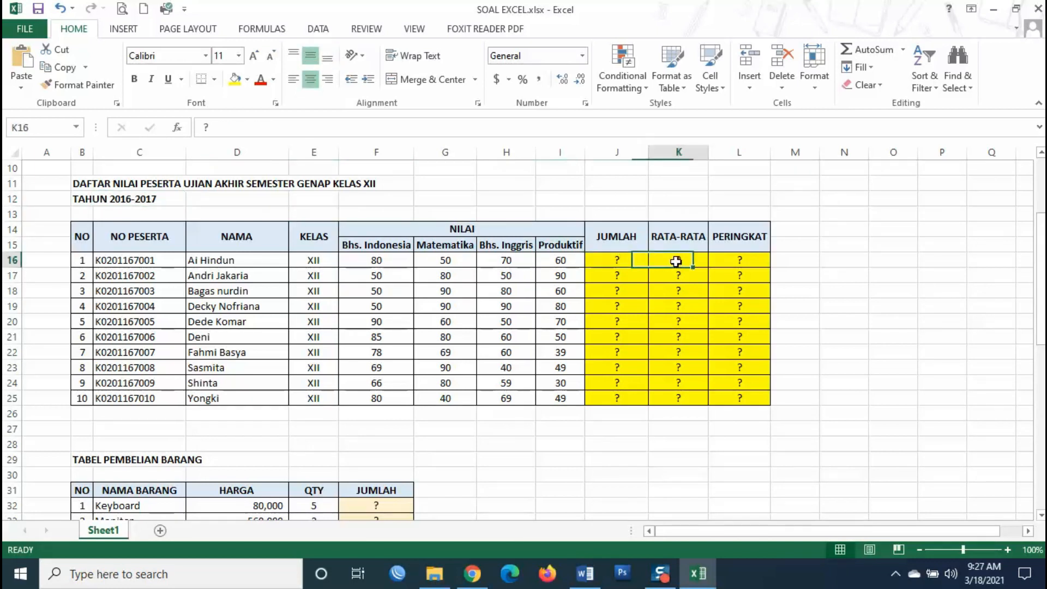
click(740, 260)
click(616, 260)
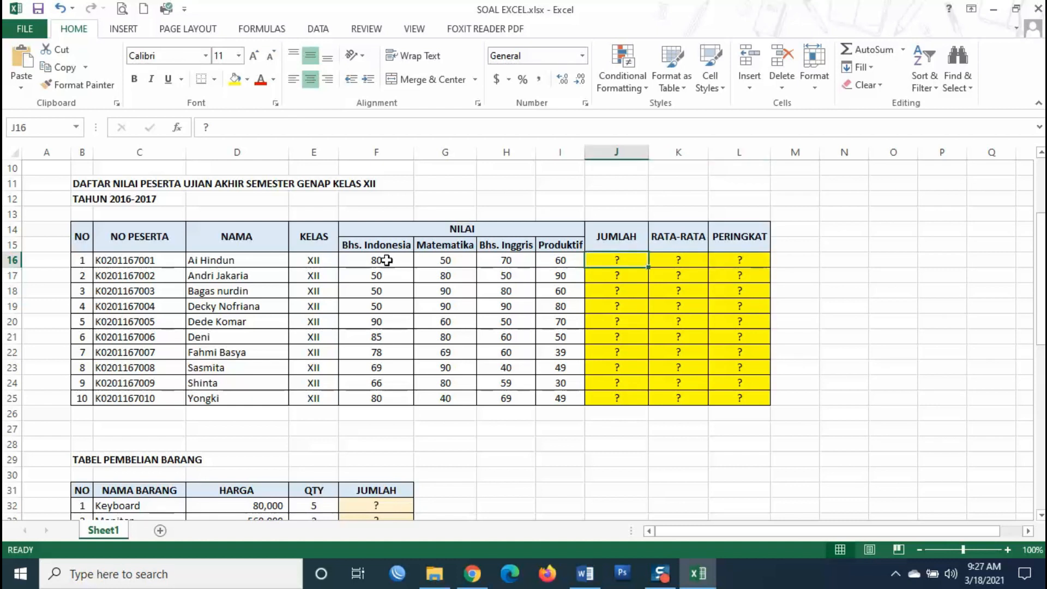
click(759, 258)
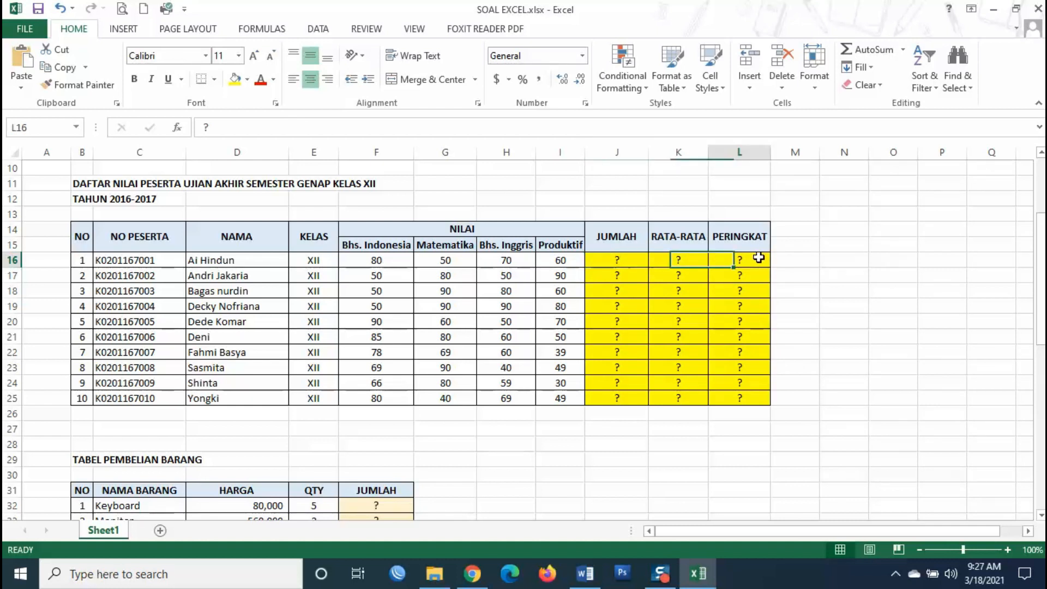
click(207, 259)
click(247, 275)
click(250, 295)
click(244, 307)
click(242, 321)
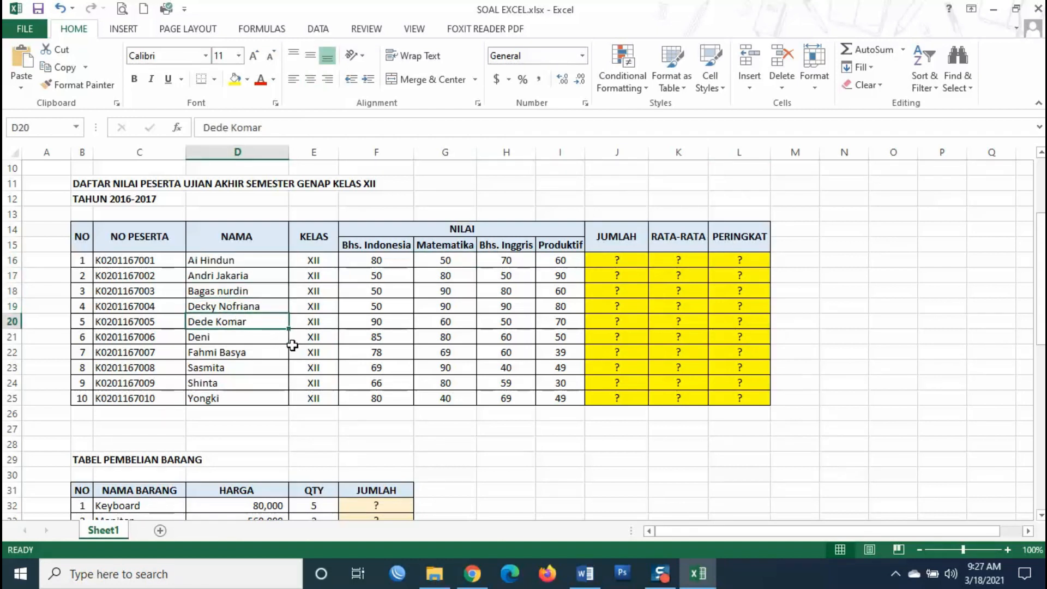
click(240, 368)
click(243, 384)
click(249, 398)
click(591, 340)
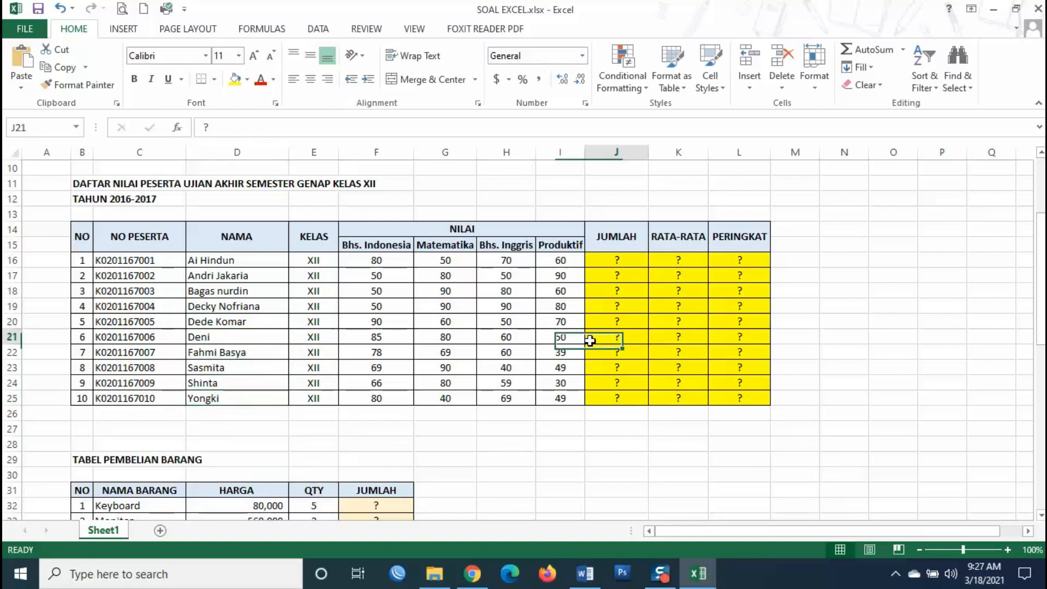
click(632, 264)
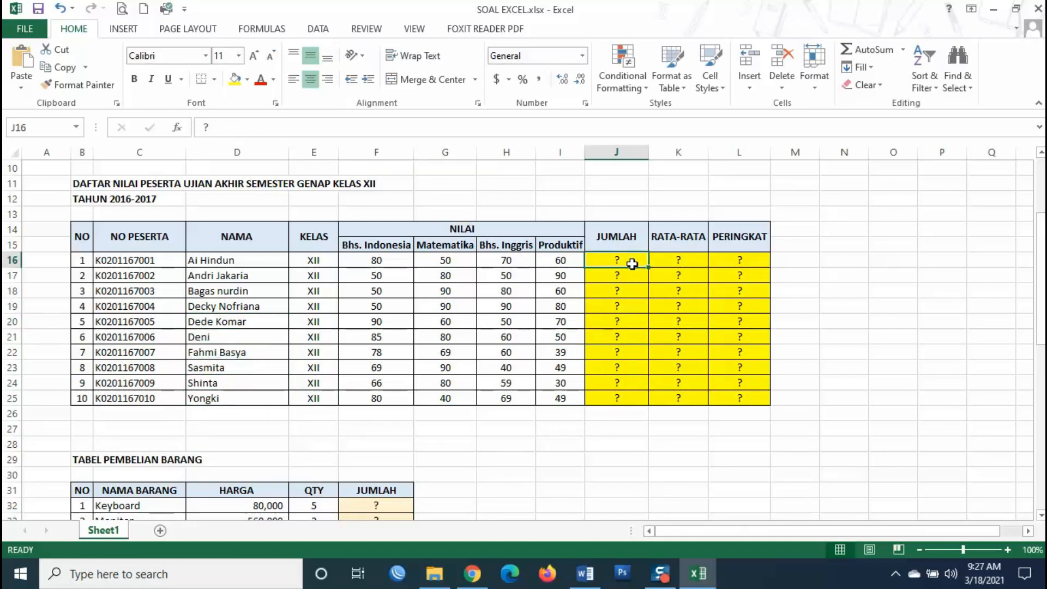
scroll(632, 264, up, 3)
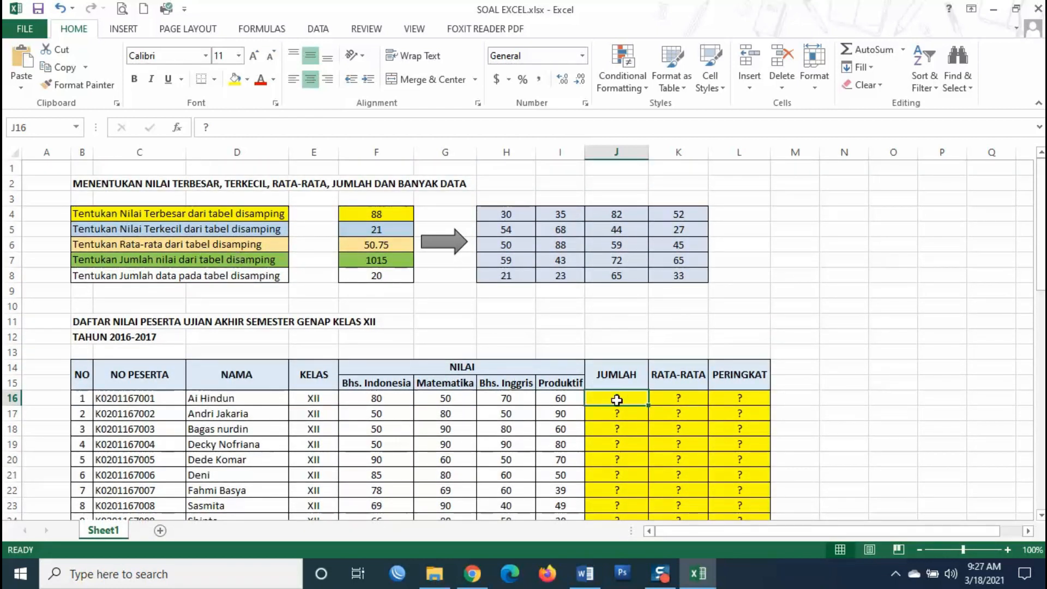
- Enter =SUM(F16:I16) in J16 to total the first student's scores, 260
text(=)
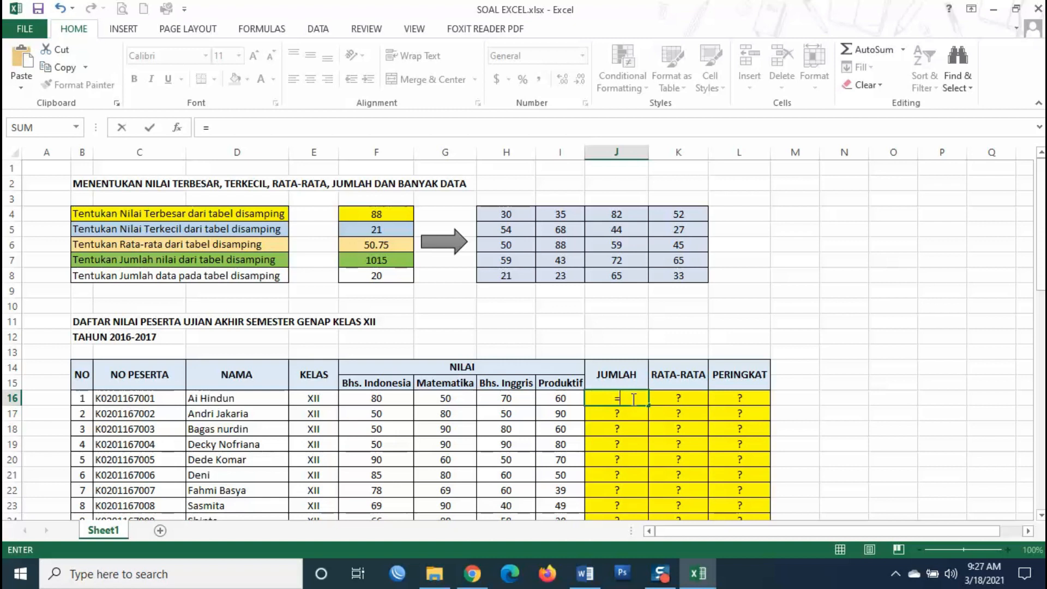
text(SUM()
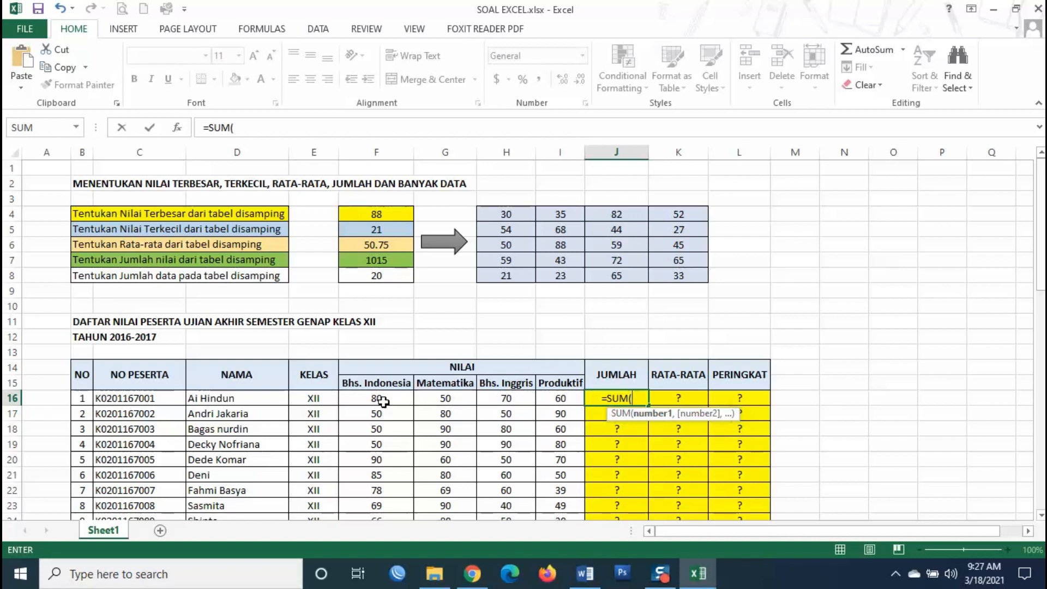
drag(371, 399, 554, 398)
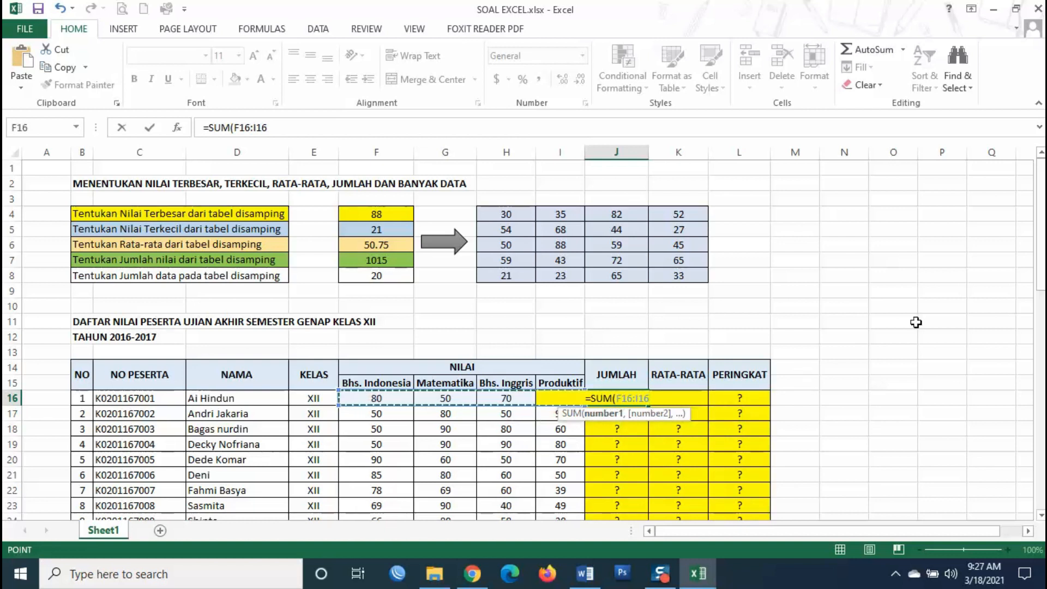
key(Return)
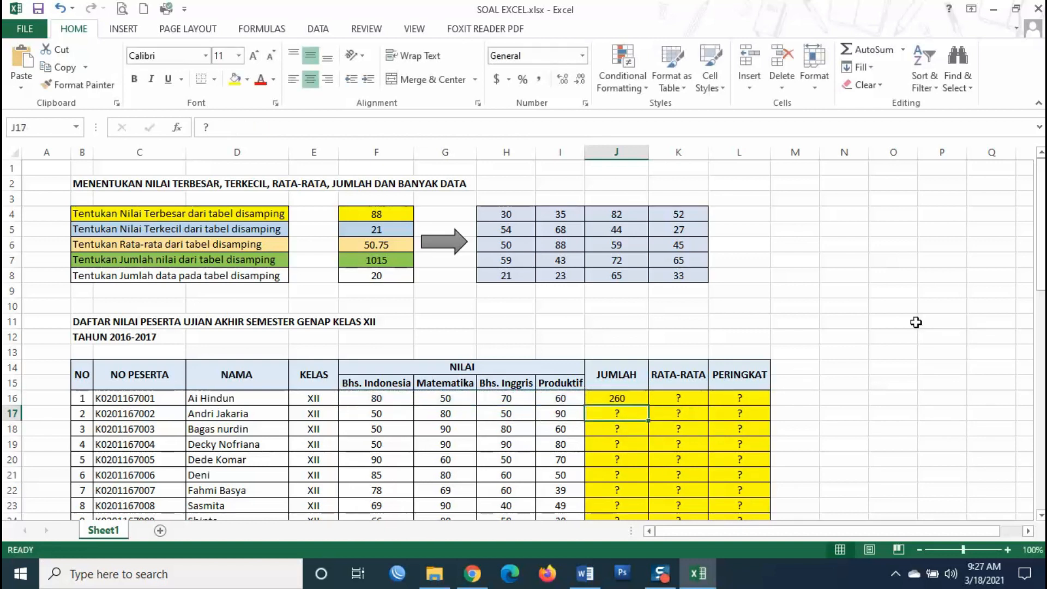
click(634, 397)
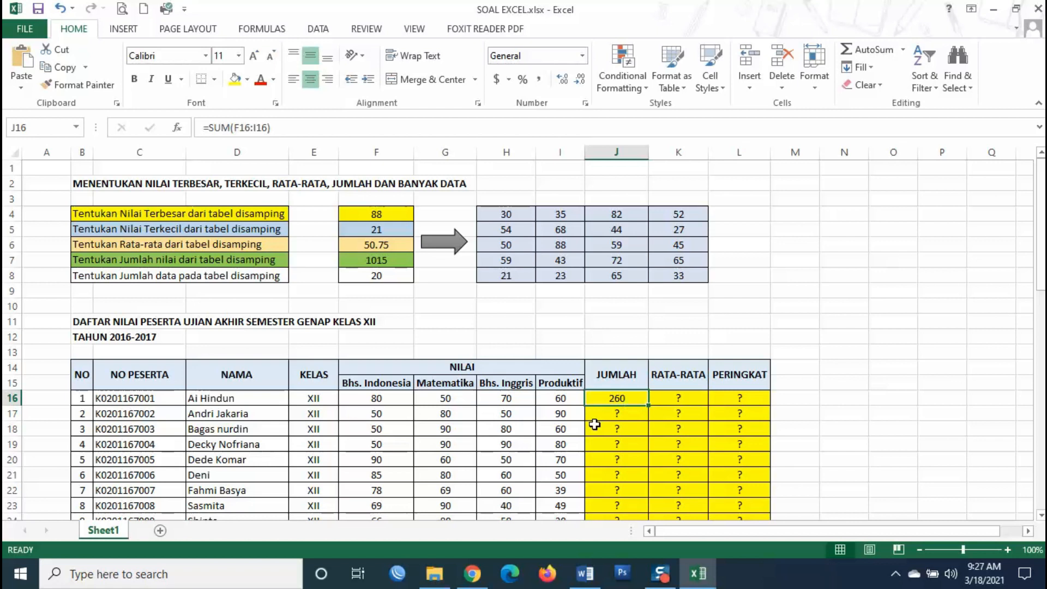
- Recheck the J16 total formula, confirming it still shows 260
click(607, 412)
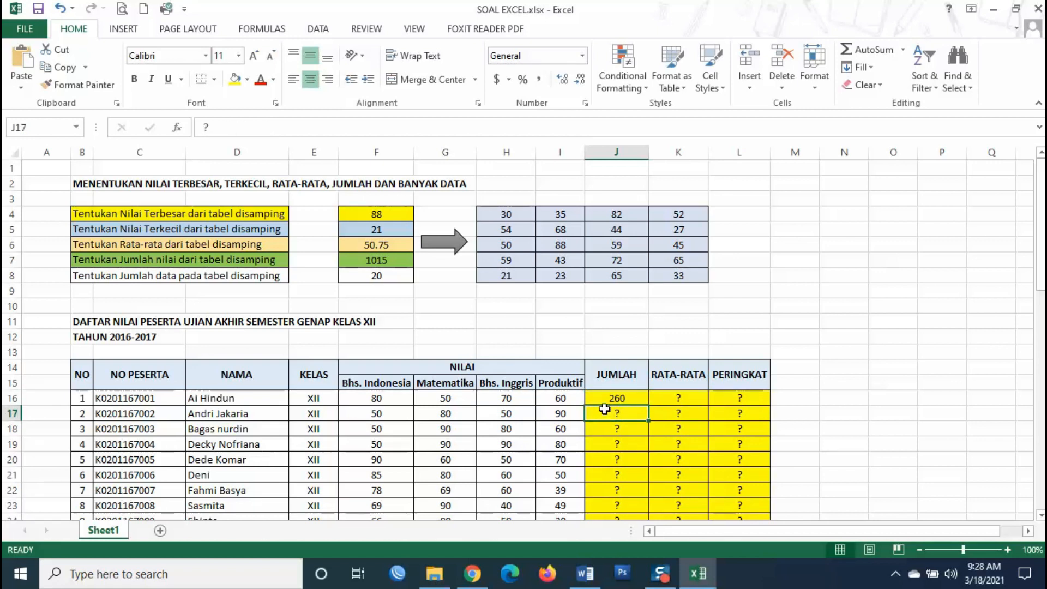
scroll(605, 409, down, 2)
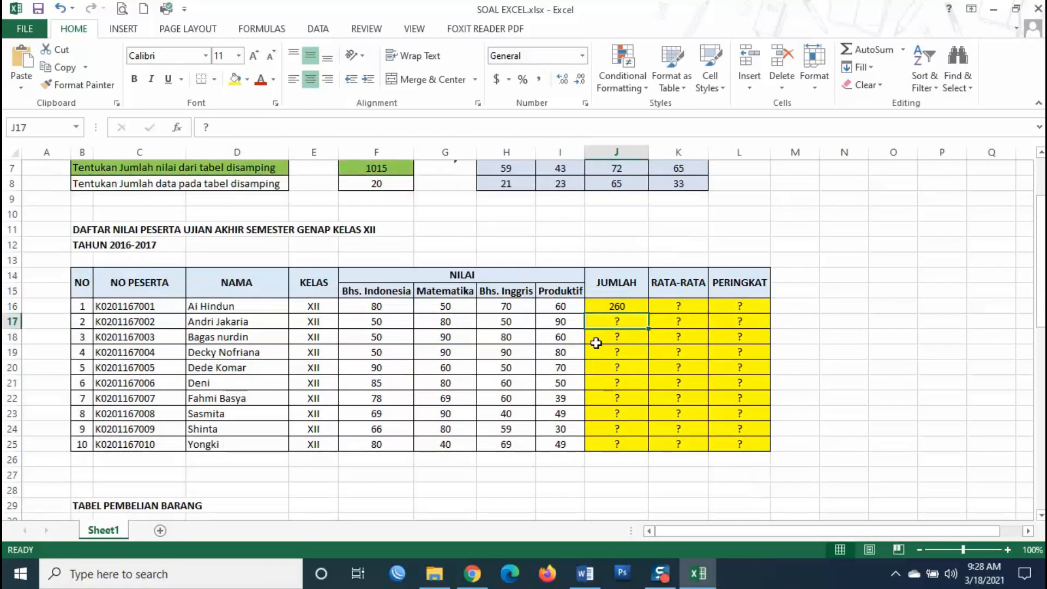
click(607, 306)
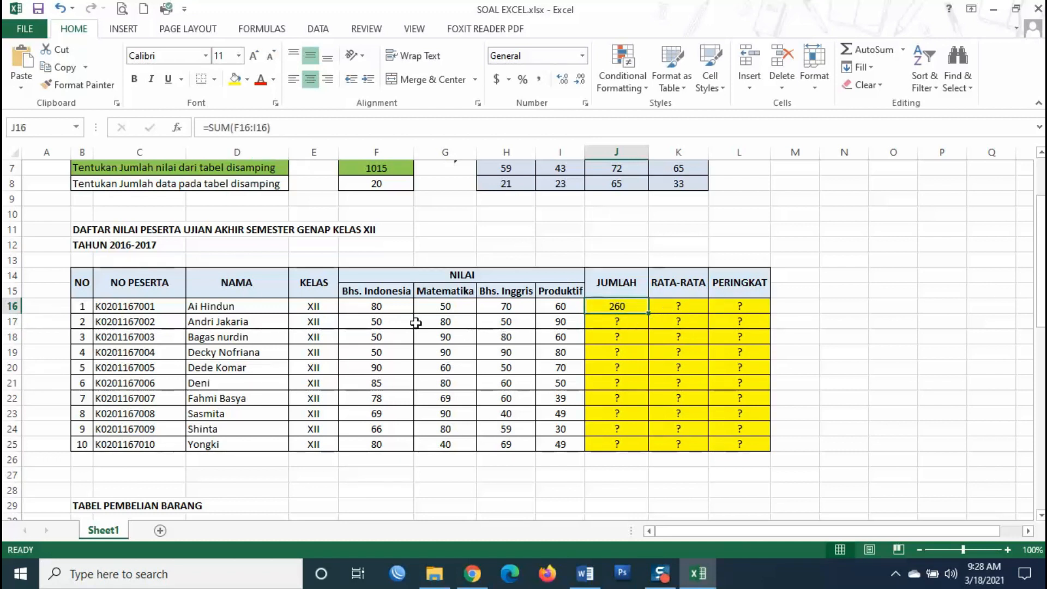
click(661, 350)
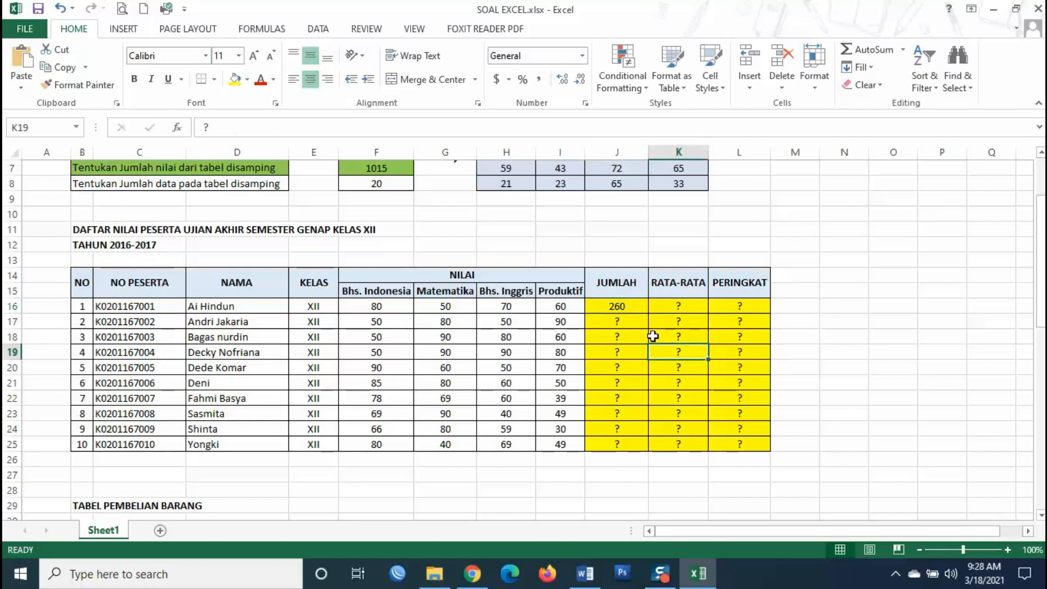
click(619, 306)
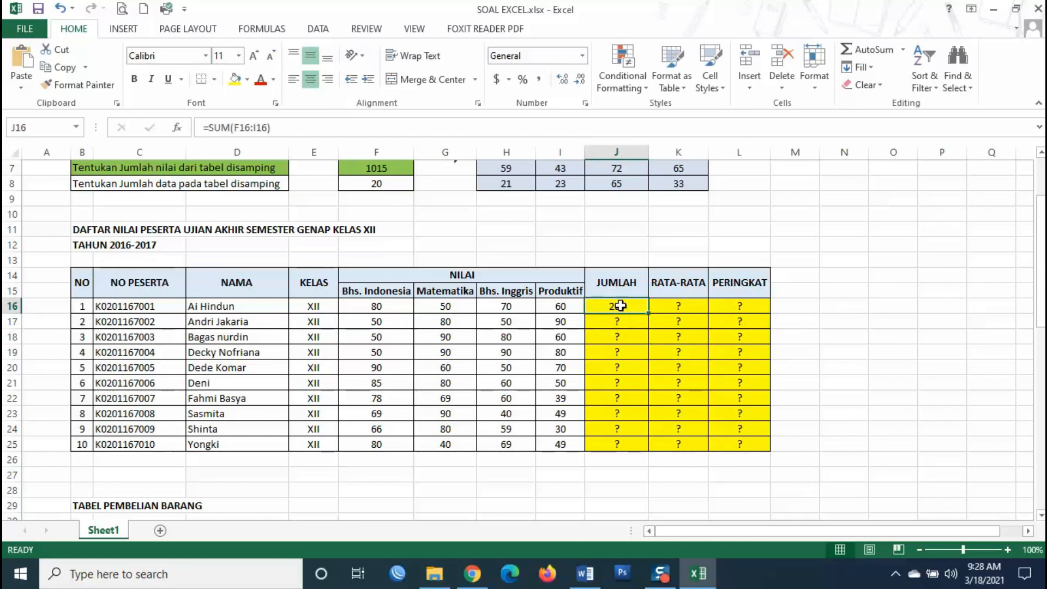
double_click(620, 306)
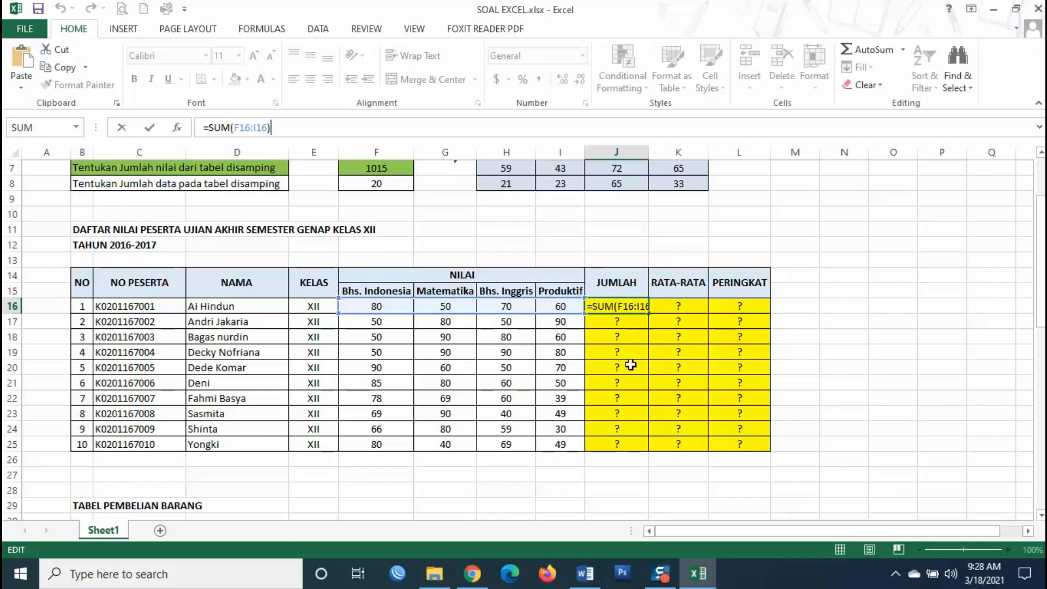
key(Return)
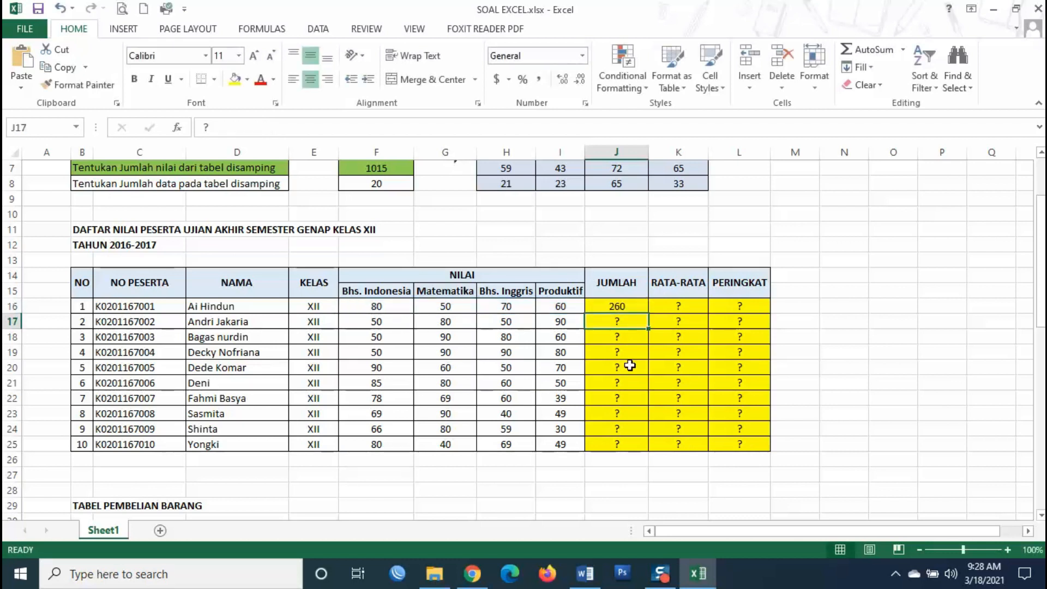
click(611, 305)
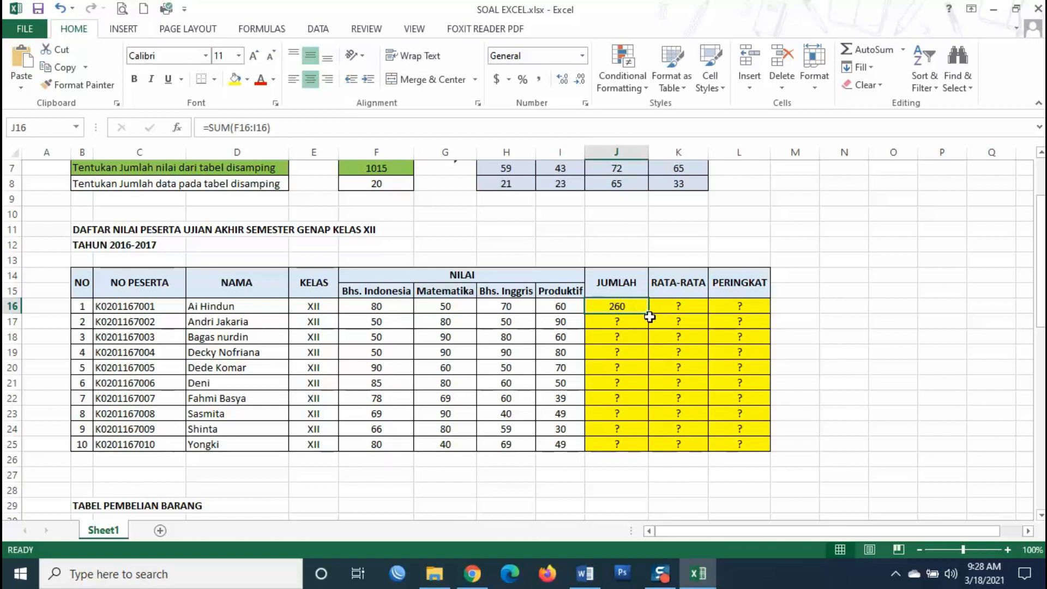
- Fill the J16 total formula down to J25 and spot-check the copied totals
ctrl+scroll(648, 326, up, 3)
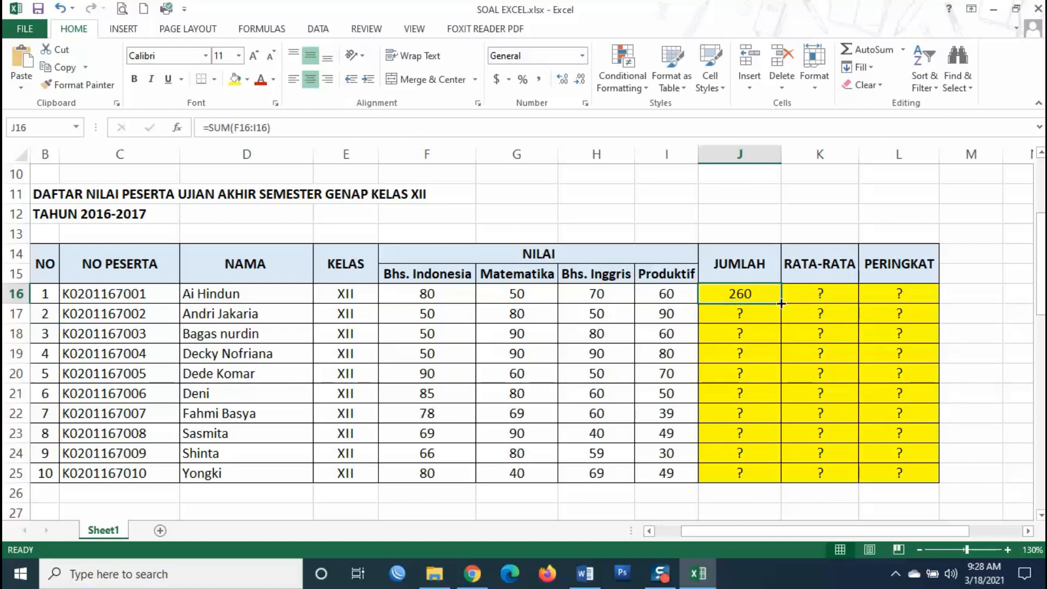
drag(781, 304, 777, 475)
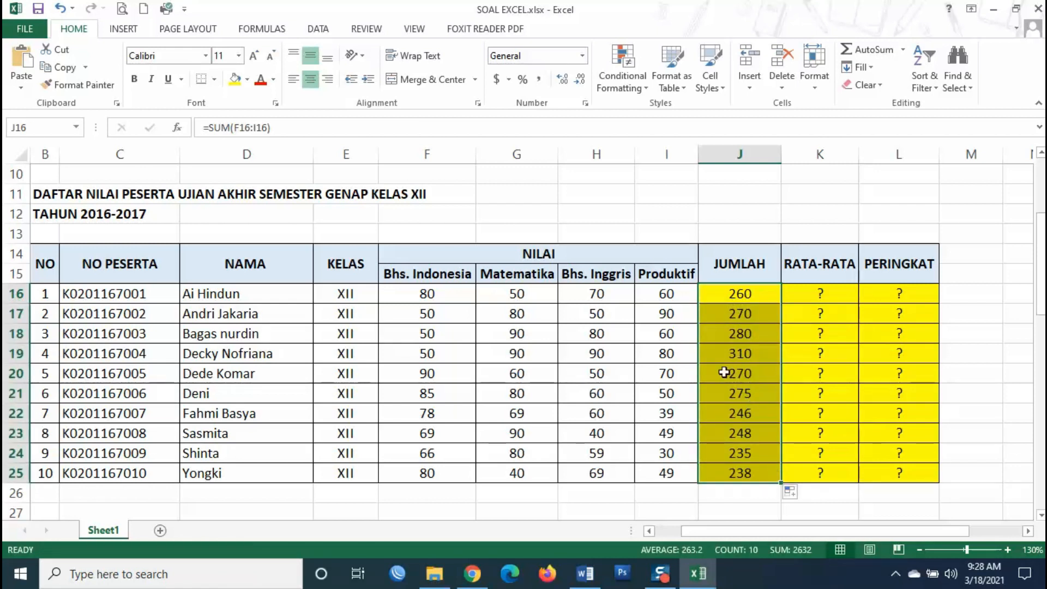
click(740, 329)
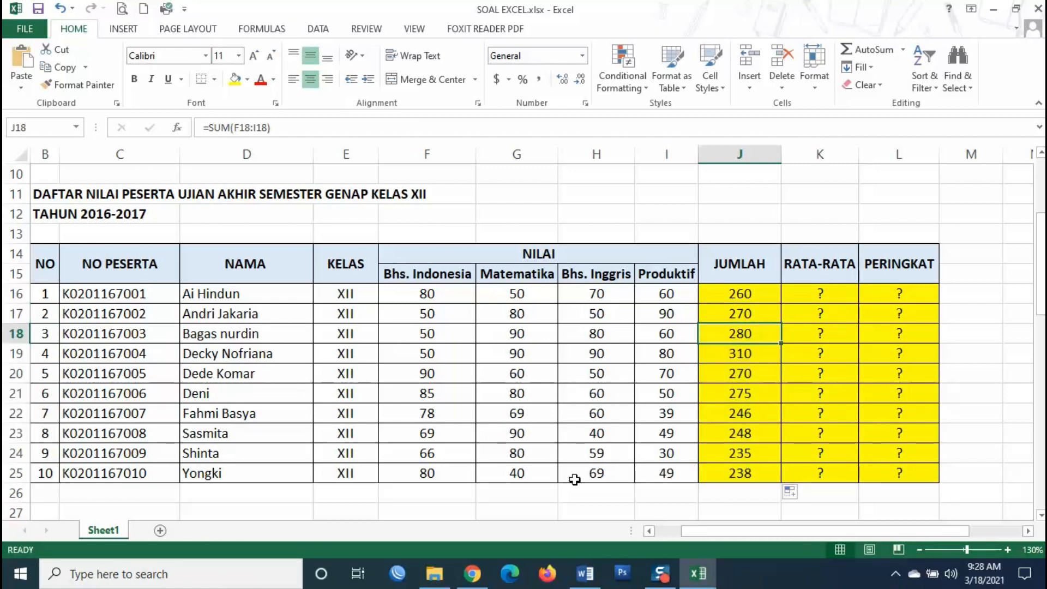
double_click(731, 413)
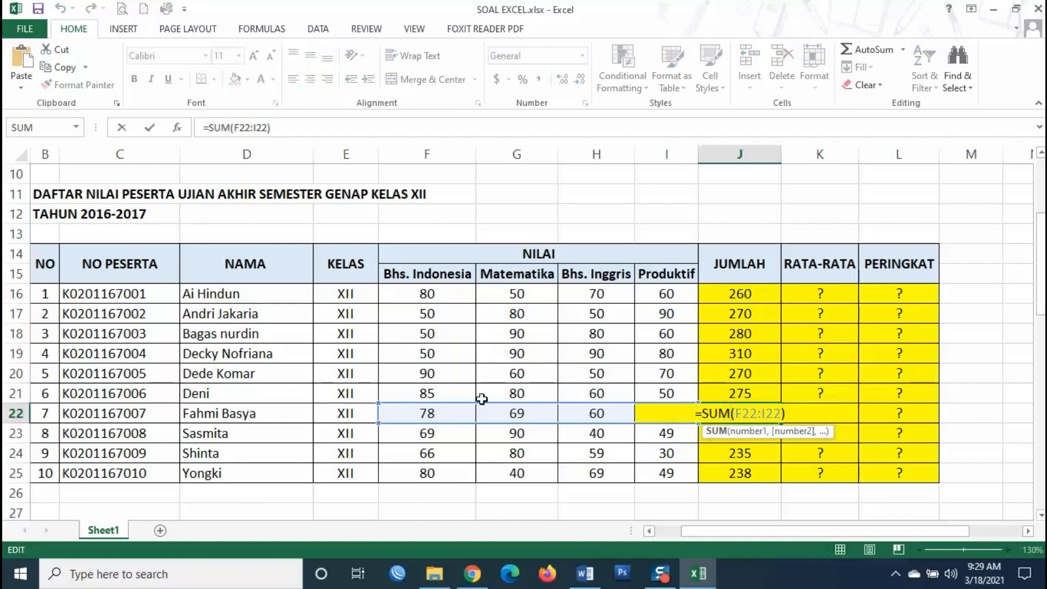
key(Return)
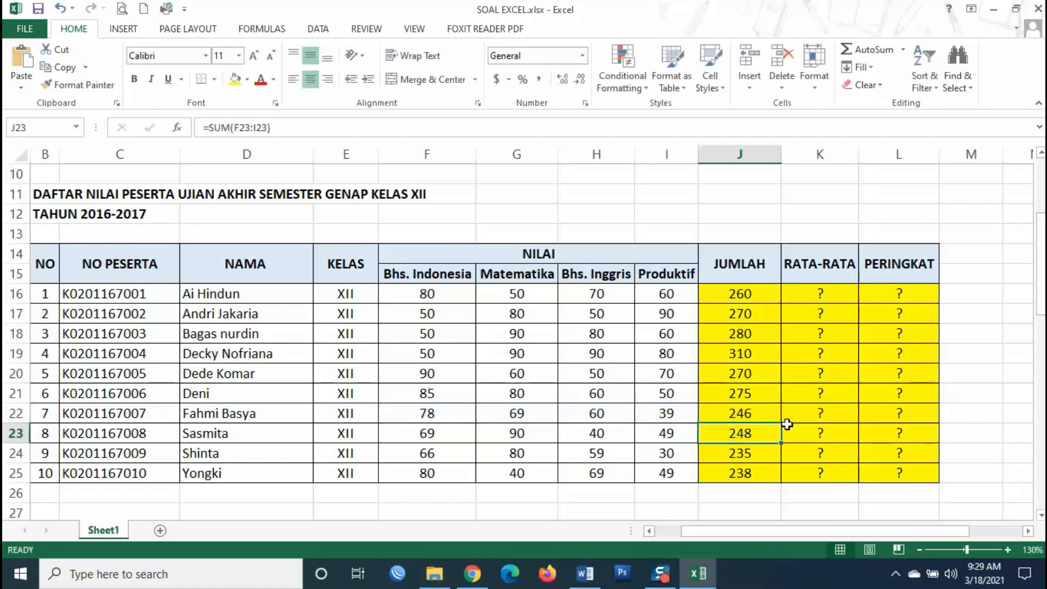
click(753, 292)
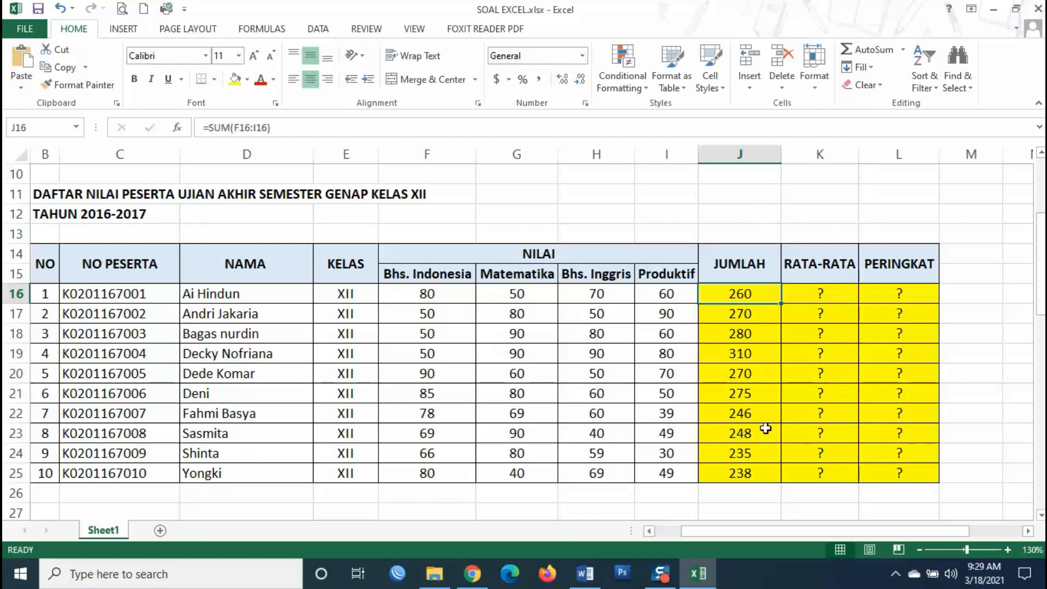
- Enter =AVERAGE(F16:I16) in K16 and fill it down to K25, averages 65 to 59.5
click(820, 290)
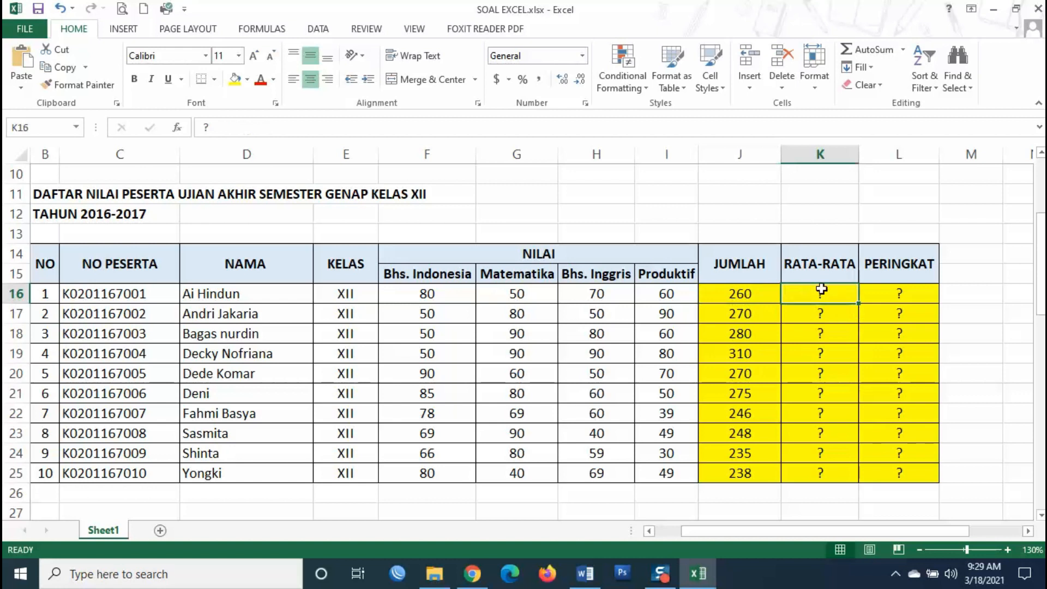
text(=)
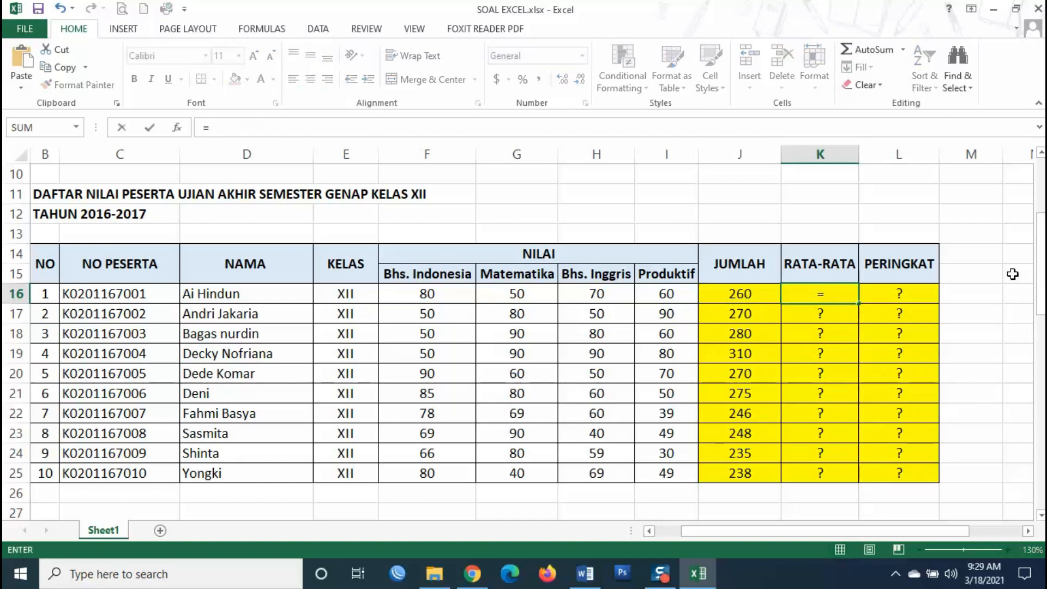
text(AV)
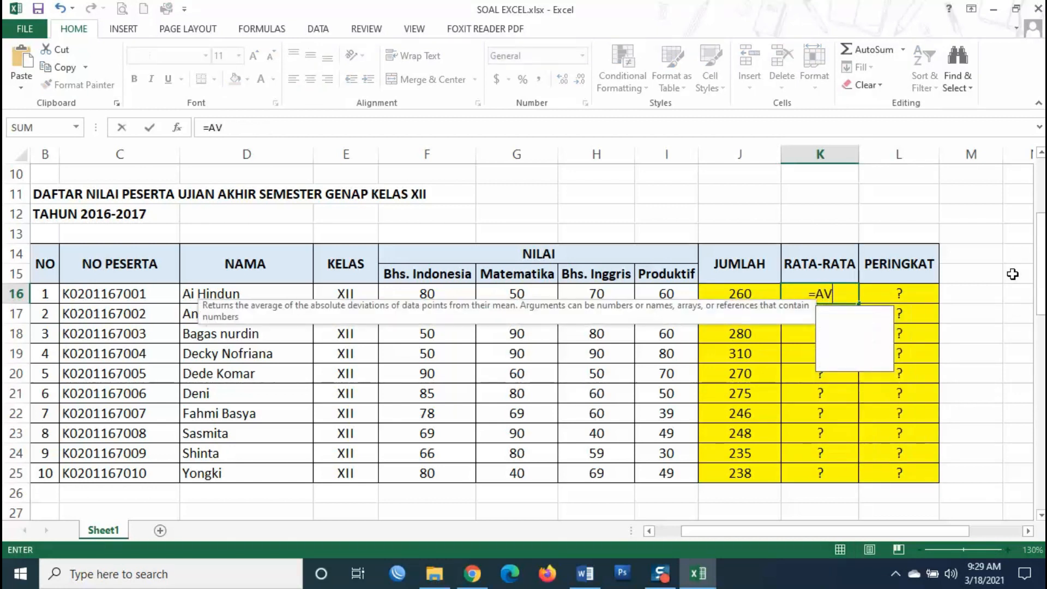
text(ERAGE()
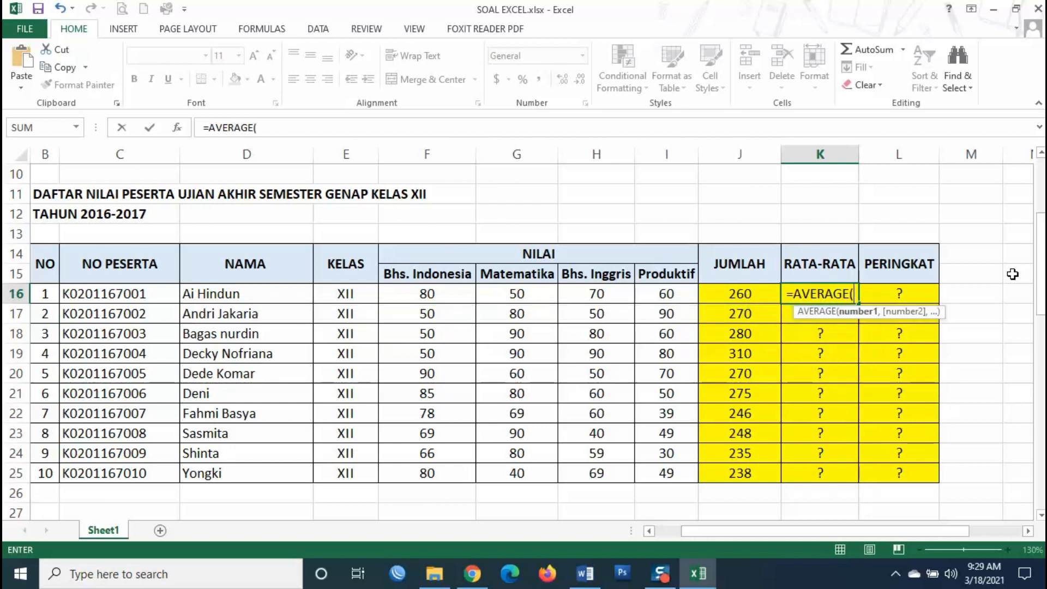
drag(447, 293, 690, 301)
key(Return)
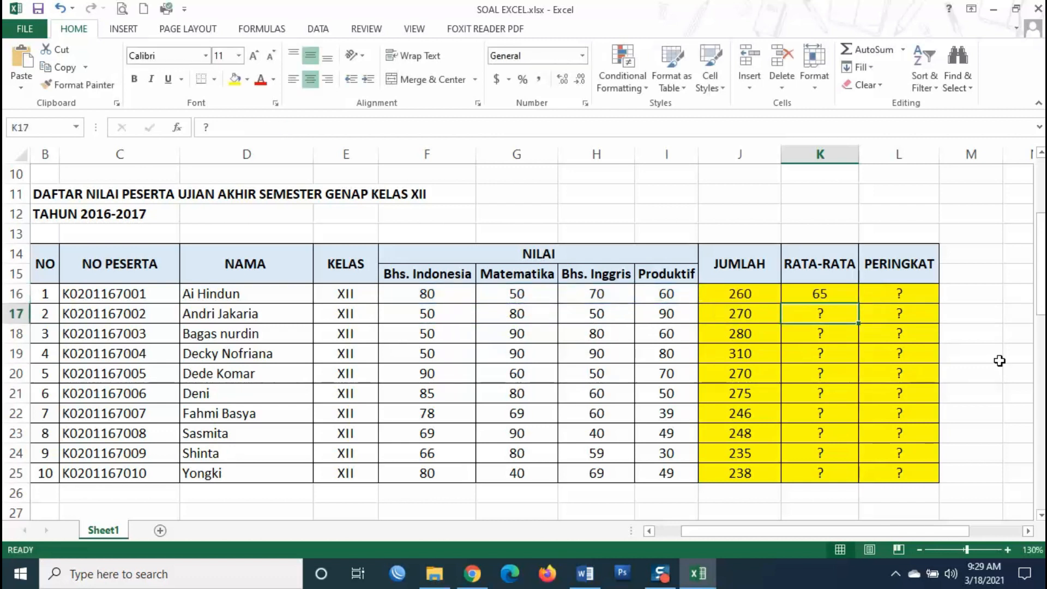
click(819, 294)
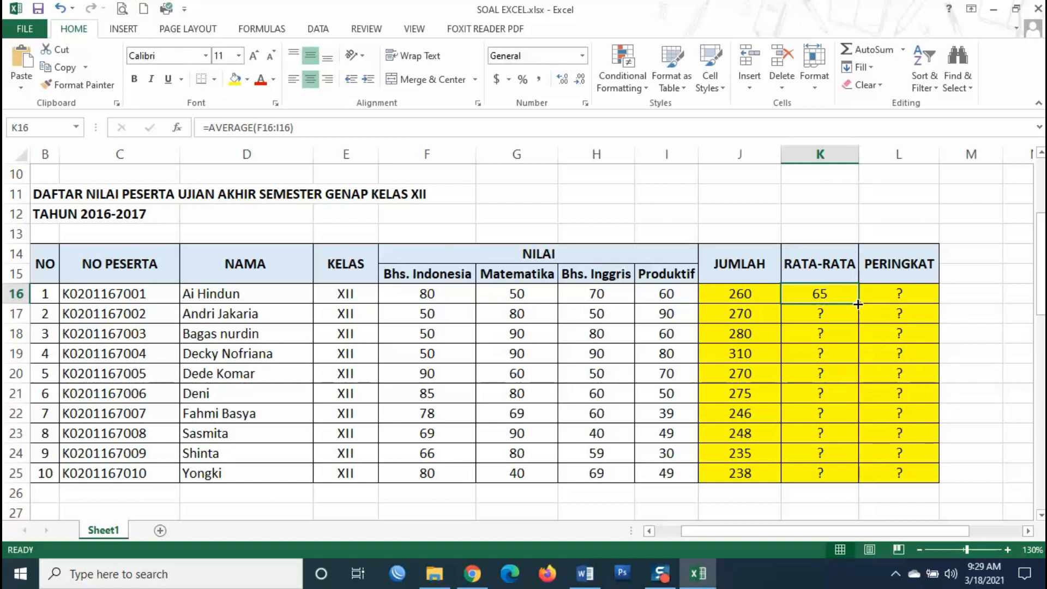
drag(857, 304, 869, 475)
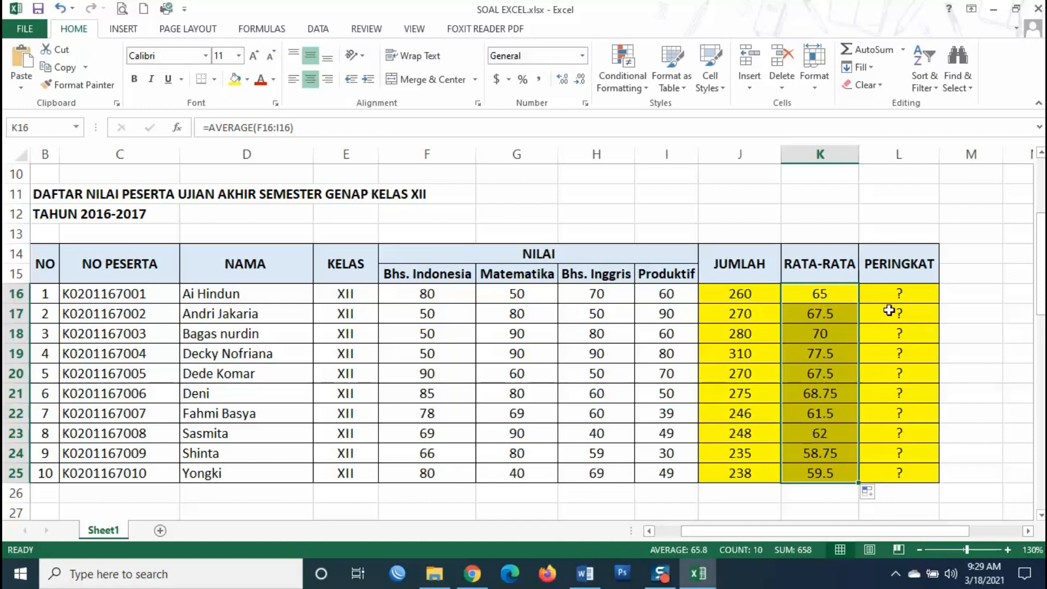
click(898, 293)
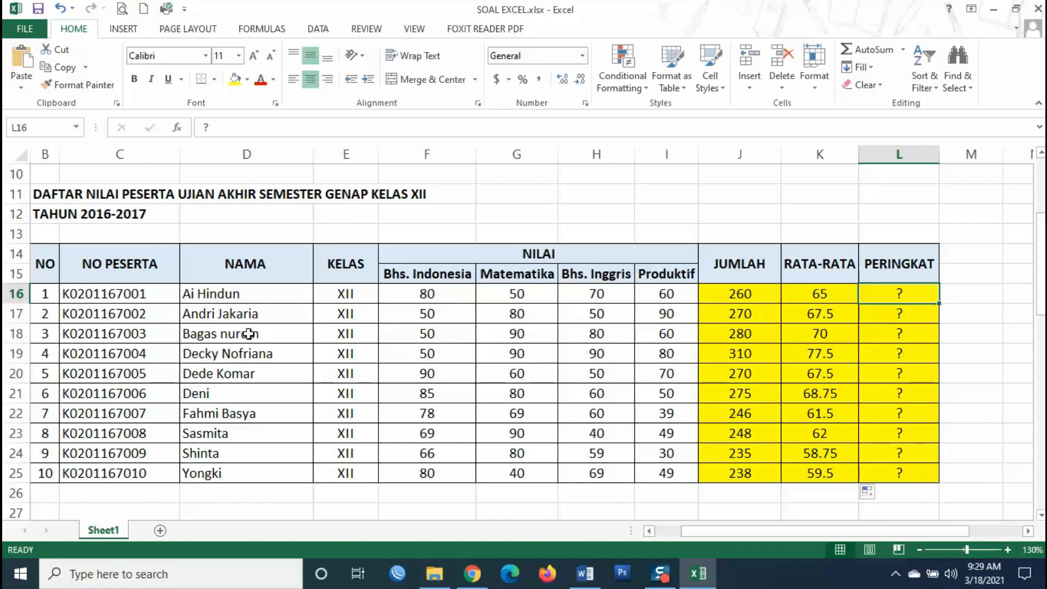
click(900, 374)
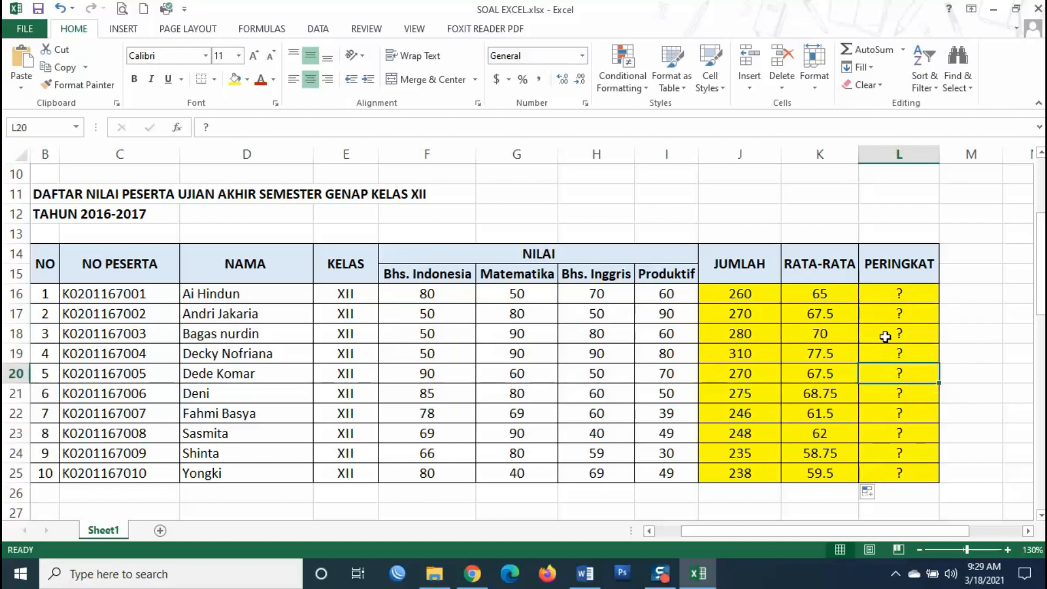
click(883, 299)
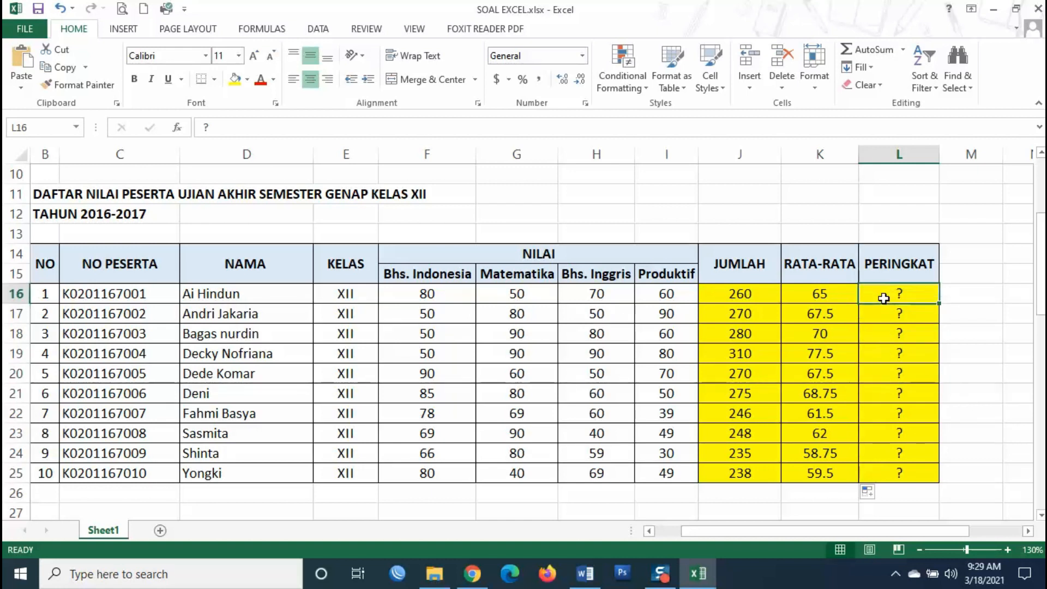
click(745, 289)
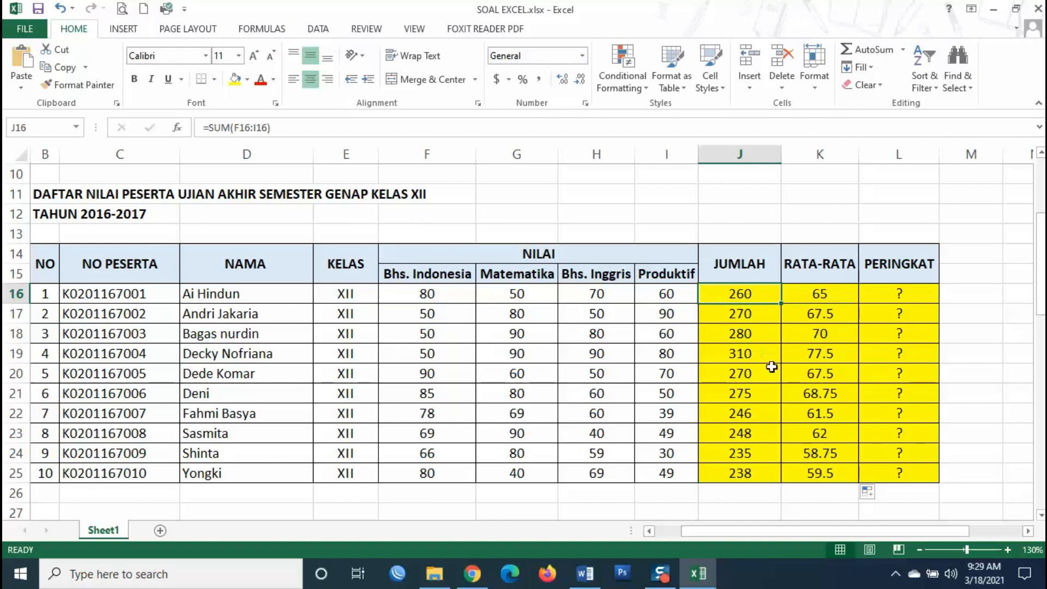
click(737, 358)
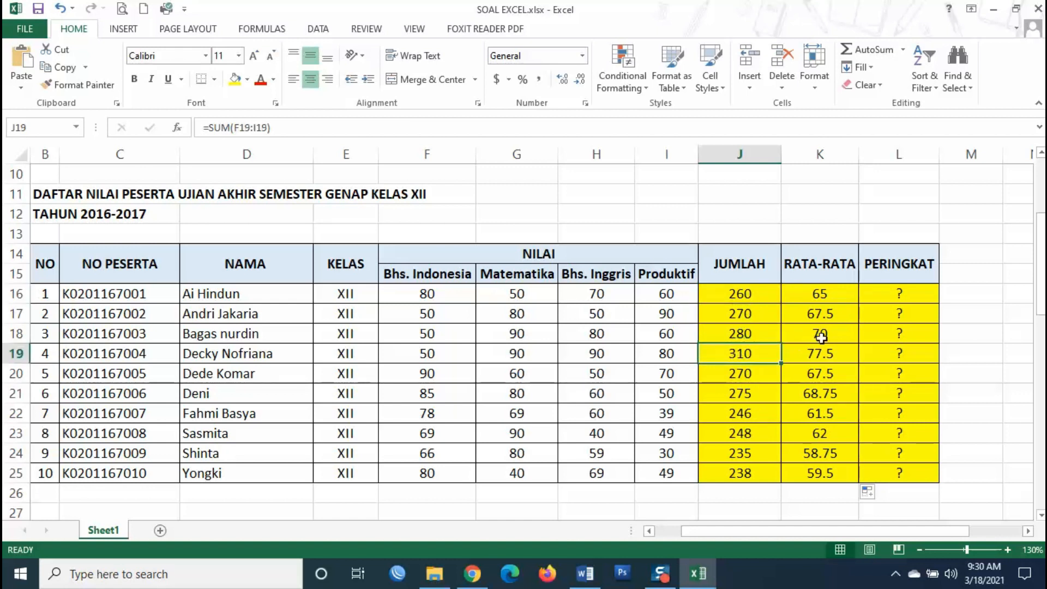
click(895, 296)
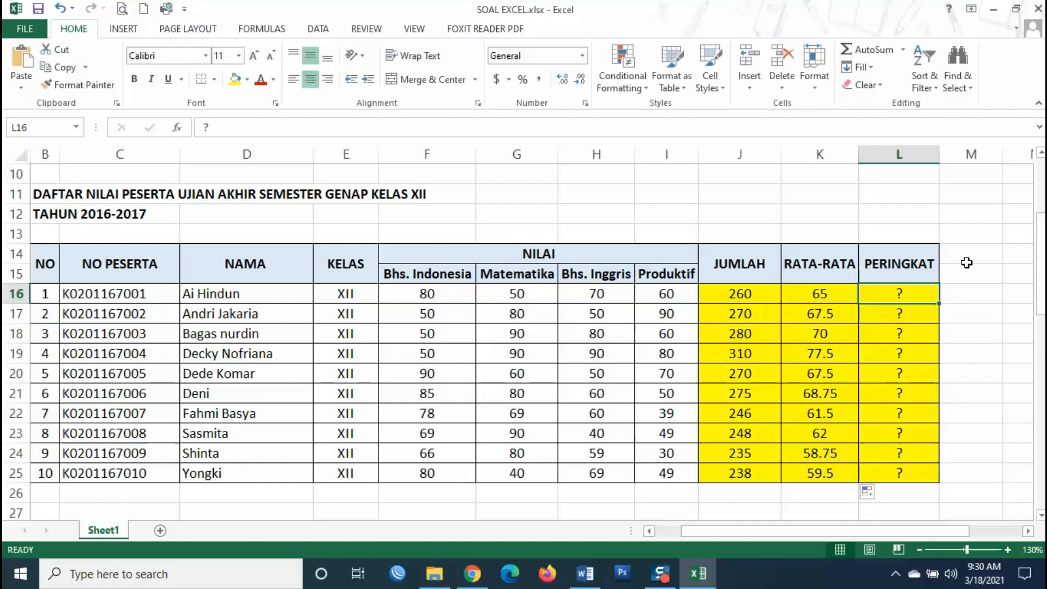
click(911, 308)
click(904, 298)
click(898, 339)
click(891, 297)
- Enter =RANK(J16,$J$16:$J$25) in L16 with an absolute range, ranking the first student 6th
text(=)
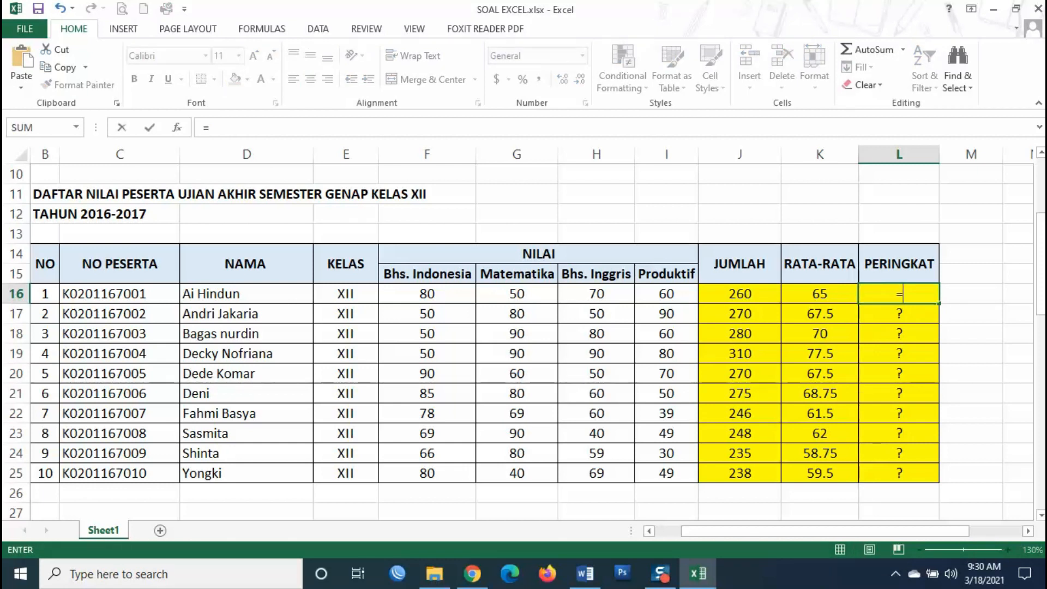
text(RANK)
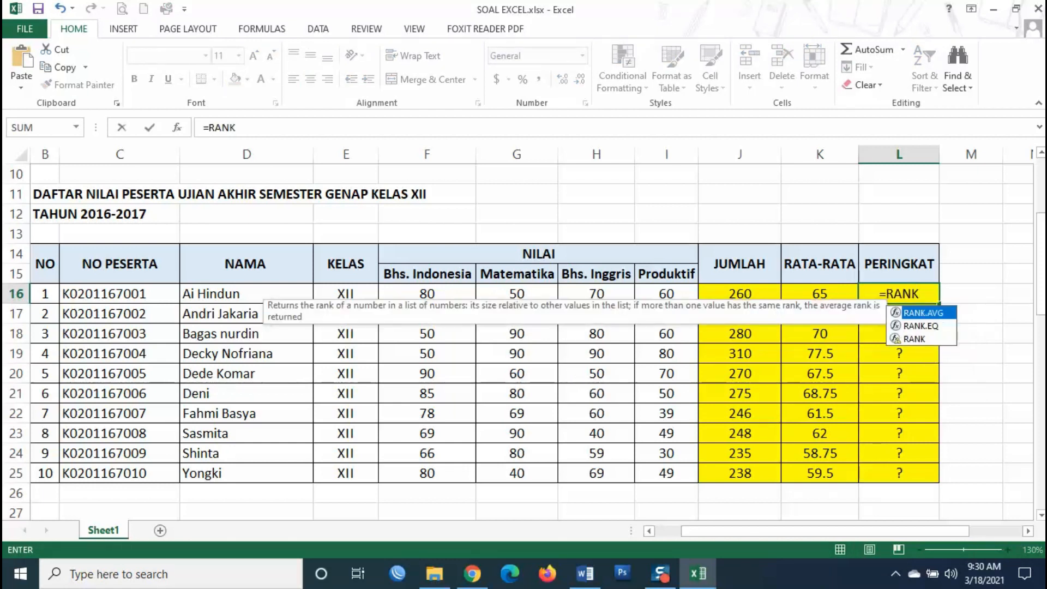
text(()
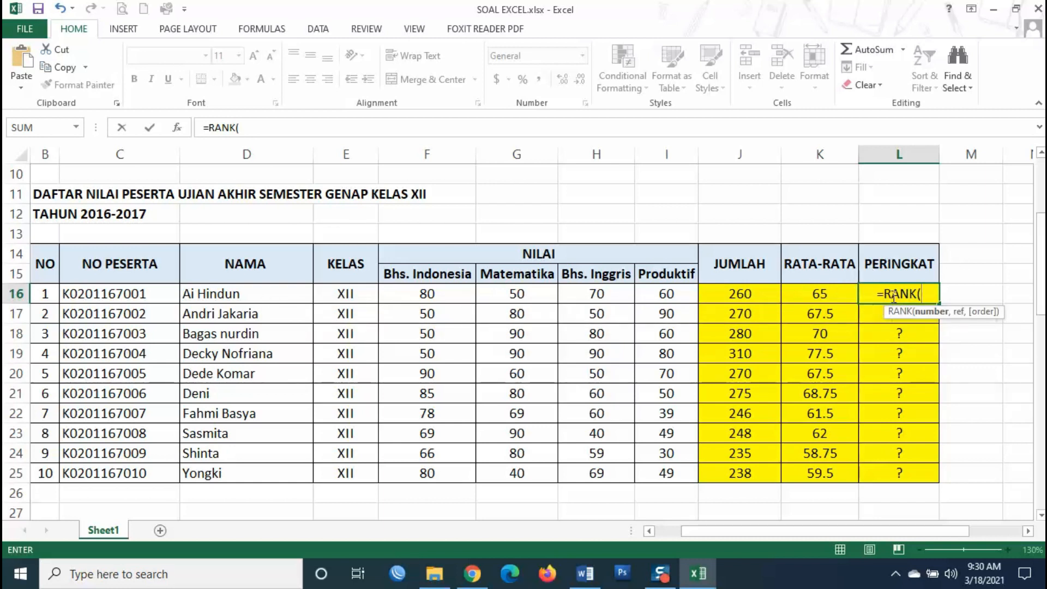
click(754, 295)
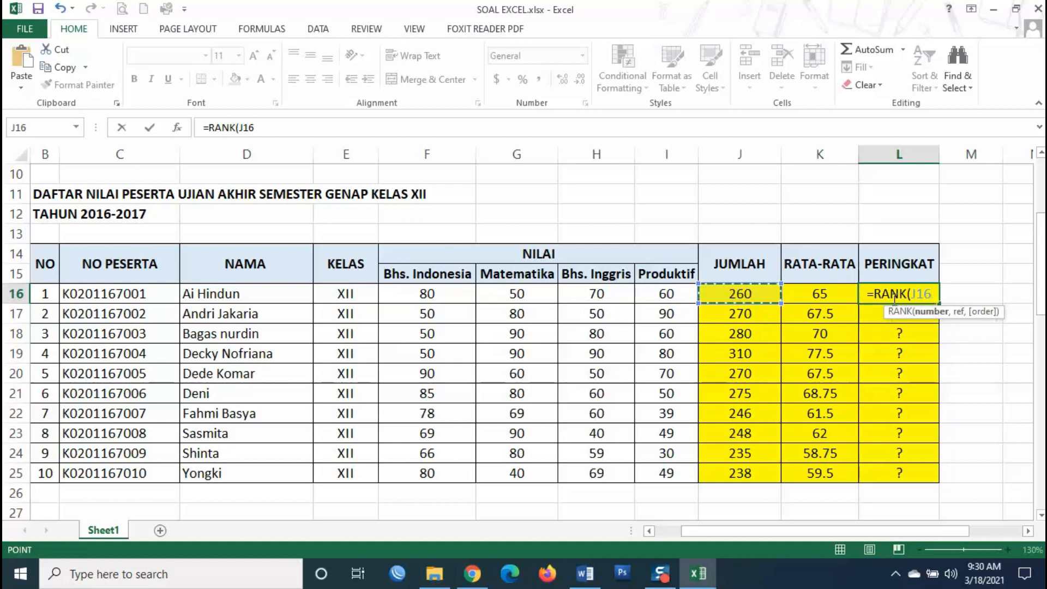
text(,)
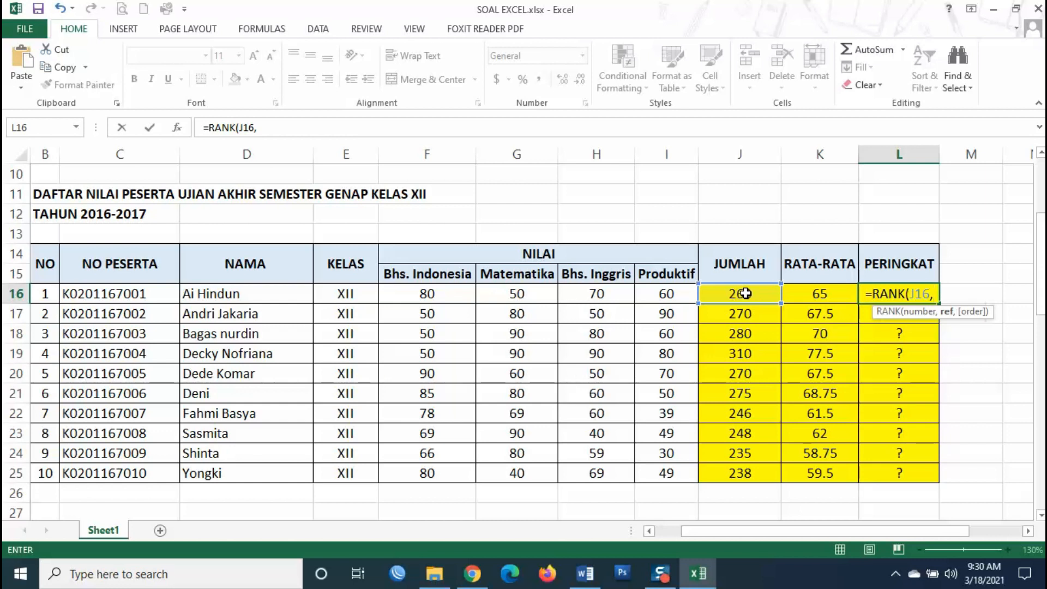
drag(746, 293, 739, 473)
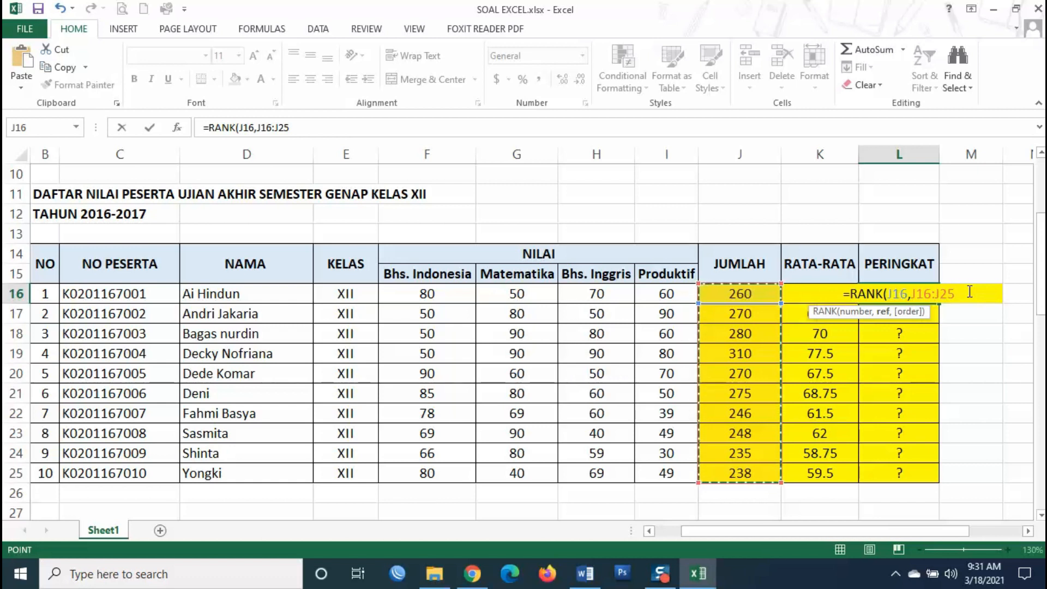
key(F4)
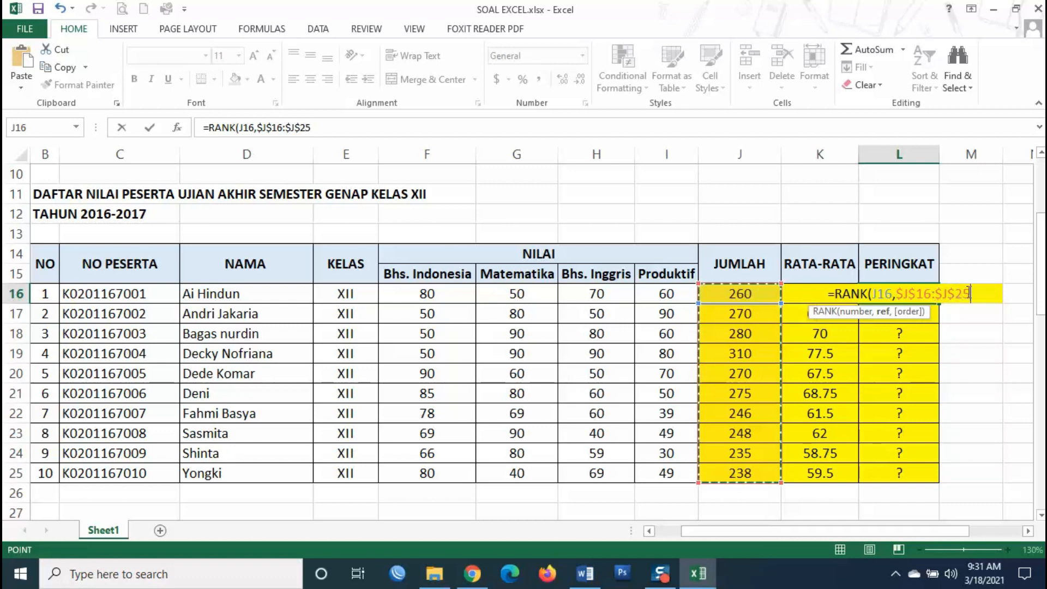
drag(970, 293, 896, 294)
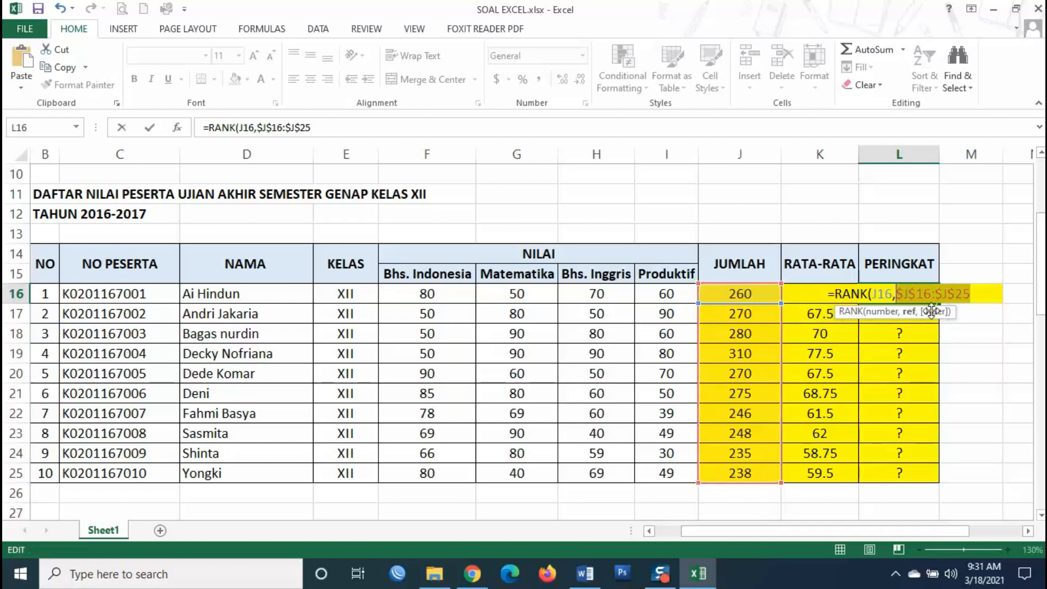
key(BackSpace)
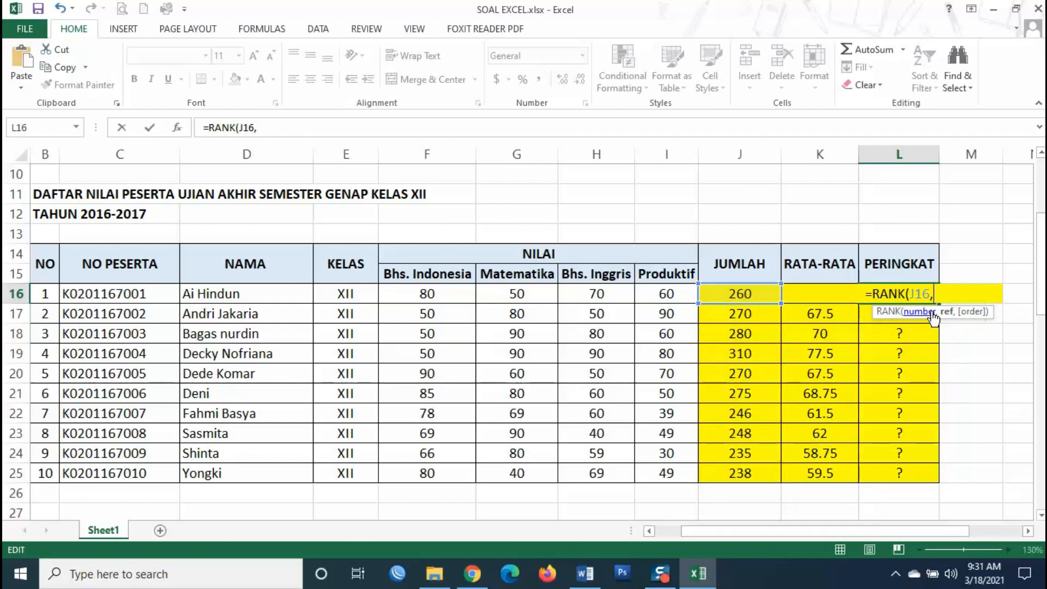
text($J$)
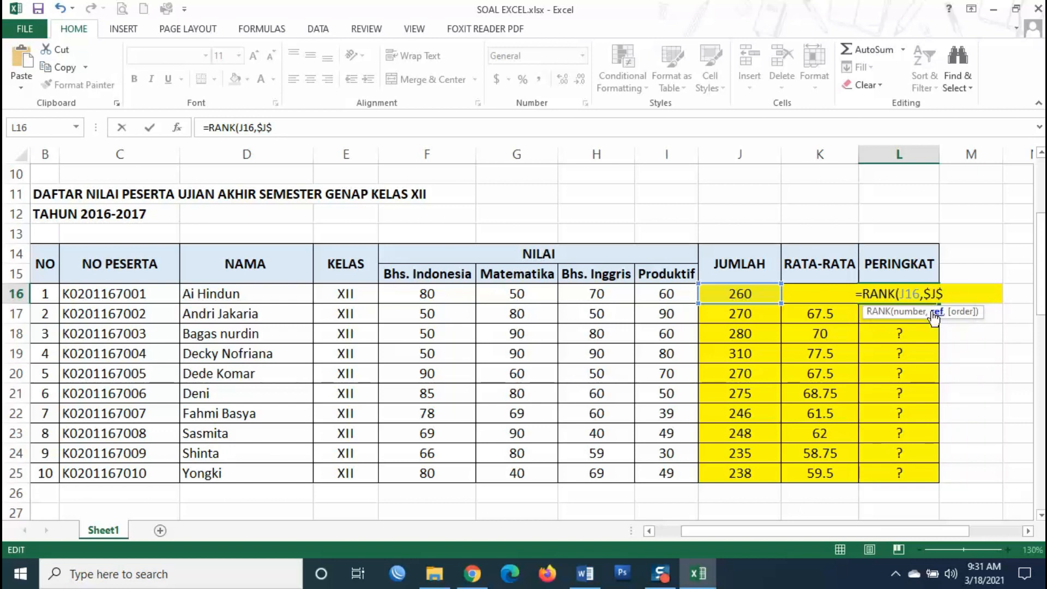
text(16)
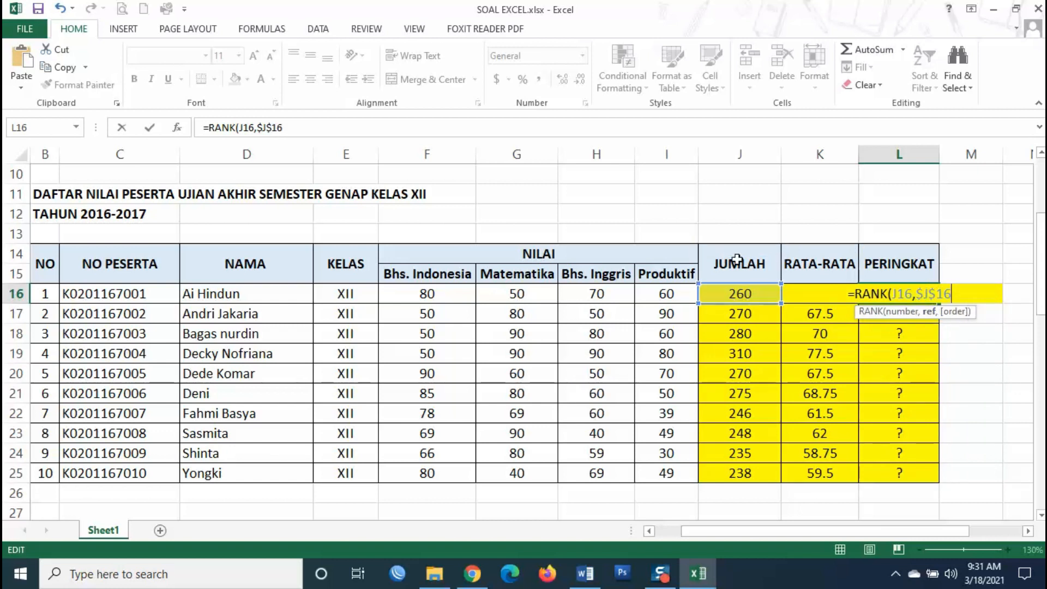
text(:)
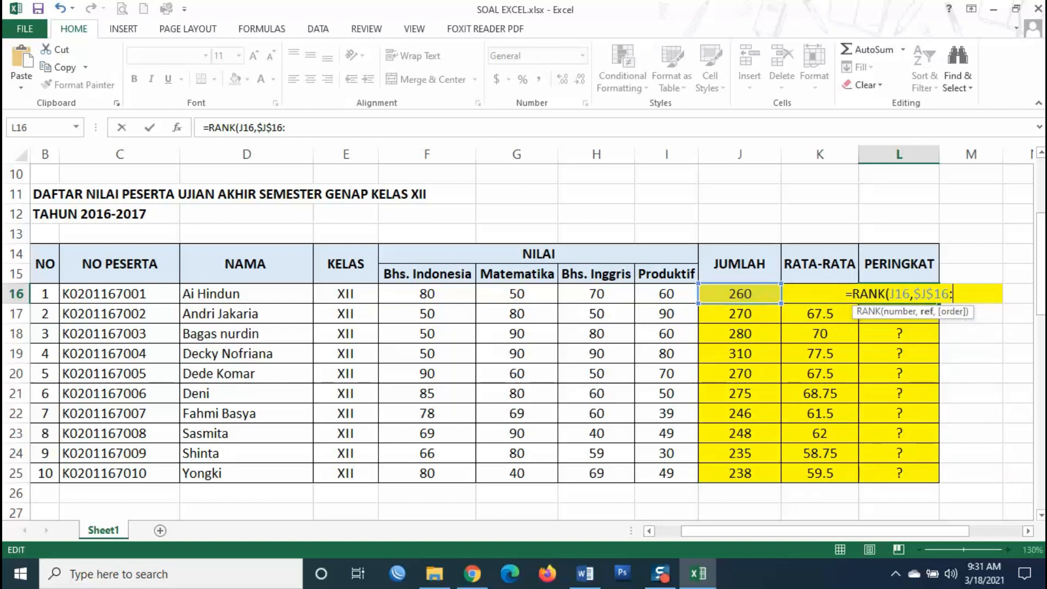
text($)
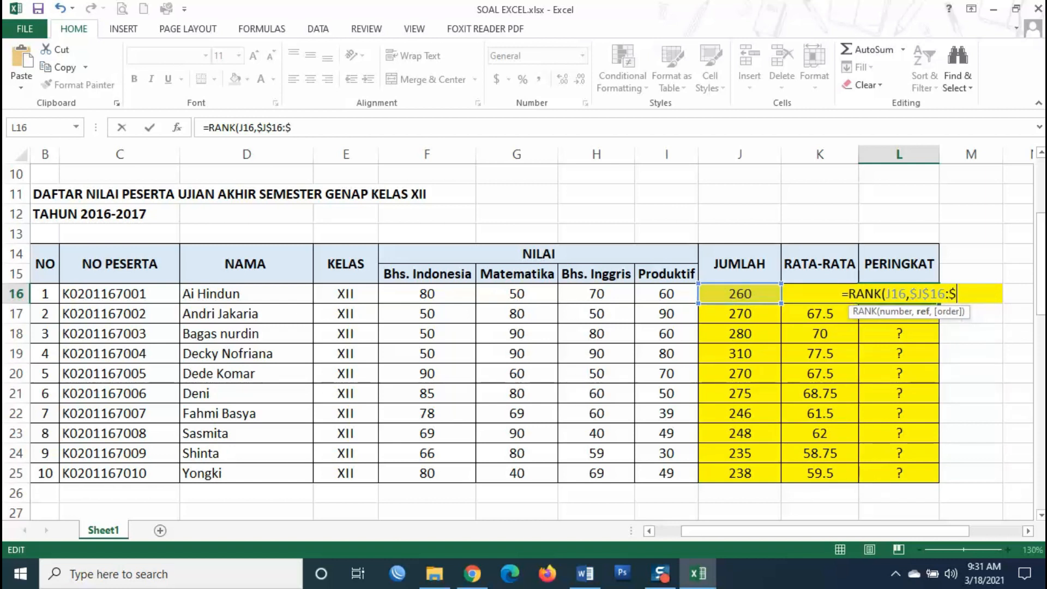
text(J)
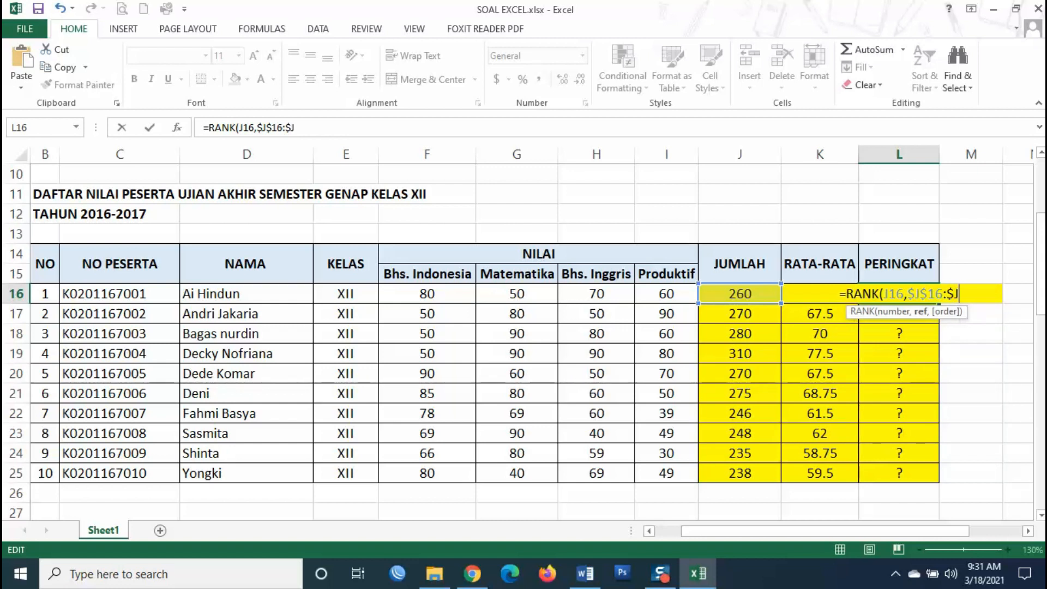
text($25)
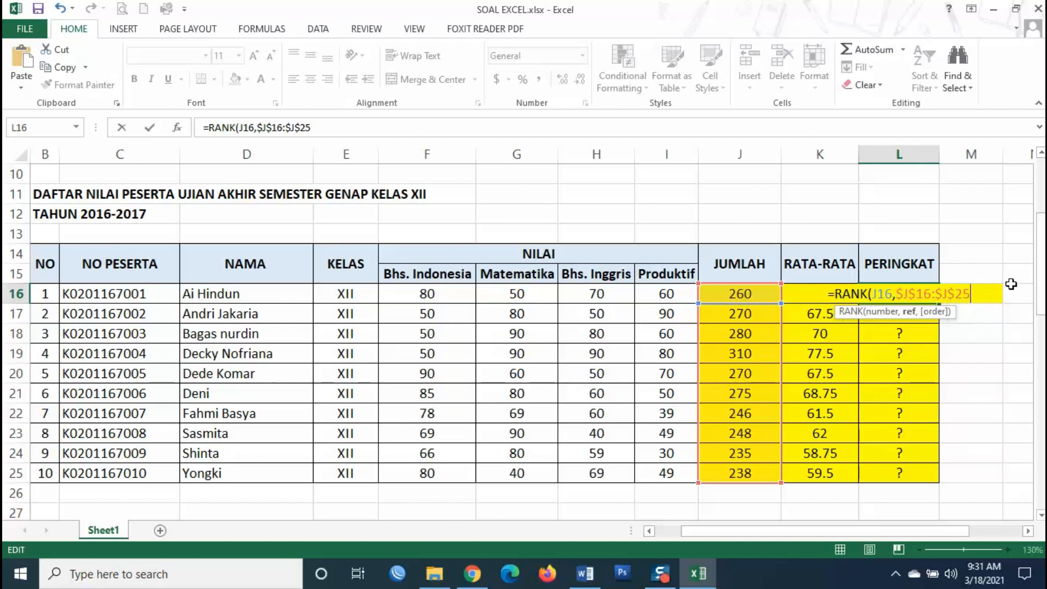
text())
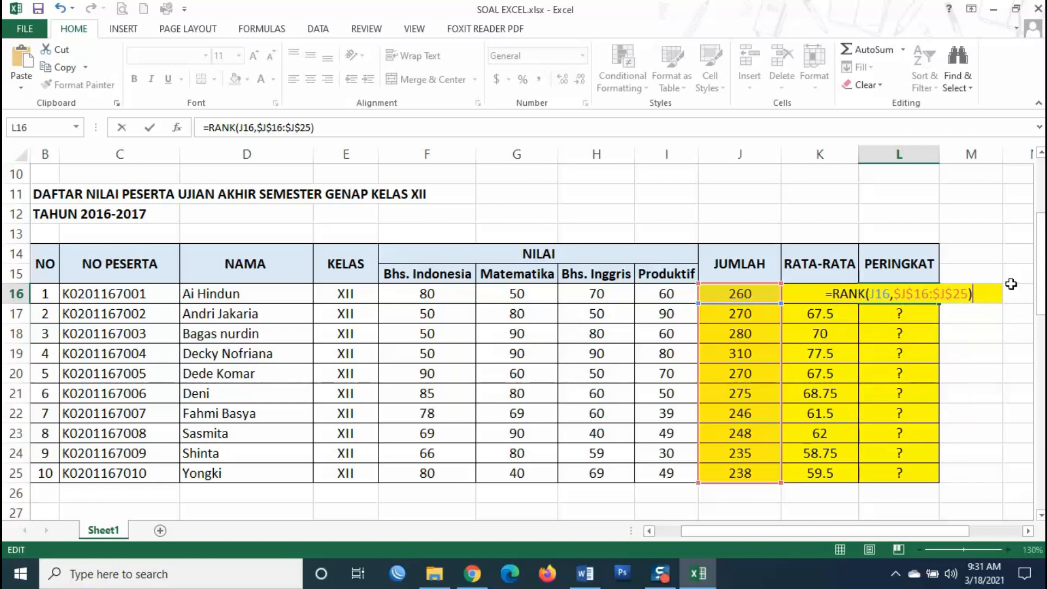
key(Return)
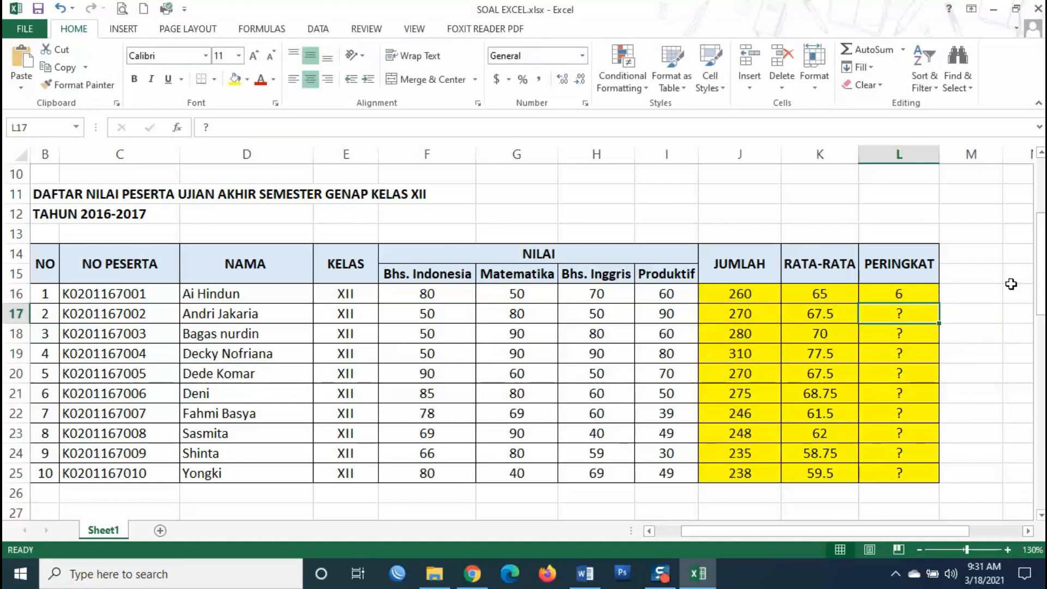
- Review the L16 rank formula and fill it down through L25
double_click(884, 294)
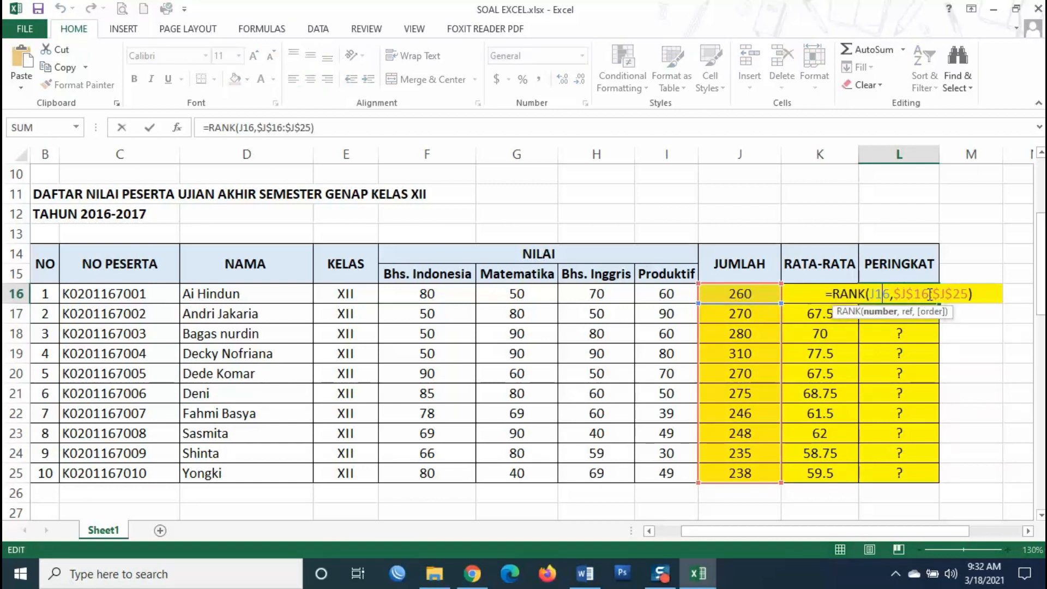
drag(897, 295, 969, 295)
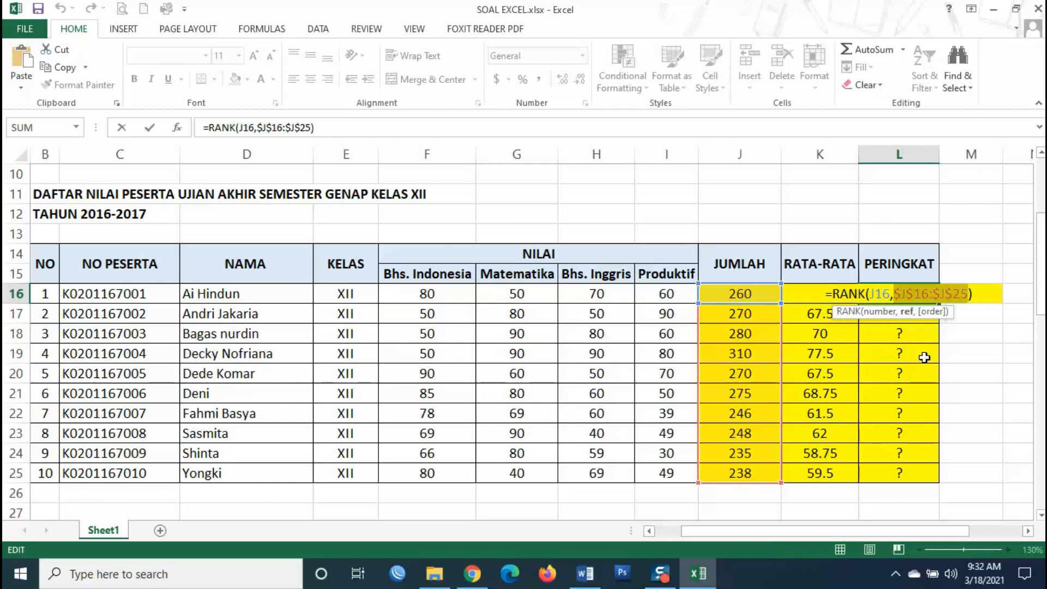
key(Return)
click(912, 292)
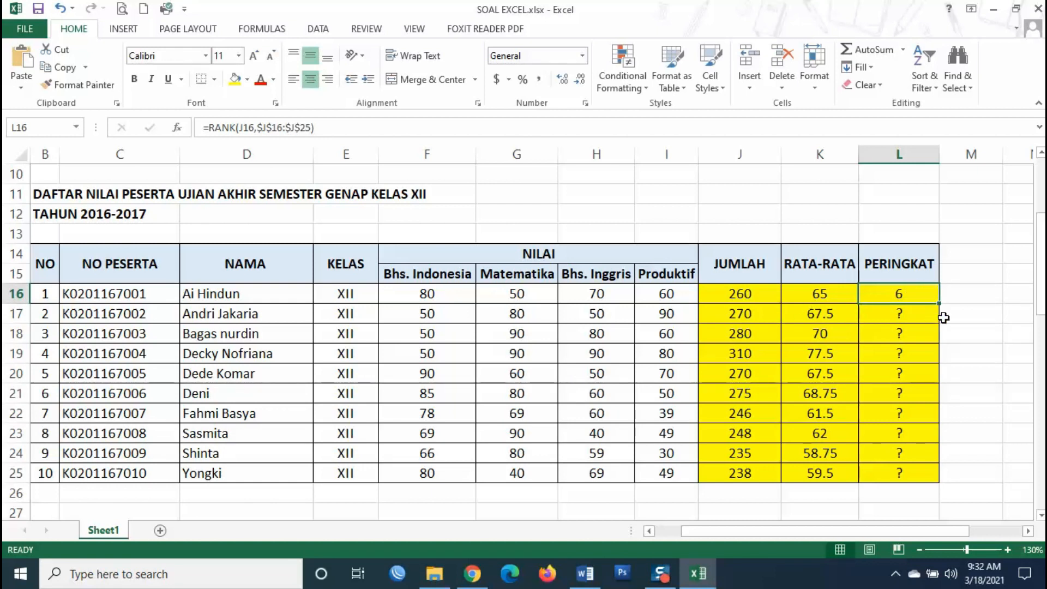
drag(941, 304, 941, 482)
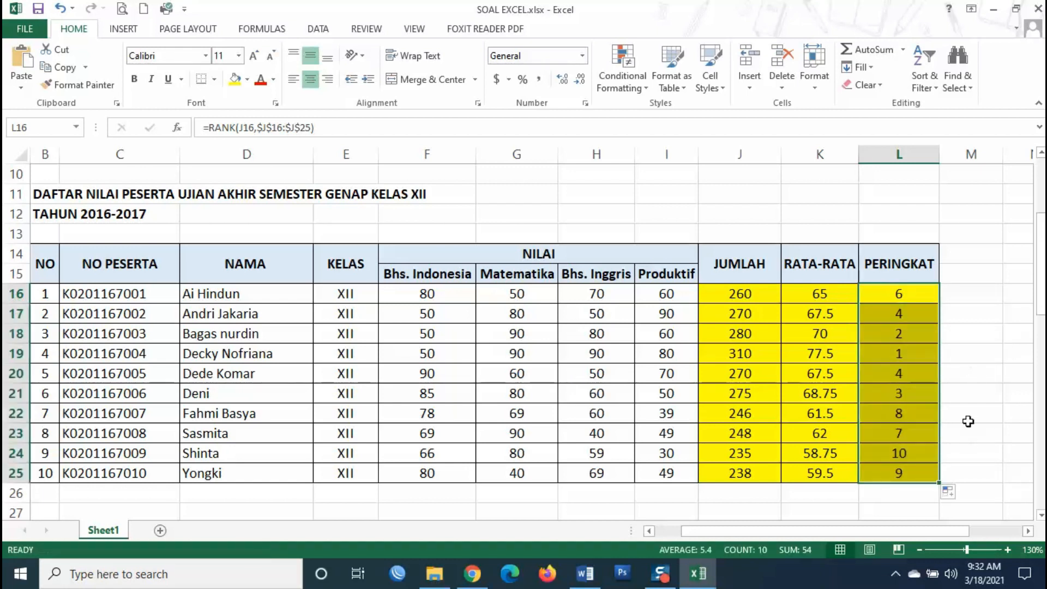
- Spot-check the copied PERINGKAT ranks against the students' JUMLAH totals
click(911, 354)
click(912, 335)
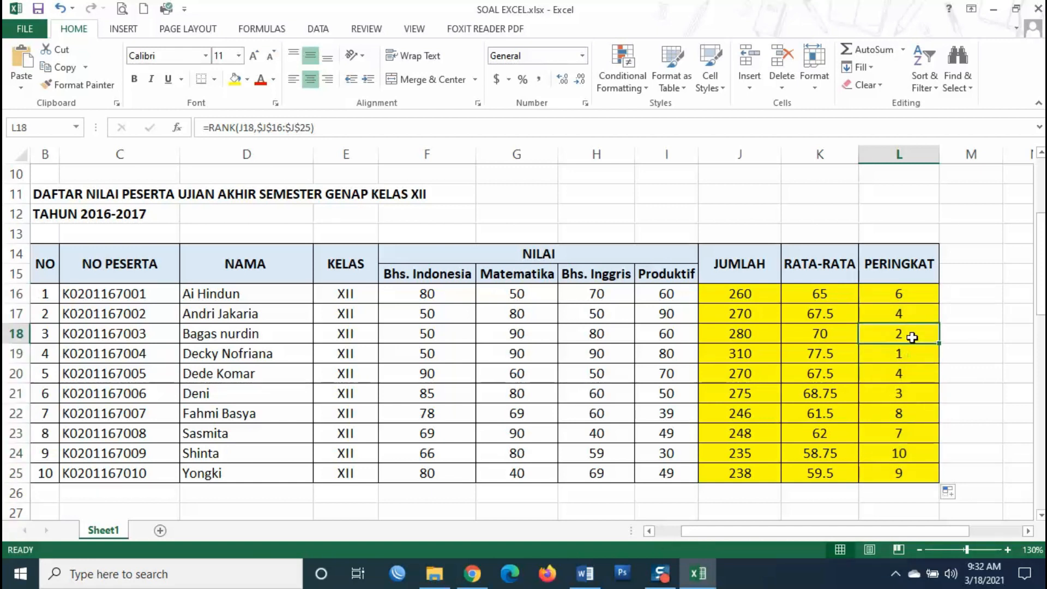
click(914, 393)
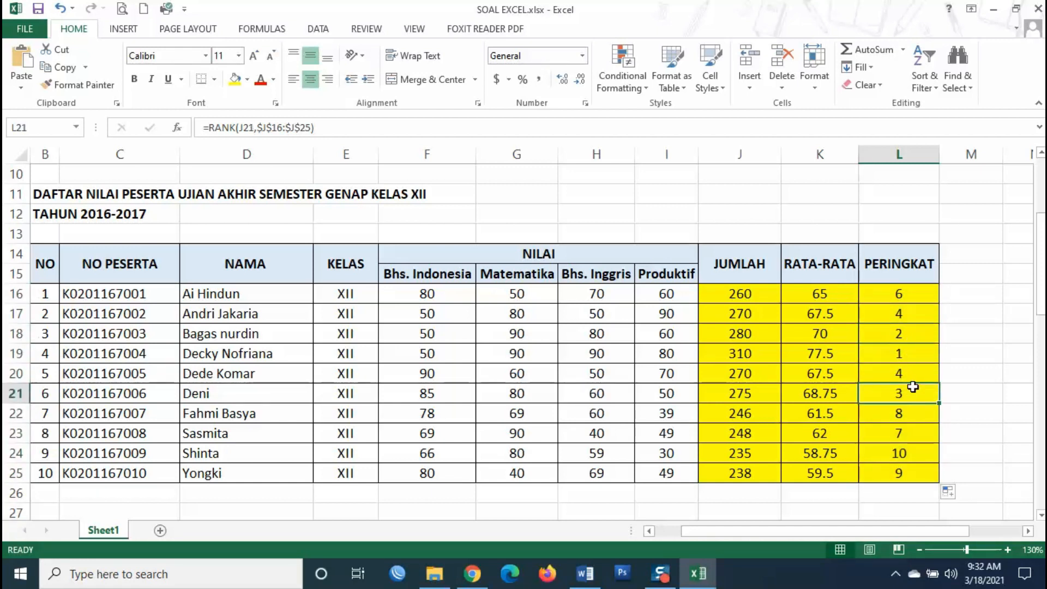
click(920, 374)
click(921, 320)
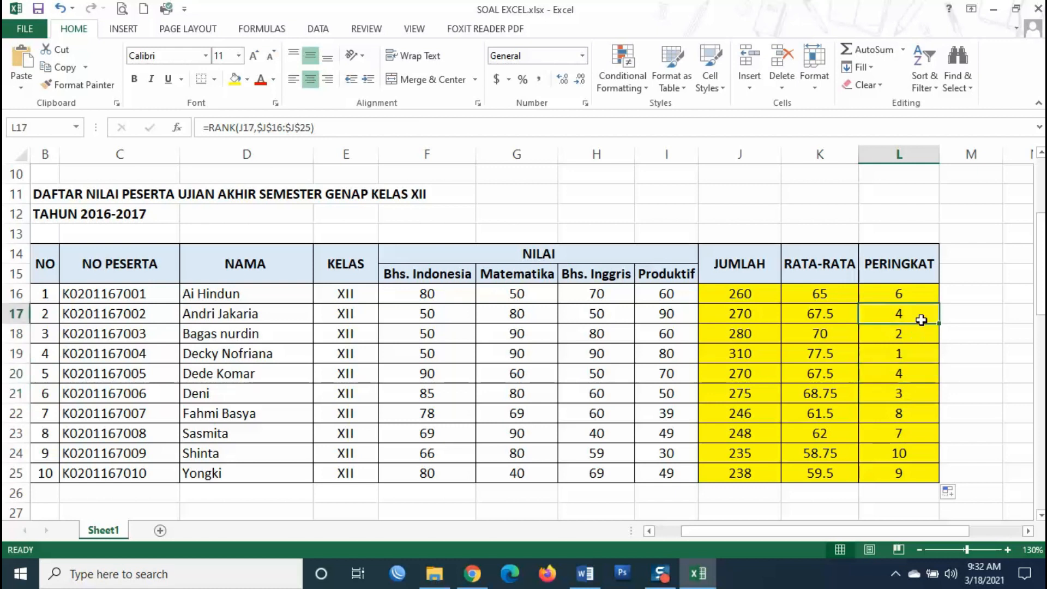
click(917, 375)
click(762, 375)
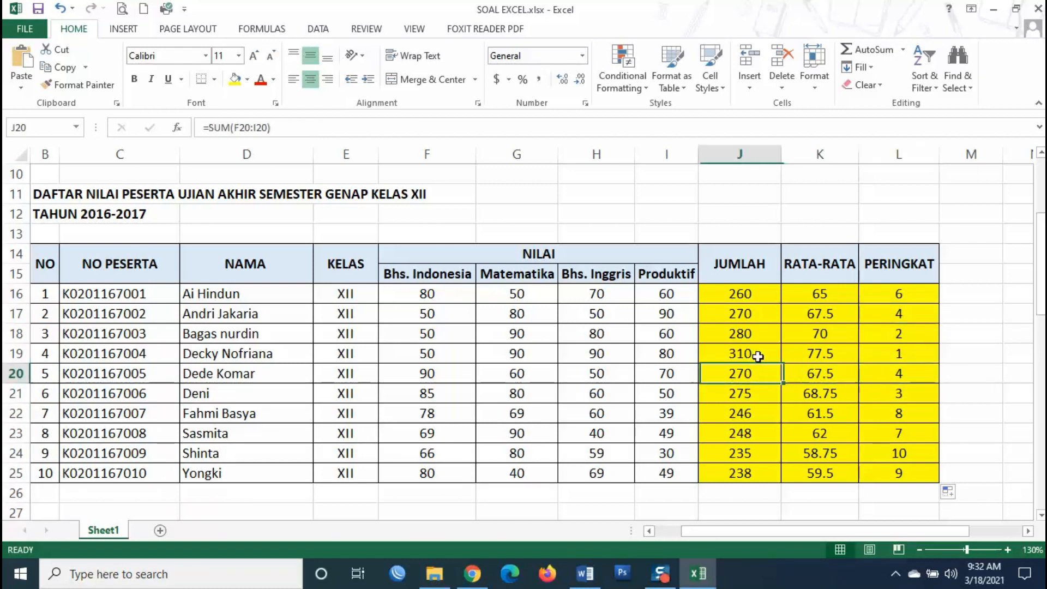
click(749, 311)
click(882, 321)
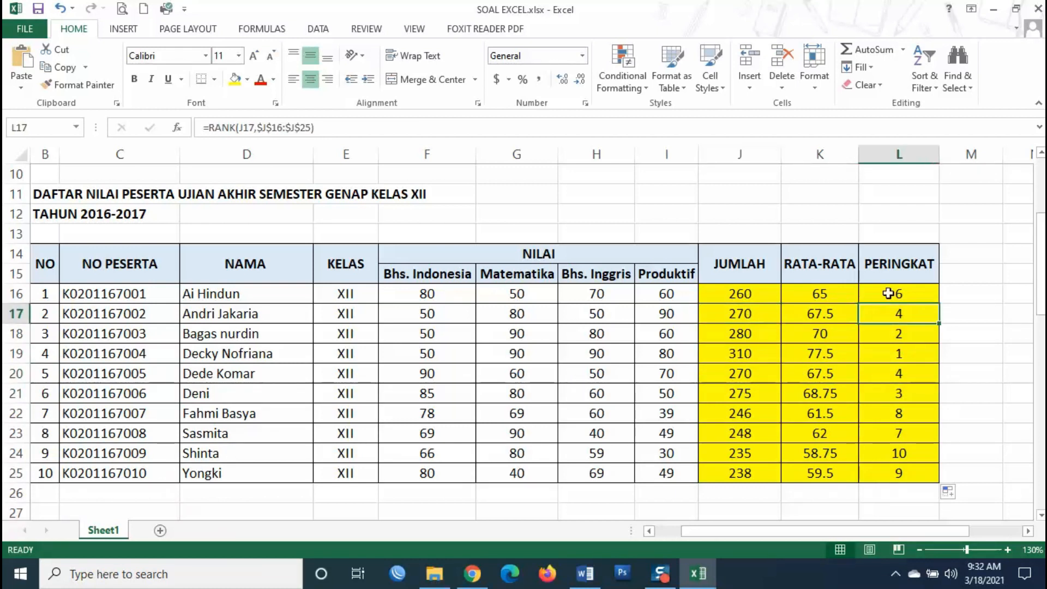
click(889, 294)
click(922, 429)
click(913, 412)
click(909, 472)
click(920, 455)
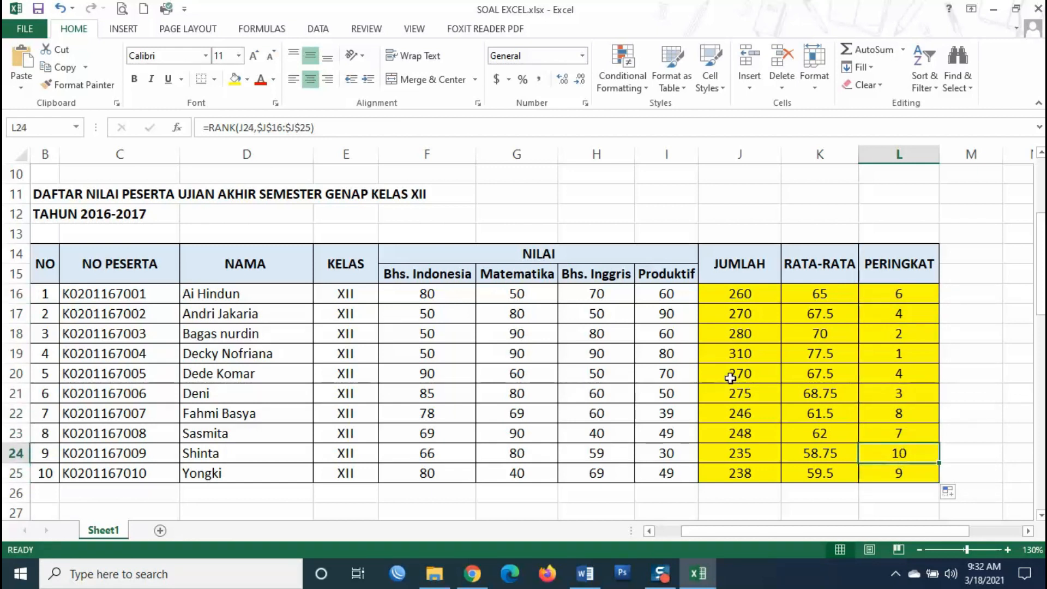
- Scroll to TABEL PEMBELIAN BARANG and start a formula with = in the Keyboard JUMLAH cell F32
scroll(569, 289, down, 2)
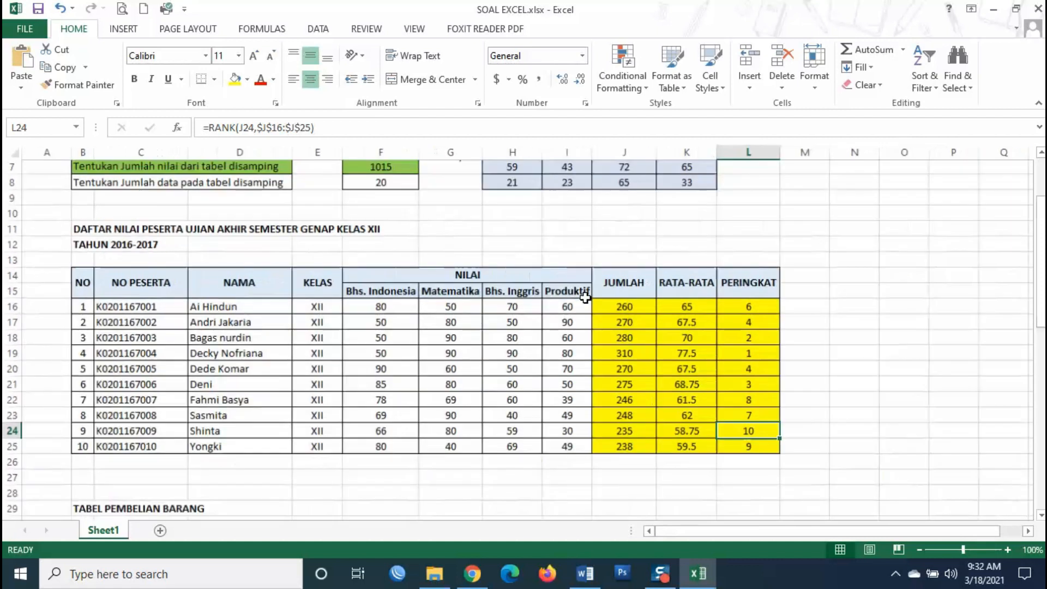
scroll(585, 297, up, 1)
scroll(585, 297, up, 1)
scroll(585, 297, down, 6)
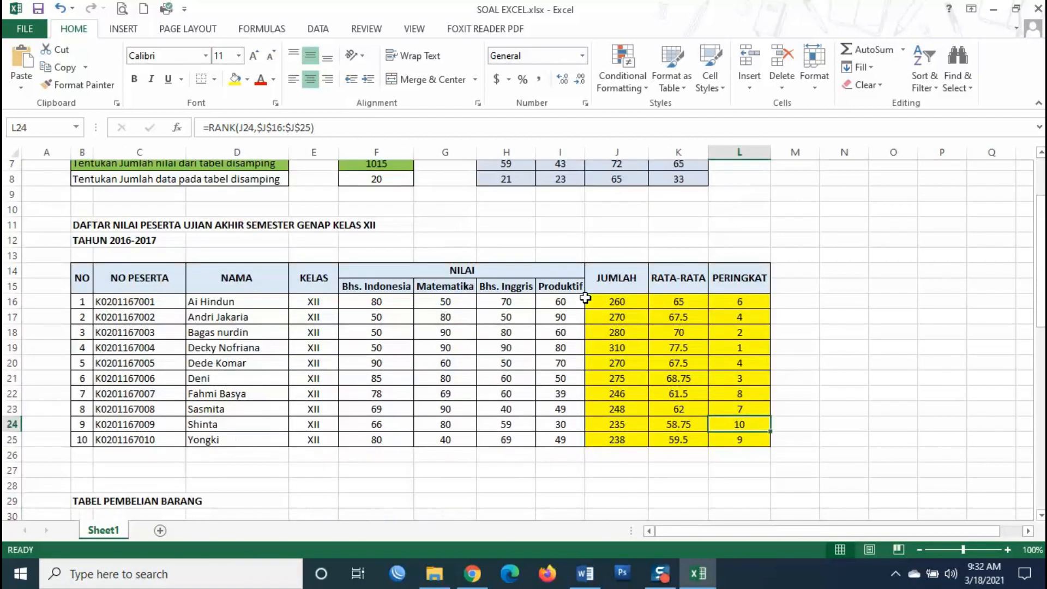
scroll(585, 297, down, 1)
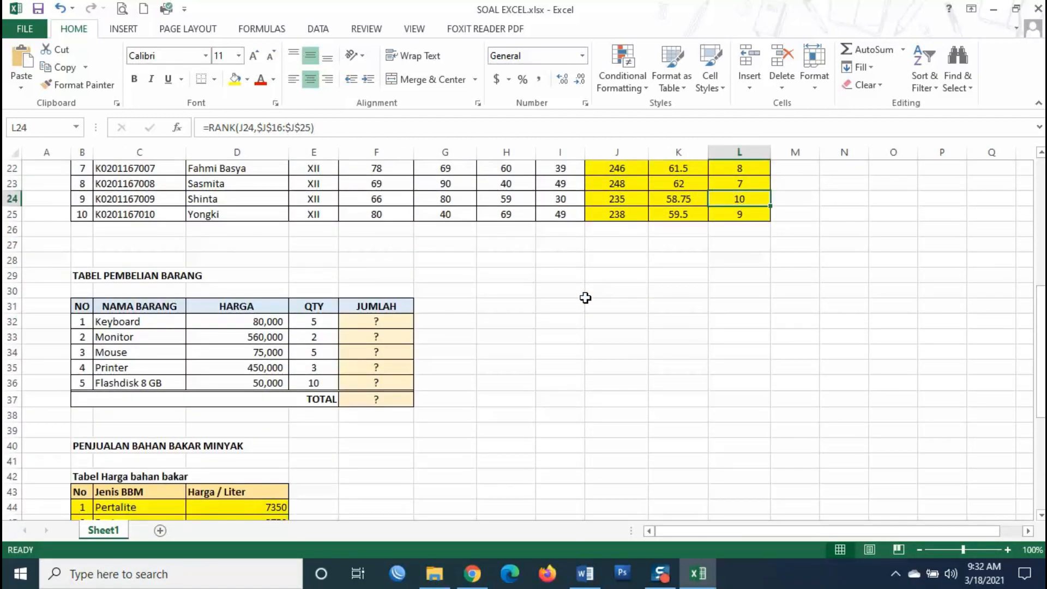
click(392, 319)
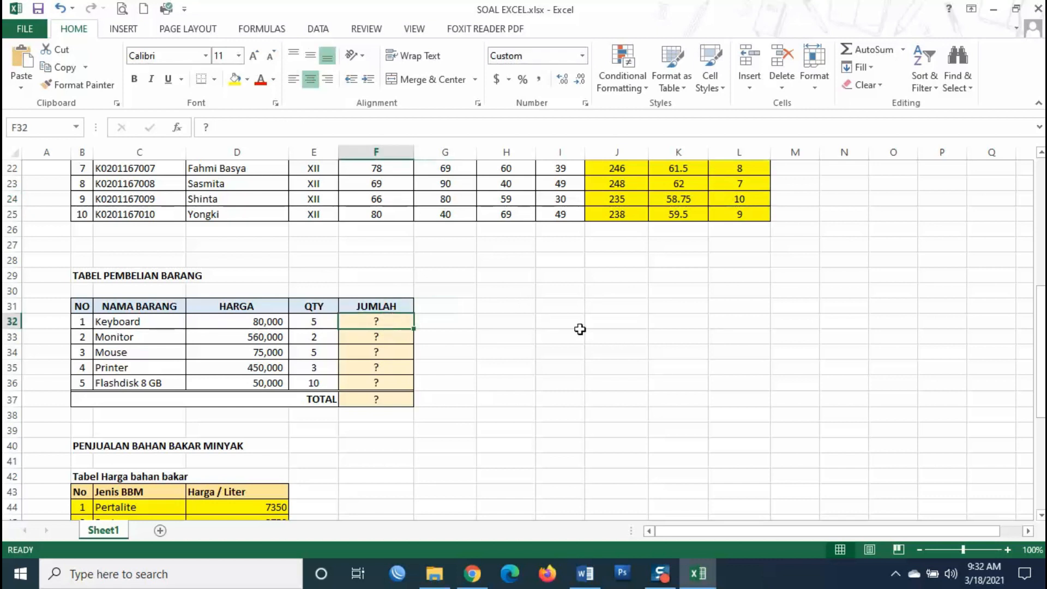
text(=)
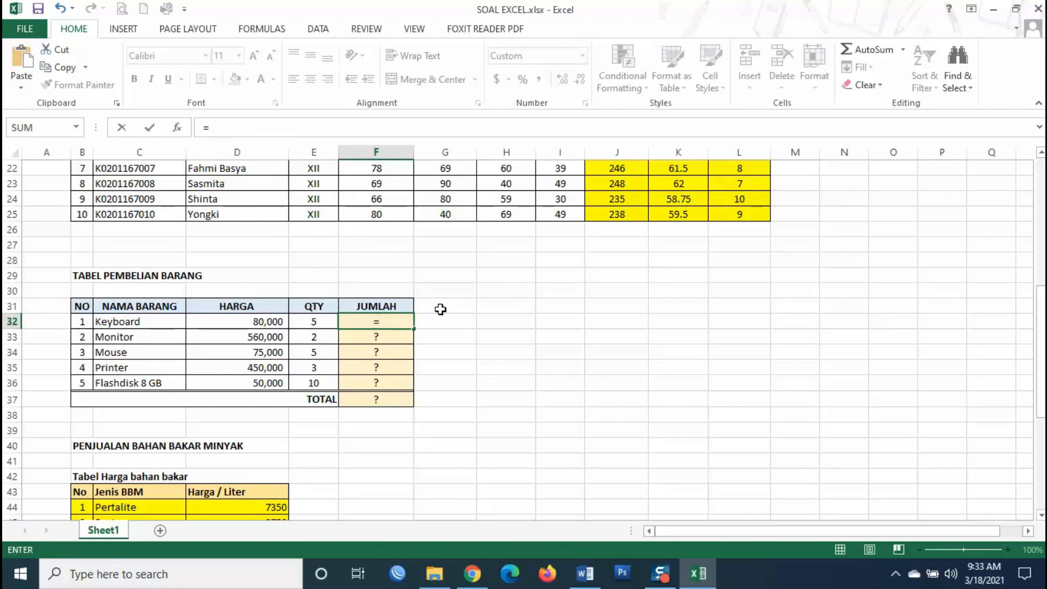
- Complete the Keyboard amount in F32 as =D32*E32
click(228, 321)
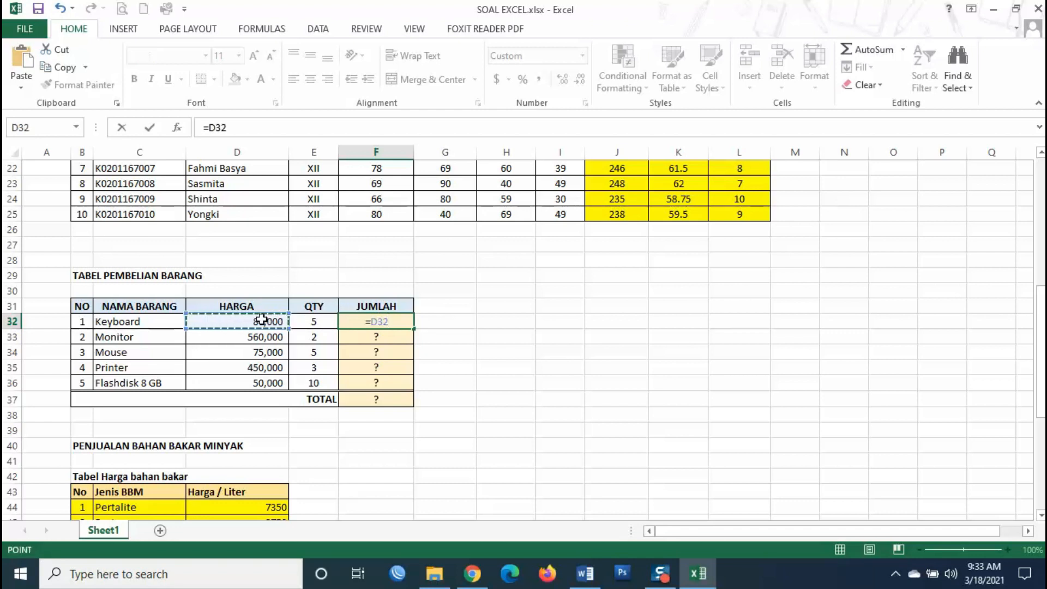
text(*)
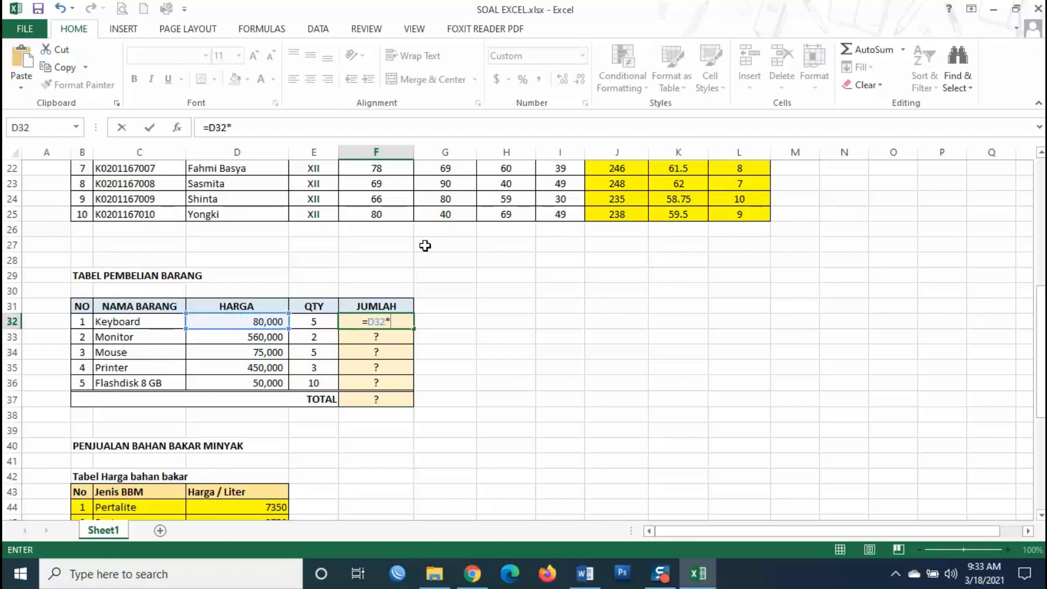
click(314, 323)
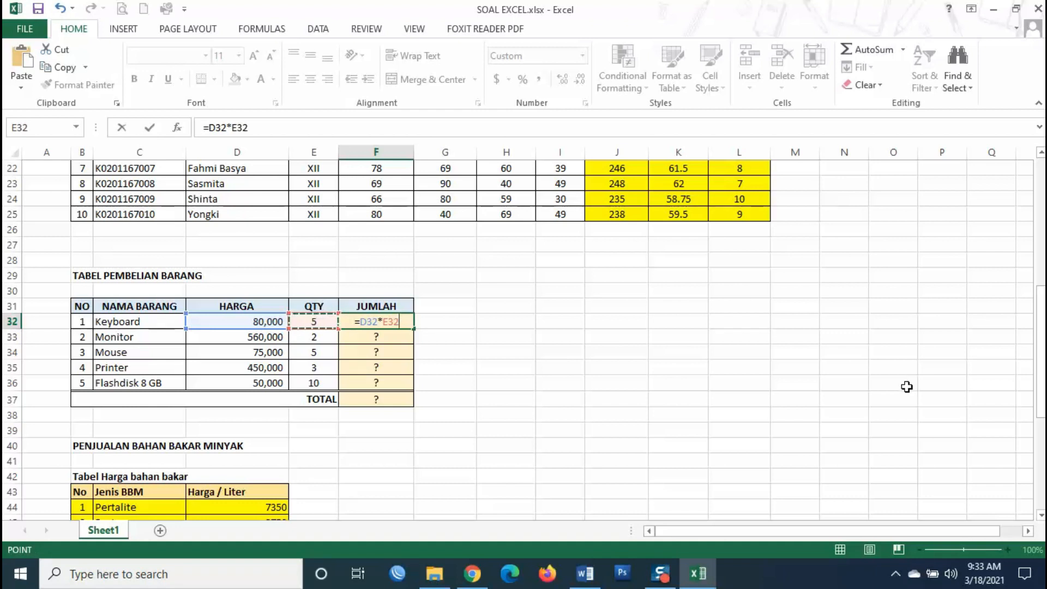
key(Return)
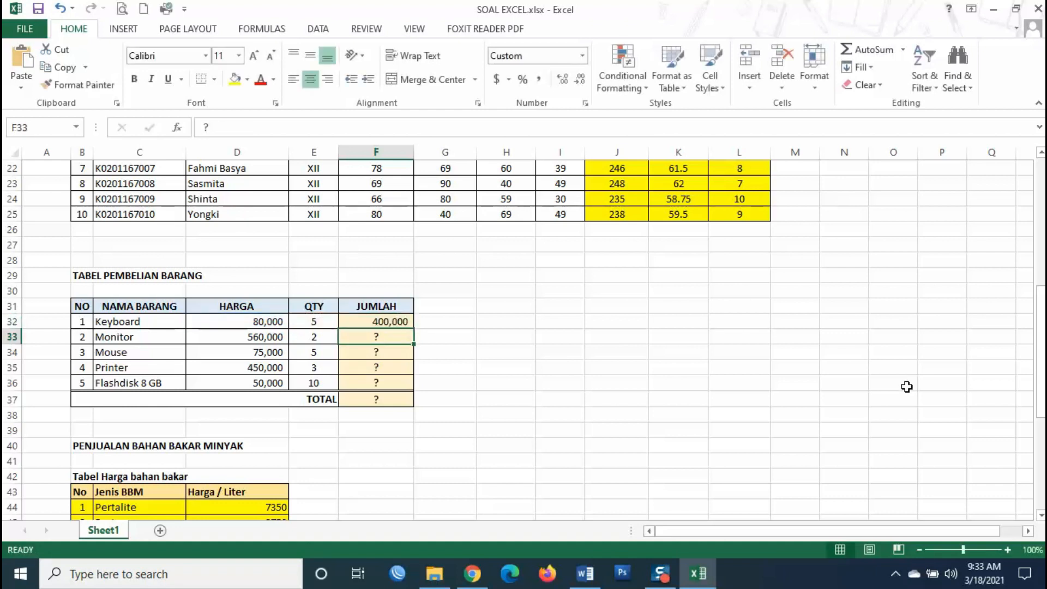
- Fill the F32 amount formula down through F36 for all five items
click(371, 320)
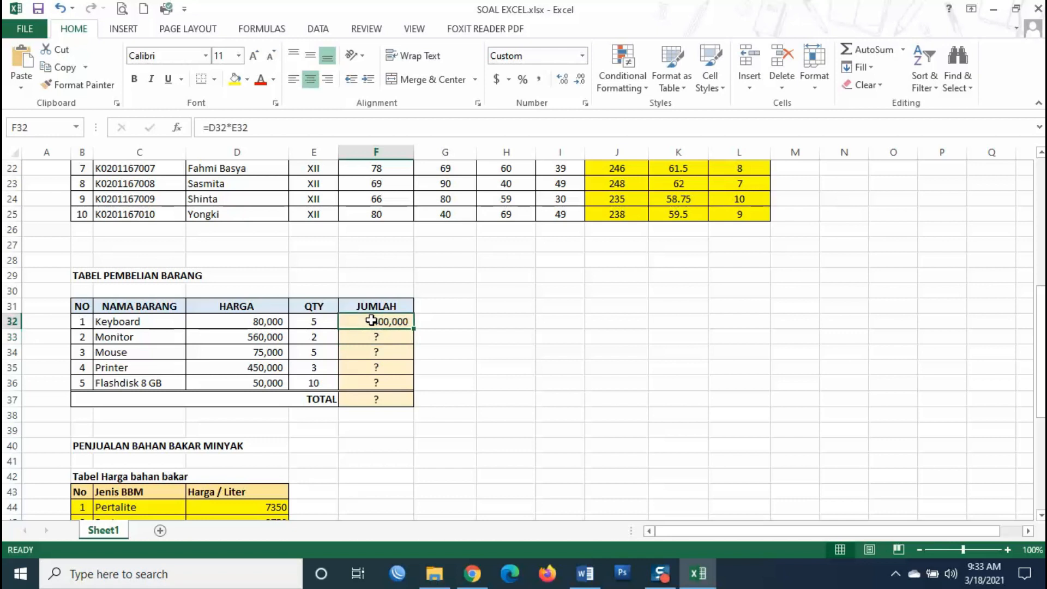
drag(416, 328, 420, 385)
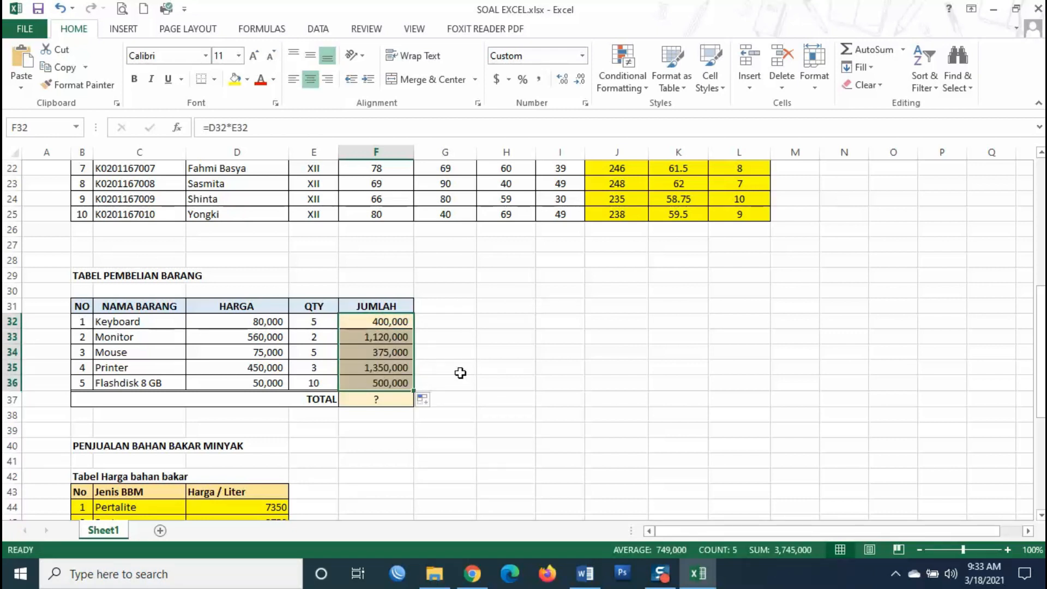
click(388, 401)
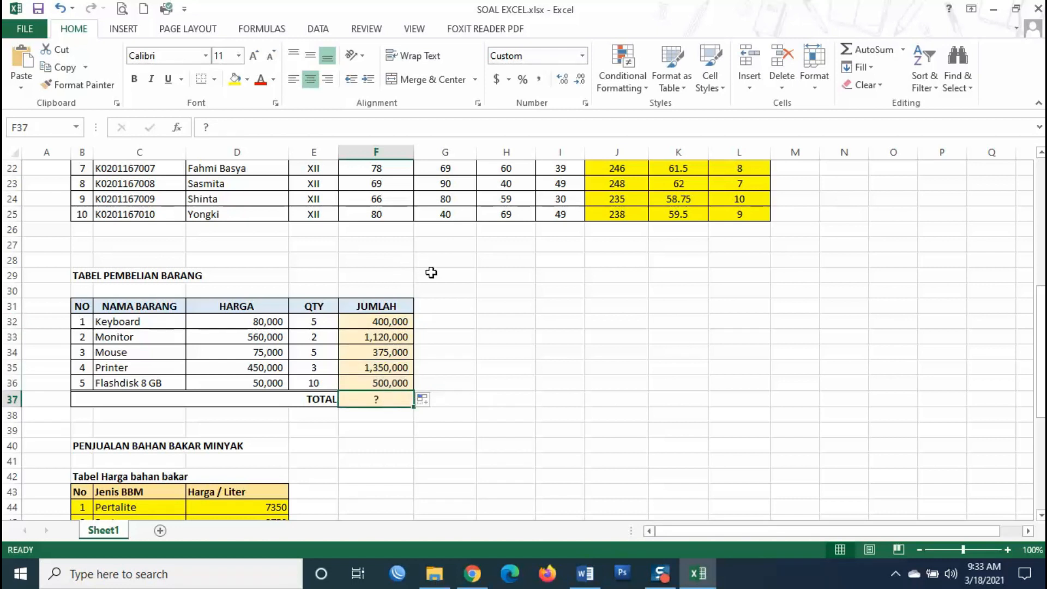
- Enter =SUM(F32:F36) in the TOTAL cell F37, giving 3,745,000
scroll(432, 274, up, 6)
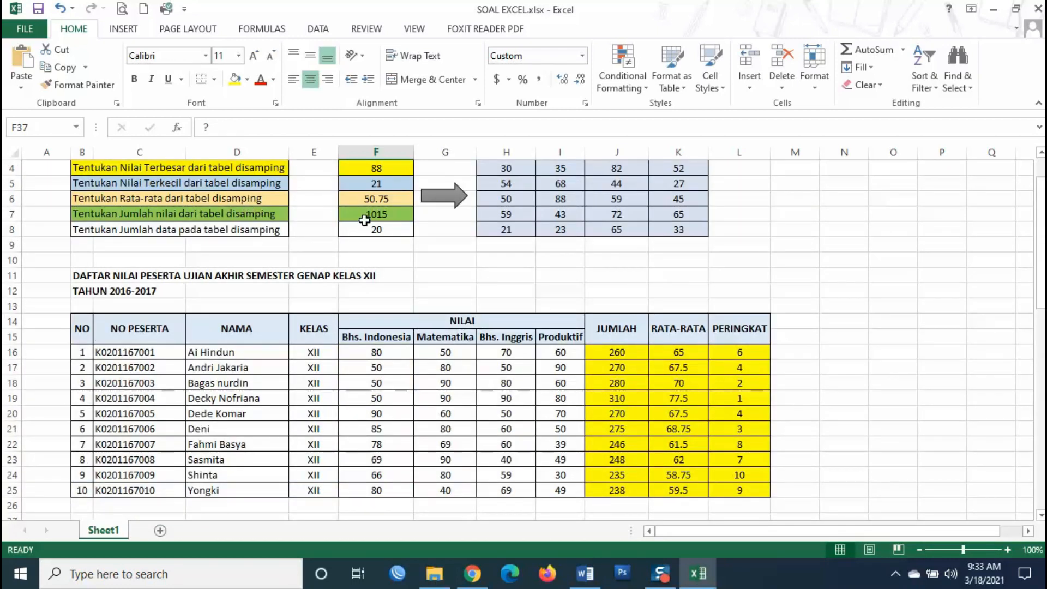
scroll(433, 265, down, 6)
click(479, 386)
click(389, 409)
click(387, 399)
text(=)
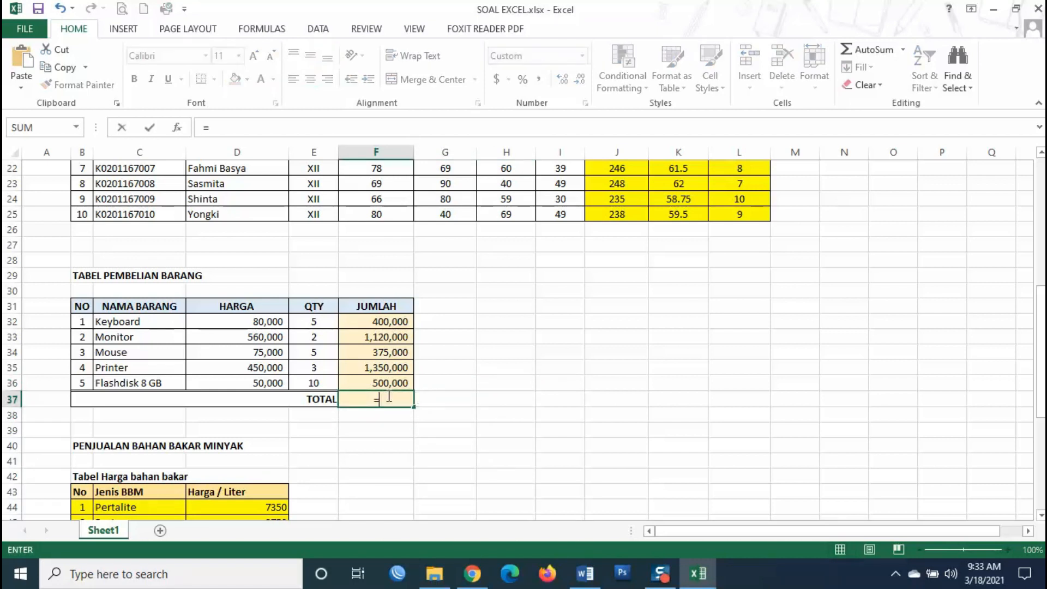
text(SUM()
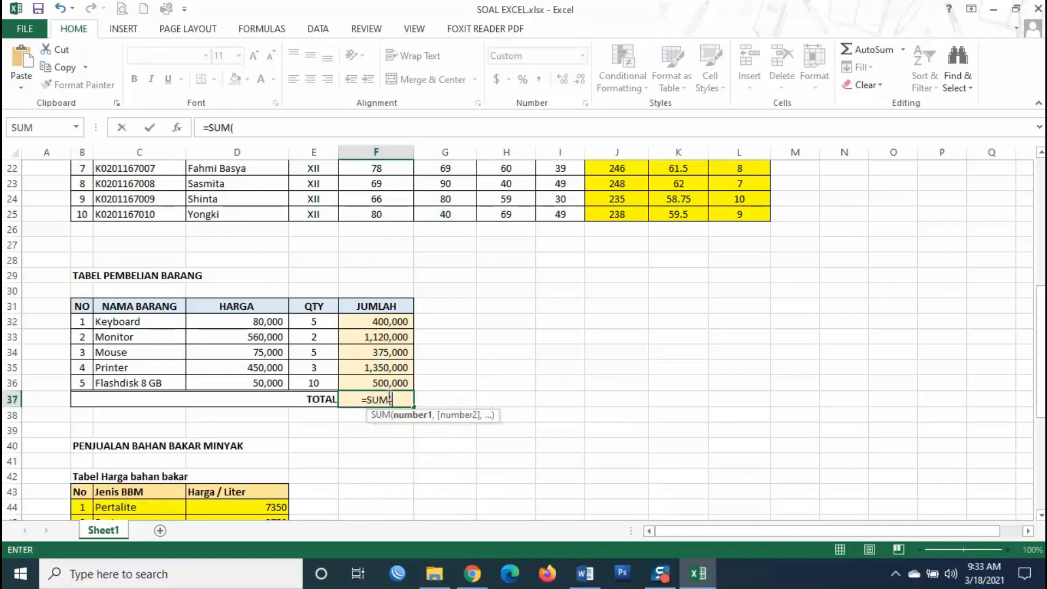
drag(381, 323, 389, 383)
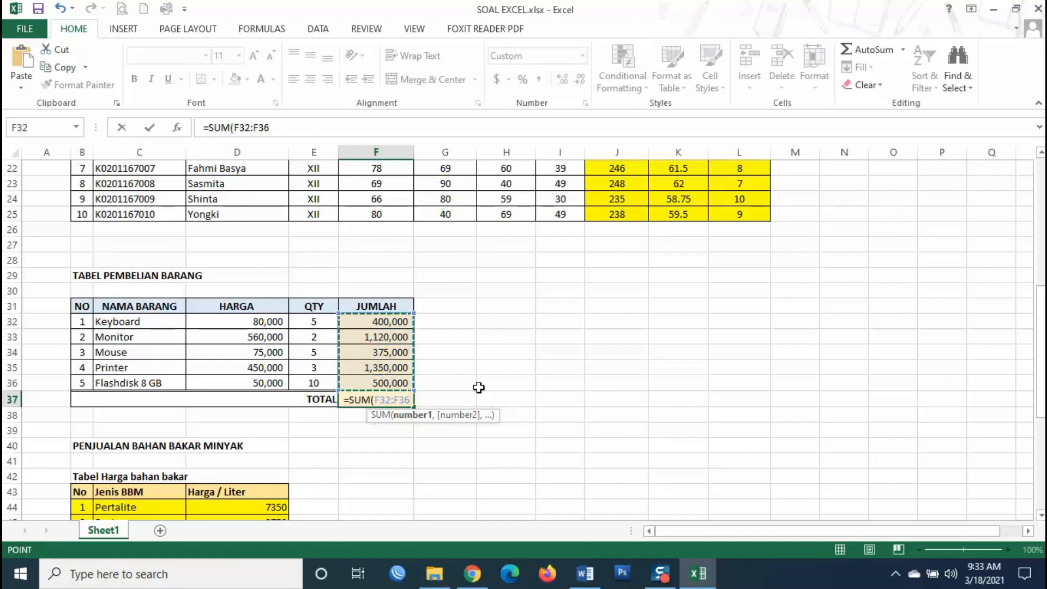
key(Return)
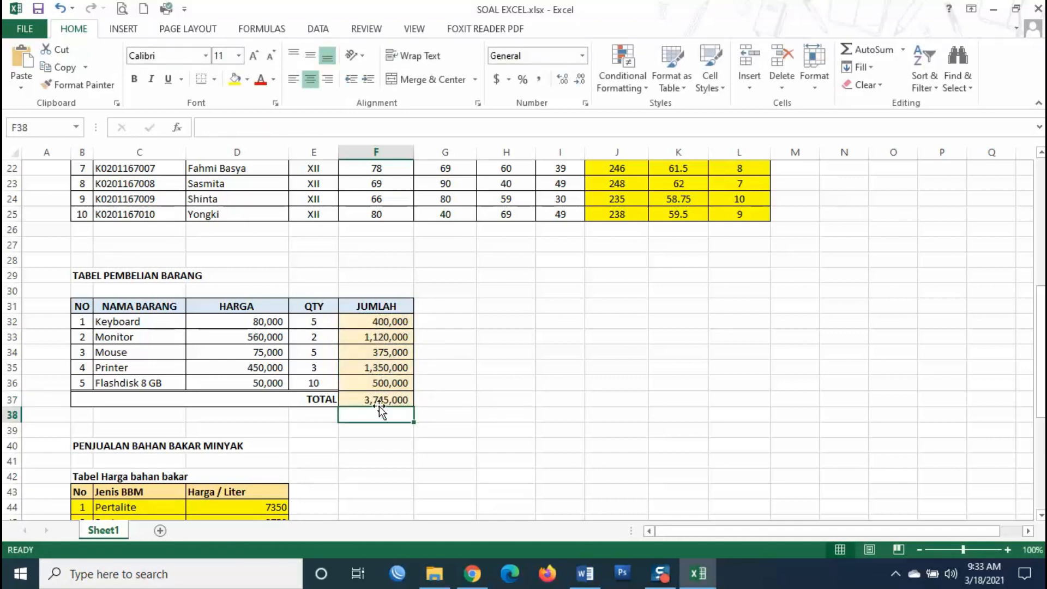
key(Up)
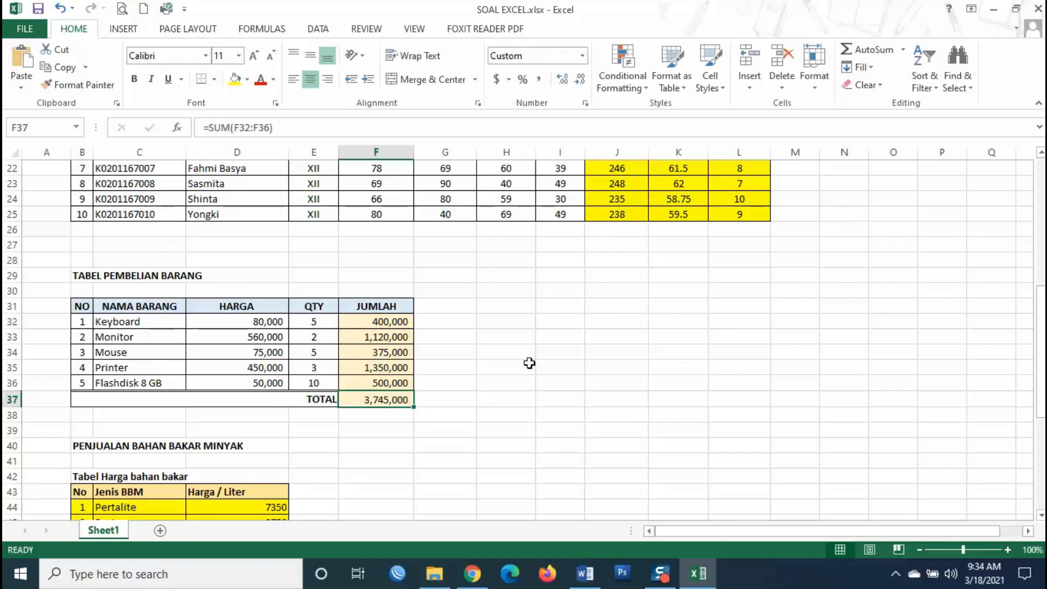
- Scroll down to the PENJUALAN BAHAN BAKAR MINYAK table and review the fuel prices and liters
scroll(529, 363, down, 3)
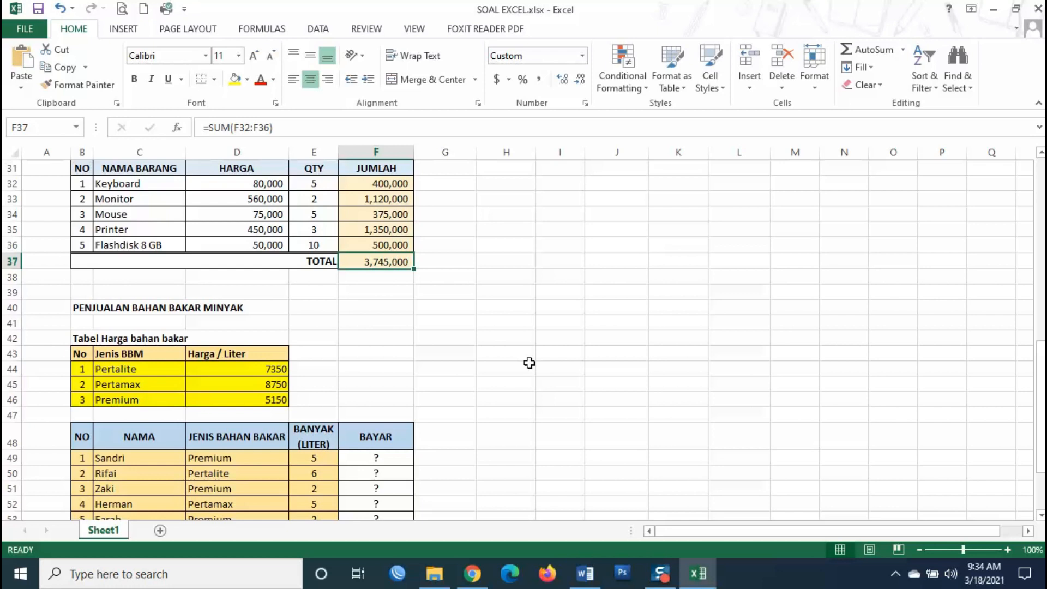
scroll(529, 363, down, 2)
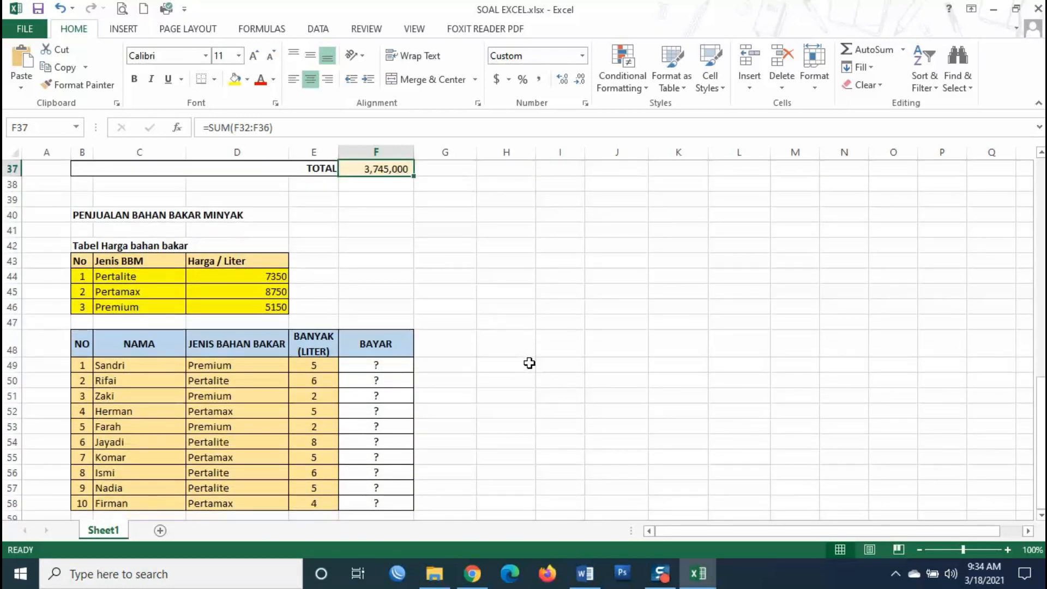
scroll(529, 363, down, 1)
scroll(528, 362, up, 1)
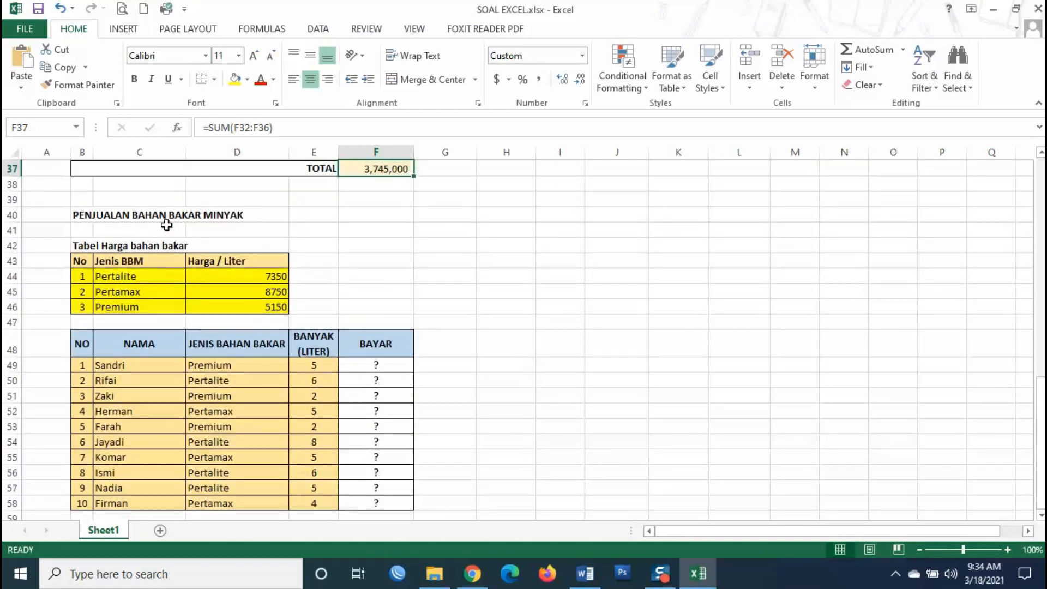
scroll(463, 326, down, 5)
scroll(464, 326, up, 3)
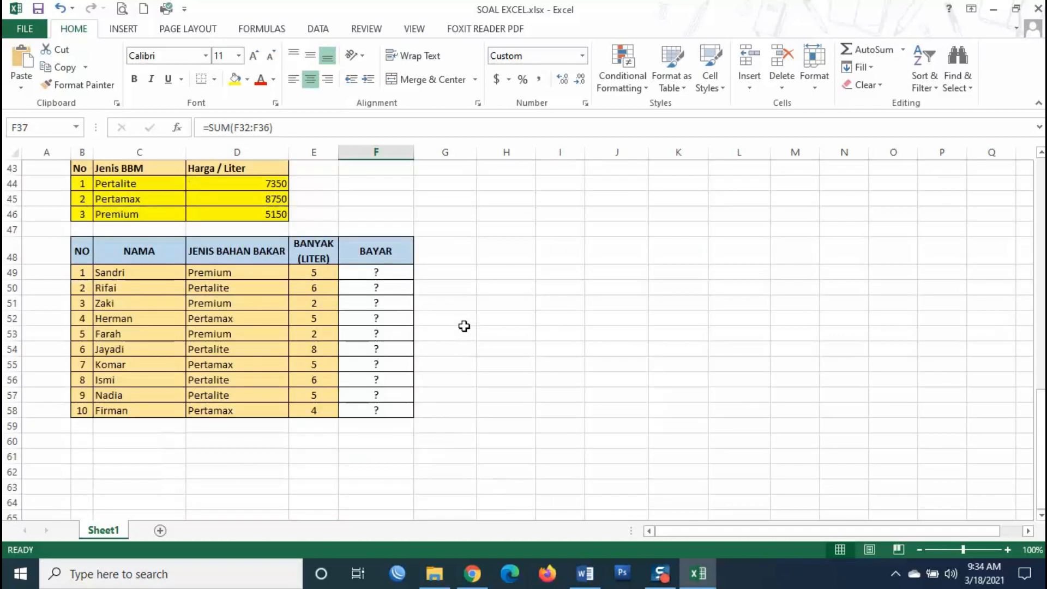
scroll(464, 326, up, 2)
scroll(149, 340, down, 1)
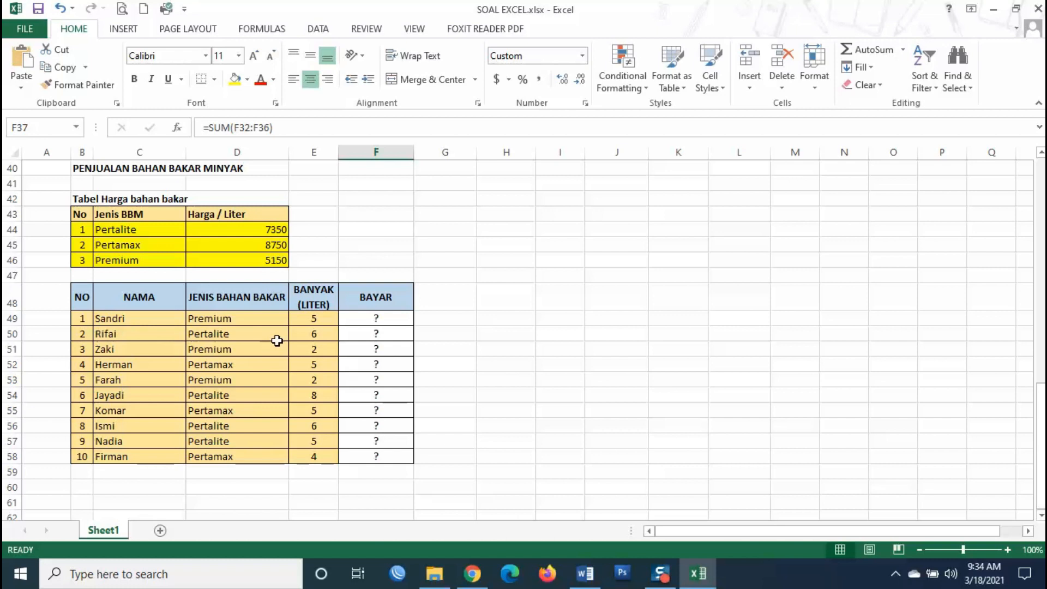
click(245, 363)
click(256, 233)
click(275, 260)
click(274, 245)
click(268, 231)
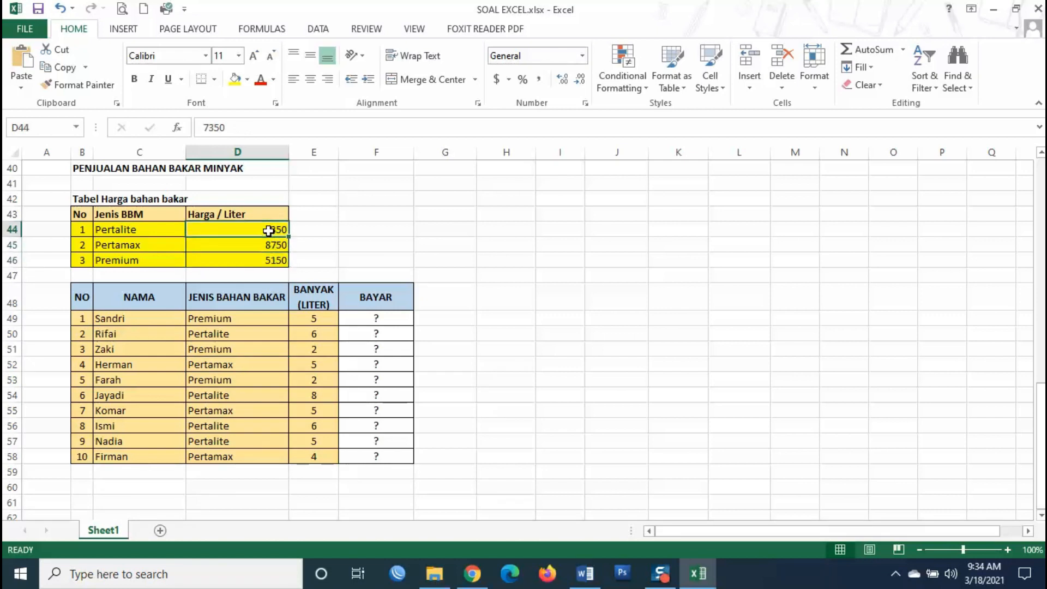
click(309, 320)
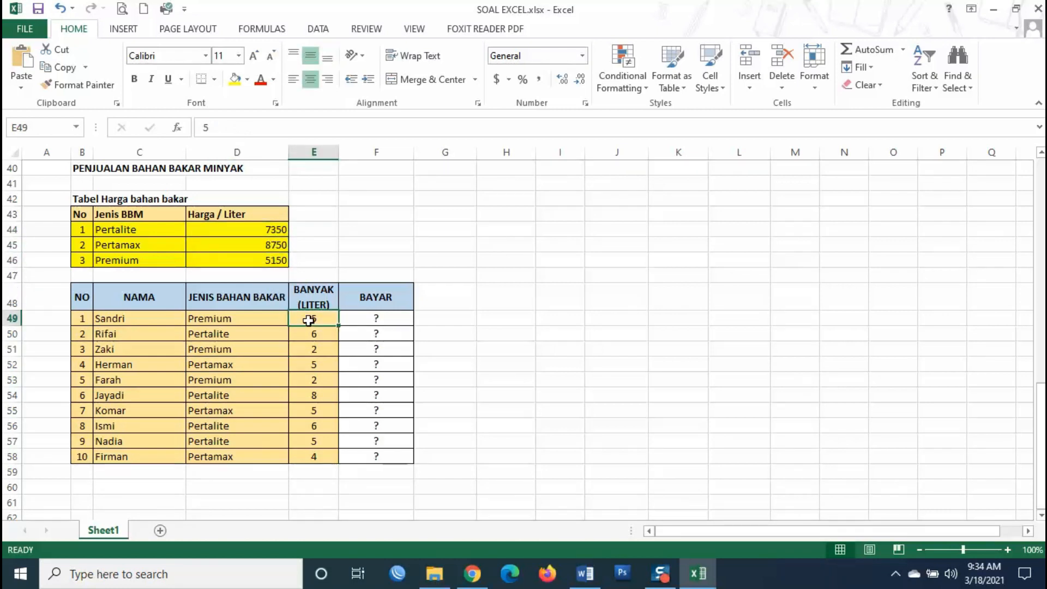
click(255, 260)
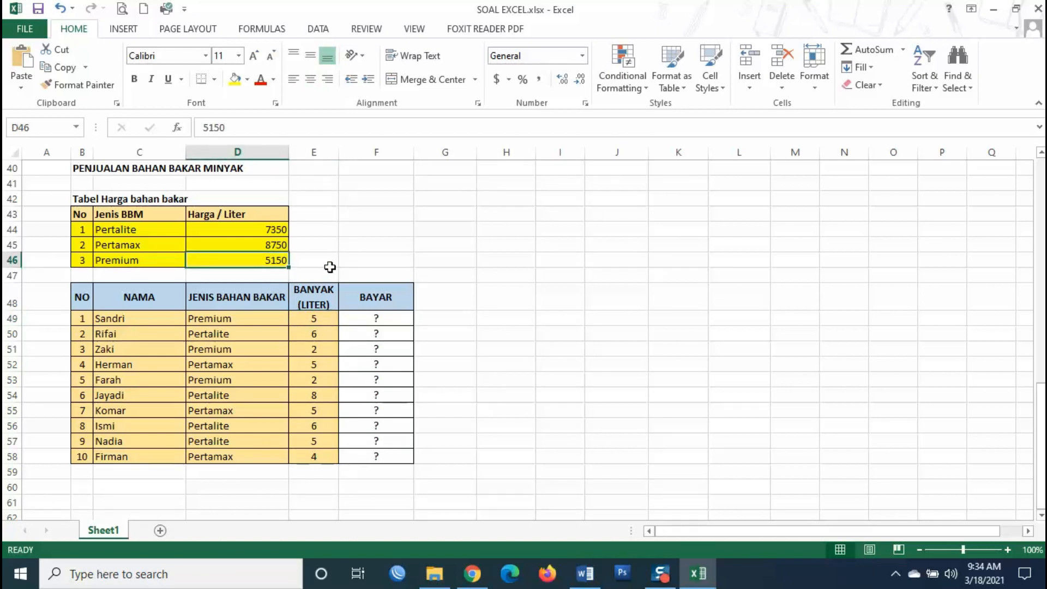
- Select the first customer's BAYAR cell F49
click(386, 321)
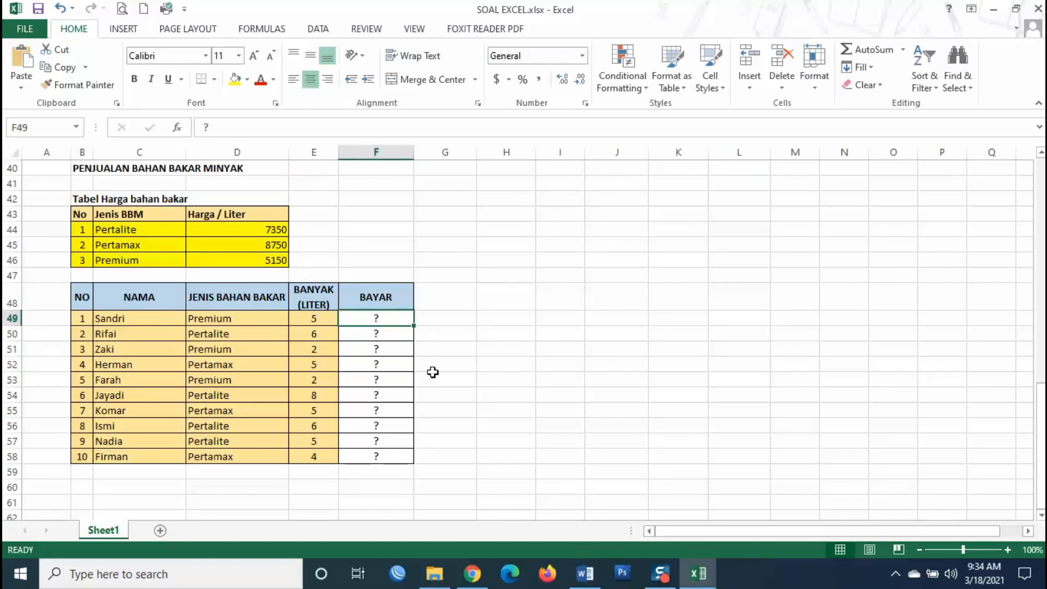
click(447, 305)
click(372, 320)
- Enter =VLOOKUP(D49,$C$44:$D$46,2)*E49 in F49, giving a payment of 25750
text(=)
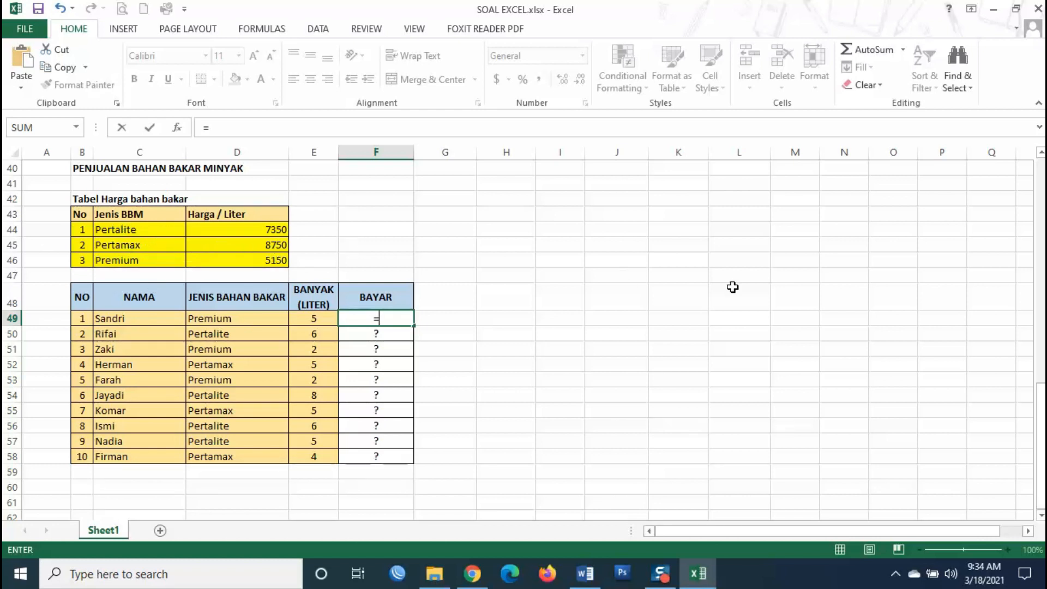
text(VLOOKUP)
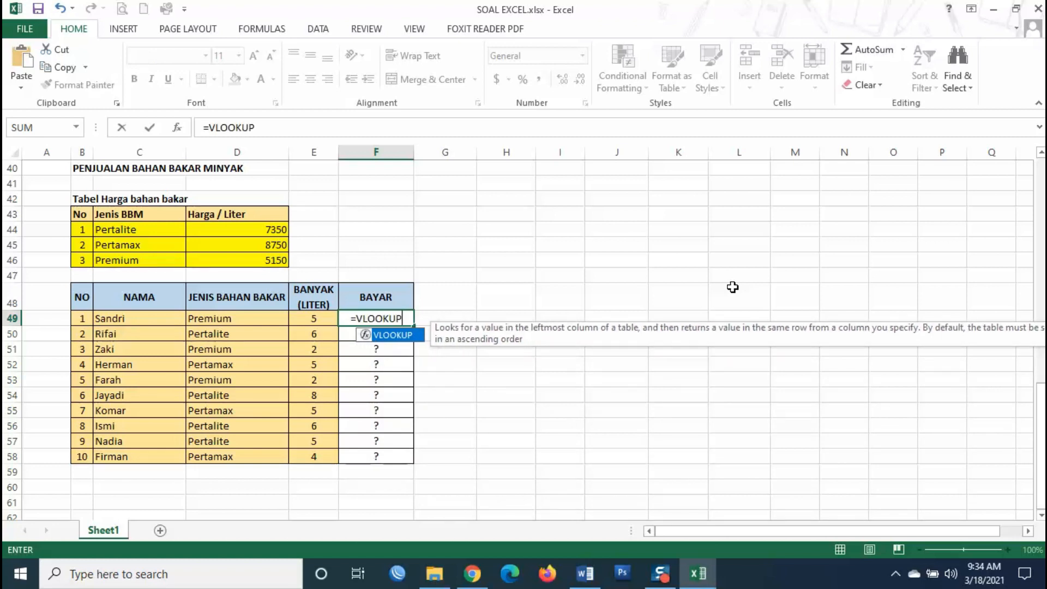
text(()
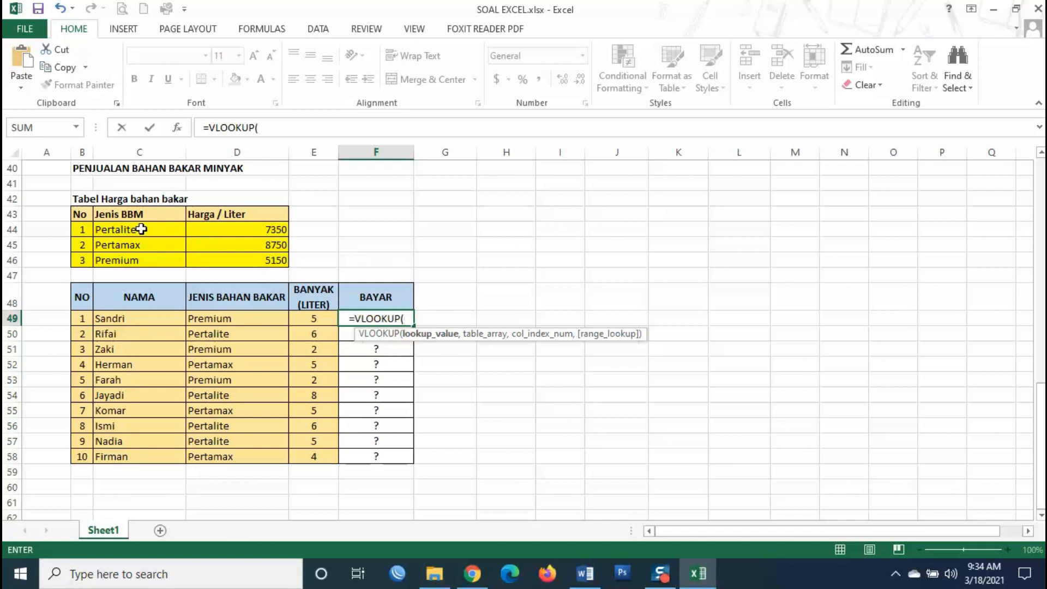
click(251, 319)
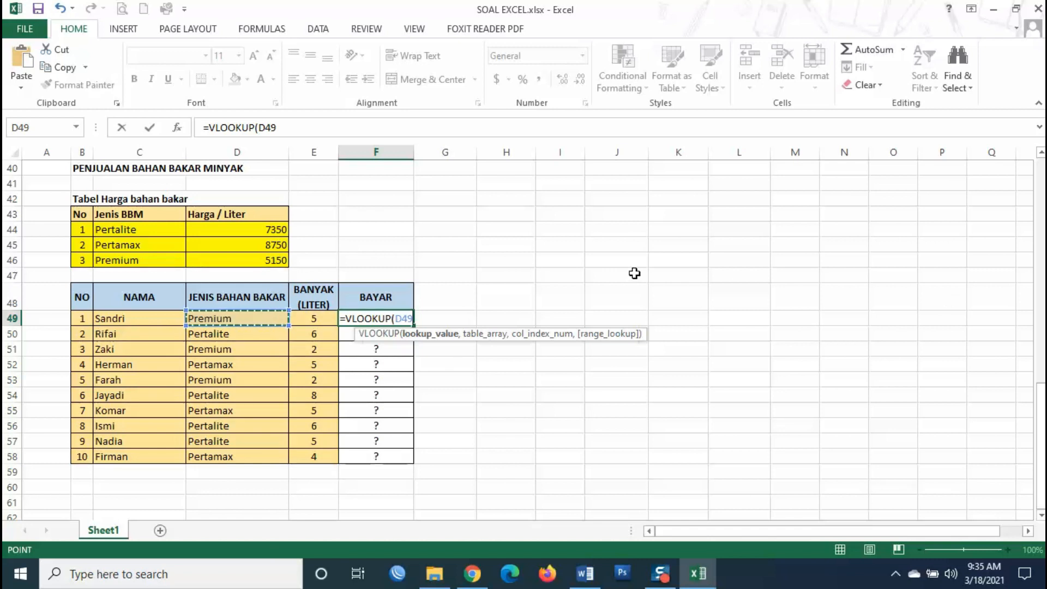
text(,)
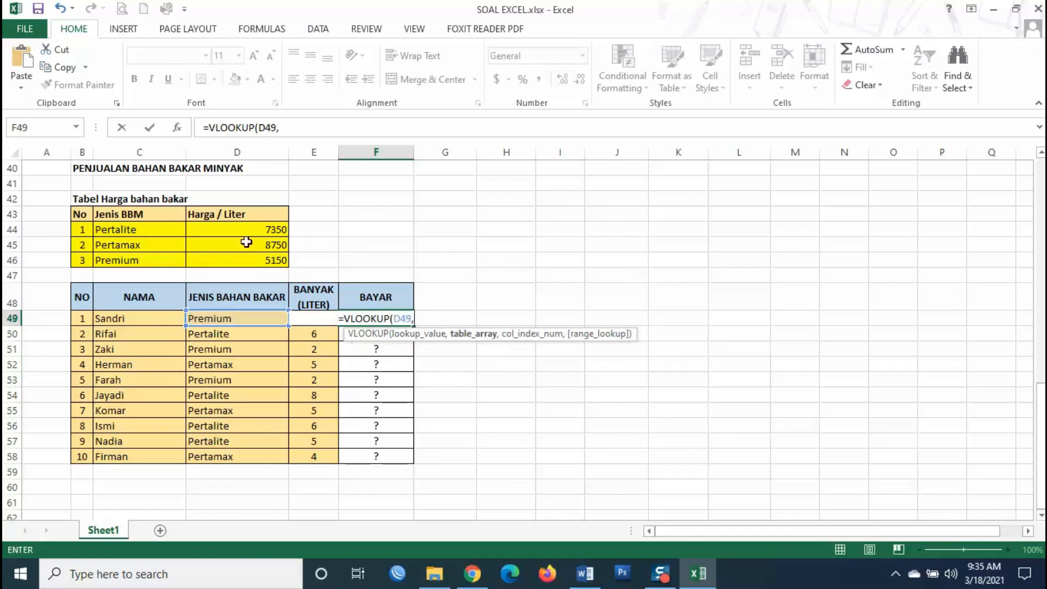
drag(163, 229, 259, 260)
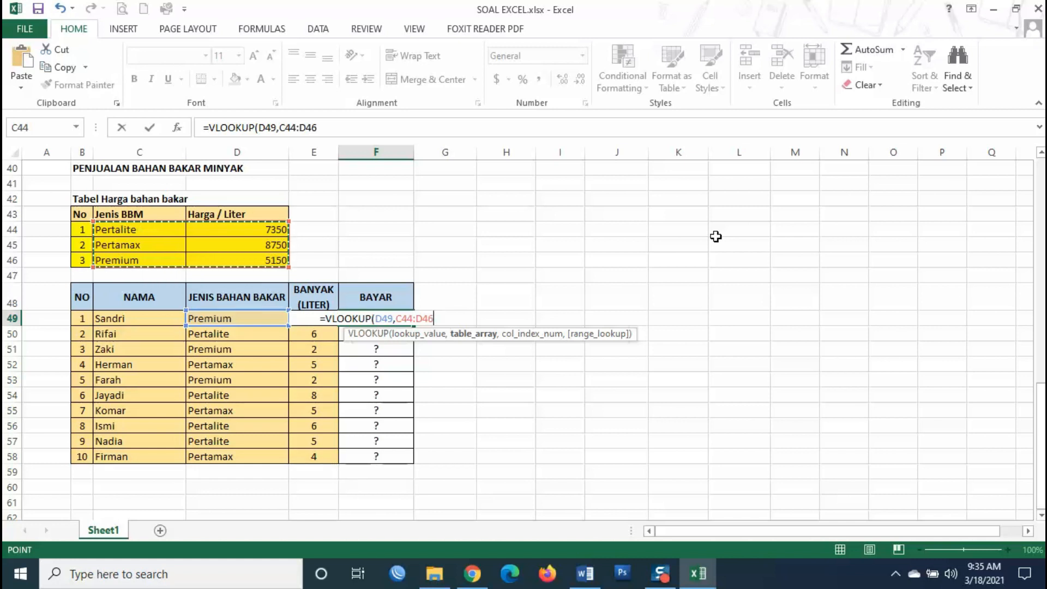
key(F4)
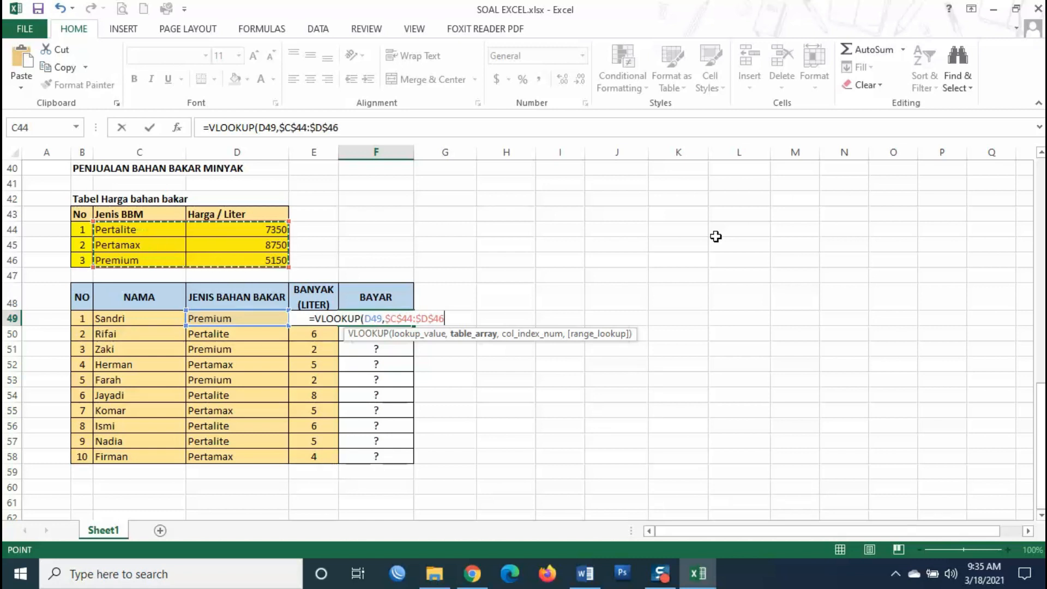
text(,)
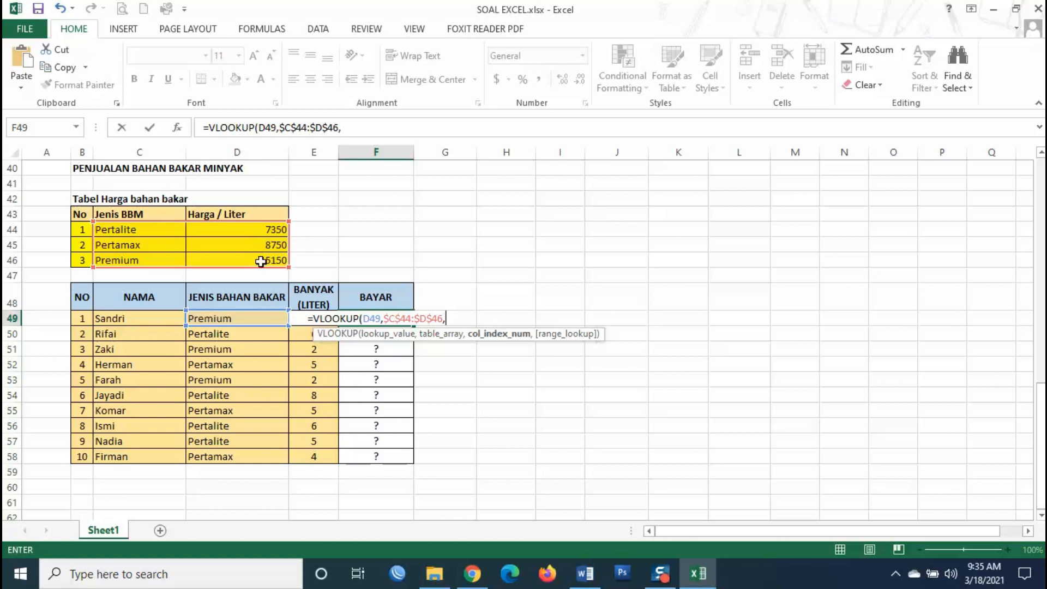
text(2)
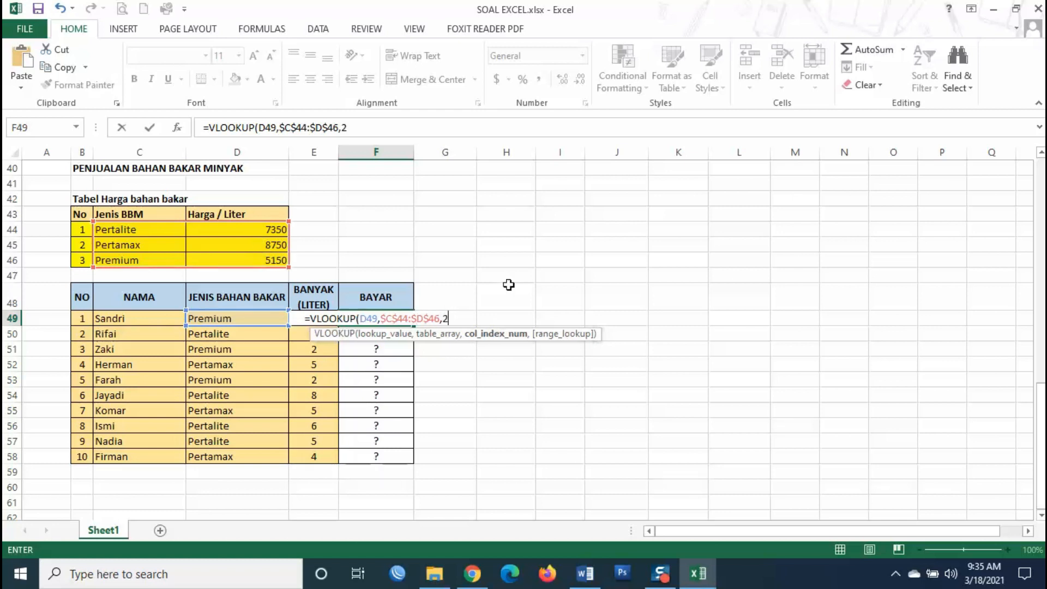
text())
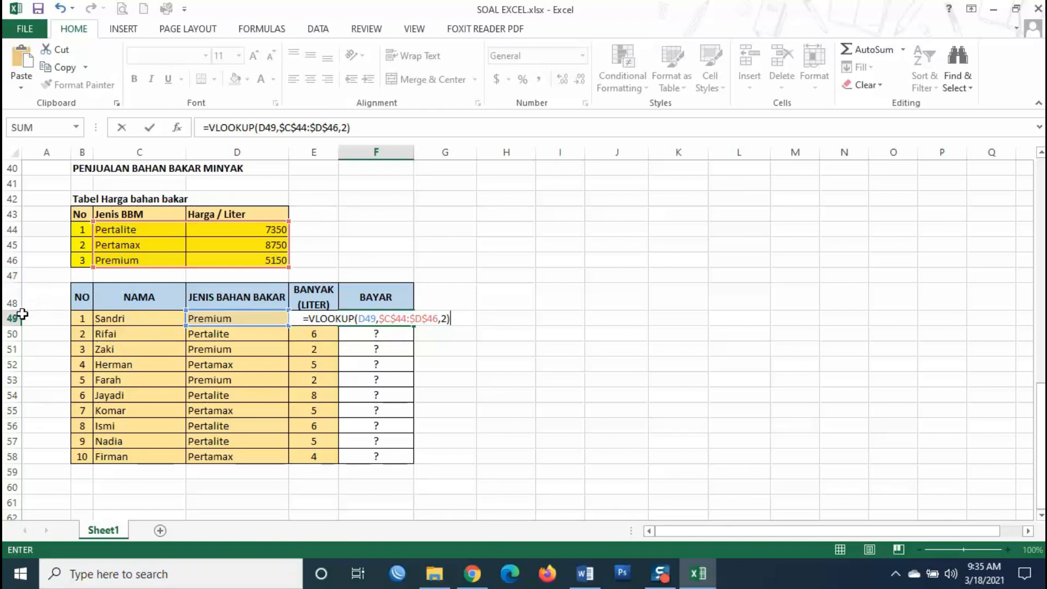
text(*E)
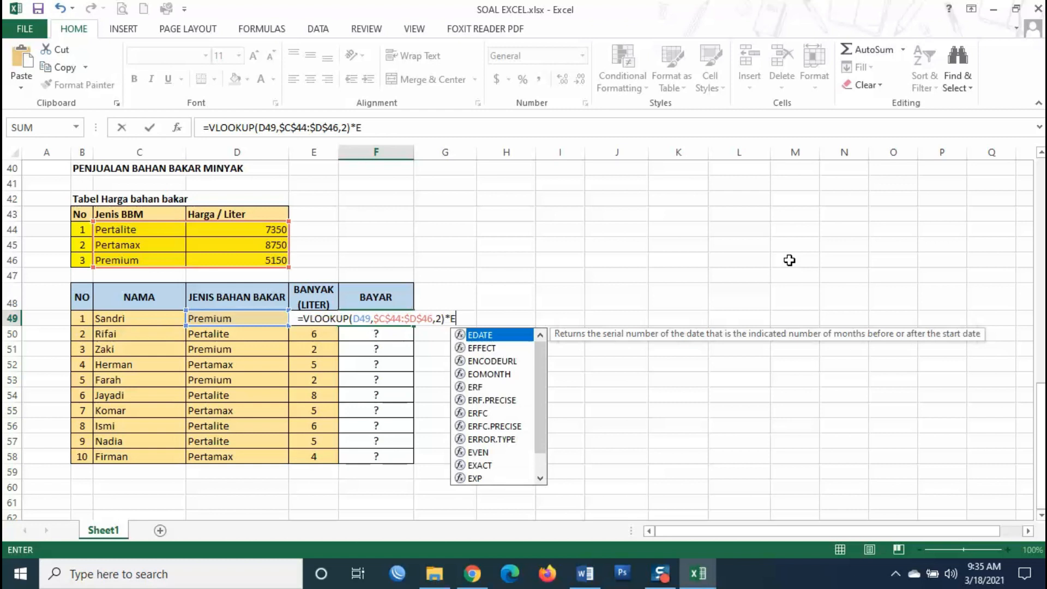
text(49)
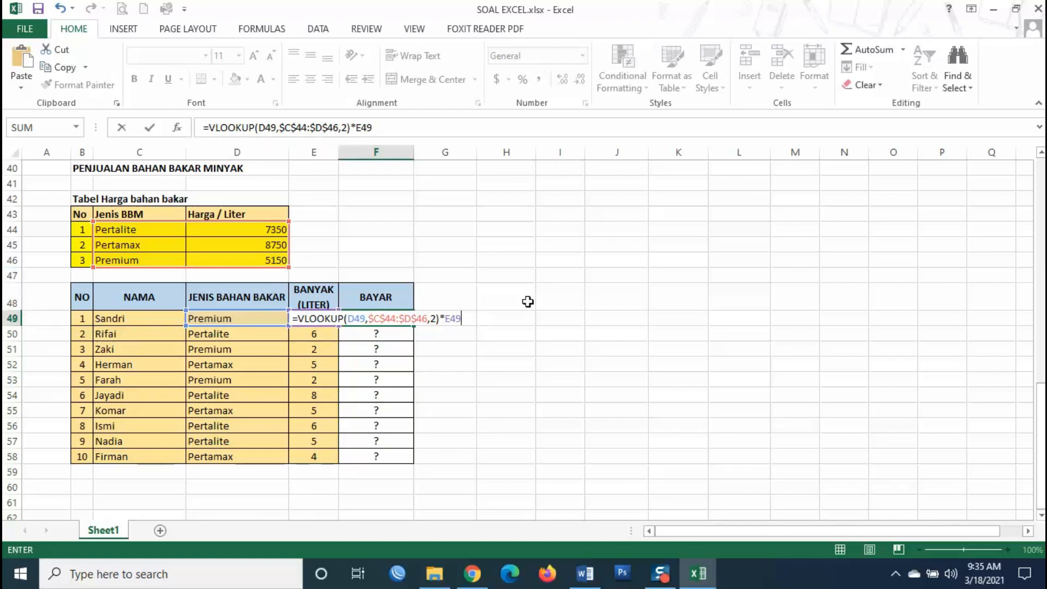
key(Return)
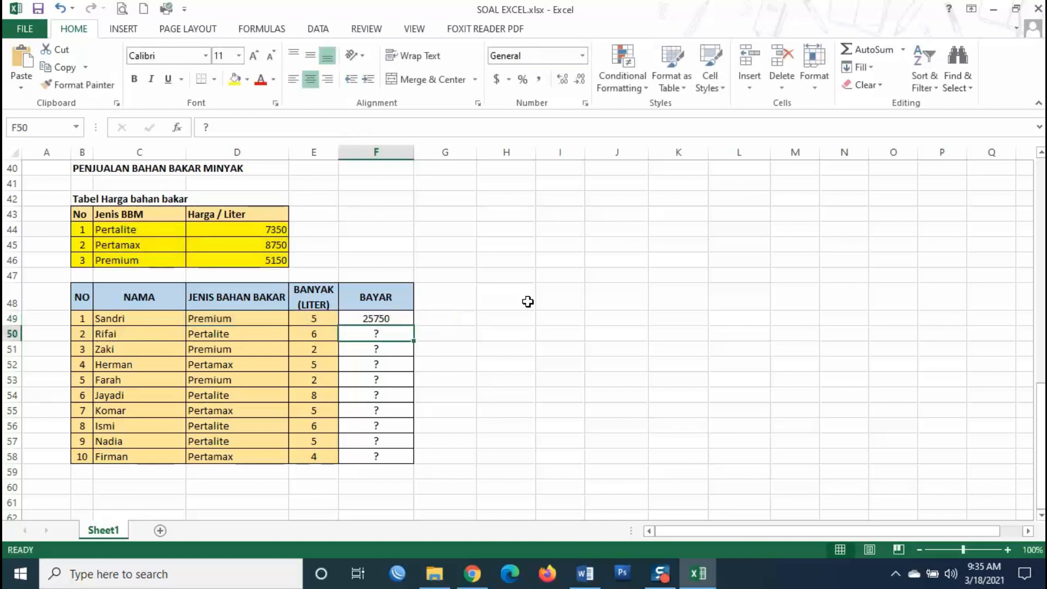
- Fill the F49 payment formula down through F58
click(382, 319)
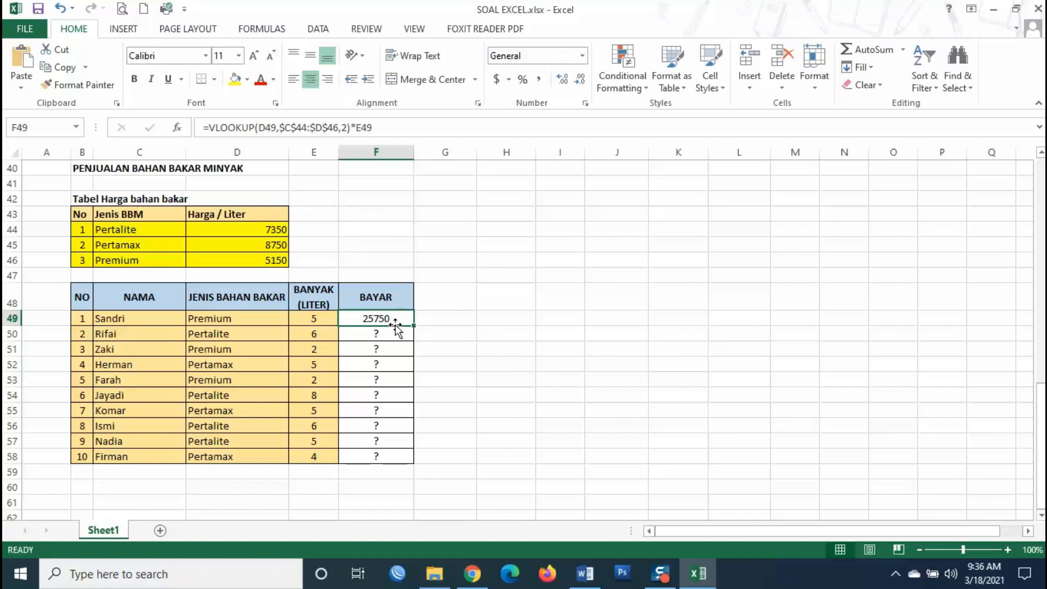
drag(414, 326, 430, 470)
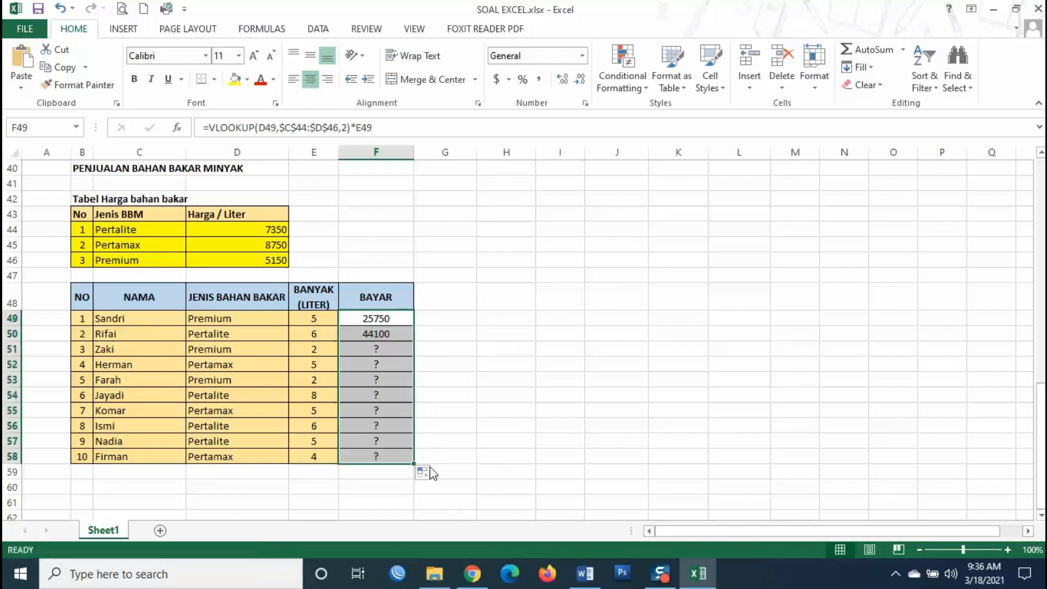
click(564, 391)
- Spot-check the copied formulas in F50–F54 against the liters and the Premium price
click(385, 369)
click(391, 333)
click(393, 397)
click(378, 364)
click(378, 348)
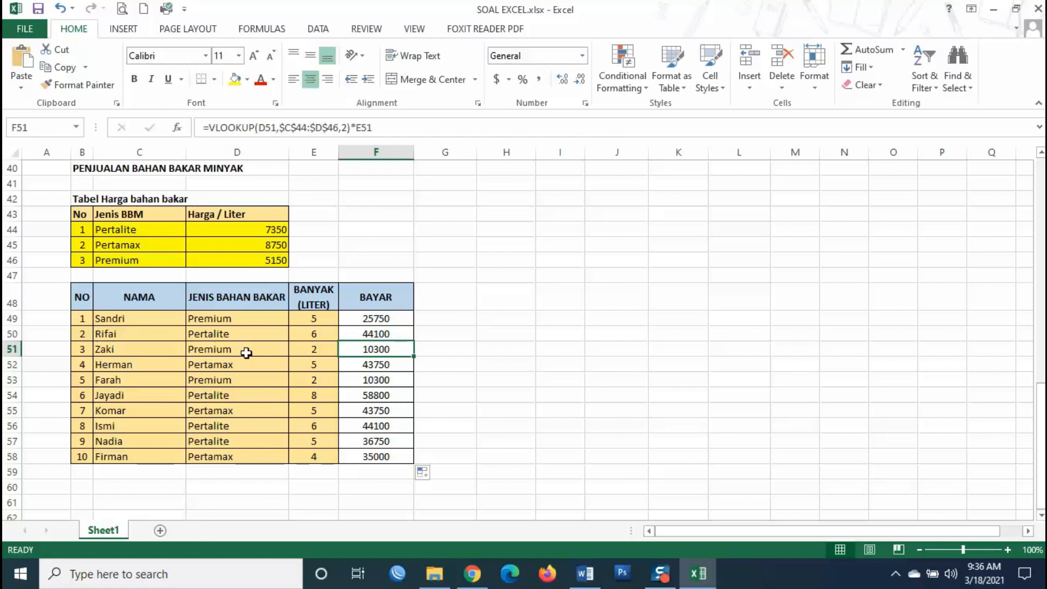
click(313, 351)
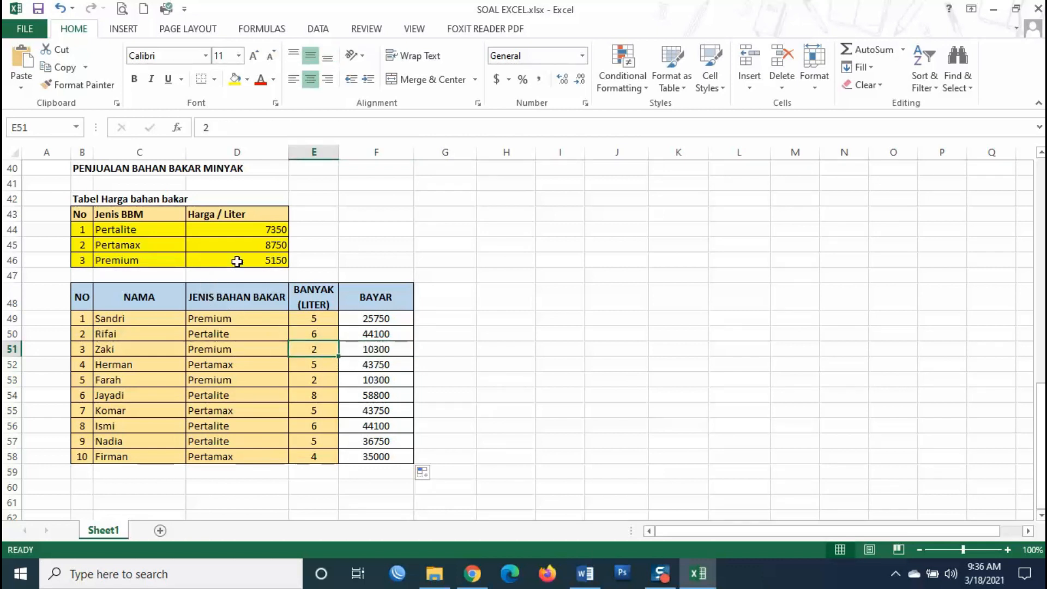
click(277, 266)
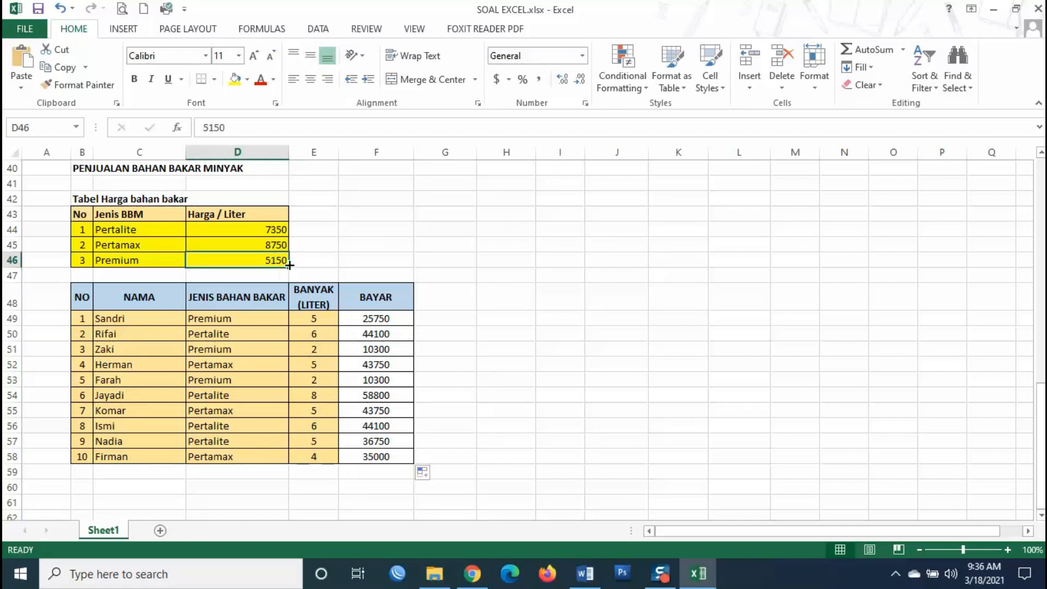
click(379, 380)
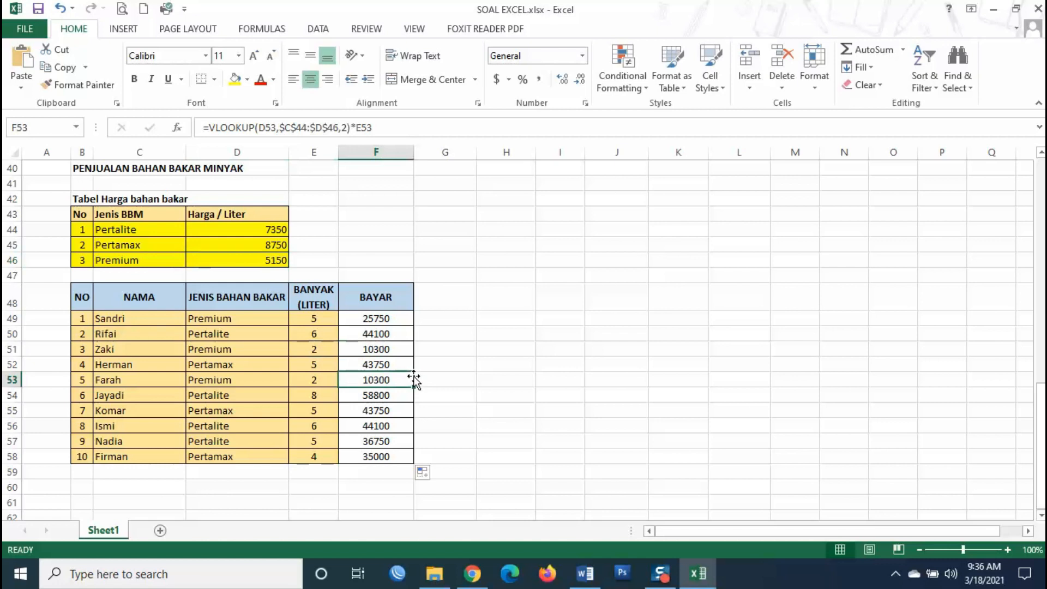
- Scroll around the finished sheet and bring the Excel window back into focus
scroll(570, 372, down, 4)
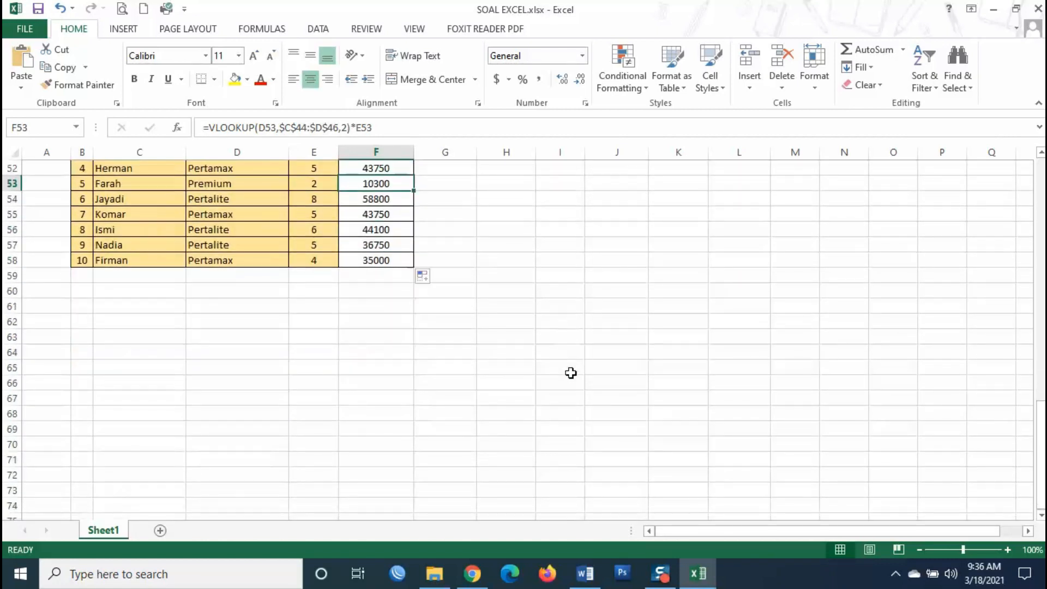
scroll(571, 373, up, 4)
click(570, 372)
scroll(587, 365, up, 10)
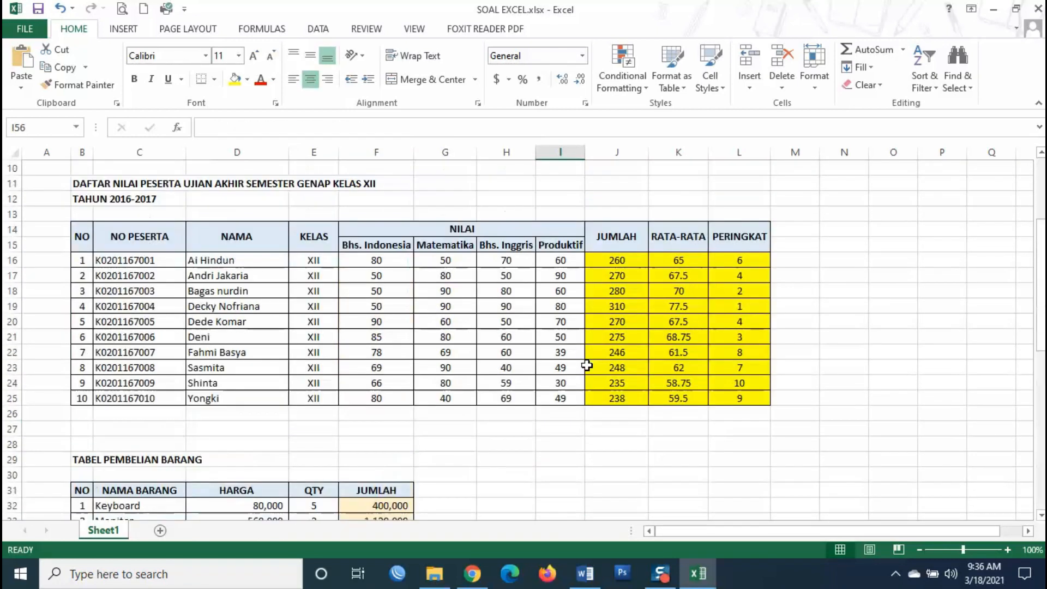
scroll(587, 365, up, 3)
click(496, 322)
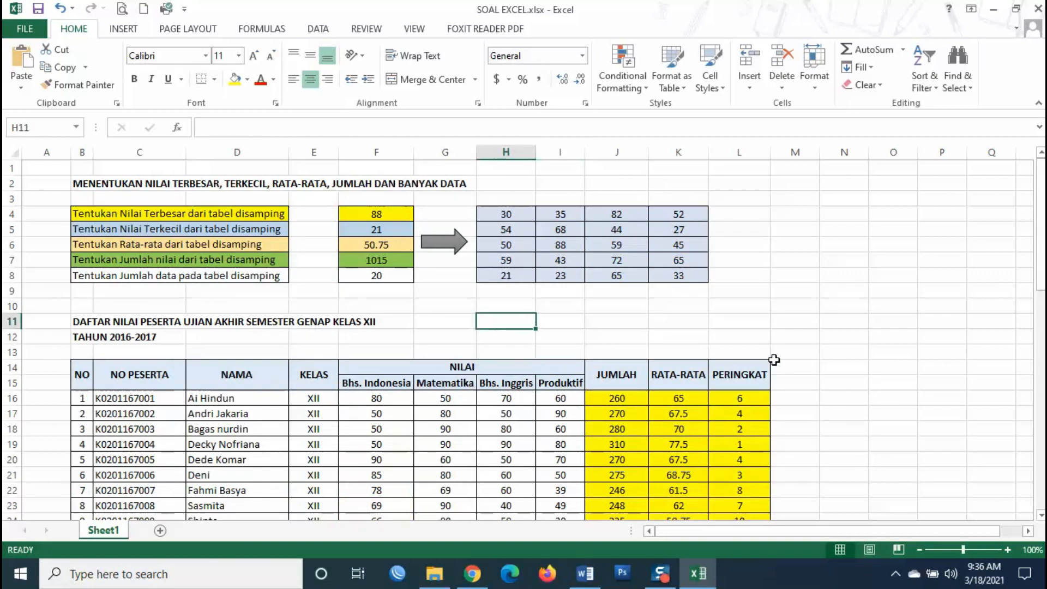
scroll(775, 359, down, 11)
click(611, 362)
key(Down)
key(Down)
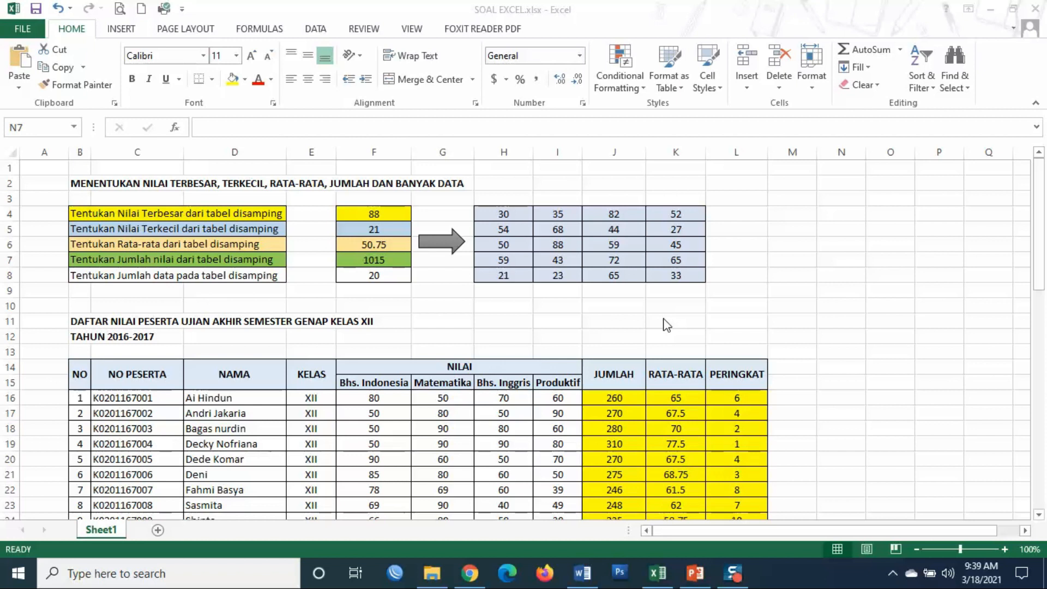
click(387, 287)
click(523, 184)
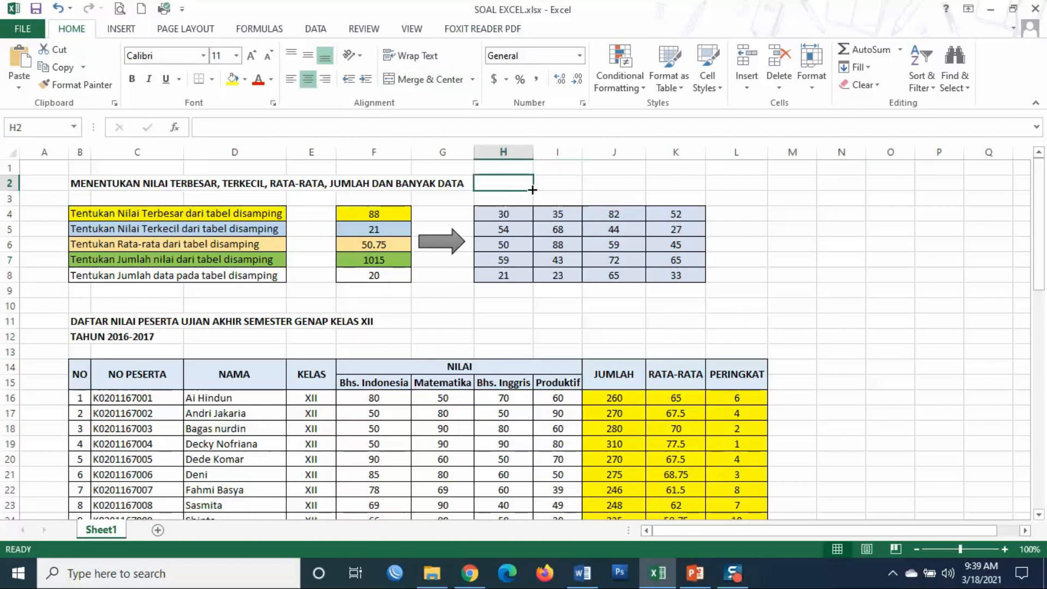
- Save the workbook in SERTIFIKASI OFFICE under the student's name as .xlsx, then minimize Excel
click(24, 29)
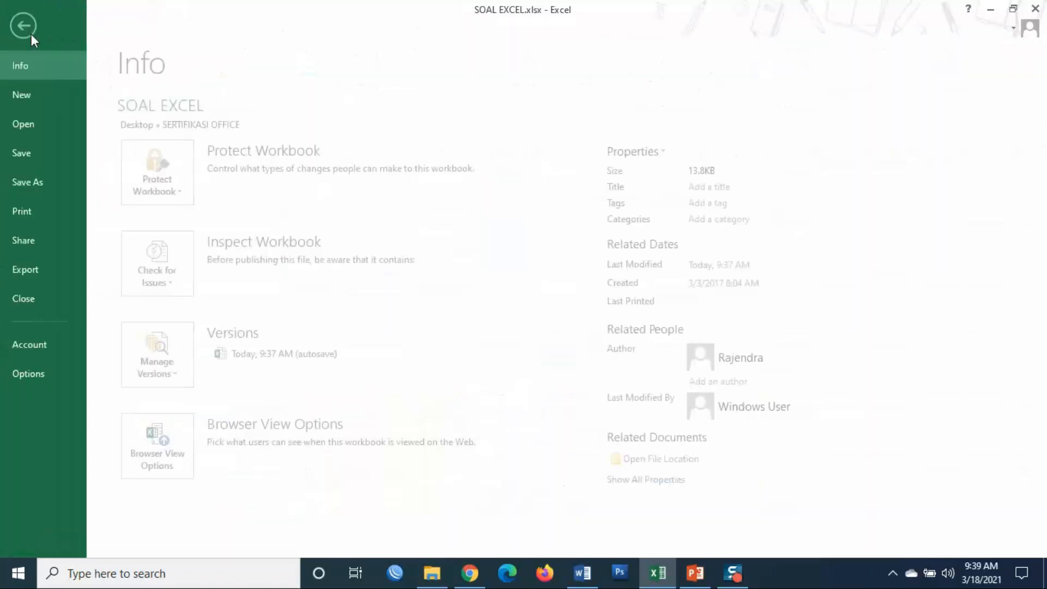
click(52, 185)
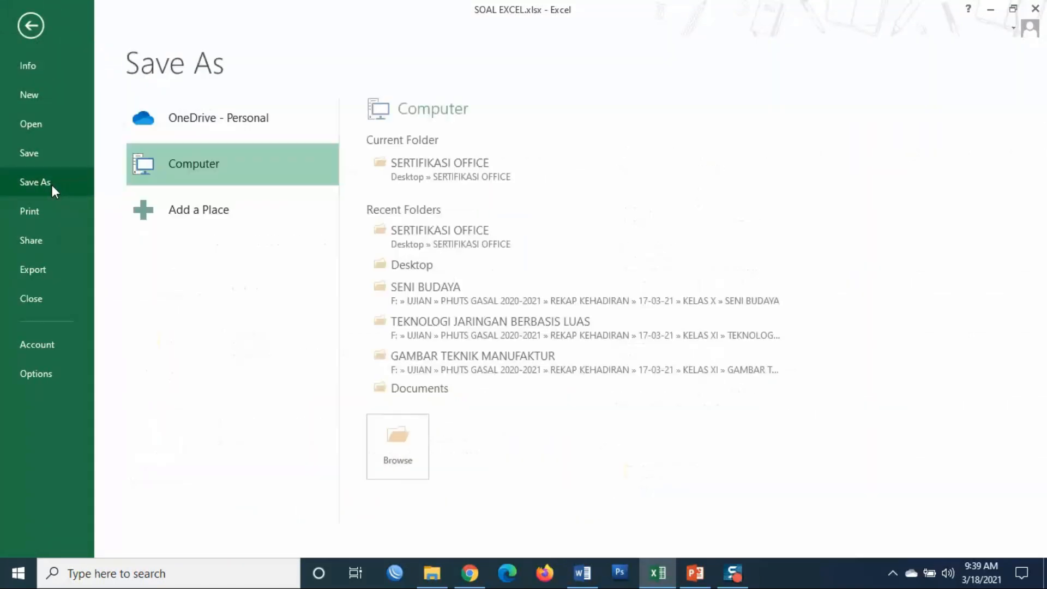
click(435, 170)
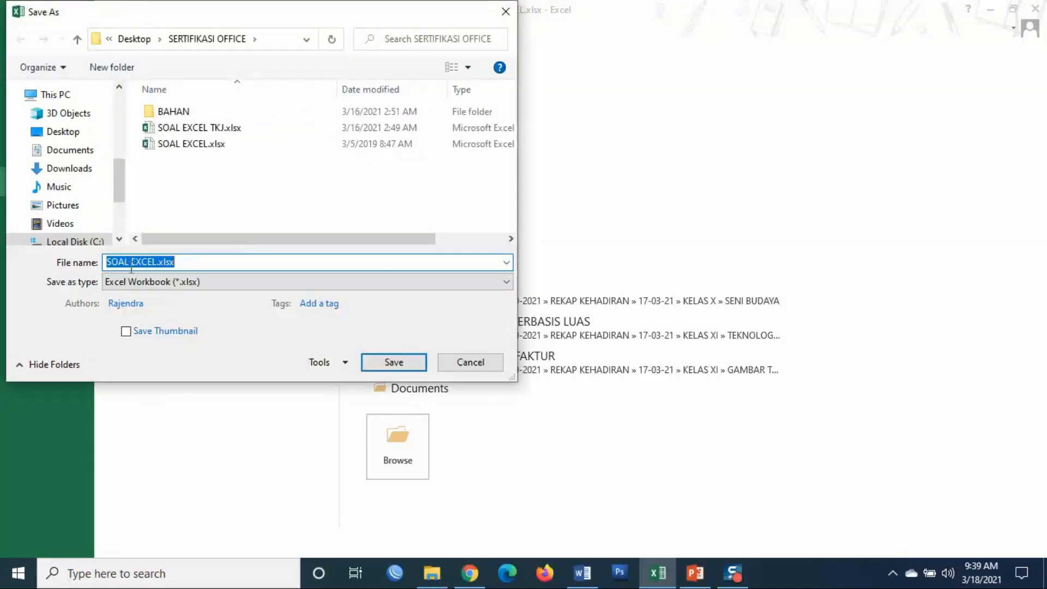
drag(156, 262, 47, 244)
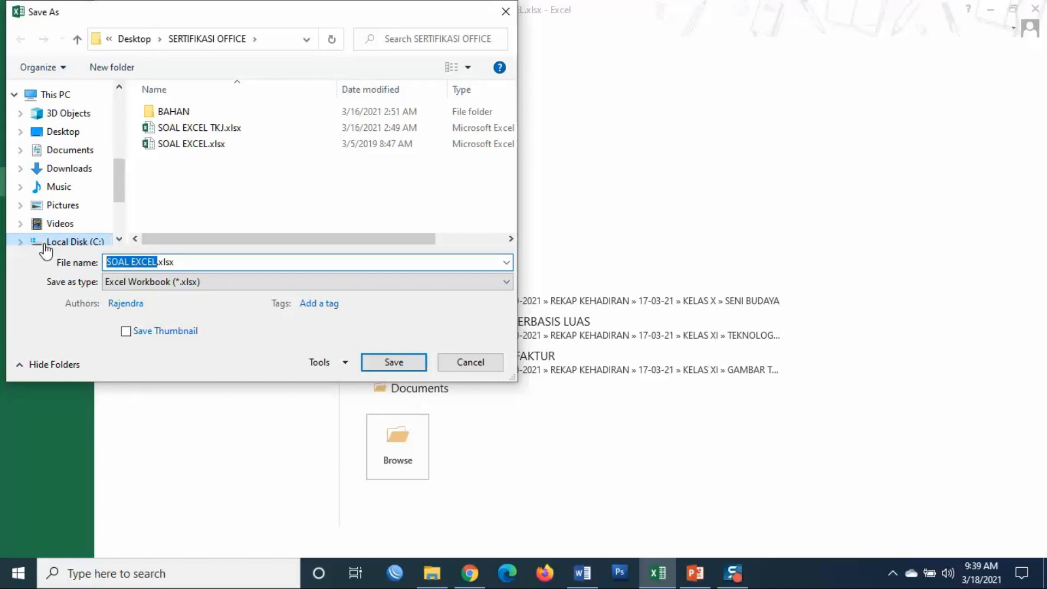
key(BackSpace)
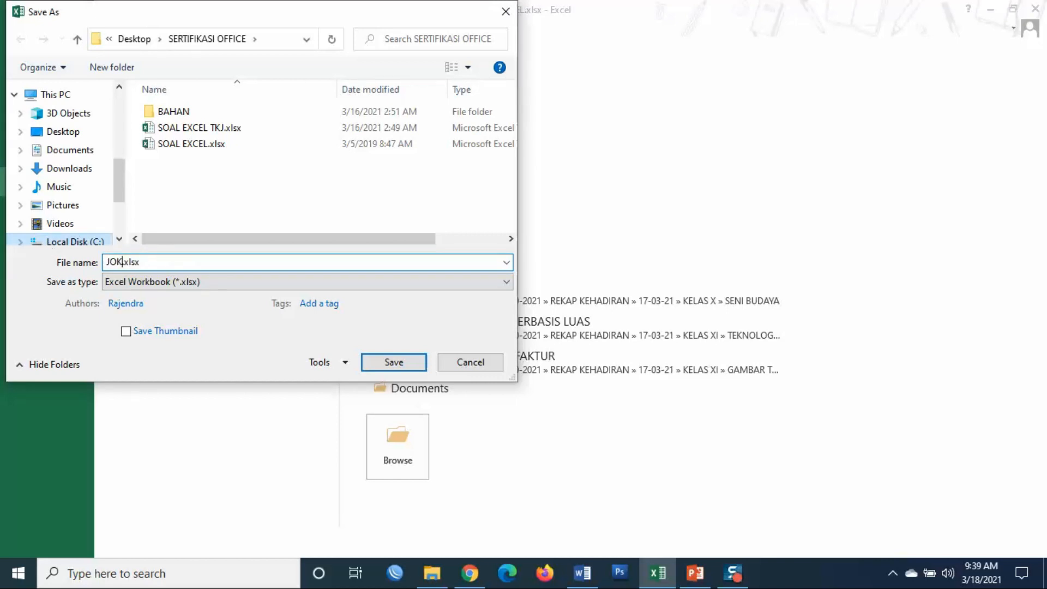
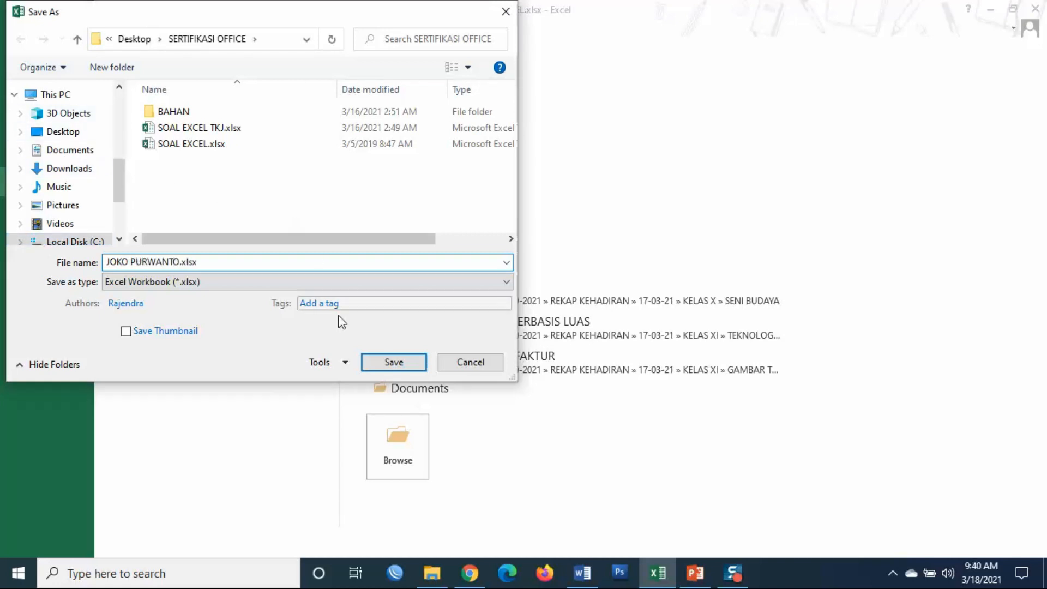
click(382, 358)
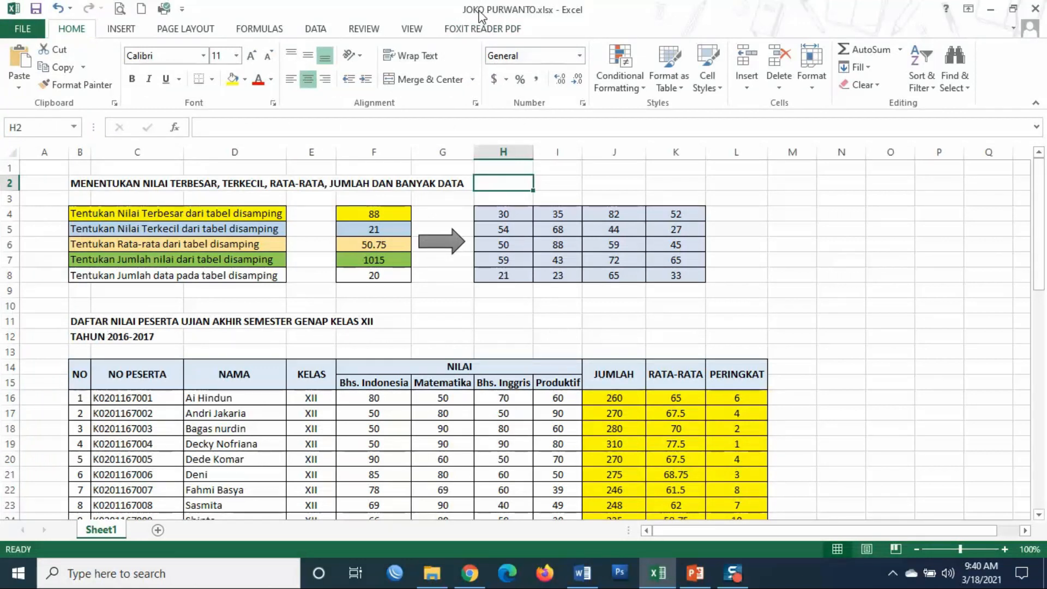
click(722, 212)
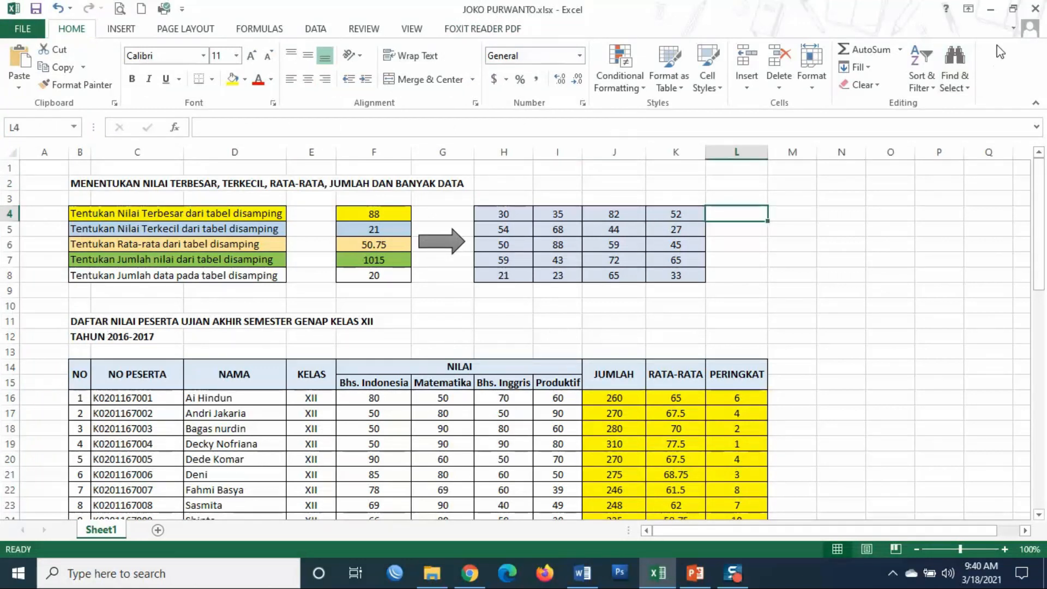
click(993, 14)
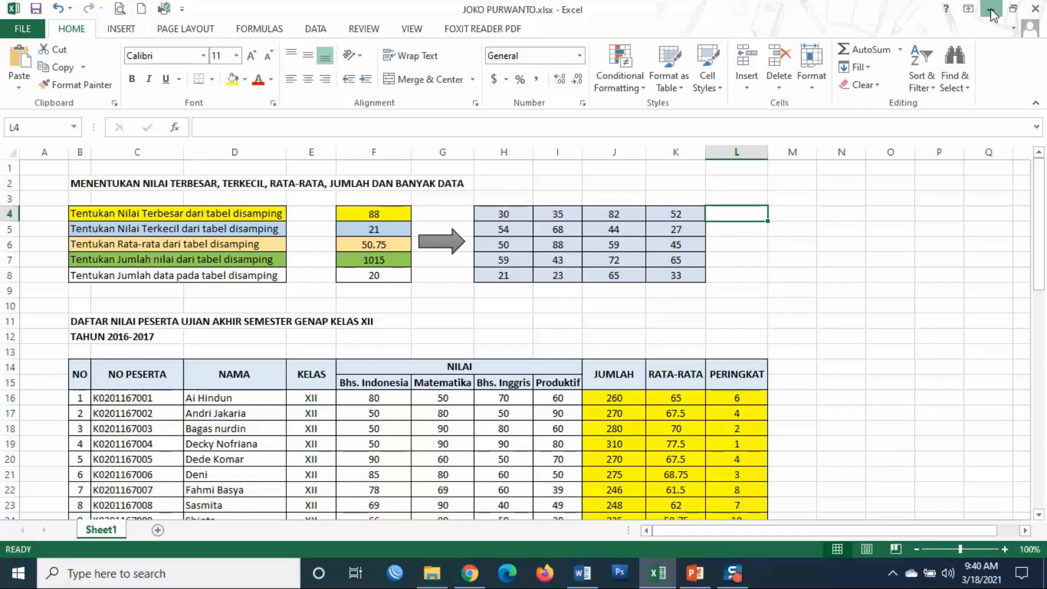
- Open the SERTIFIKASI OFFICE folder in File Explorer and launch Power Point.pptx
click(994, 15)
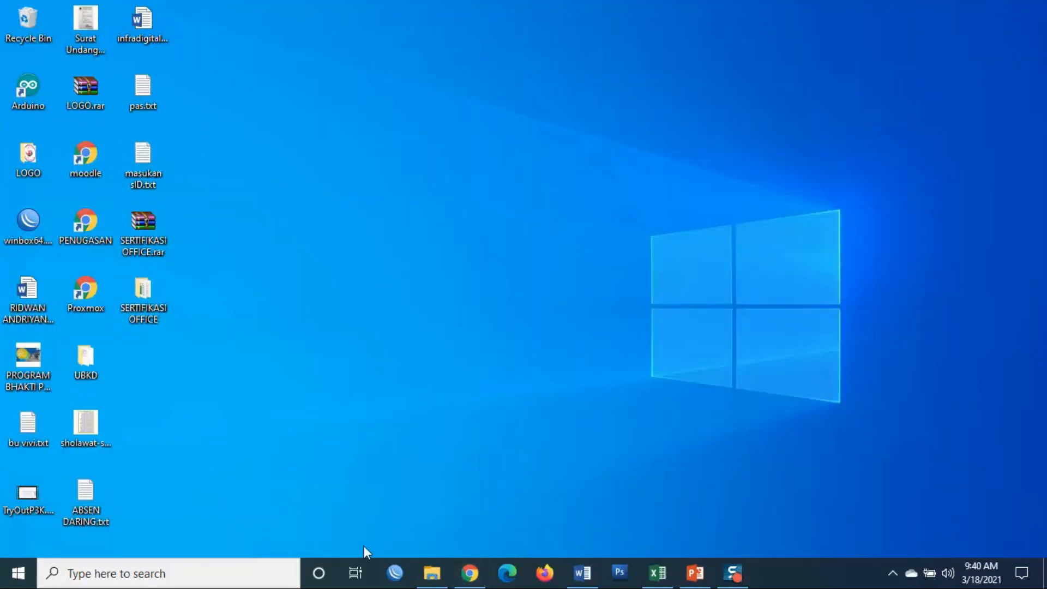
click(447, 574)
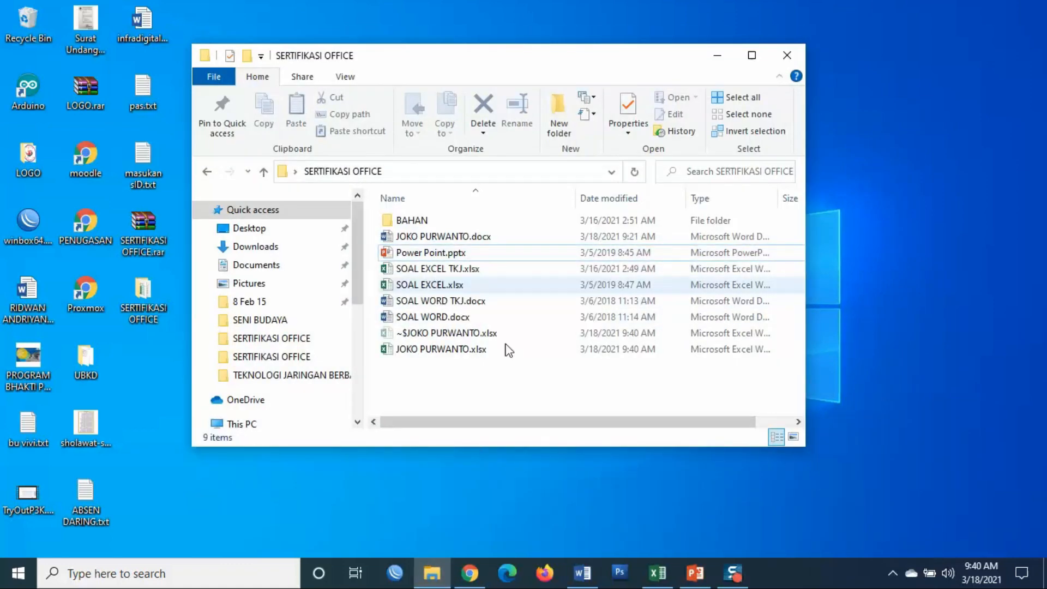
click(652, 583)
click(652, 582)
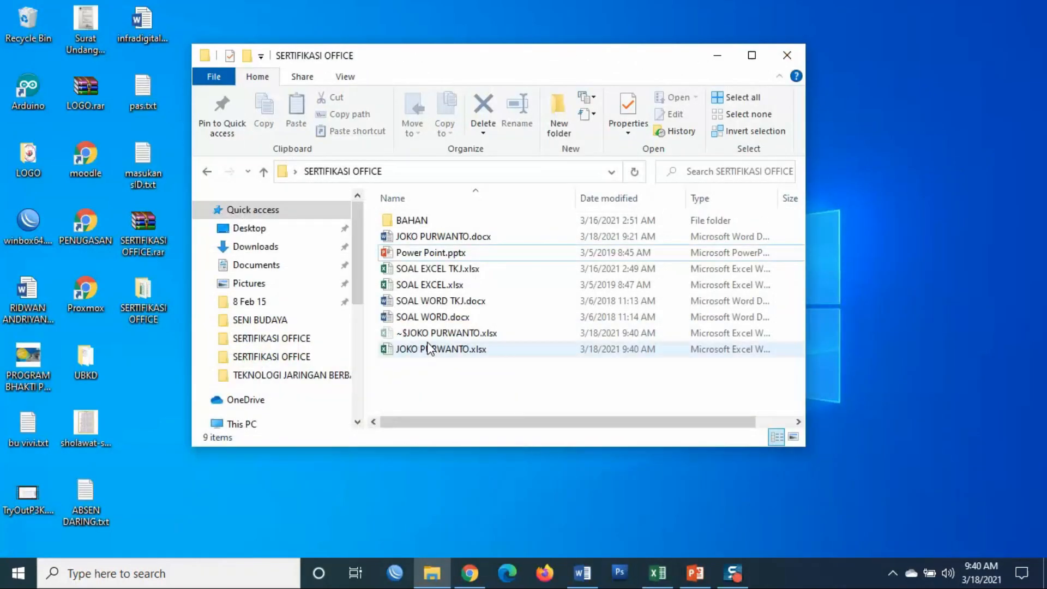
double_click(426, 254)
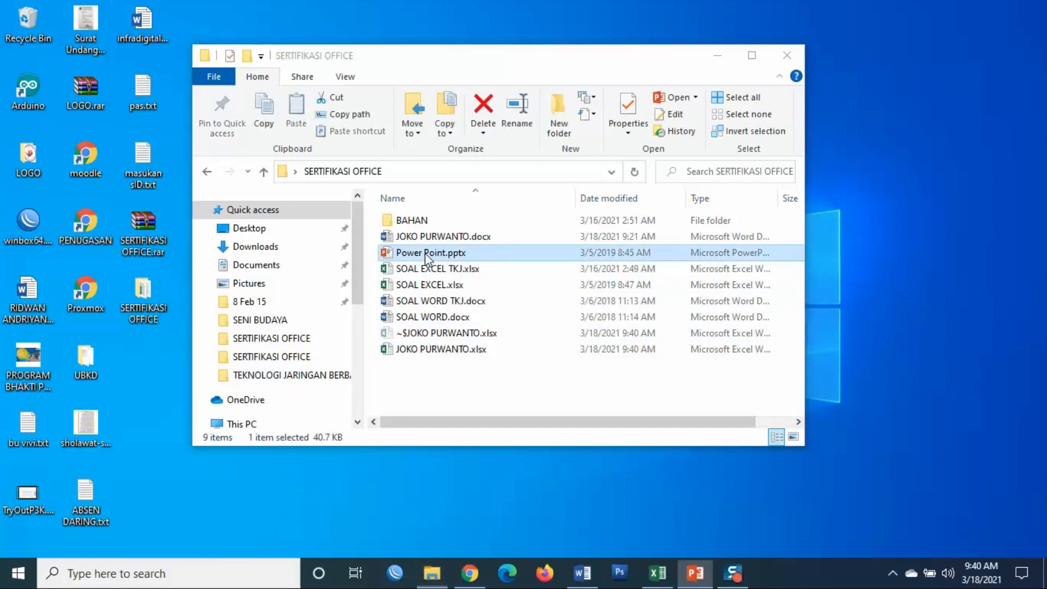